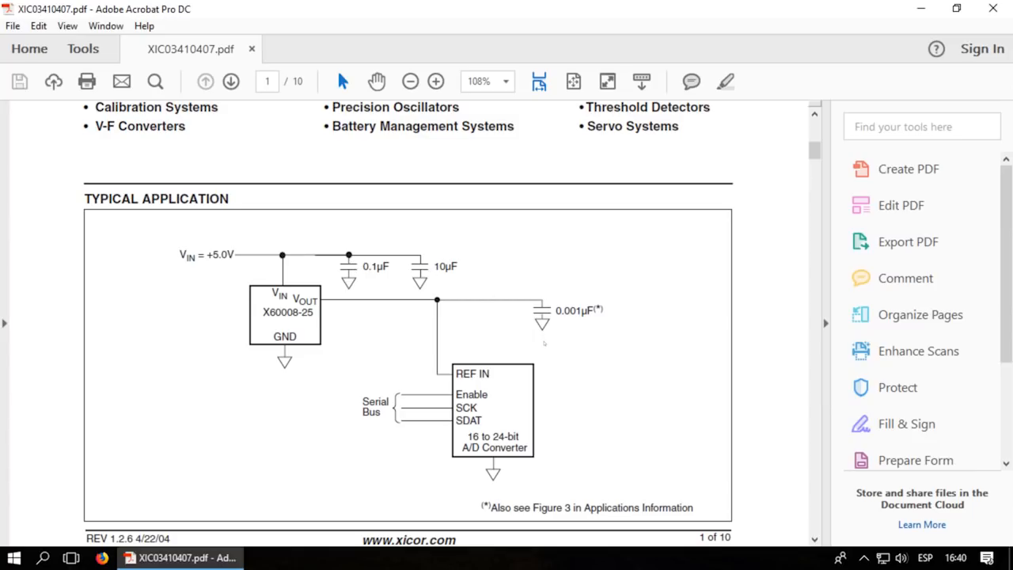
- Examine the X60008 datasheet's typical application circuit, package diagram and pin configurations
{"action": "scroll", "coordinate": [564, 229], "scroll_direction": "down", "scroll_amount": 1}
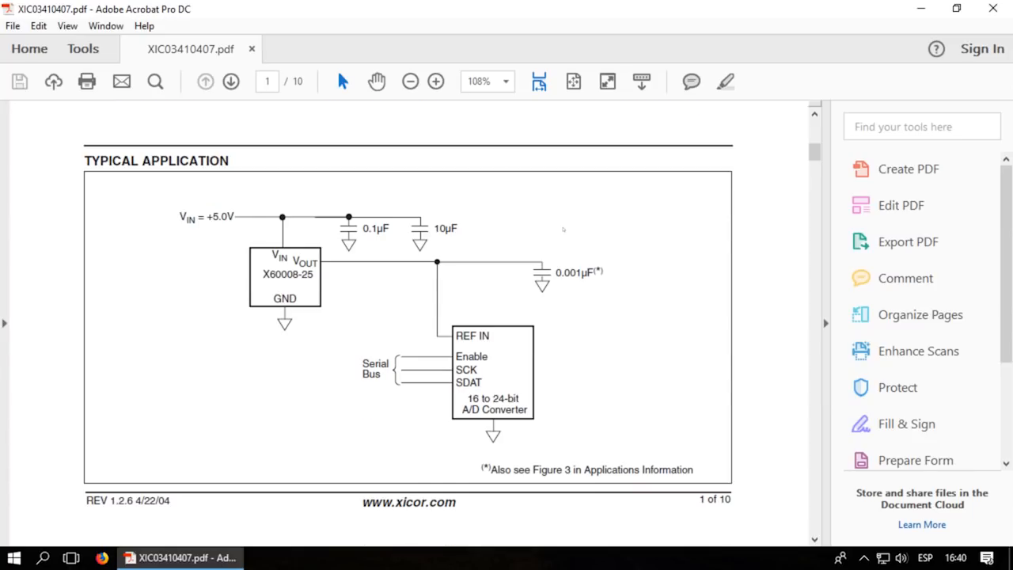
{"action": "scroll", "coordinate": [563, 230], "scroll_direction": "down", "scroll_amount": 14}
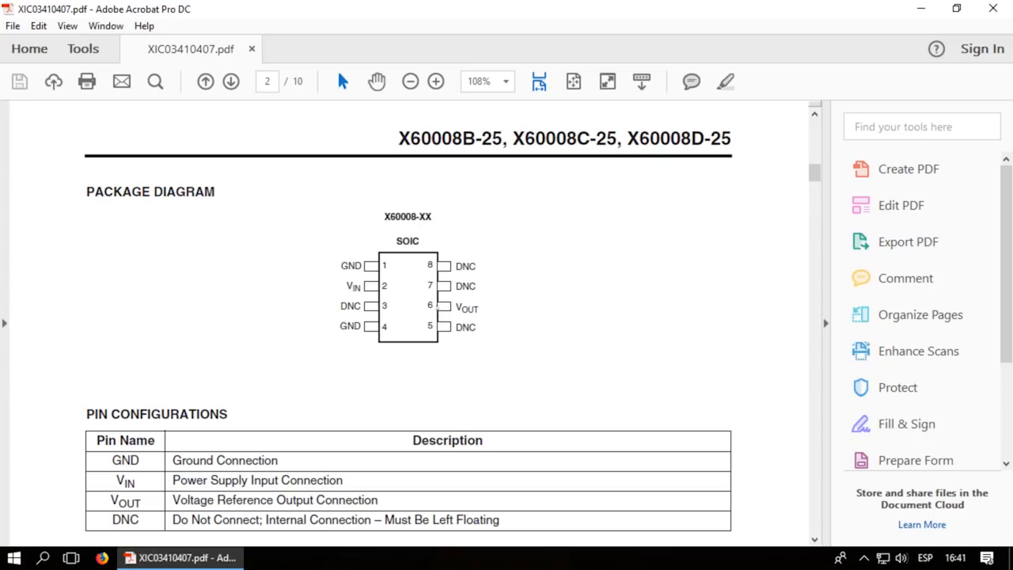
{"action": "scroll", "coordinate": [436, 305], "scroll_direction": "down", "scroll_amount": 1}
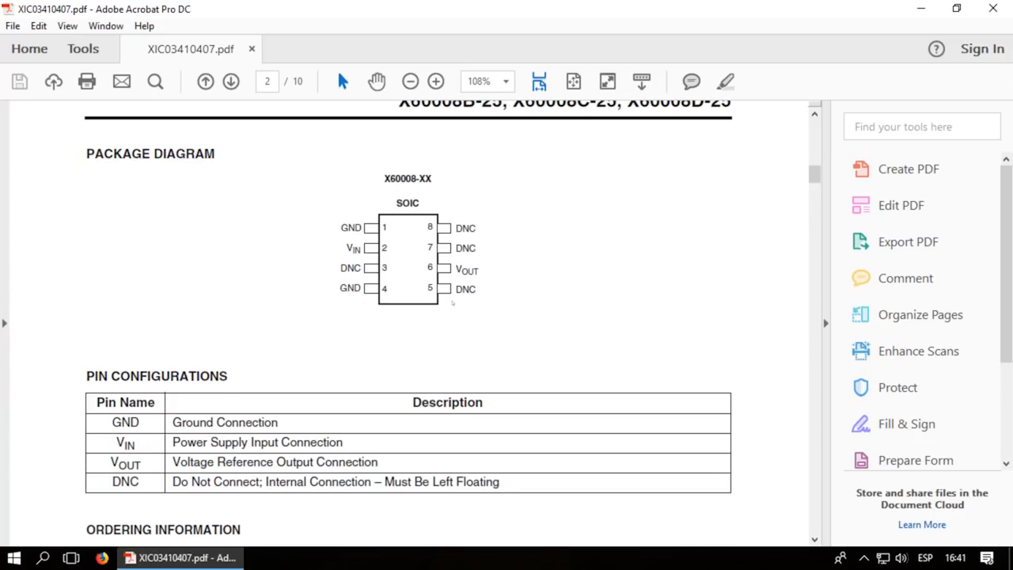
{"action": "scroll", "coordinate": [450, 292], "scroll_direction": "down", "scroll_amount": 1}
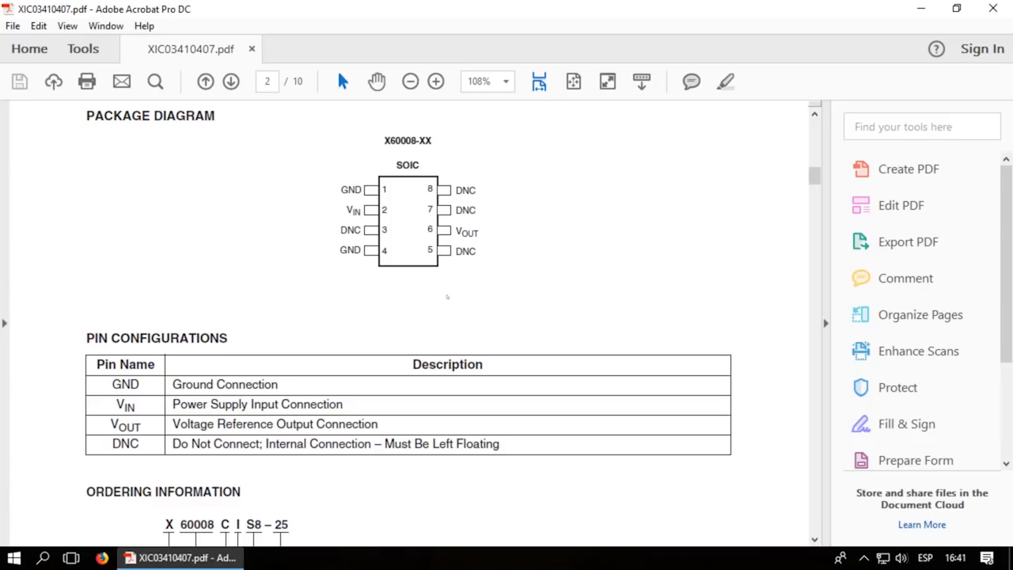
- Switch to KiCad and start a new blank project named tutorial
{"action": "left_click", "coordinate": [14, 557]}
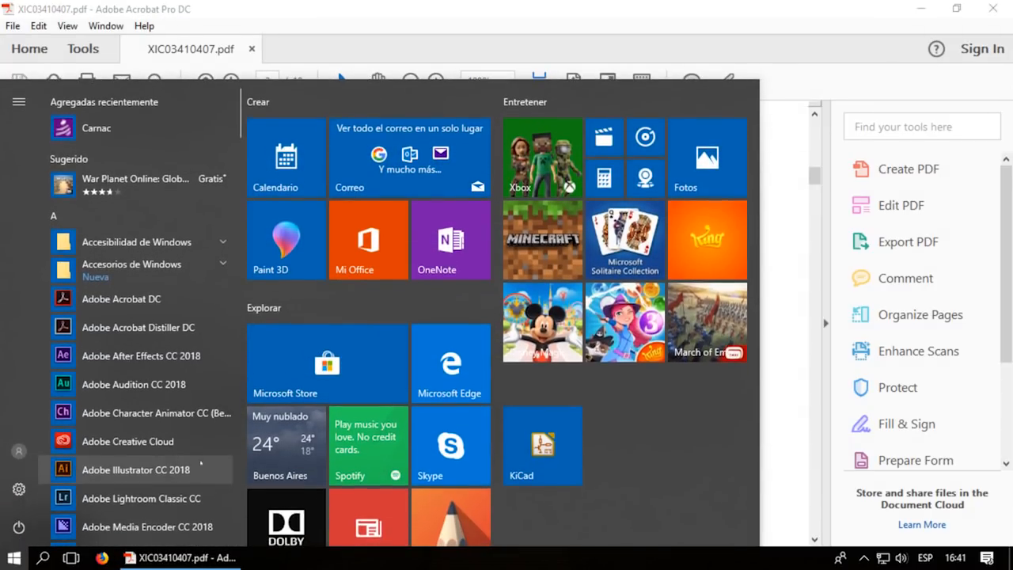
{"action": "left_click", "coordinate": [546, 407]}
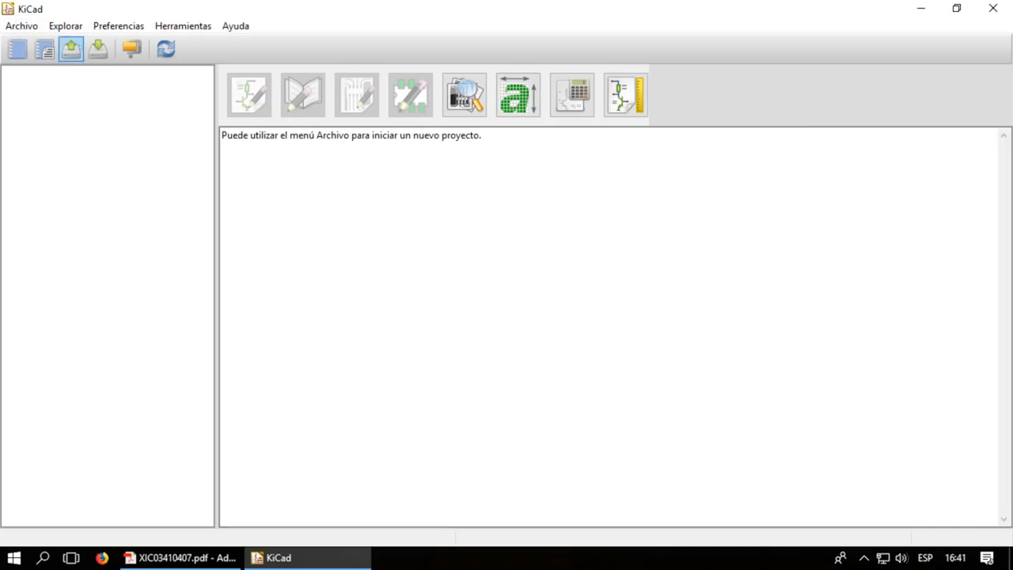
{"action": "left_click", "coordinate": [21, 27]}
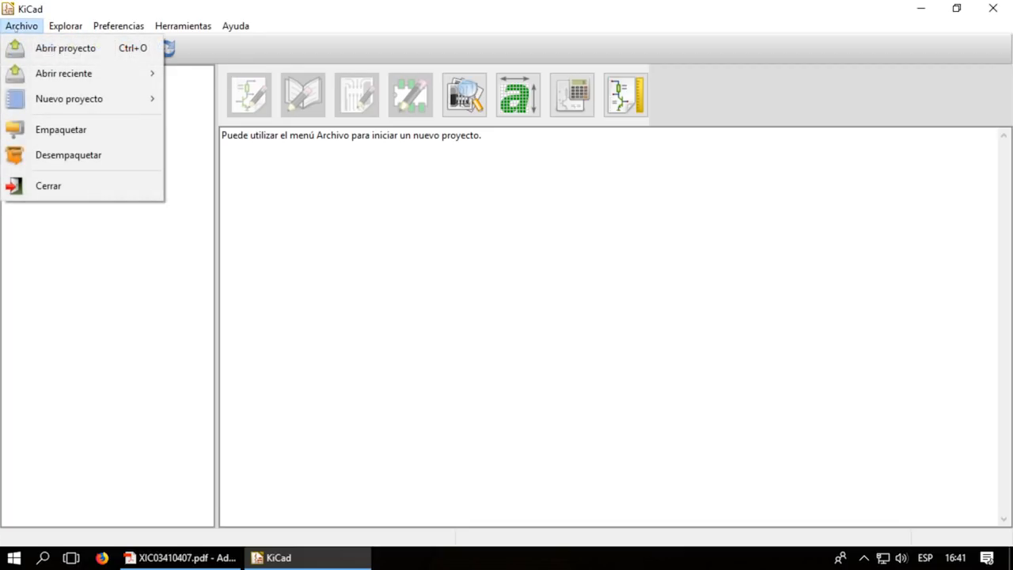
{"action": "mouse_move", "coordinate": [119, 98]}
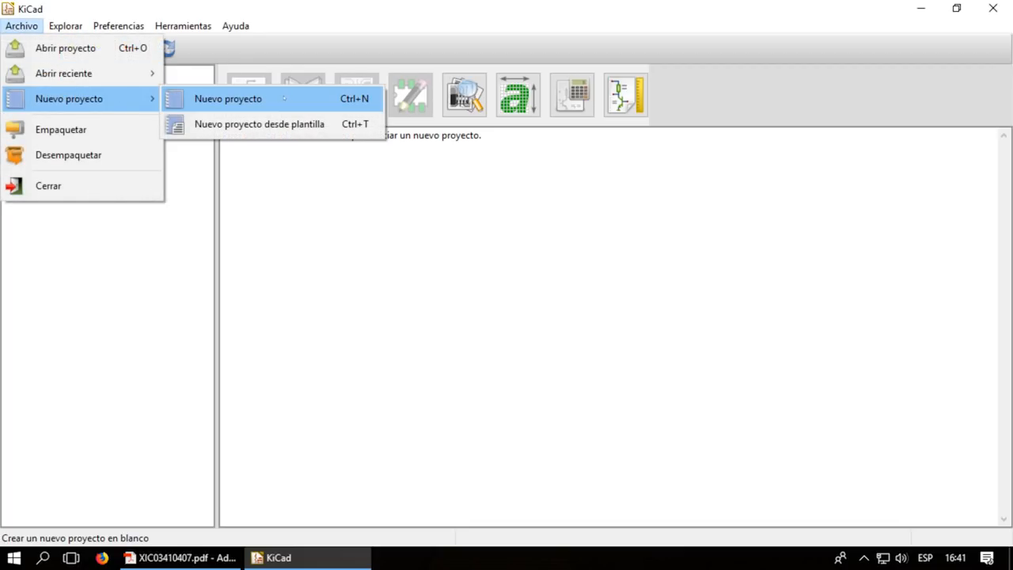
{"action": "left_click", "coordinate": [284, 98]}
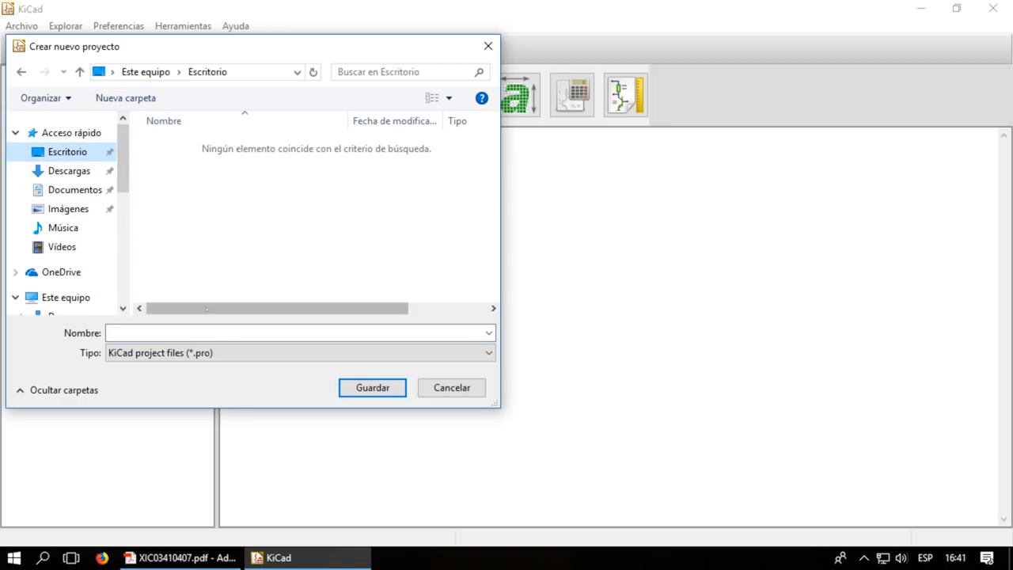
{"action": "type", "text": "tutorial"}
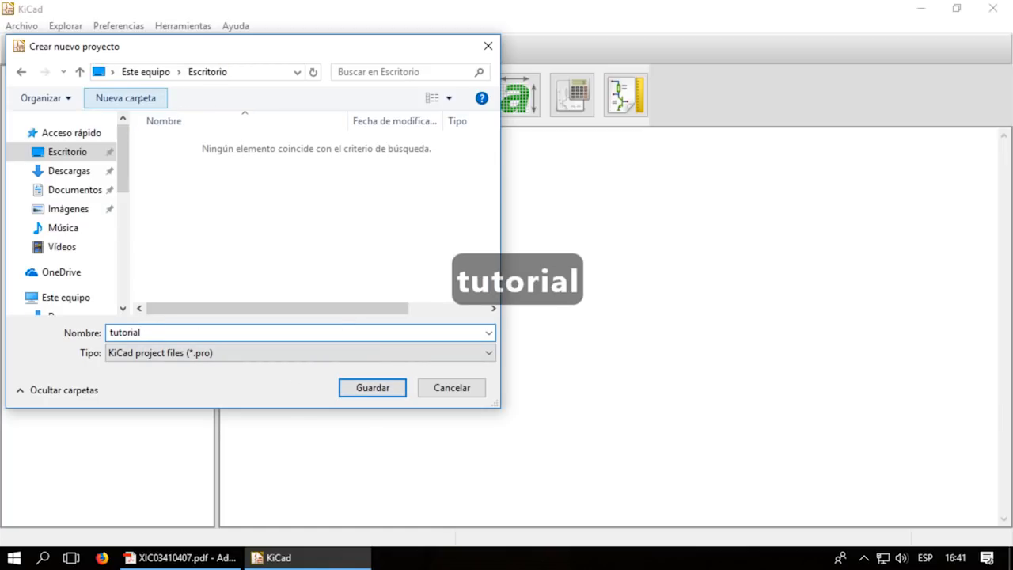
- Create a desktop folder named tutorial and save the new project inside it
{"action": "left_click", "coordinate": [143, 98]}
{"action": "double_click", "coordinate": [197, 332]}
{"action": "key", "text": "ctrl+c"}
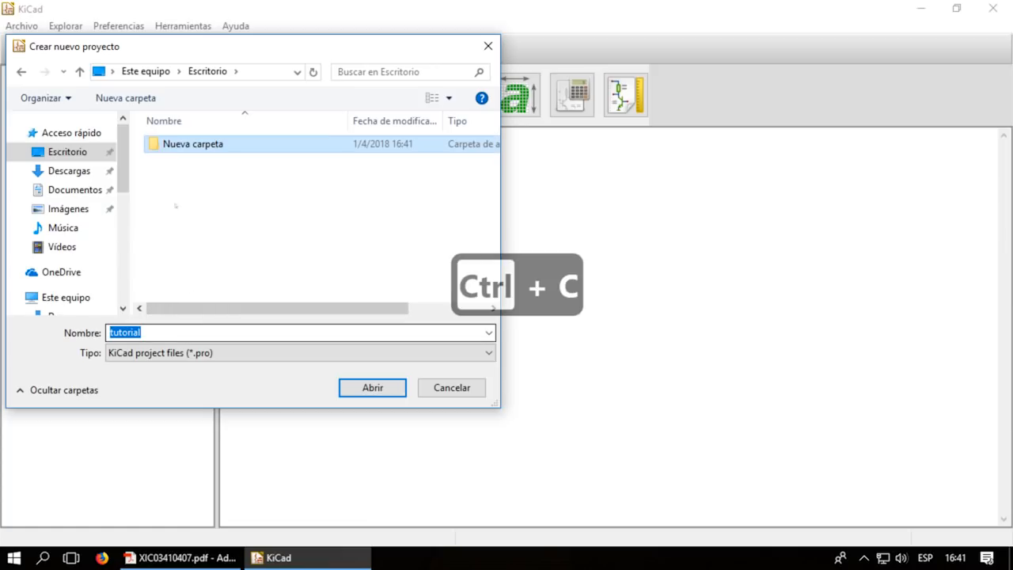
{"action": "key", "text": "F2"}
{"action": "key", "text": "ctrl+v"}
{"action": "left_click", "coordinate": [341, 242]}
{"action": "left_click", "coordinate": [206, 145]}
{"action": "key", "text": "F2"}
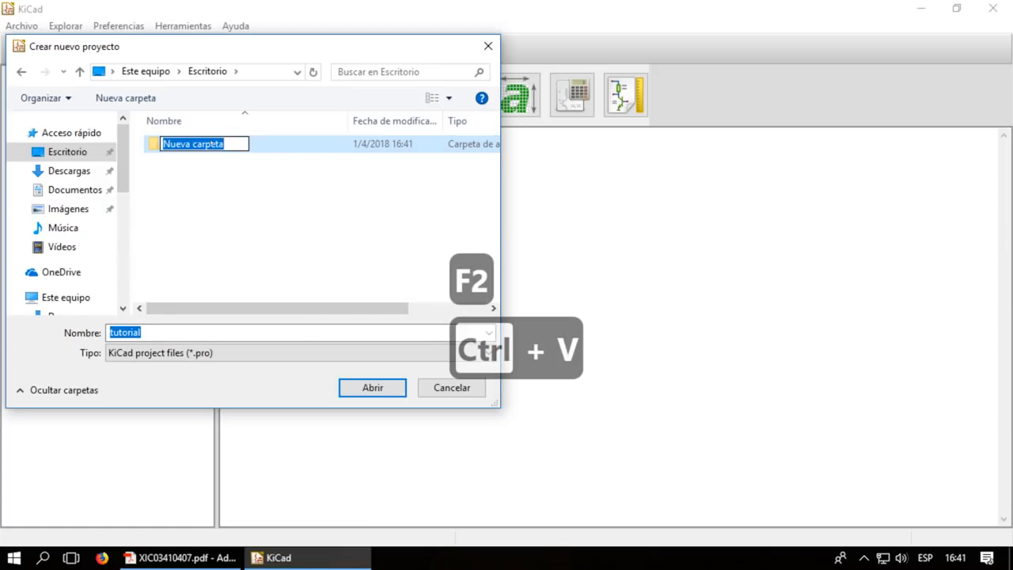
{"action": "key", "text": "F2"}
{"action": "type", "text": "tutorial"}
{"action": "key", "text": "Return"}
{"action": "key", "text": "Return"}
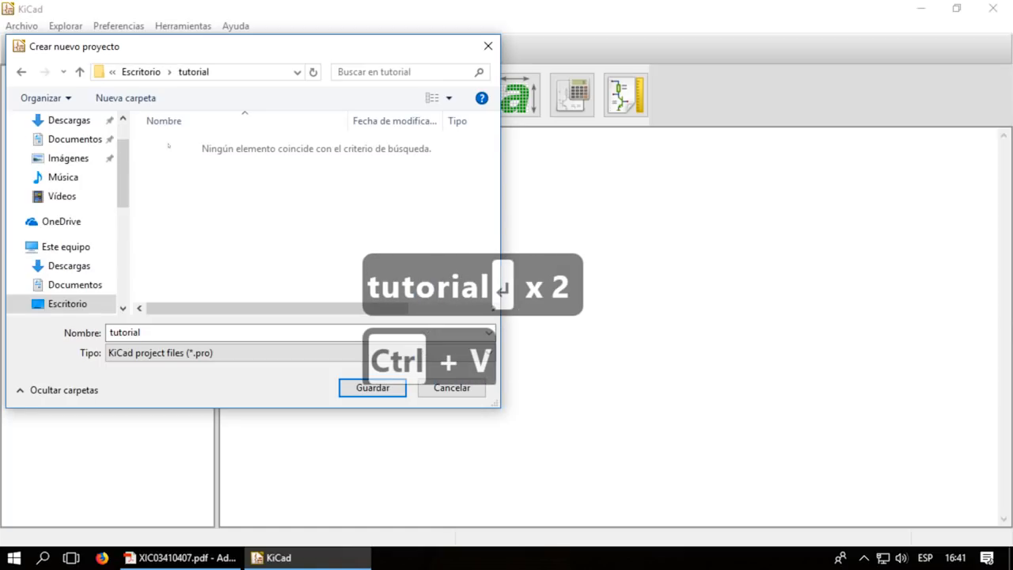
{"action": "left_click", "coordinate": [357, 383]}
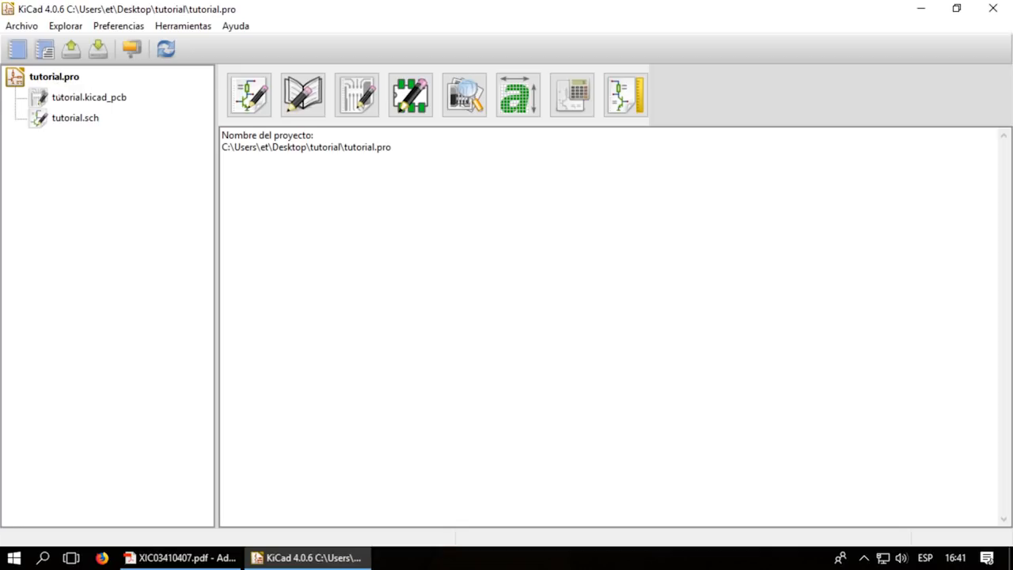
- Open the project's schematic file tutorial.sch for editing
{"action": "left_click", "coordinate": [66, 120]}
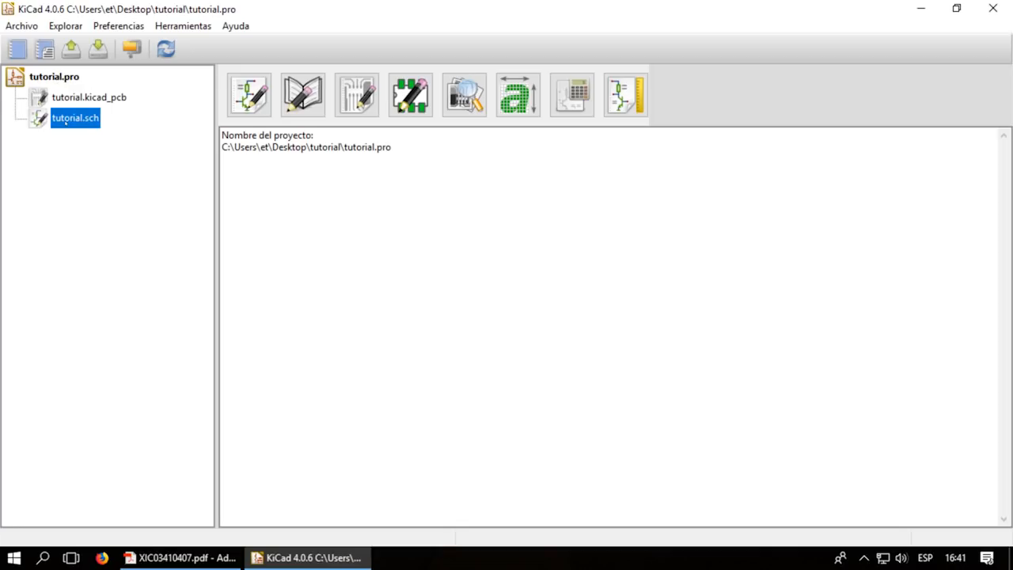
{"action": "left_click", "coordinate": [101, 98]}
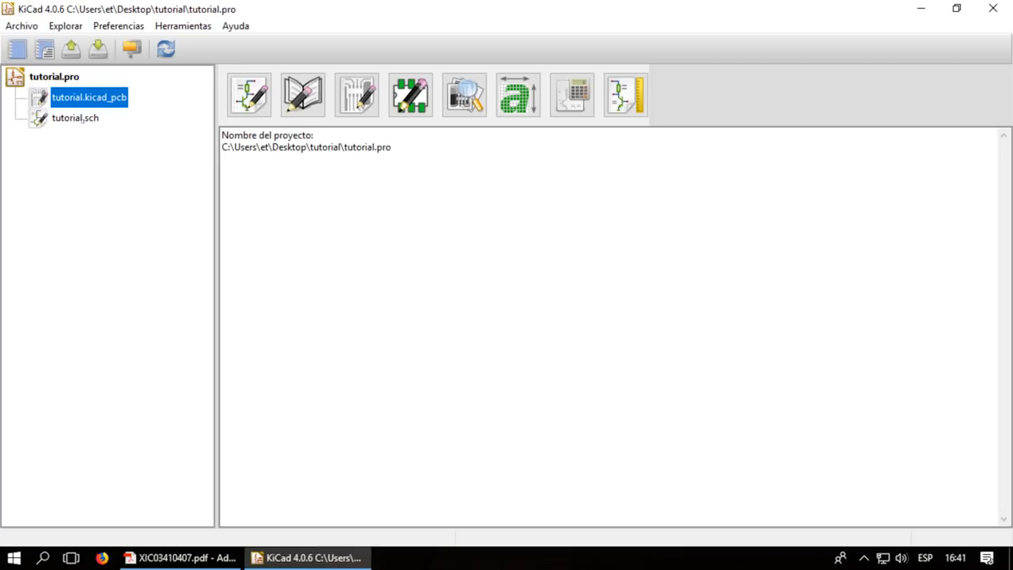
{"action": "double_click", "coordinate": [83, 119]}
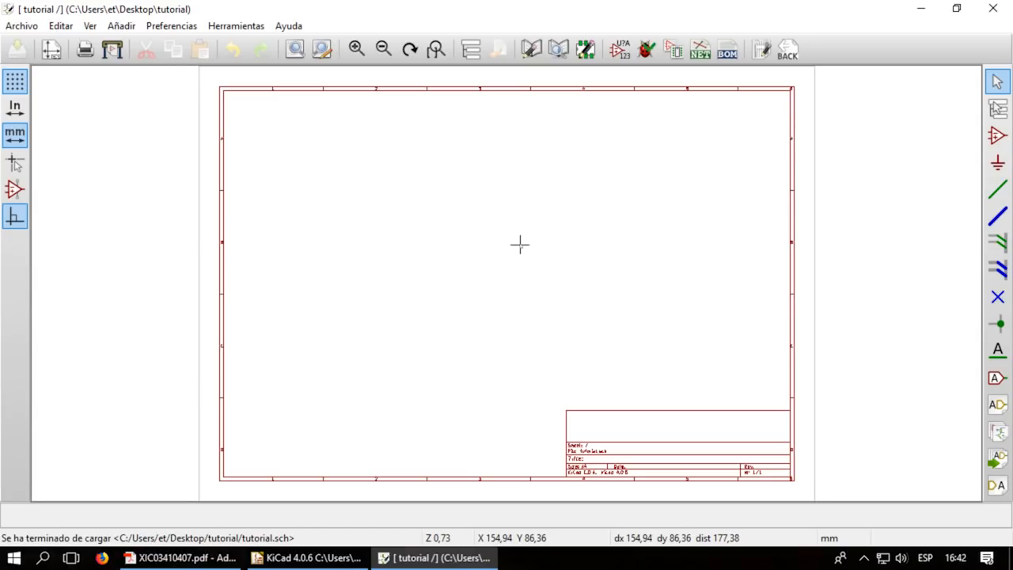
- Filter the component library by "c" and compare the previews of the unpolarized and polarised capacitor symbols
{"action": "key", "text": "a"}
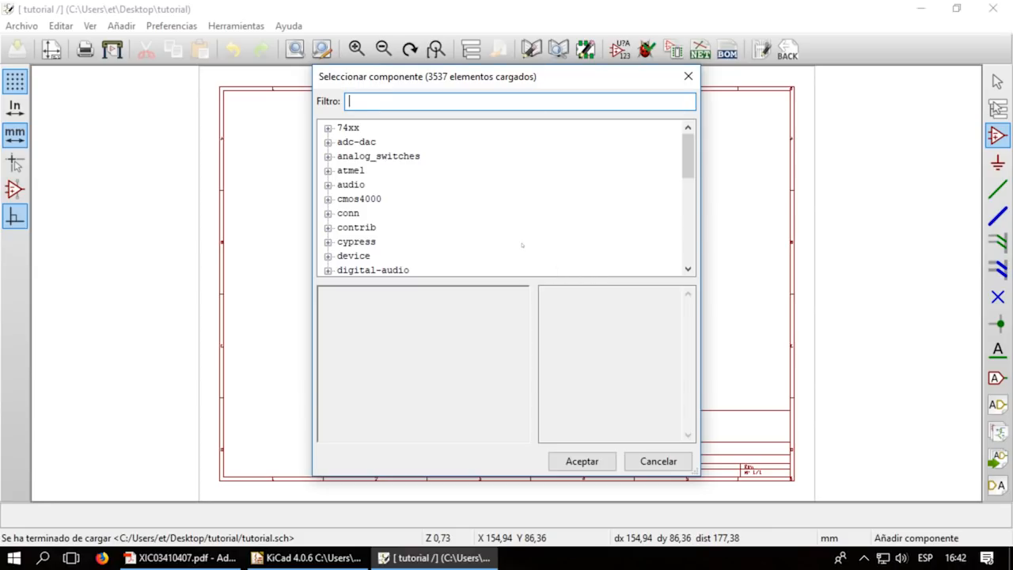
{"action": "type", "text": "c"}
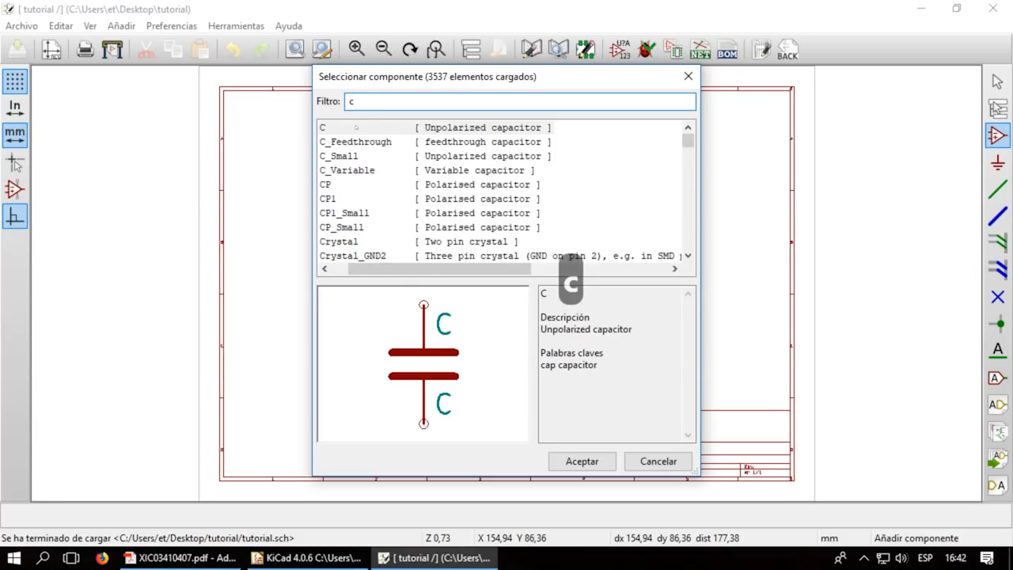
{"action": "left_click", "coordinate": [360, 127]}
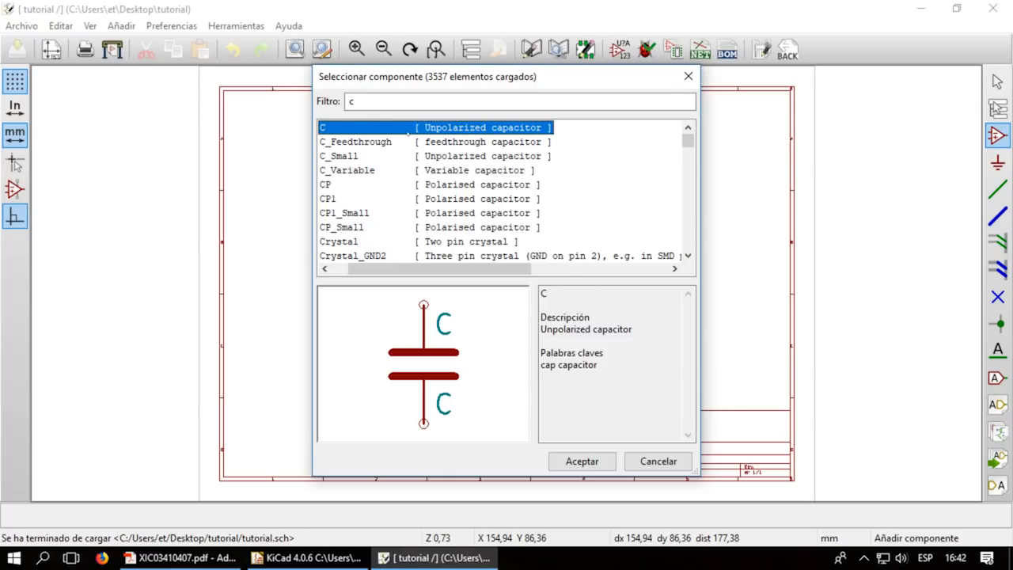
{"action": "left_click", "coordinate": [370, 158]}
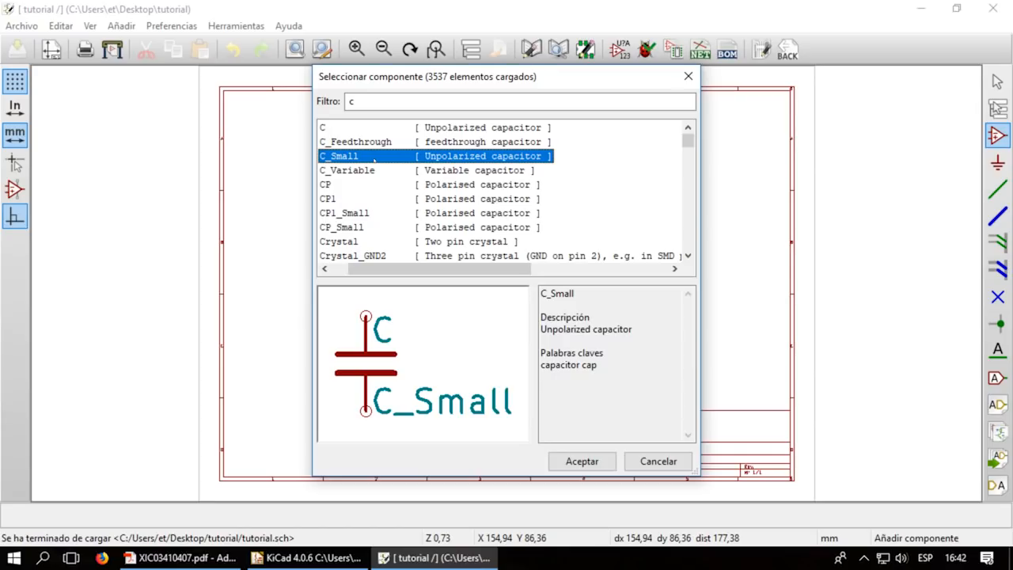
{"action": "left_click", "coordinate": [356, 186]}
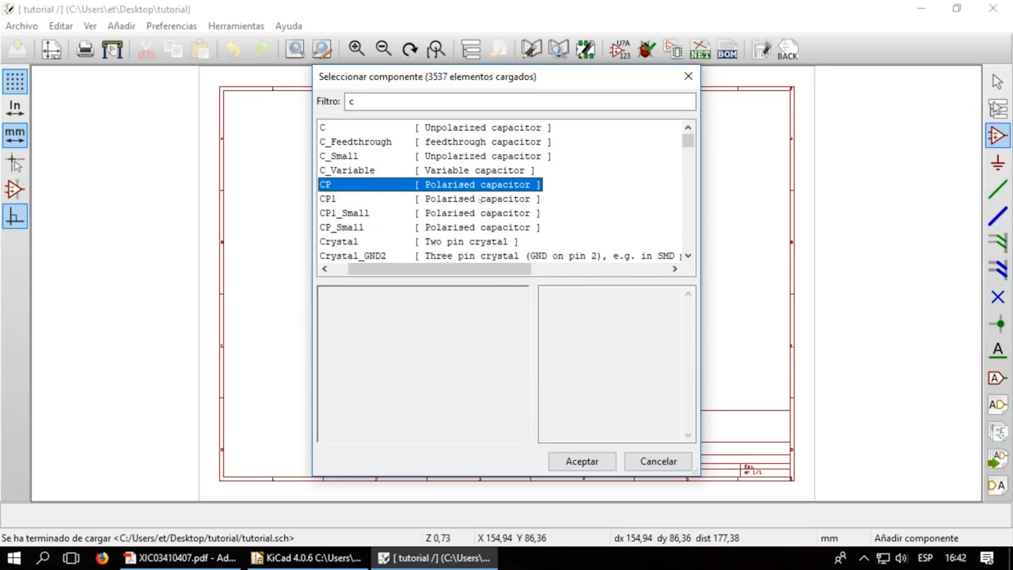
{"action": "left_click", "coordinate": [479, 200]}
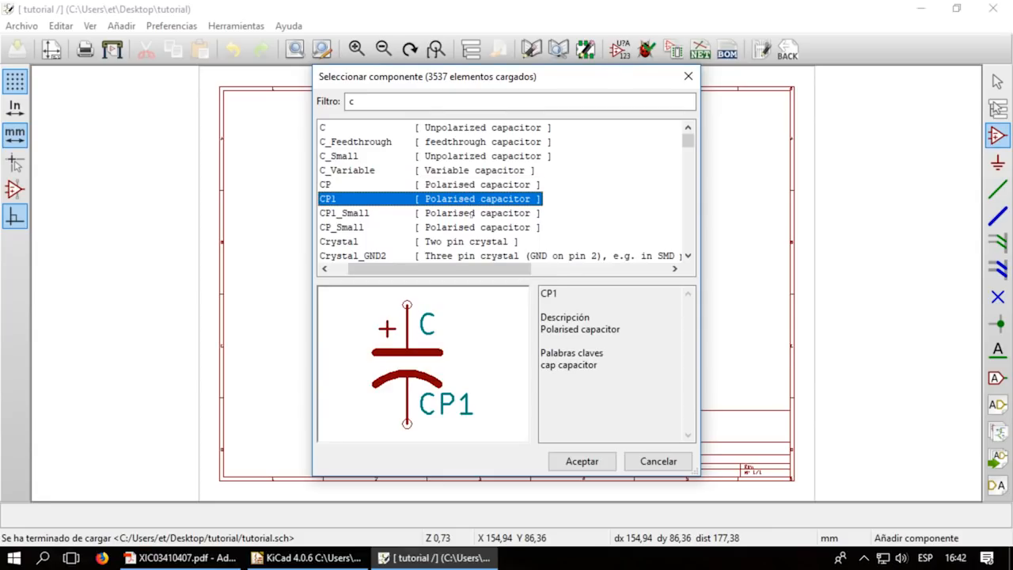
{"action": "left_click", "coordinate": [470, 214]}
{"action": "left_click", "coordinate": [477, 198]}
{"action": "left_click", "coordinate": [482, 185]}
{"action": "left_click", "coordinate": [413, 199]}
- Place an unpolarized capacitor C on the sheet at about X 96.5, Y 90.2 mm
{"action": "left_click", "coordinate": [355, 128]}
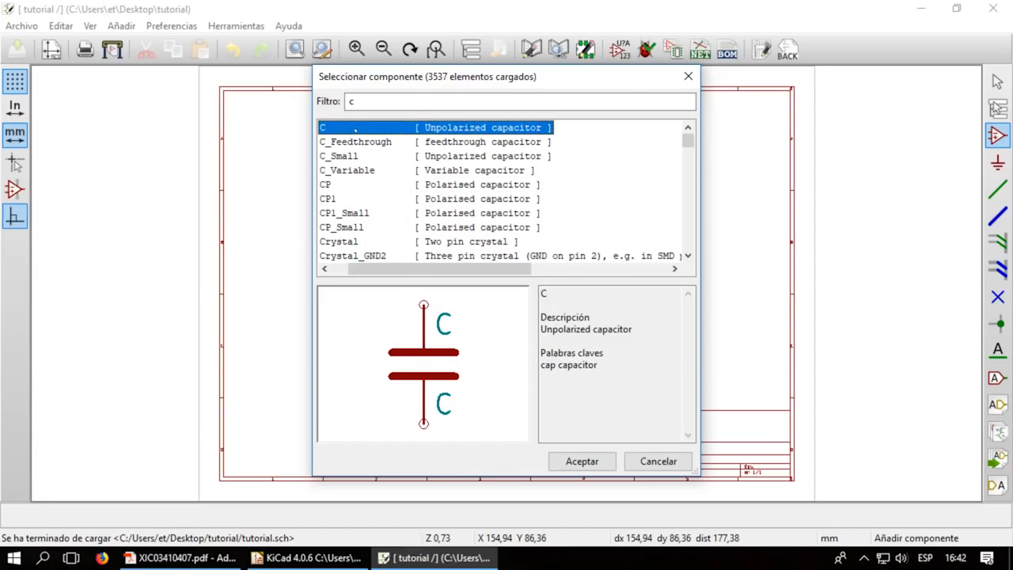
{"action": "double_click", "coordinate": [355, 128]}
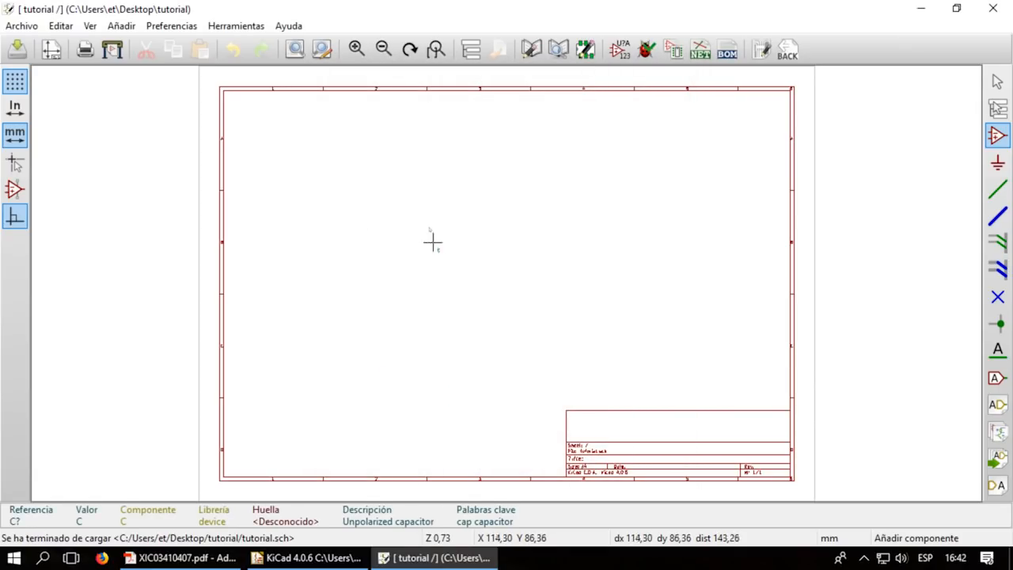
{"action": "scroll", "coordinate": [398, 248], "scroll_direction": "up", "scroll_amount": 1}
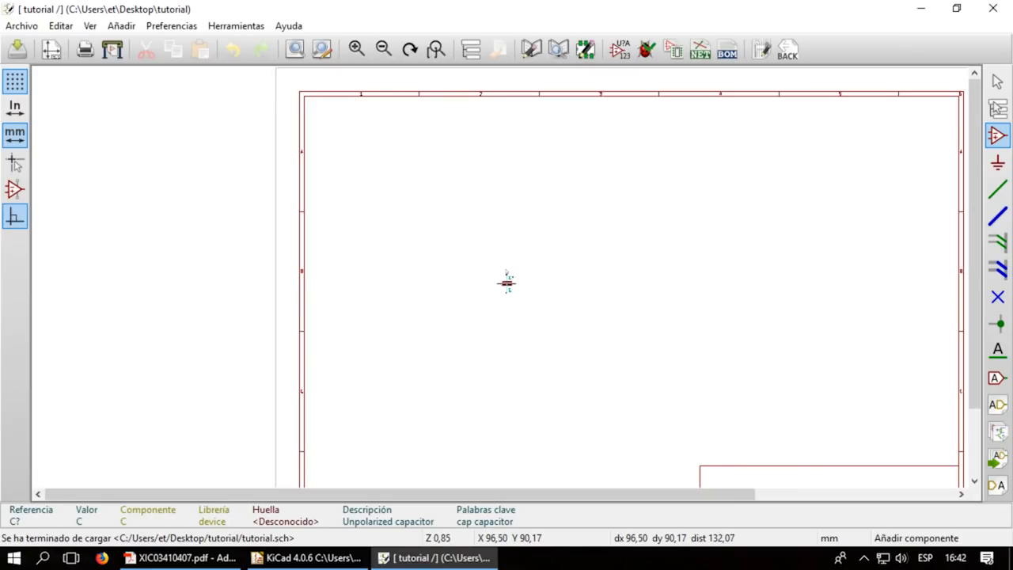
{"action": "left_click", "coordinate": [506, 283]}
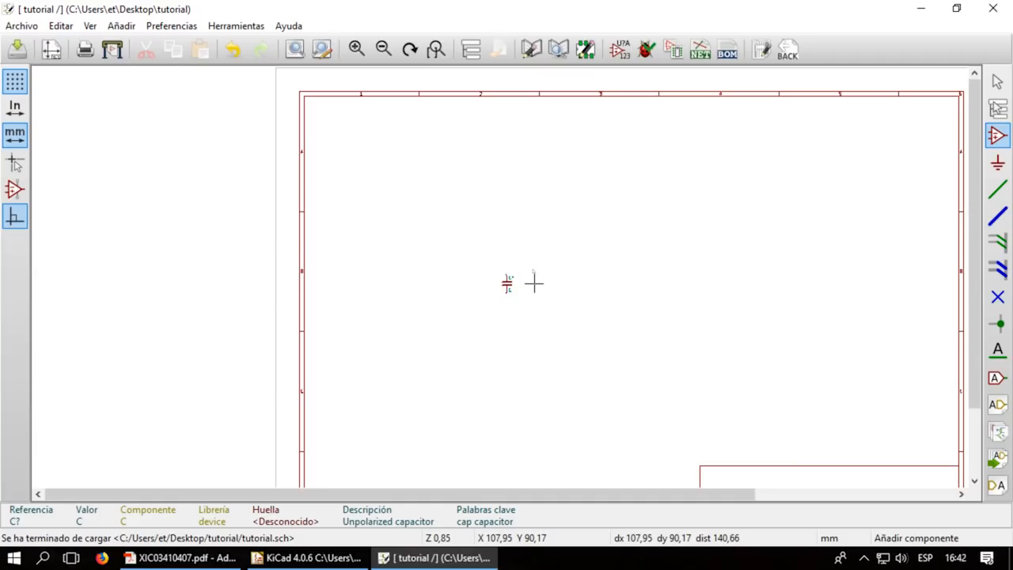
- Place two more unpolarized capacitors C in a row beside the first, at about X 108 and X 119.4 mm
{"action": "key", "text": "Return"}
{"action": "key", "text": "Return"}
{"action": "key", "text": "Return"}
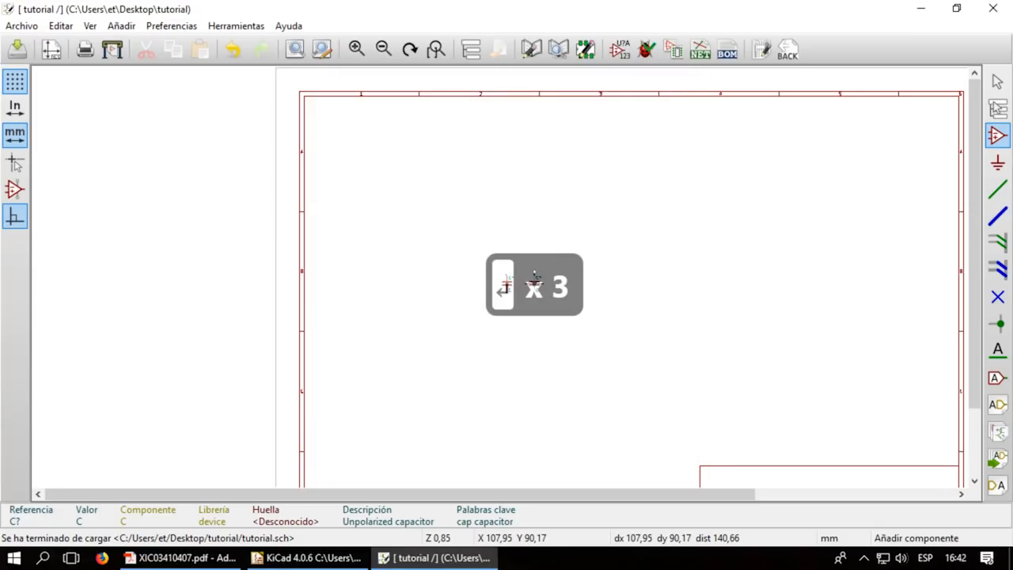
{"action": "key", "text": "Return"}
{"action": "key", "text": "Return"}
{"action": "key", "text": "Return"}
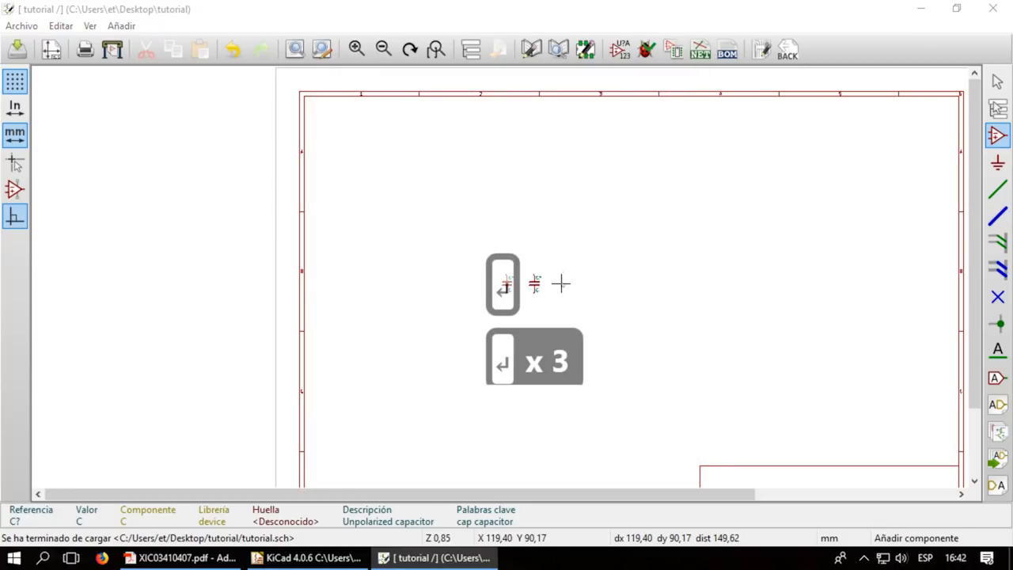
{"action": "left_click", "coordinate": [560, 277]}
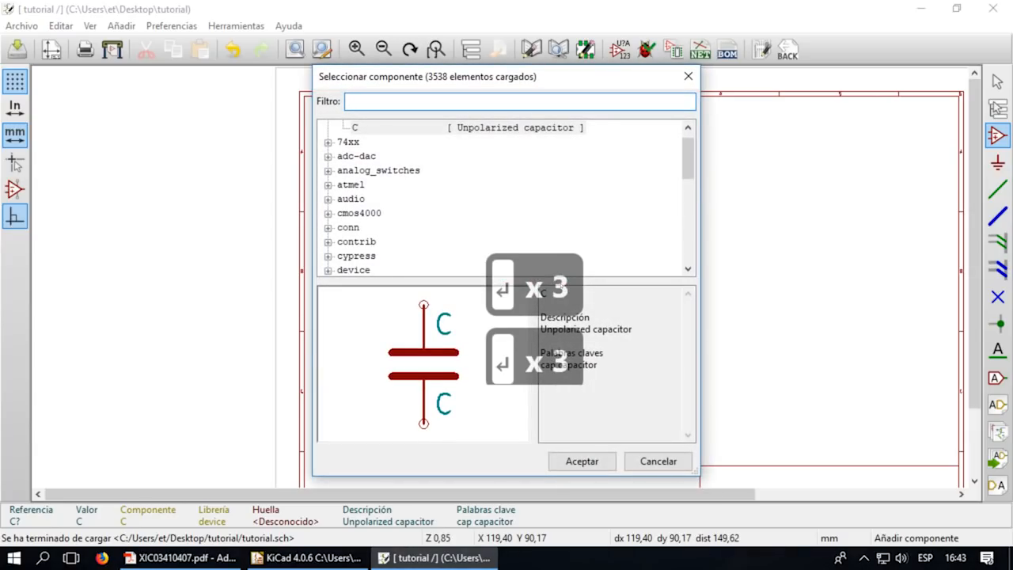
{"action": "key", "text": "Escape"}
- Move the rightmost capacitor horizontally away from the other two, to about X 186 mm
{"action": "scroll", "coordinate": [560, 275], "scroll_direction": "up", "scroll_amount": 2}
{"action": "scroll", "coordinate": [500, 267], "scroll_direction": "up", "scroll_amount": 1}
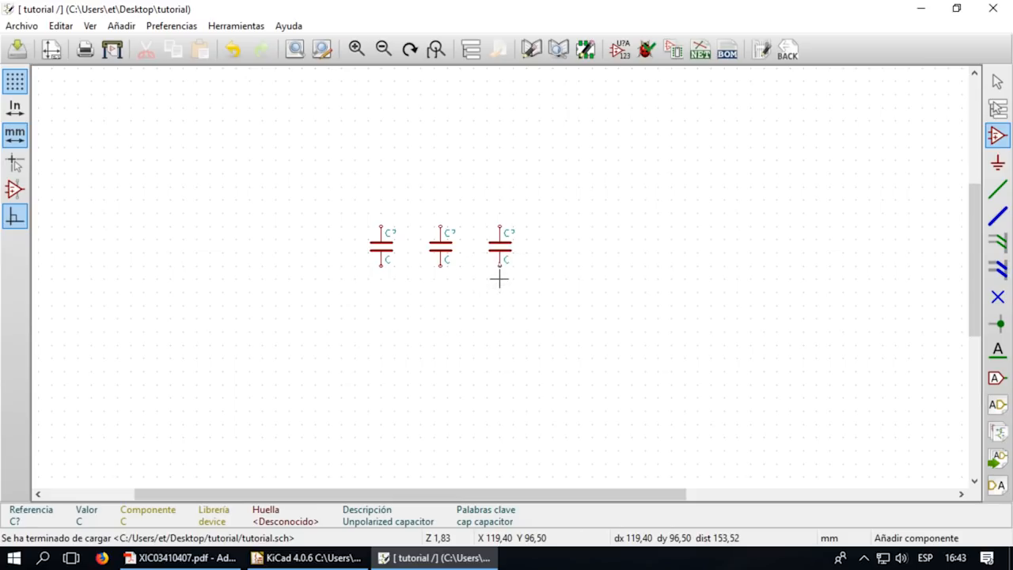
{"action": "scroll", "coordinate": [509, 261], "scroll_direction": "down", "scroll_amount": 2}
{"action": "key", "text": "m"}
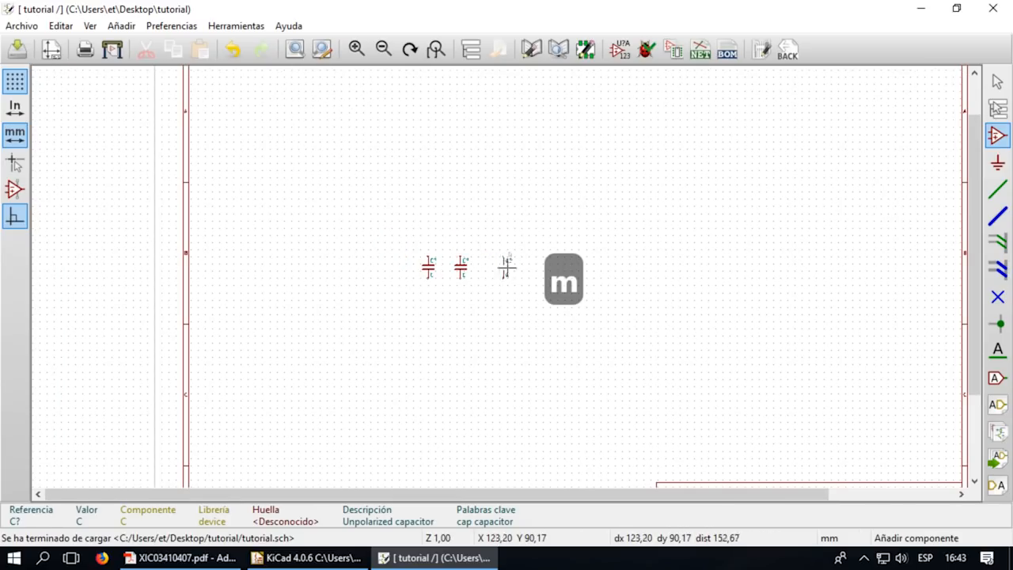
{"action": "left_click", "coordinate": [683, 267]}
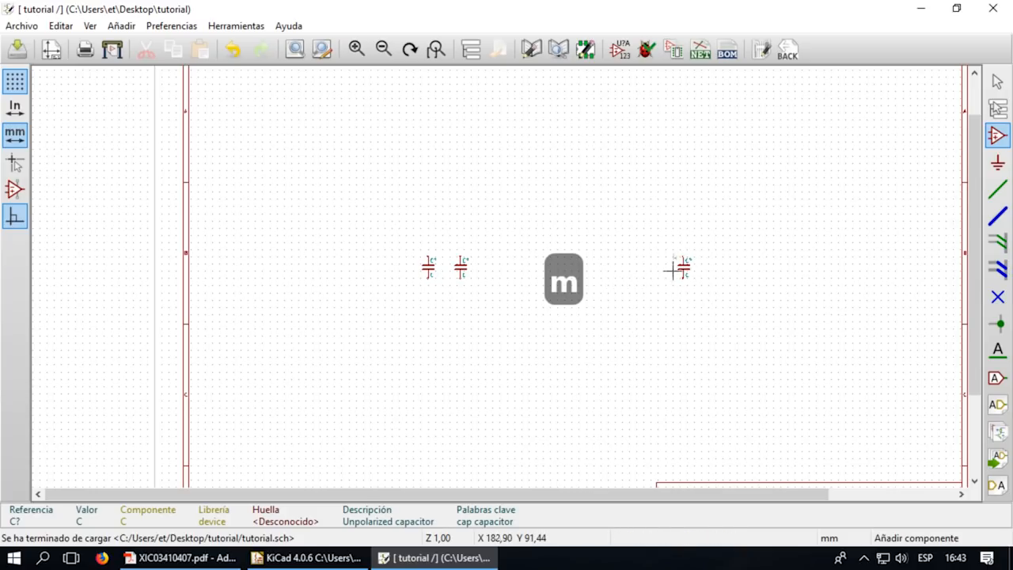
{"action": "key", "text": "g"}
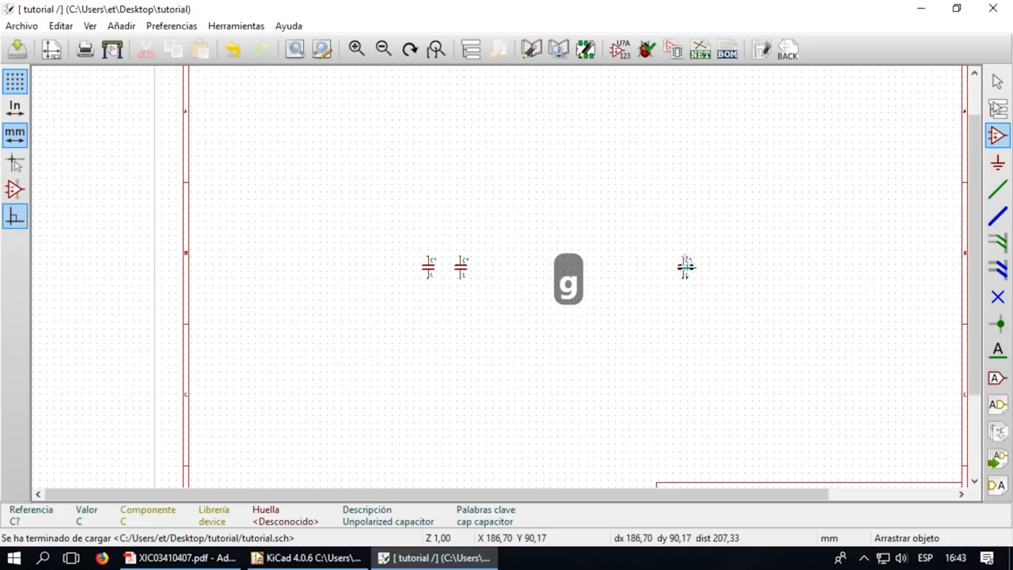
{"action": "left_click", "coordinate": [684, 267]}
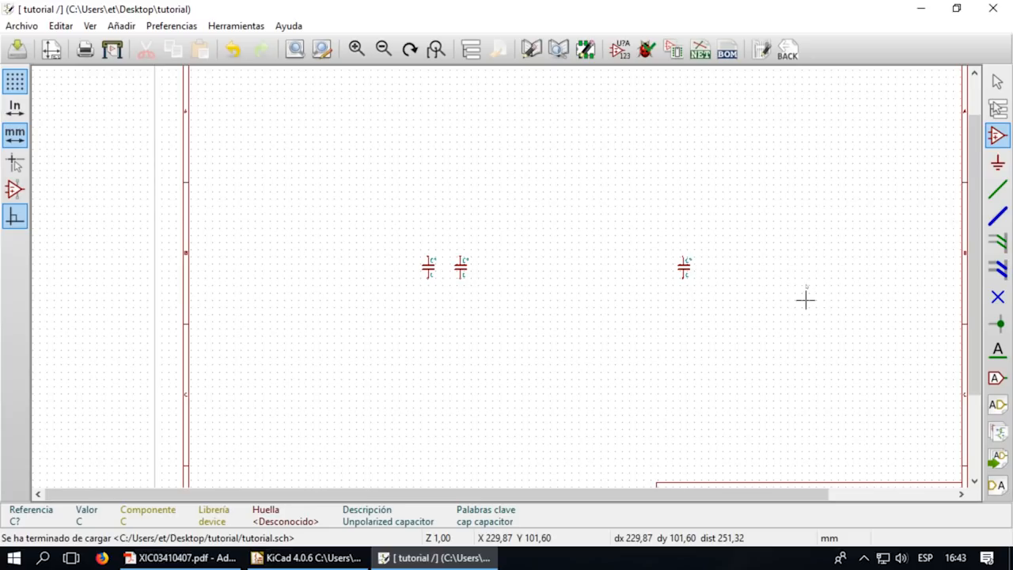
- Place a CONN_01X02 connector rotated 180° to the left of the capacitors, at about X 76, Y 90 mm
{"action": "left_click", "coordinate": [546, 195]}
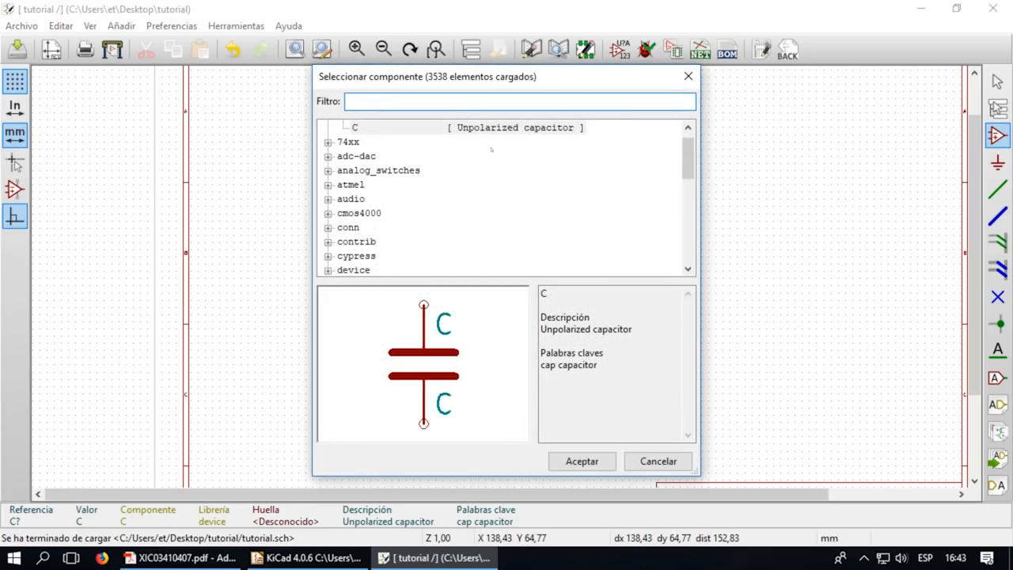
{"action": "type", "text": "con"}
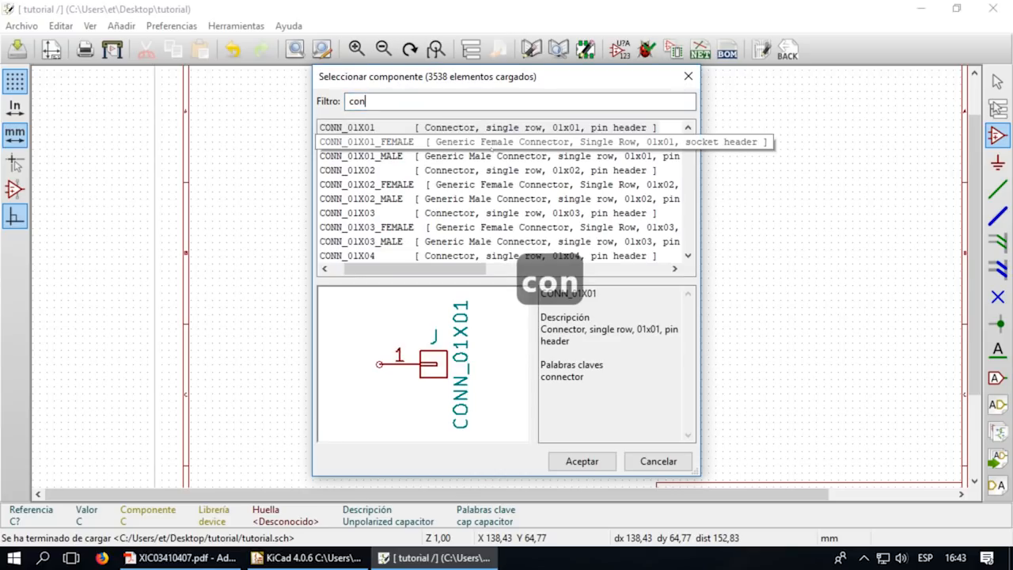
{"action": "left_click", "coordinate": [383, 170]}
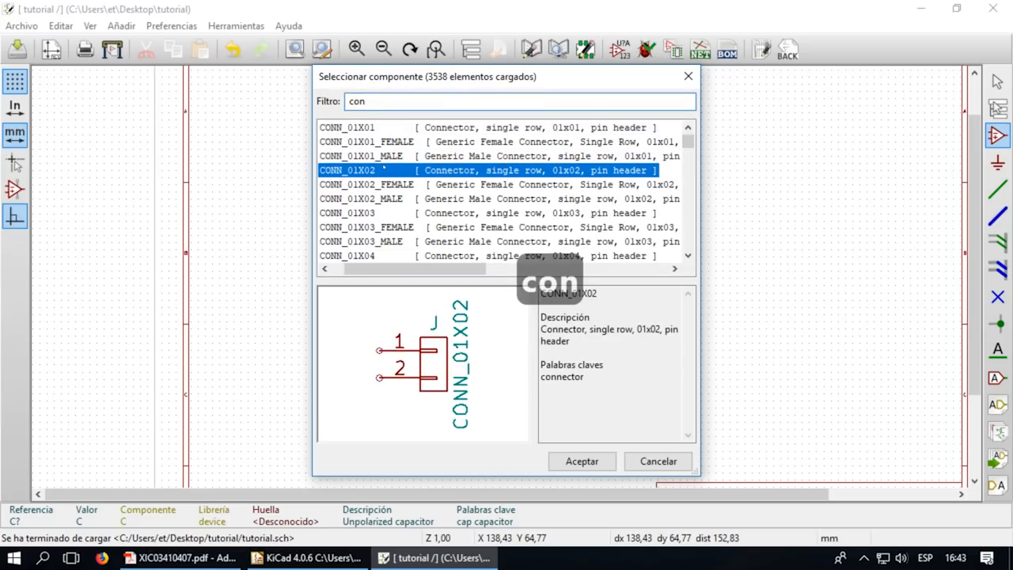
{"action": "left_click", "coordinate": [582, 461]}
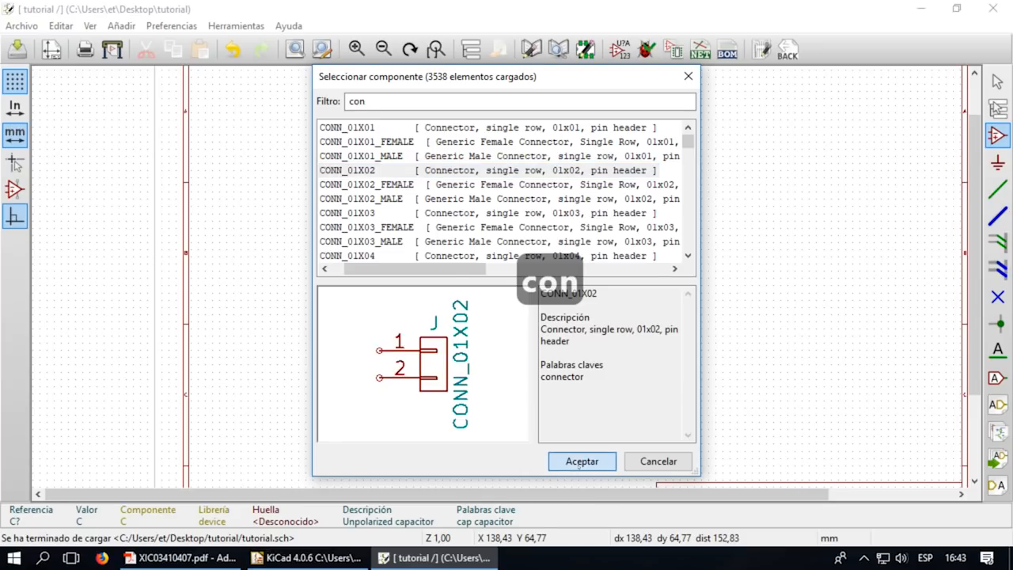
{"action": "scroll", "coordinate": [385, 267], "scroll_direction": "up", "scroll_amount": 2}
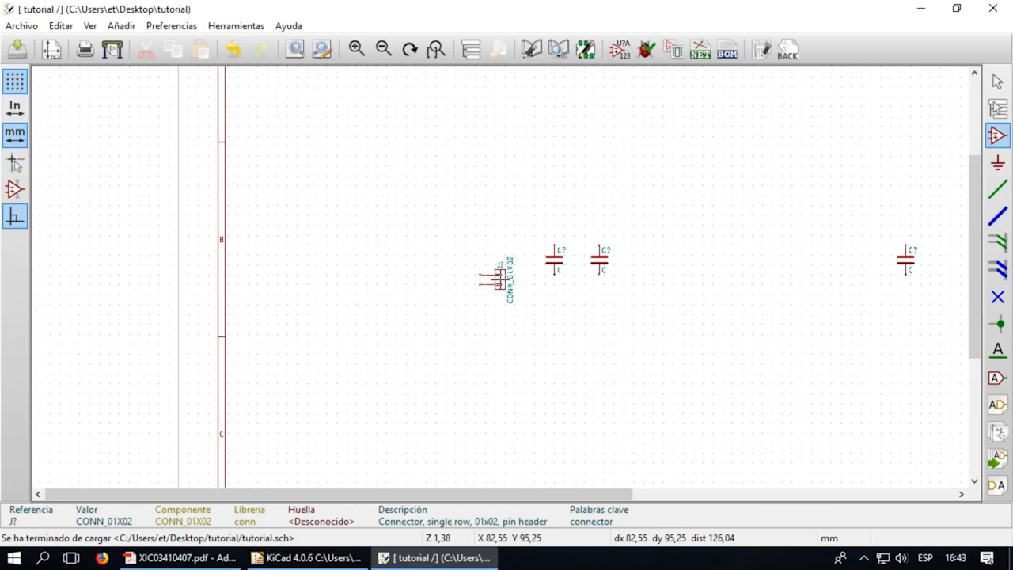
{"action": "key", "text": "r"}
{"action": "key", "text": "r"}
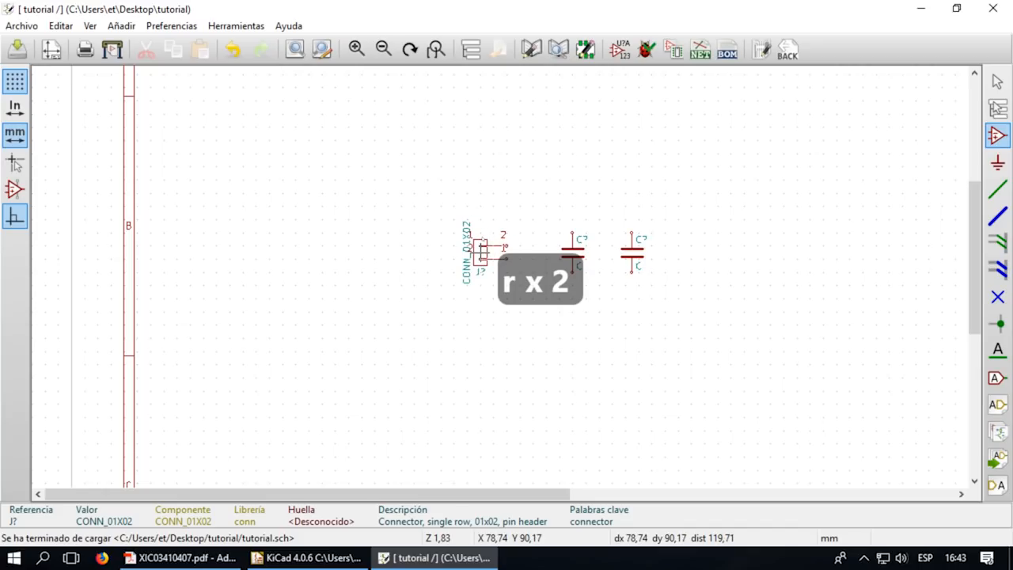
{"action": "left_click", "coordinate": [469, 251]}
- Place a second CONN_01X02 connector to the right of the rightmost capacitor, at about X 204.5, Y 90.2 mm
{"action": "scroll", "coordinate": [469, 252], "scroll_direction": "down", "scroll_amount": 2}
{"action": "scroll", "coordinate": [845, 276], "scroll_direction": "up", "scroll_amount": 2}
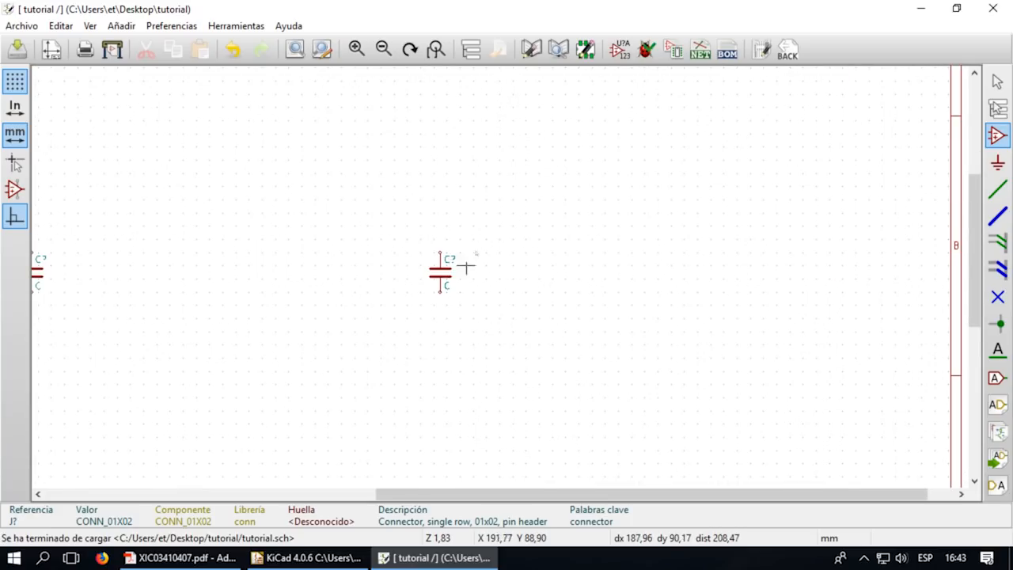
{"action": "left_click", "coordinate": [532, 272]}
{"action": "key", "text": "Return"}
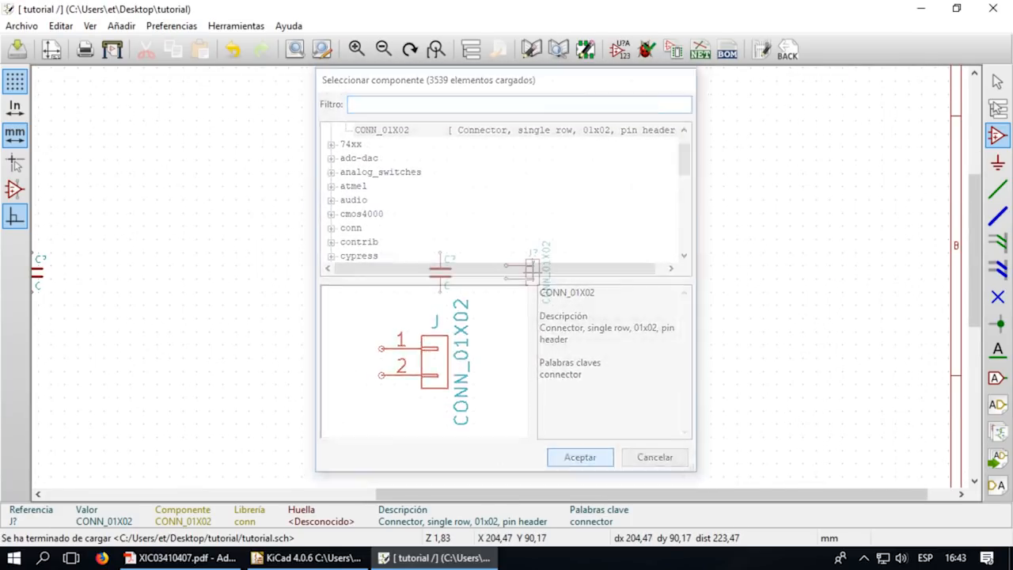
{"action": "left_click", "coordinate": [532, 272]}
- Mirror the rightmost connector with Invertir X and rotate it 180° so its pins face the capacitors
{"action": "scroll", "coordinate": [600, 286], "scroll_direction": "down", "scroll_amount": 2}
{"action": "scroll", "coordinate": [113, 263], "scroll_direction": "up", "scroll_amount": 1}
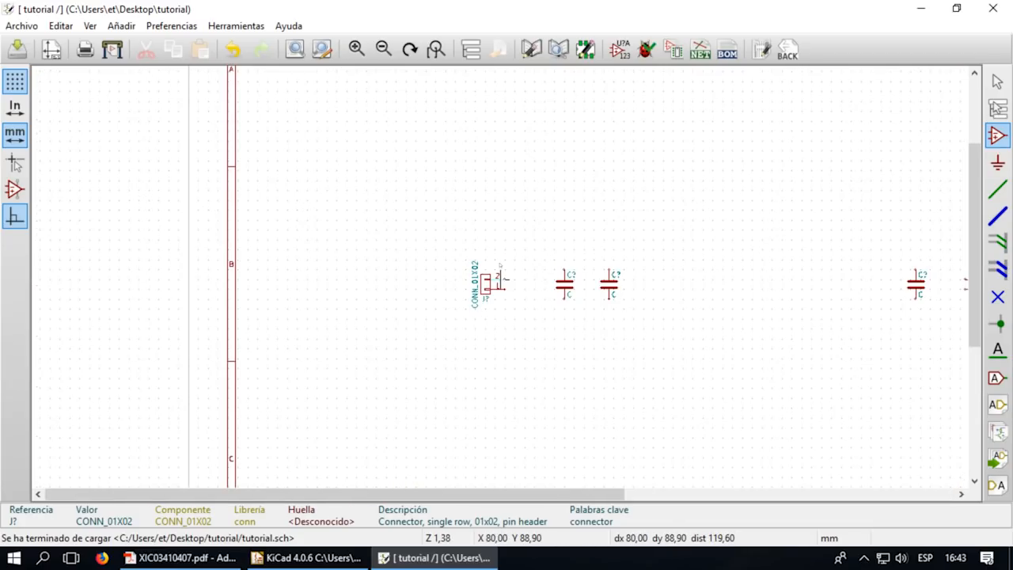
{"action": "scroll", "coordinate": [671, 277], "scroll_direction": "up", "scroll_amount": 1}
{"action": "right_click", "coordinate": [900, 277]}
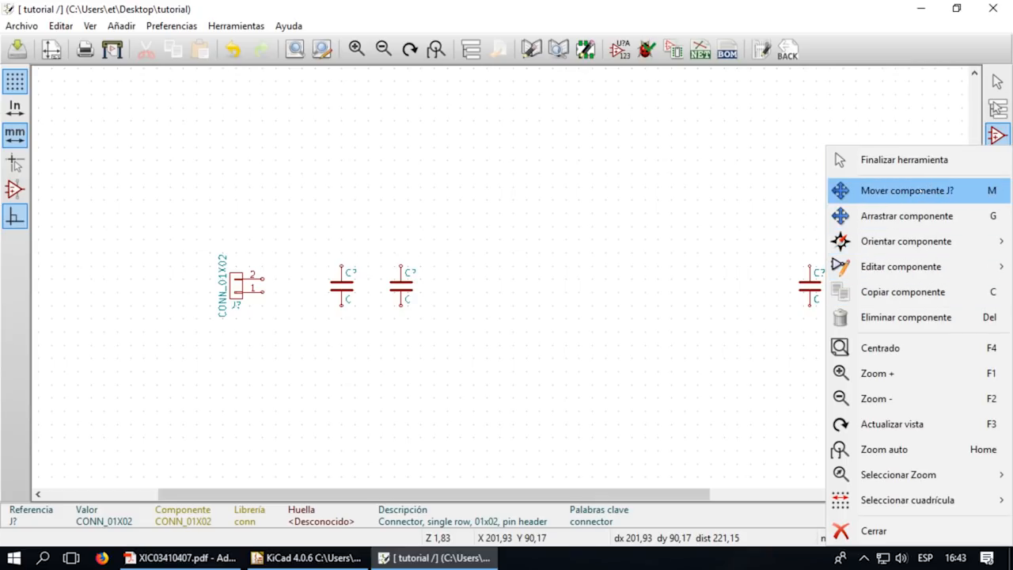
{"action": "mouse_move", "coordinate": [915, 241]}
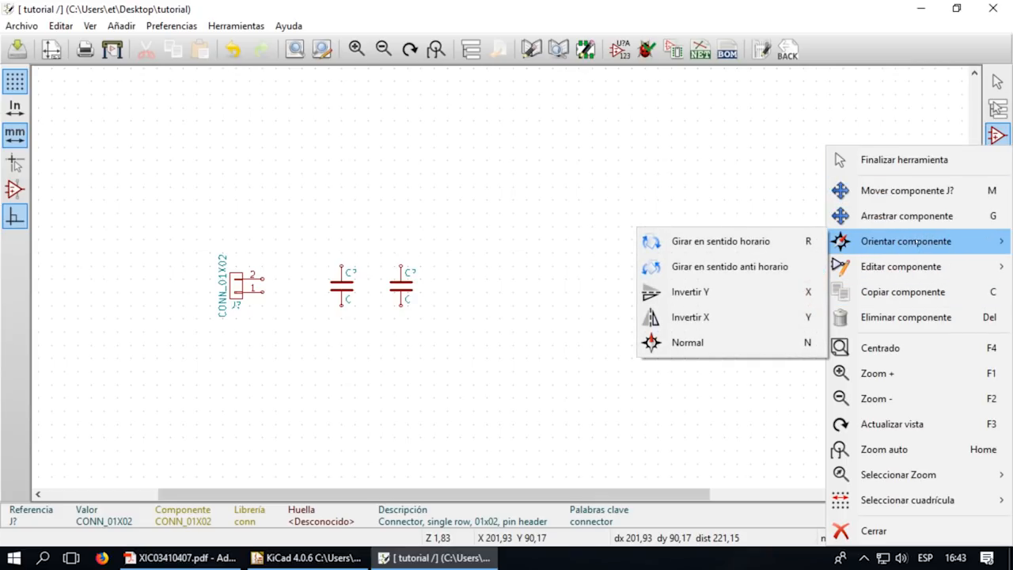
{"action": "left_click", "coordinate": [784, 318]}
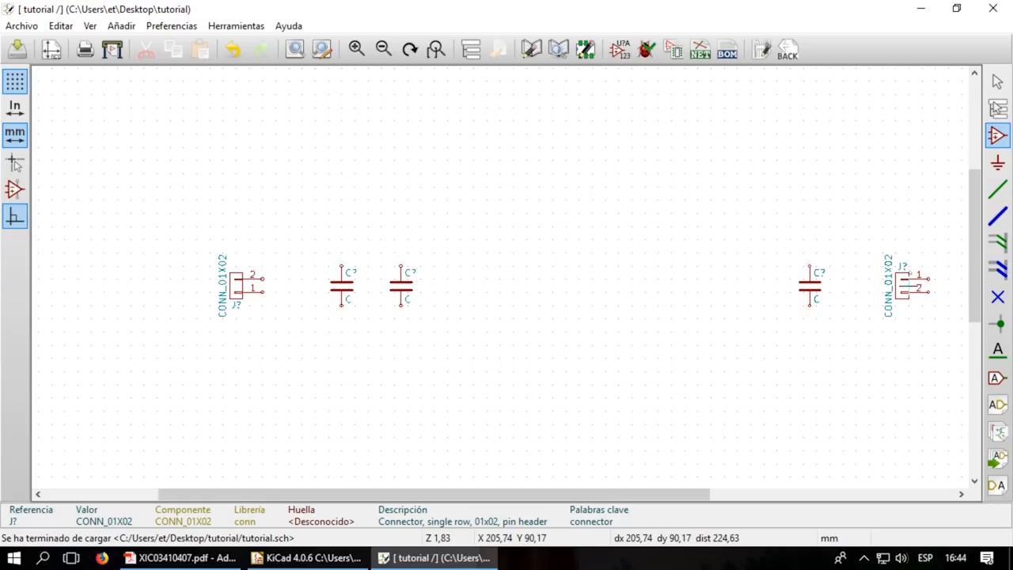
{"action": "key", "text": "r"}
{"action": "key", "text": "r"}
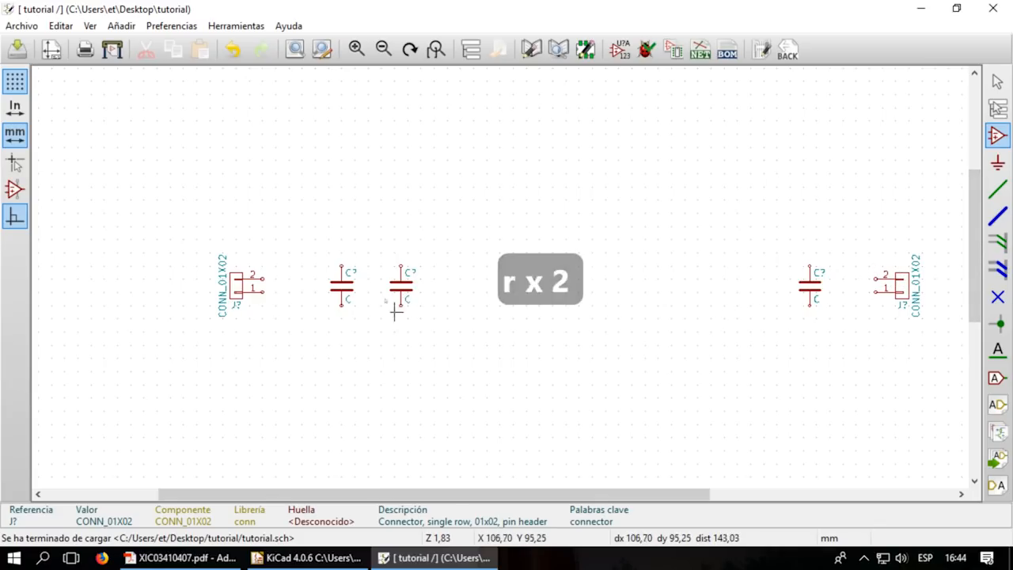
{"action": "right_click", "coordinate": [889, 282]}
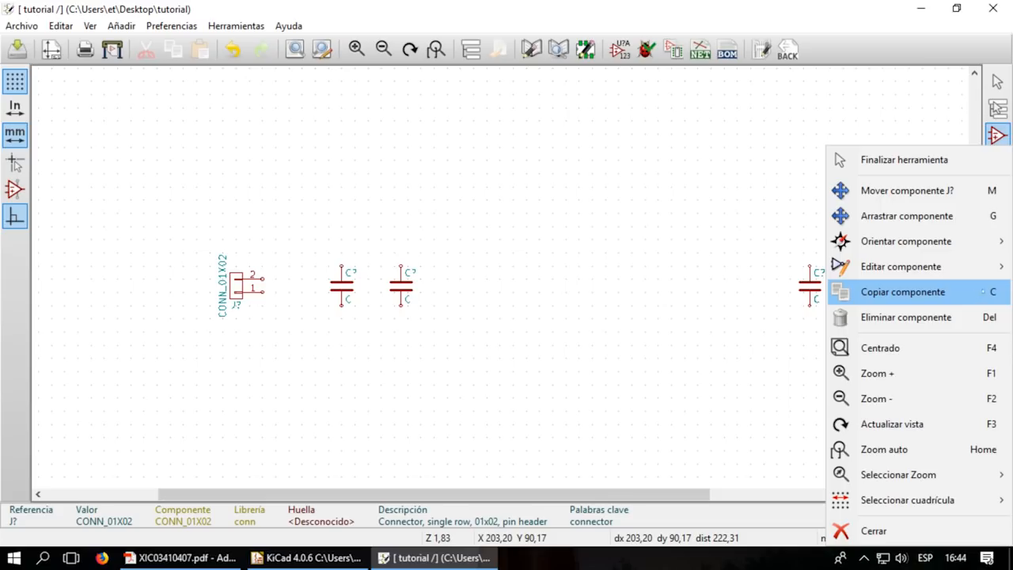
{"action": "mouse_move", "coordinate": [976, 245]}
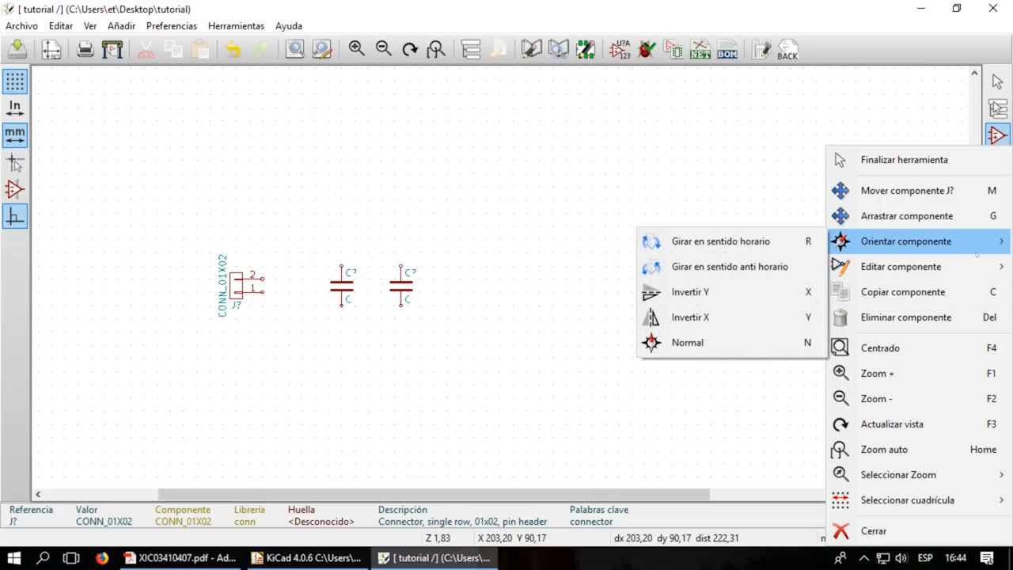
{"action": "left_click", "coordinate": [910, 120]}
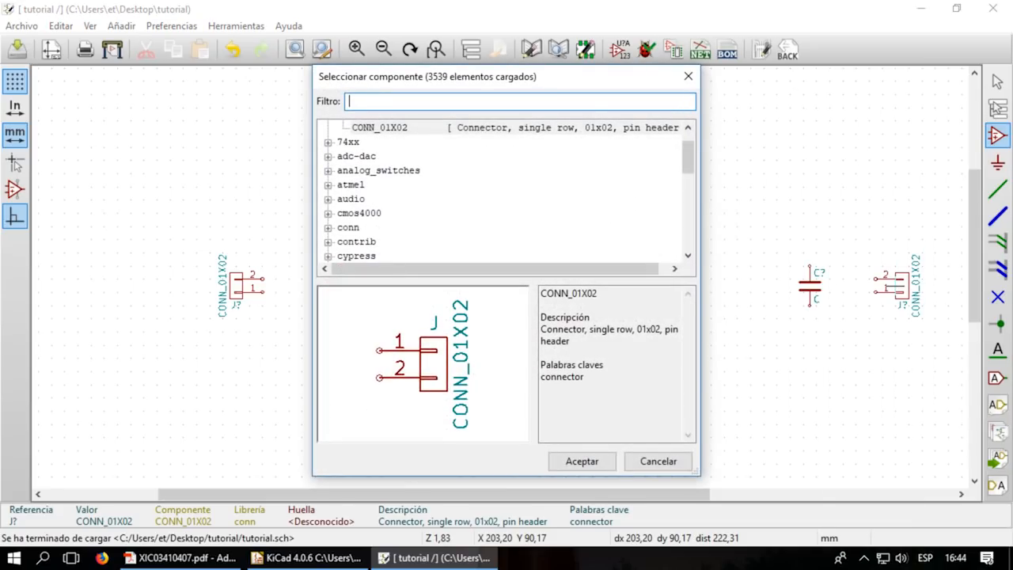
{"action": "key", "text": "Escape"}
{"action": "key", "text": "Escape"}
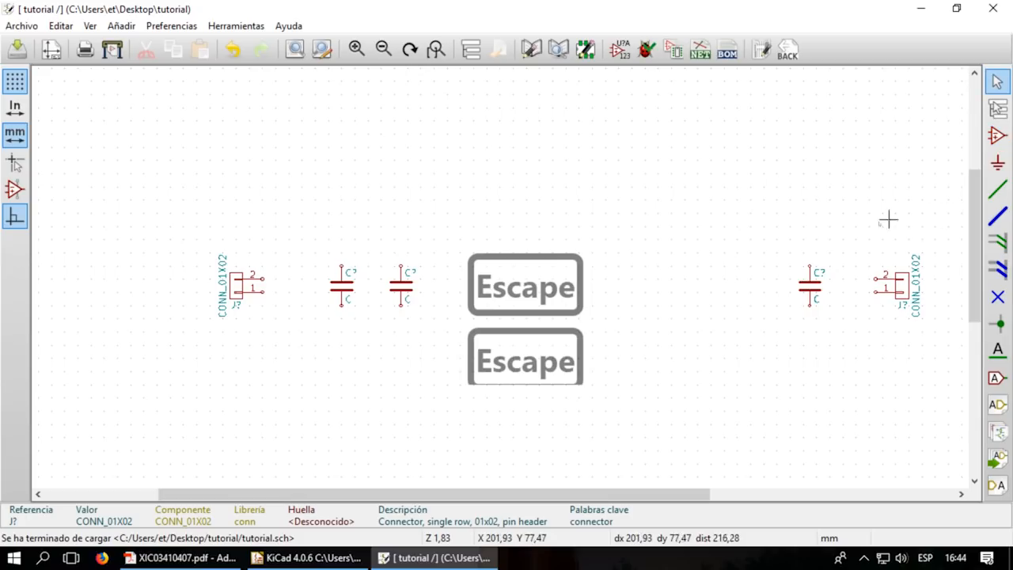
- Check the X60008 package diagram in the datasheet PDF, and start a new component in the schematic library editor
{"action": "left_click", "coordinate": [207, 563]}
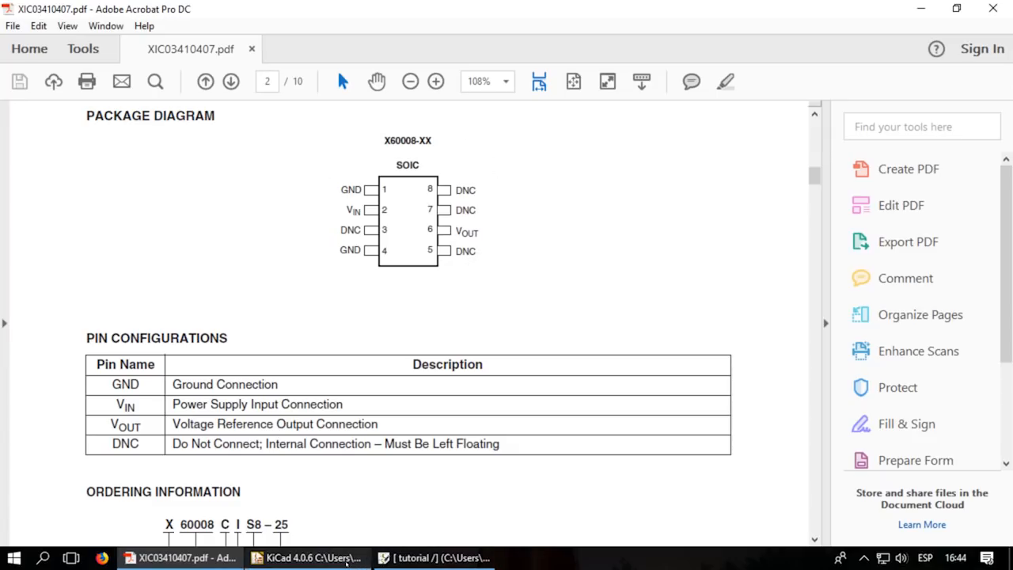
{"action": "left_click", "coordinate": [418, 563]}
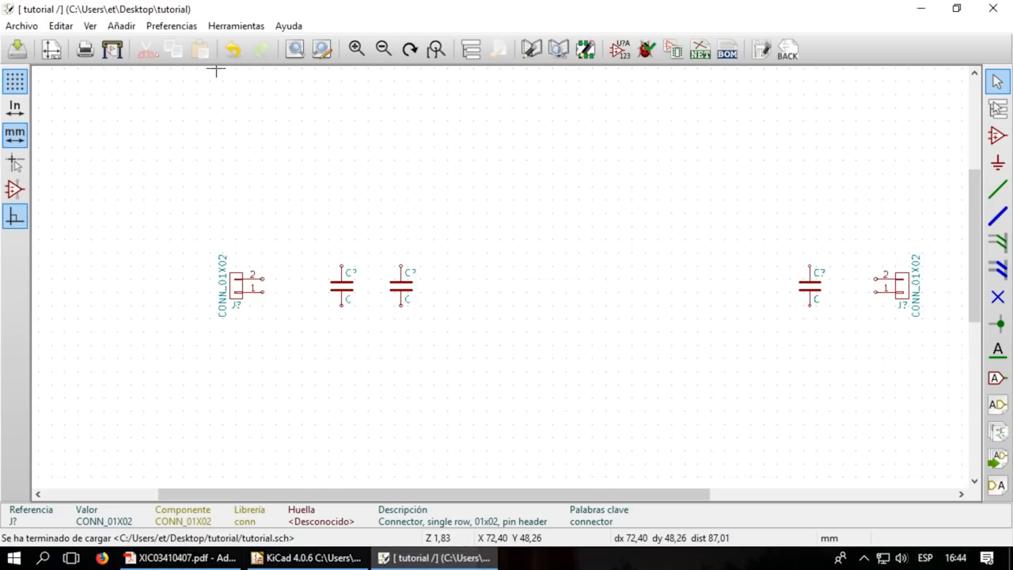
{"action": "left_click", "coordinate": [529, 49]}
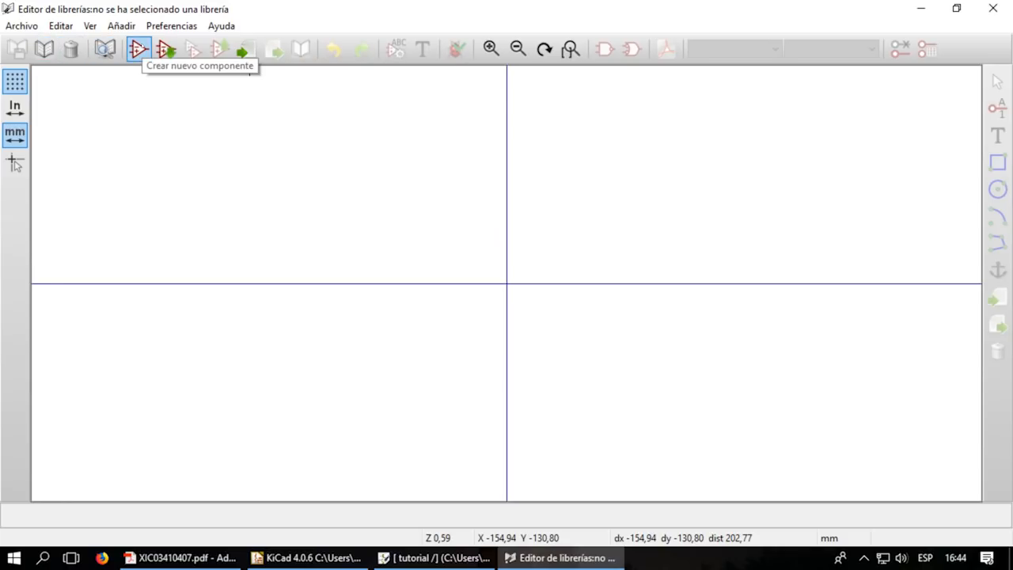
{"action": "left_click", "coordinate": [138, 49]}
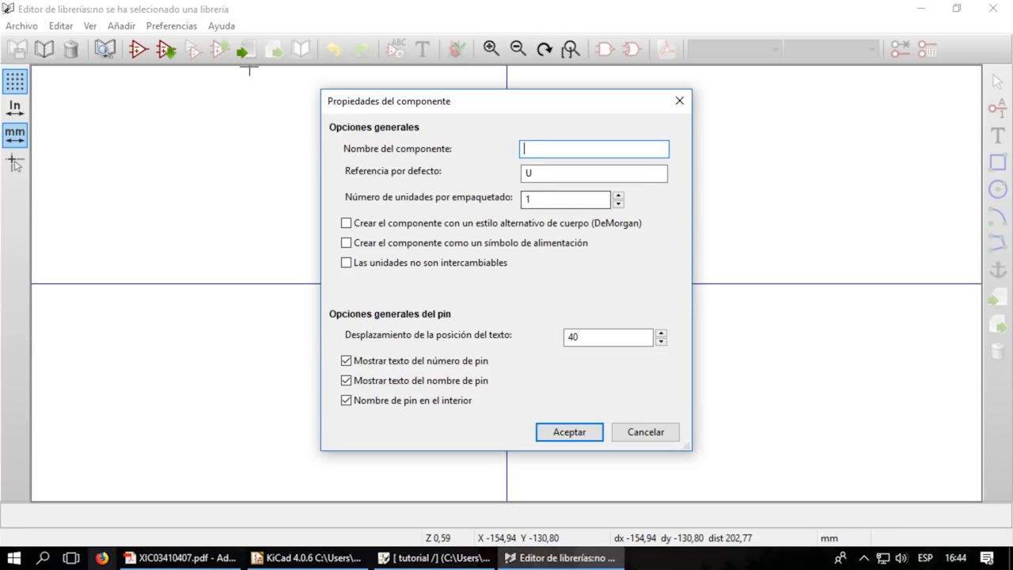
{"action": "key", "text": "Caps_Lock"}
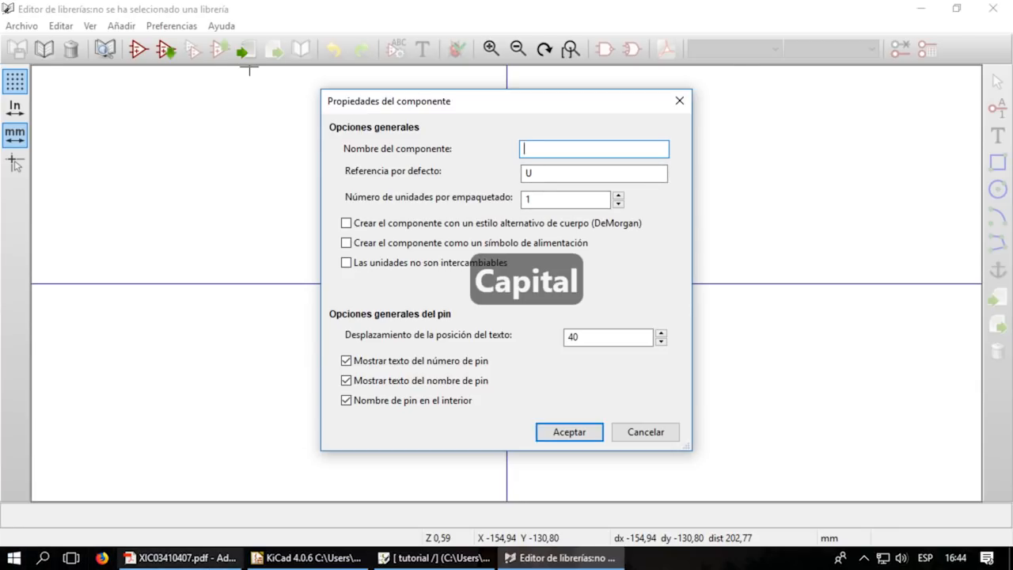
- Look up the exact part name in the datasheet PDF and create the component as X60008B with default reference U
{"action": "left_click", "coordinate": [180, 557]}
{"action": "scroll", "coordinate": [300, 367], "scroll_direction": "up", "scroll_amount": 4}
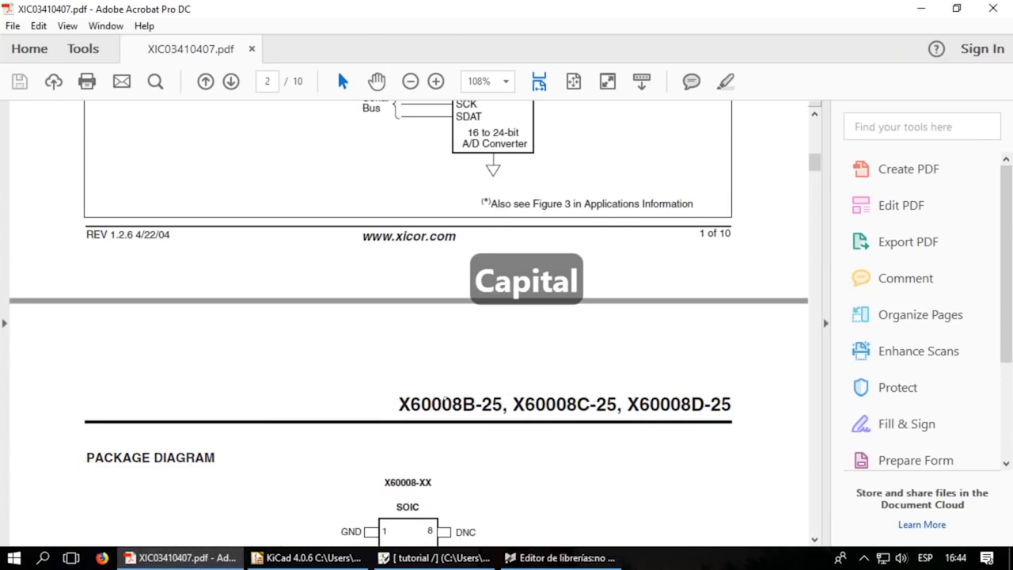
{"action": "key", "text": "alt+Tab"}
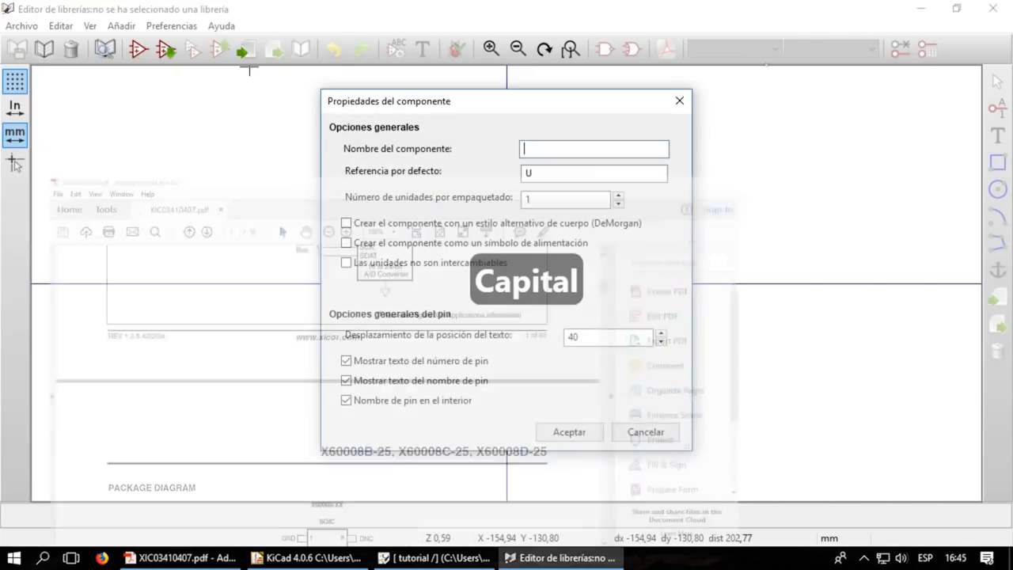
{"action": "type", "text": "X"}
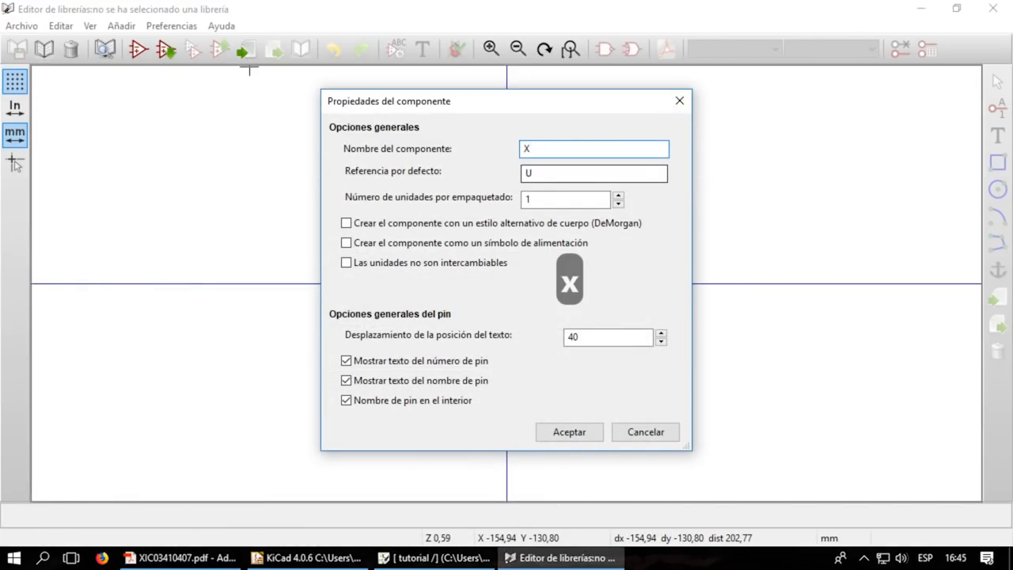
{"action": "type", "text": "6000"}
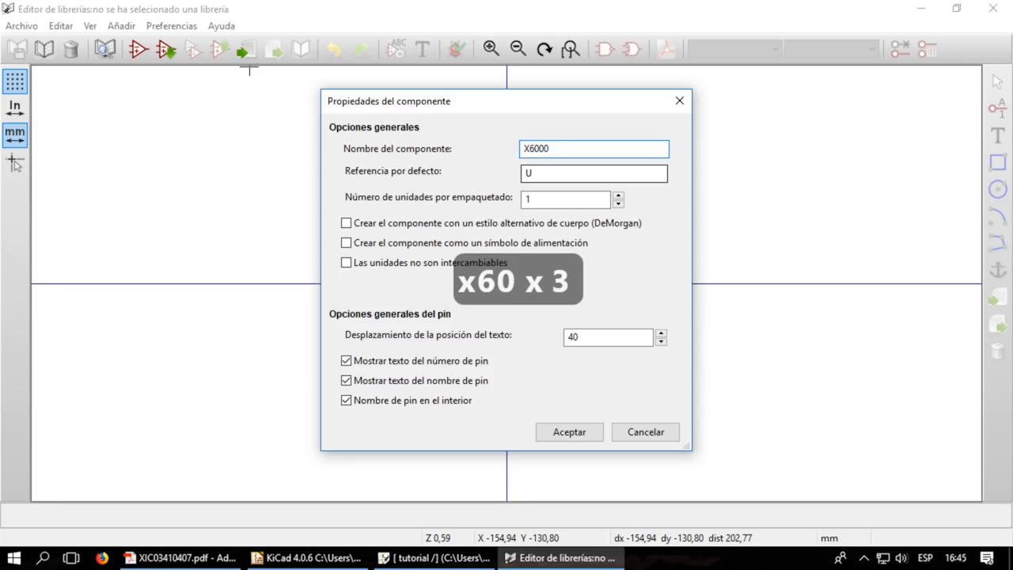
{"action": "type", "text": "8B"}
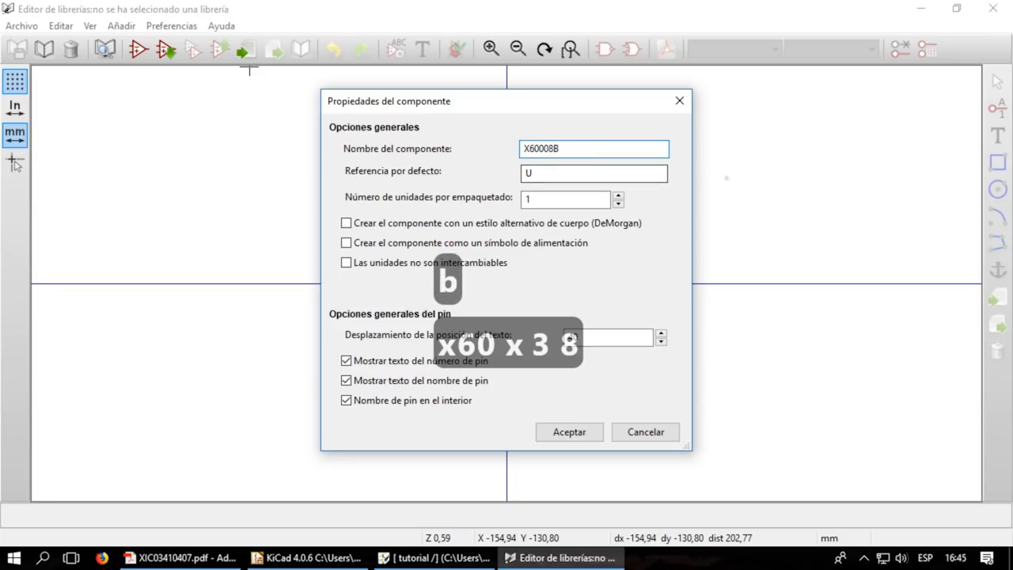
{"action": "left_click", "coordinate": [554, 172]}
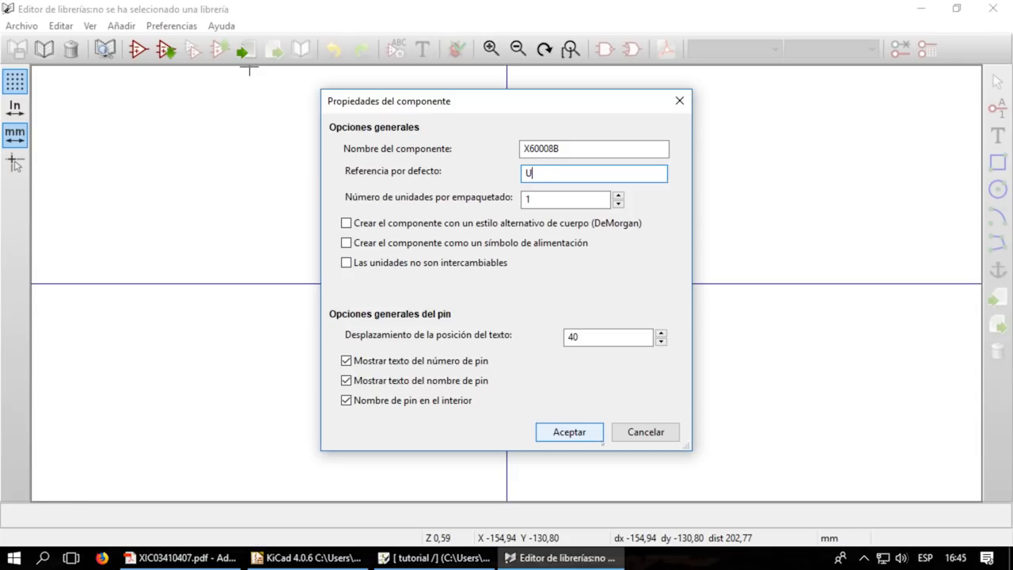
{"action": "left_click", "coordinate": [590, 434]}
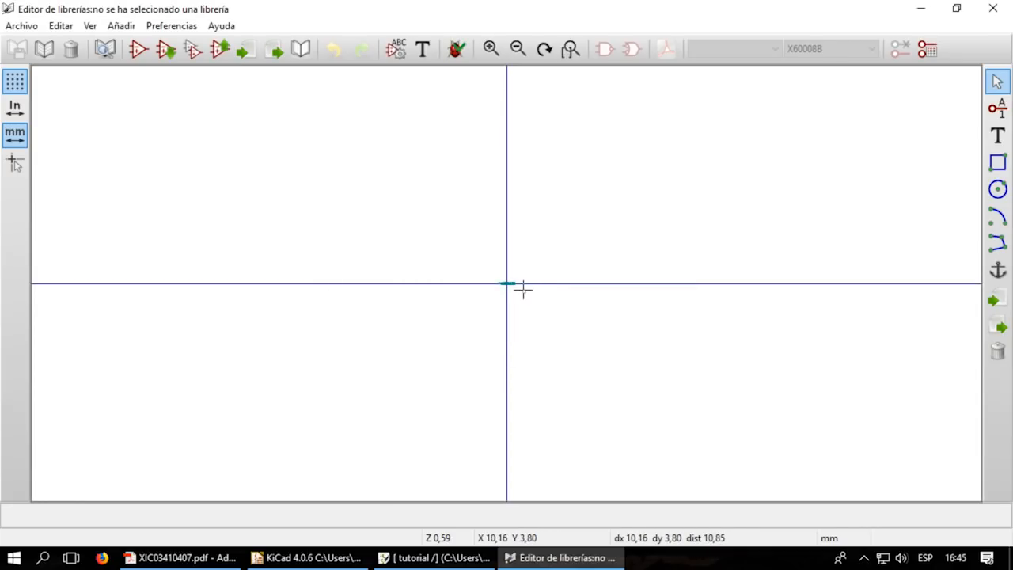
- Separate the overlapping fields by moving the value X60008B 1.27 mm above the origin and the reference U 1.27 mm below it
{"action": "scroll", "coordinate": [514, 284], "scroll_direction": "up", "scroll_amount": 5}
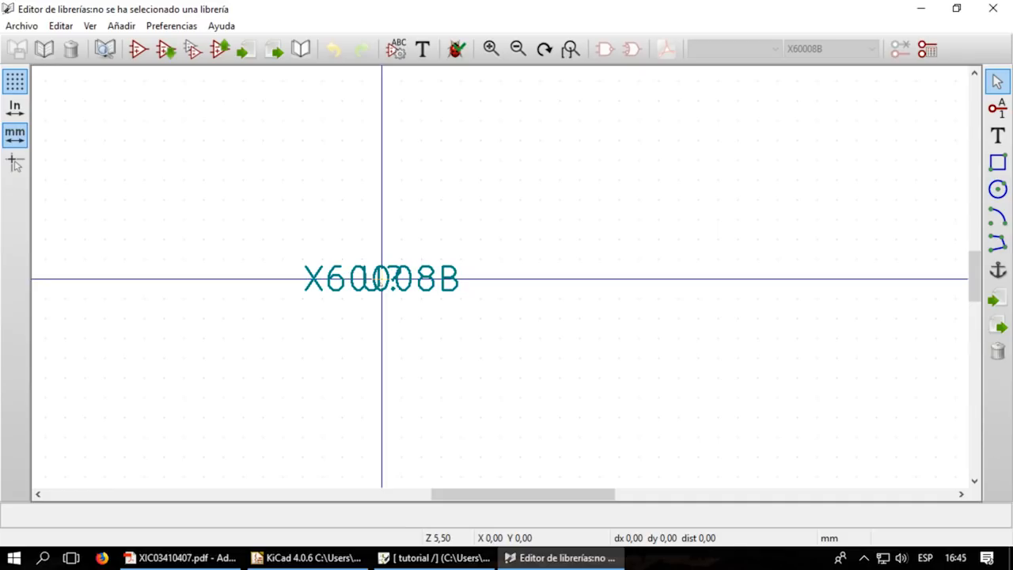
{"action": "key", "text": "m"}
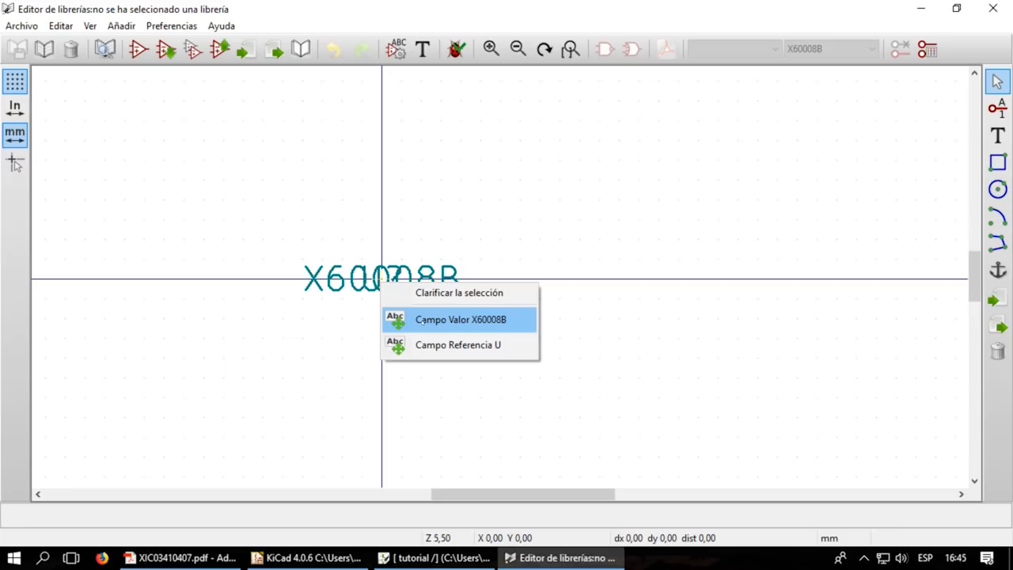
{"action": "left_click", "coordinate": [460, 320]}
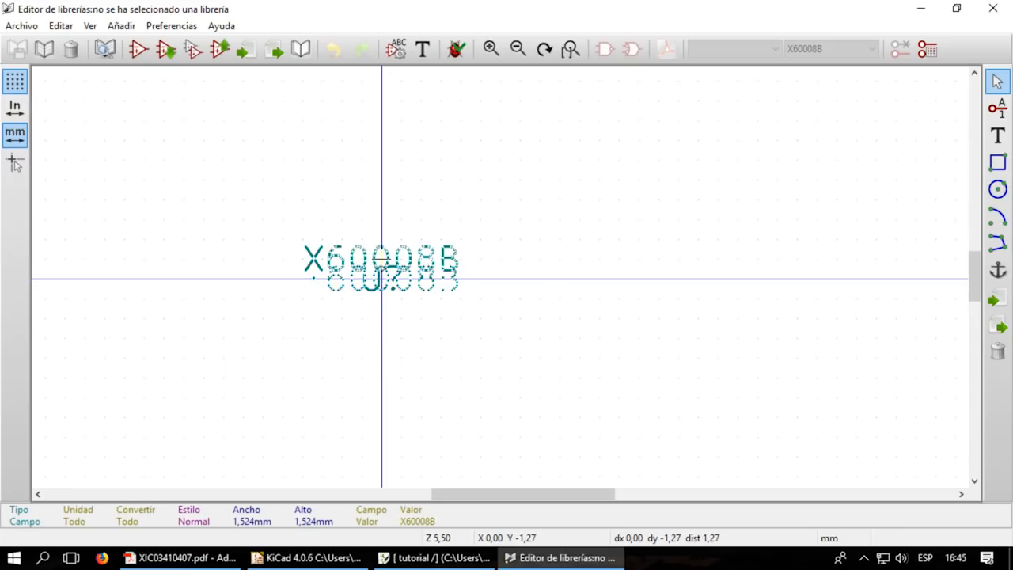
{"action": "left_click", "coordinate": [380, 259]}
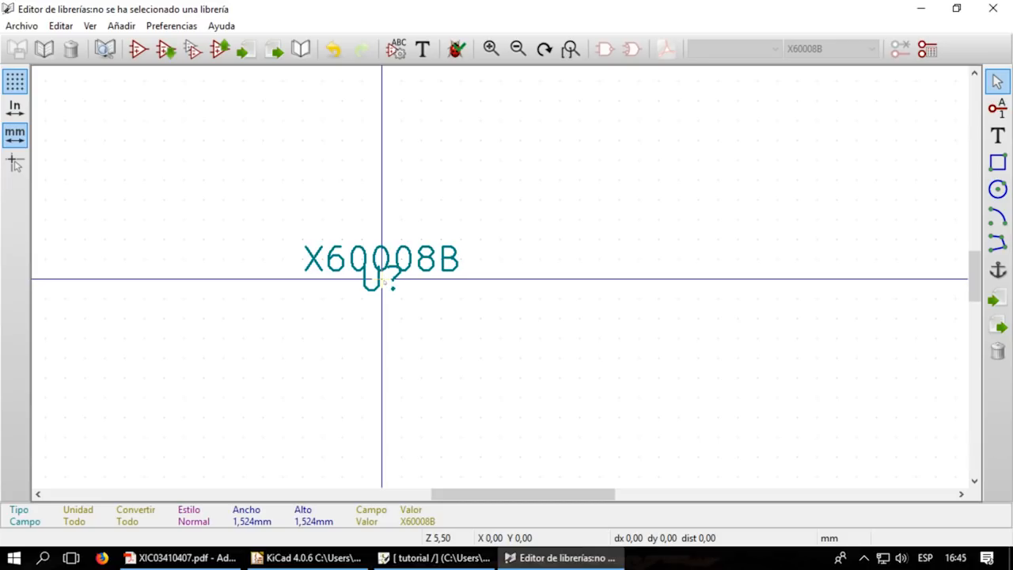
{"action": "key", "text": "m"}
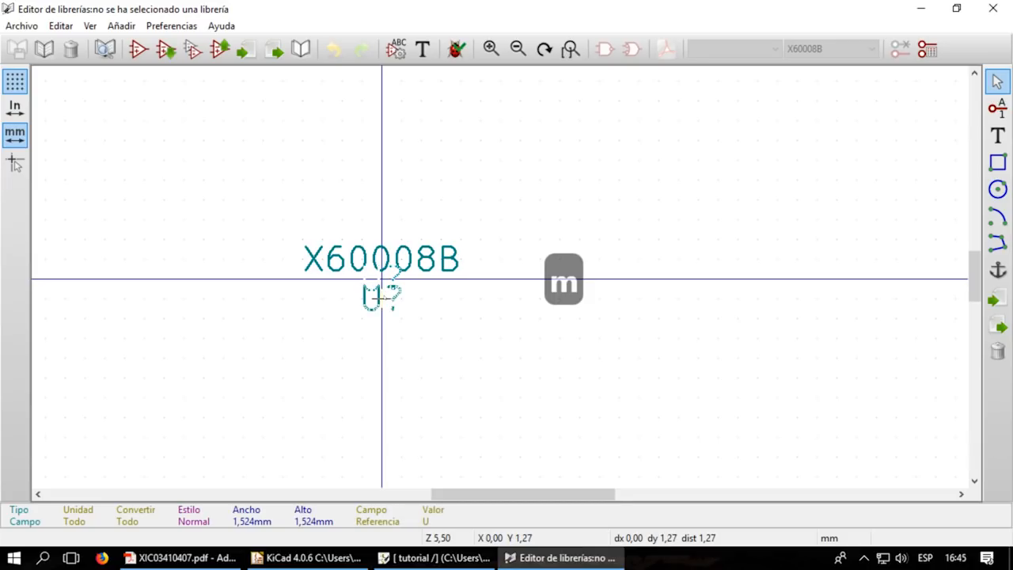
{"action": "left_click", "coordinate": [381, 278]}
{"action": "scroll", "coordinate": [566, 267], "scroll_direction": "down", "scroll_amount": 2}
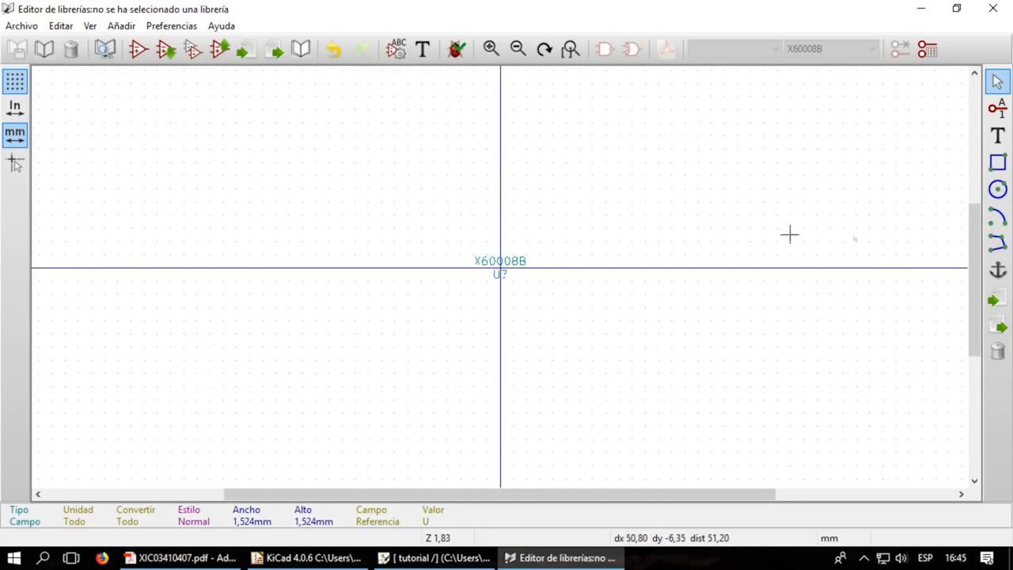
- Draw a rectangle about 29 mm wide and 30 mm tall around the origin as the X60008B component body
{"action": "left_click", "coordinate": [997, 163]}
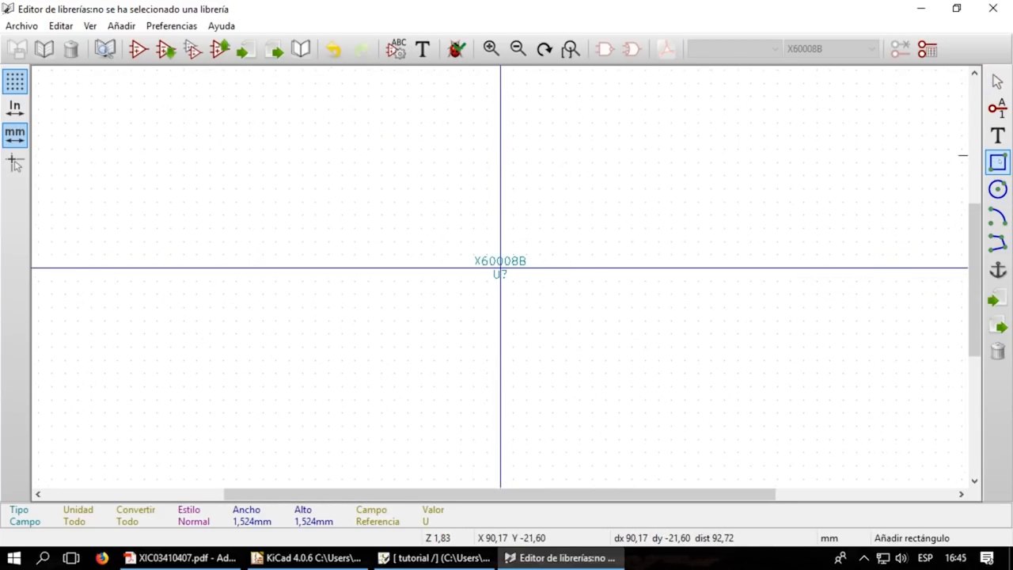
{"action": "left_click", "coordinate": [421, 182]}
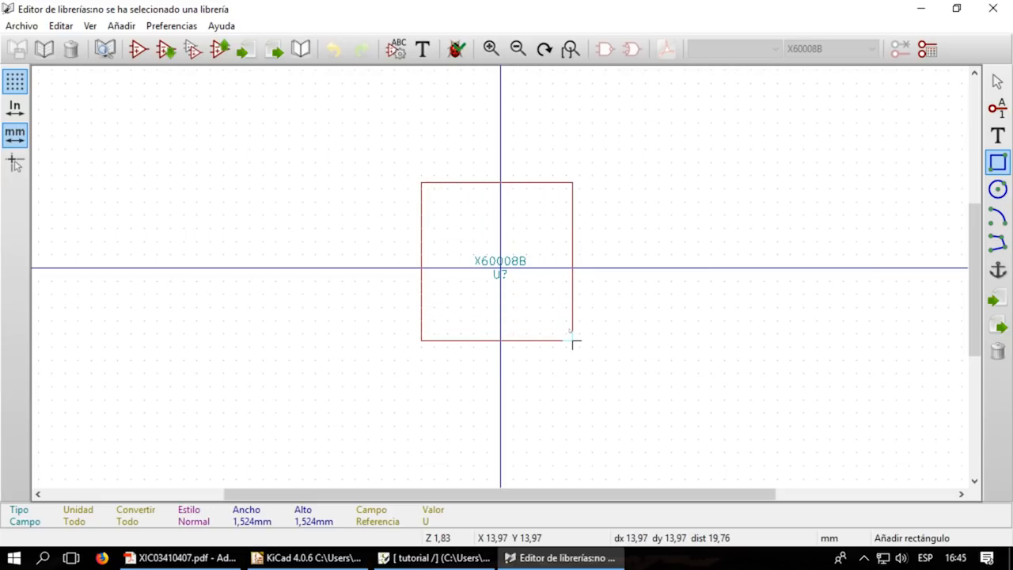
{"action": "left_click", "coordinate": [572, 341]}
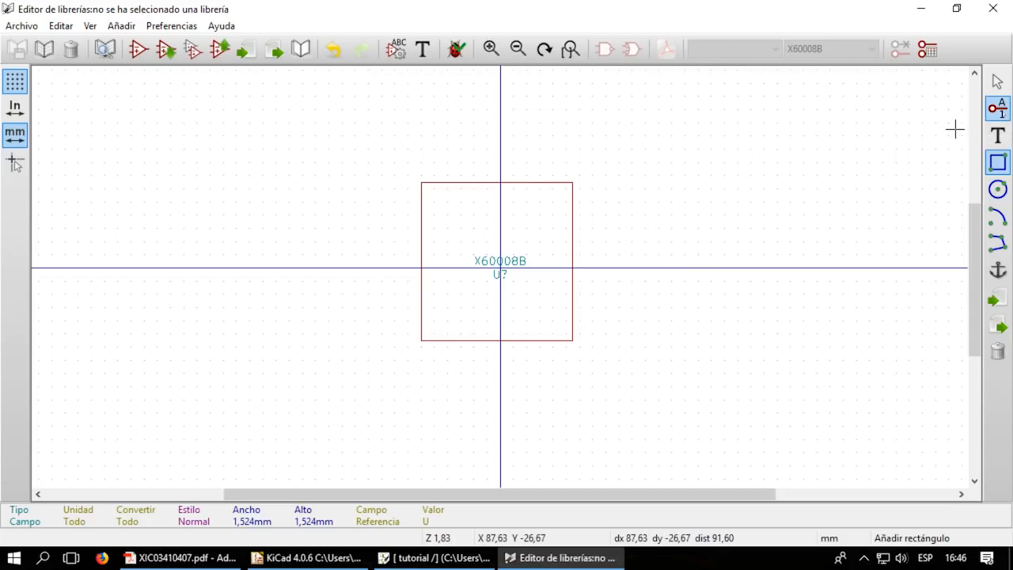
- Start a pin on the body's left edge and look up the pin assignment in the datasheet PDF's package diagram
{"action": "left_click", "coordinate": [997, 108]}
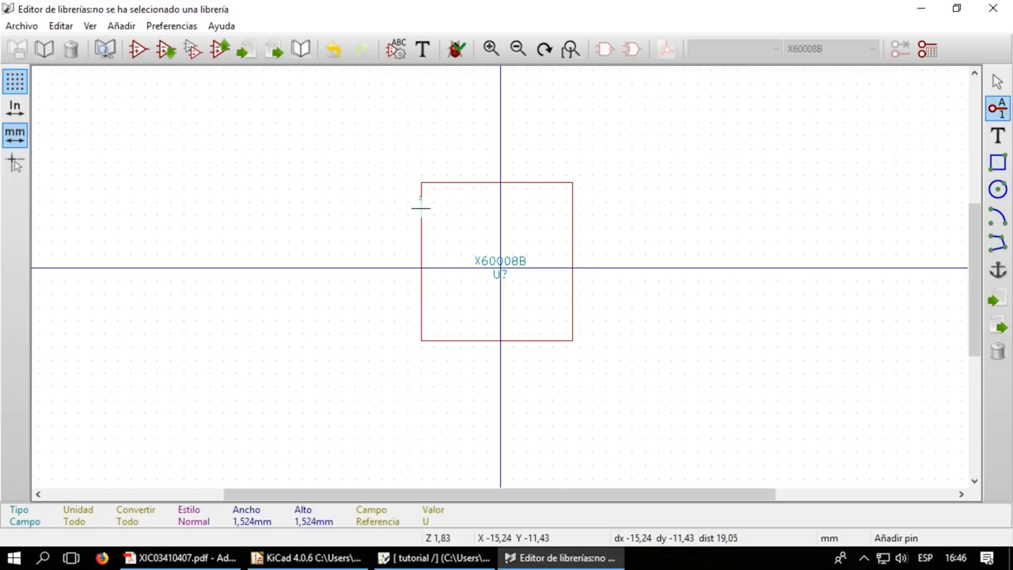
{"action": "left_click", "coordinate": [421, 207]}
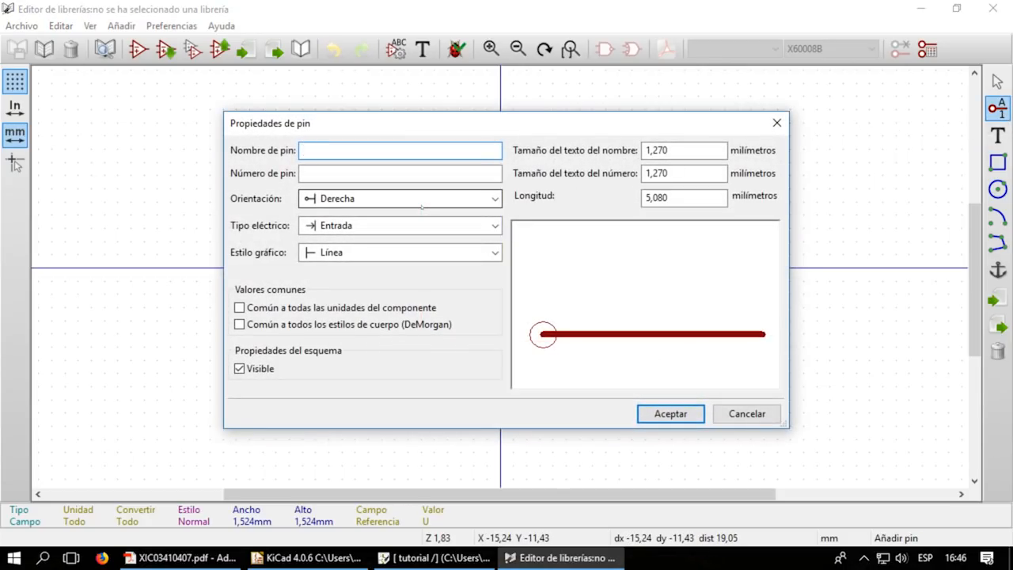
{"action": "left_click", "coordinate": [181, 557]}
{"action": "scroll", "coordinate": [241, 261], "scroll_direction": "up", "scroll_amount": 5}
{"action": "scroll", "coordinate": [241, 261], "scroll_direction": "down", "scroll_amount": 10}
{"action": "scroll", "coordinate": [382, 335], "scroll_direction": "up", "scroll_amount": 5}
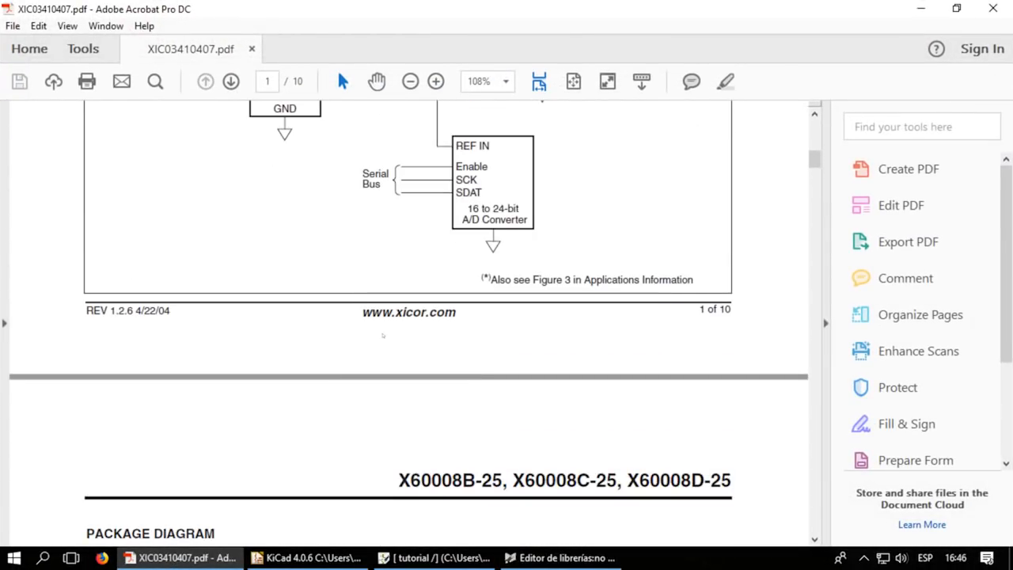
{"action": "scroll", "coordinate": [382, 336], "scroll_direction": "up", "scroll_amount": 3}
{"action": "scroll", "coordinate": [393, 365], "scroll_direction": "down", "scroll_amount": 10}
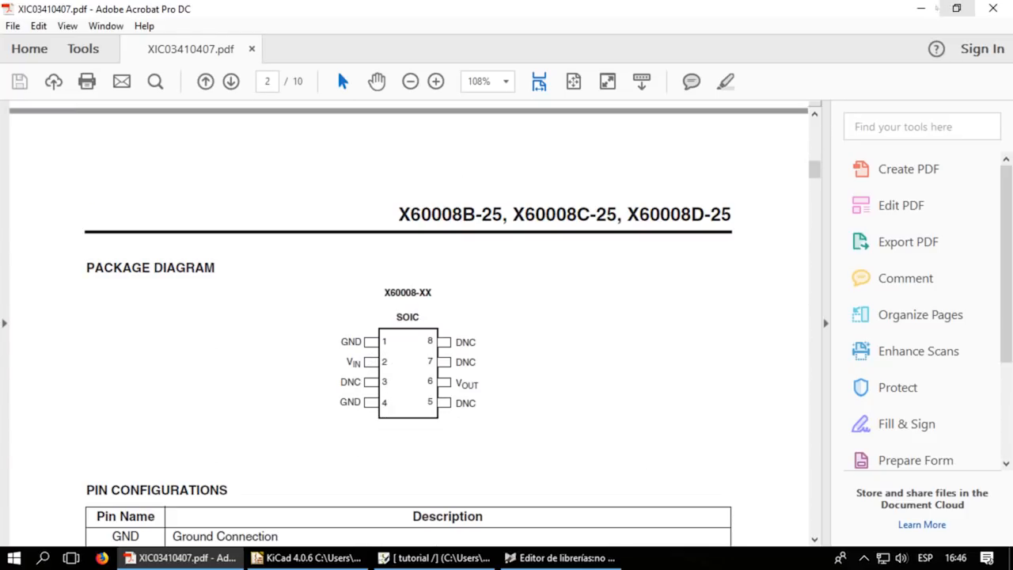
{"action": "left_click", "coordinate": [920, 9]}
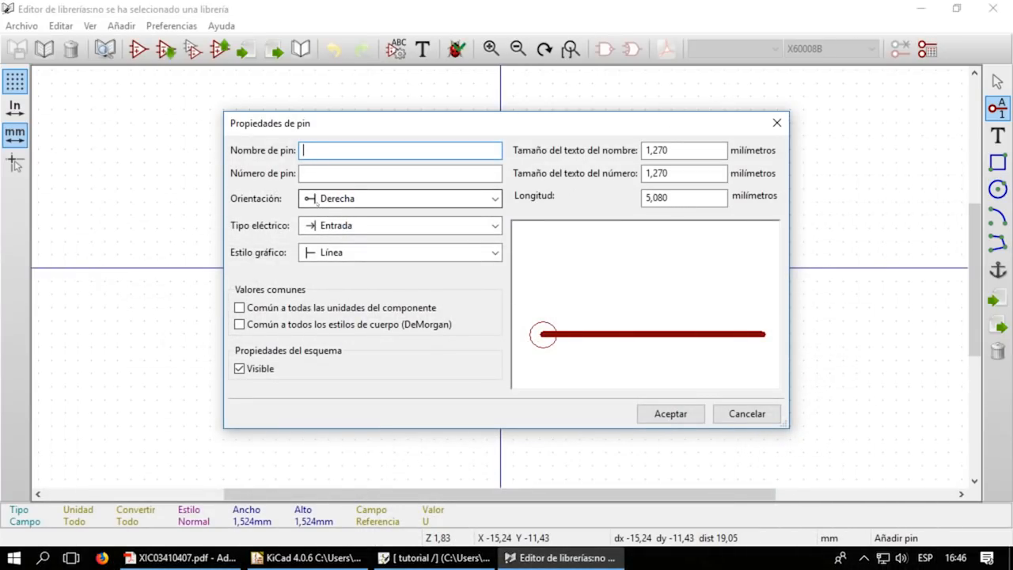
- Name the pin VIN with number 2 and attach it to the upper part of the body's left edge
{"action": "type", "text": "VIN"}
{"action": "key", "text": "Tab"}
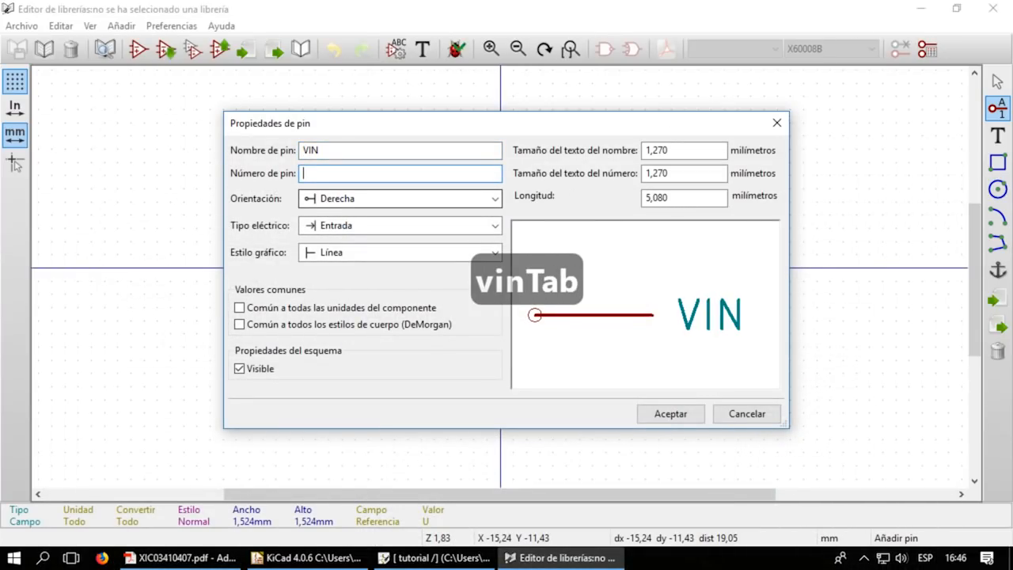
{"action": "type", "text": "2"}
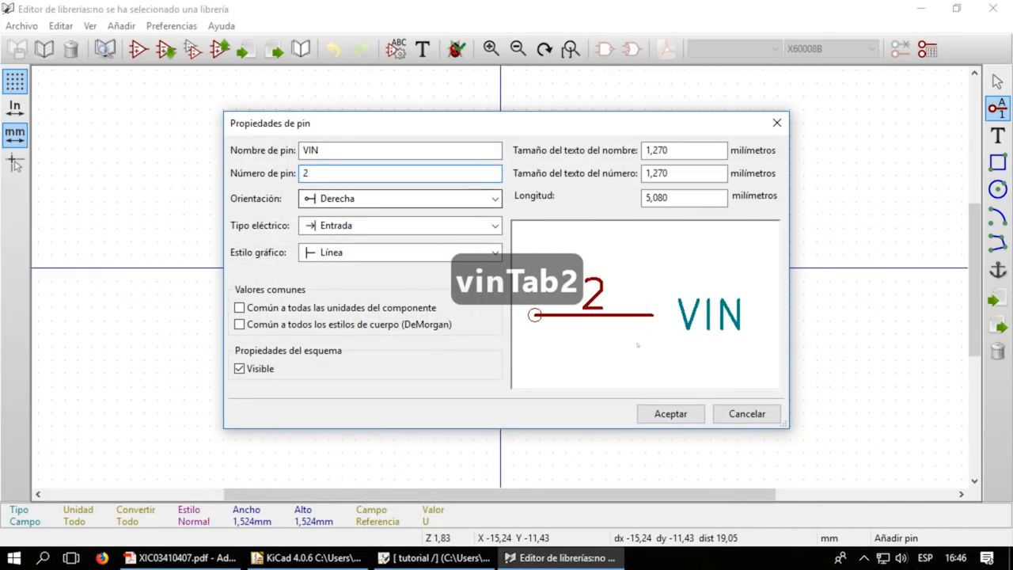
{"action": "left_click", "coordinate": [670, 413]}
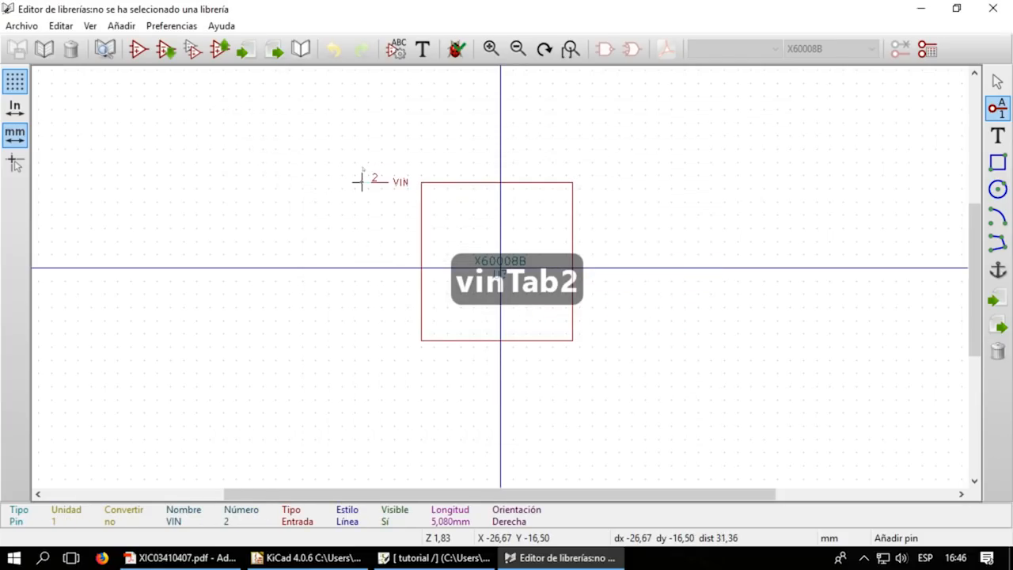
{"action": "left_click", "coordinate": [393, 207]}
{"action": "scroll", "coordinate": [433, 212], "scroll_direction": "up", "scroll_amount": 5}
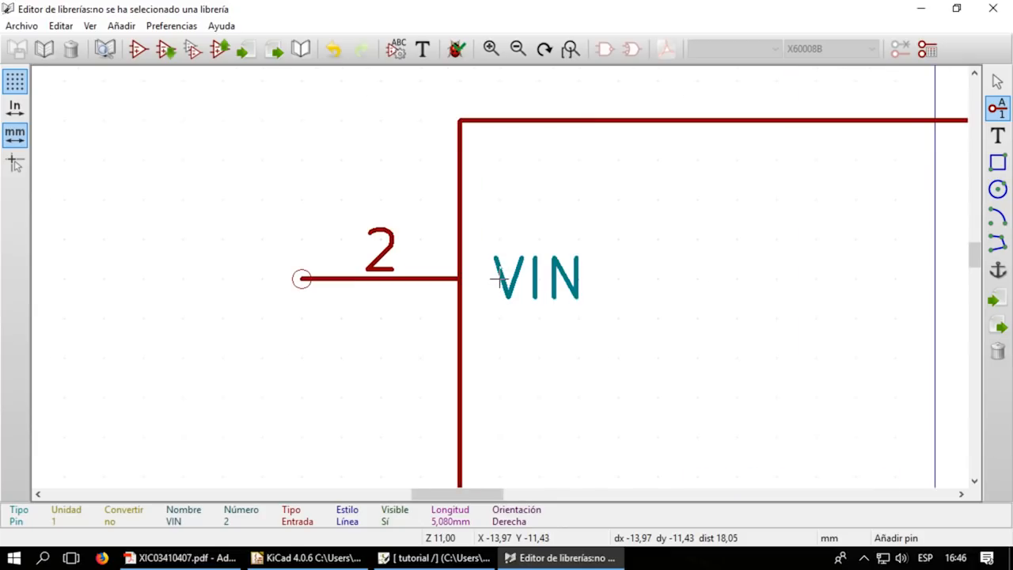
{"action": "scroll", "coordinate": [538, 318], "scroll_direction": "up", "scroll_amount": 1}
{"action": "scroll", "coordinate": [443, 279], "scroll_direction": "down", "scroll_amount": 1}
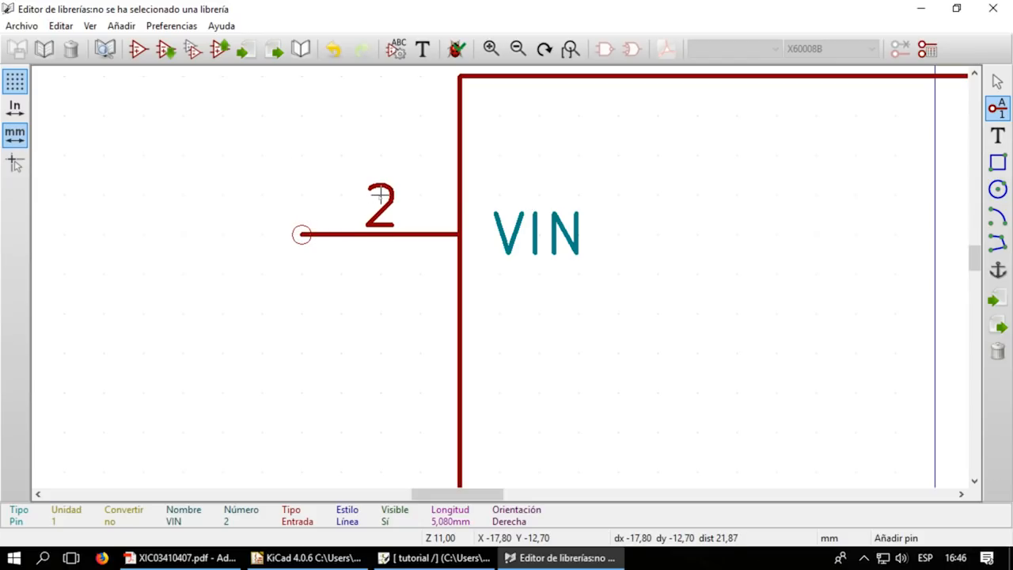
{"action": "scroll", "coordinate": [380, 194], "scroll_direction": "down", "scroll_amount": 3}
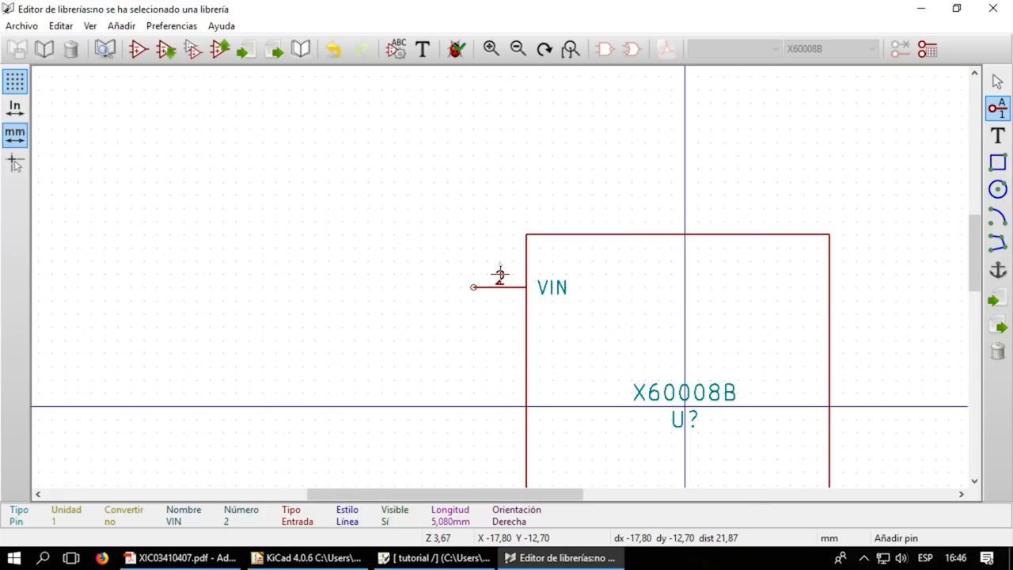
- Create a pin named VOUT on the body's right edge, taking its number 6 from the datasheet PDF
{"action": "left_click", "coordinate": [829, 286]}
{"action": "type", "text": "V"}
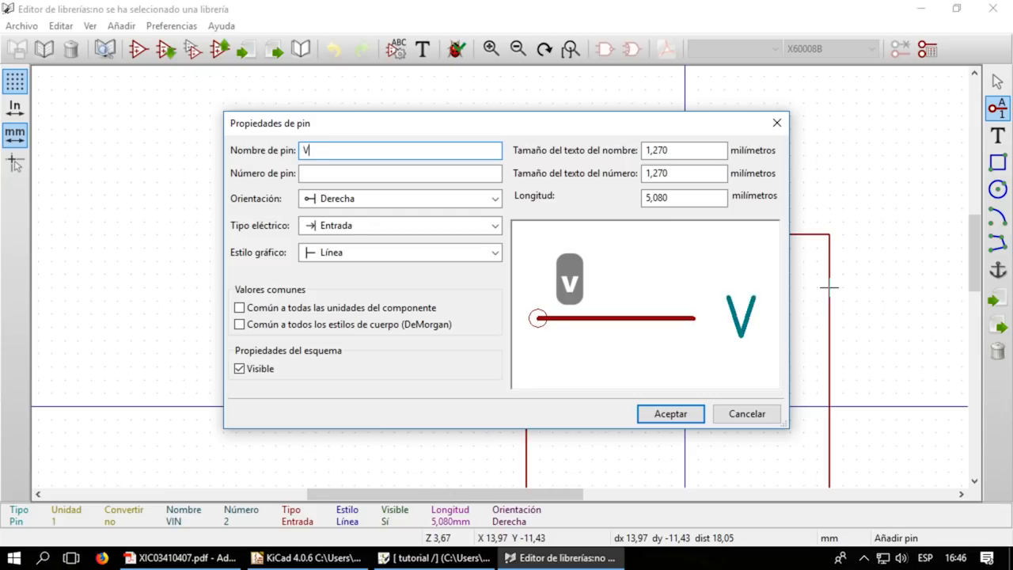
{"action": "type", "text": "OUT"}
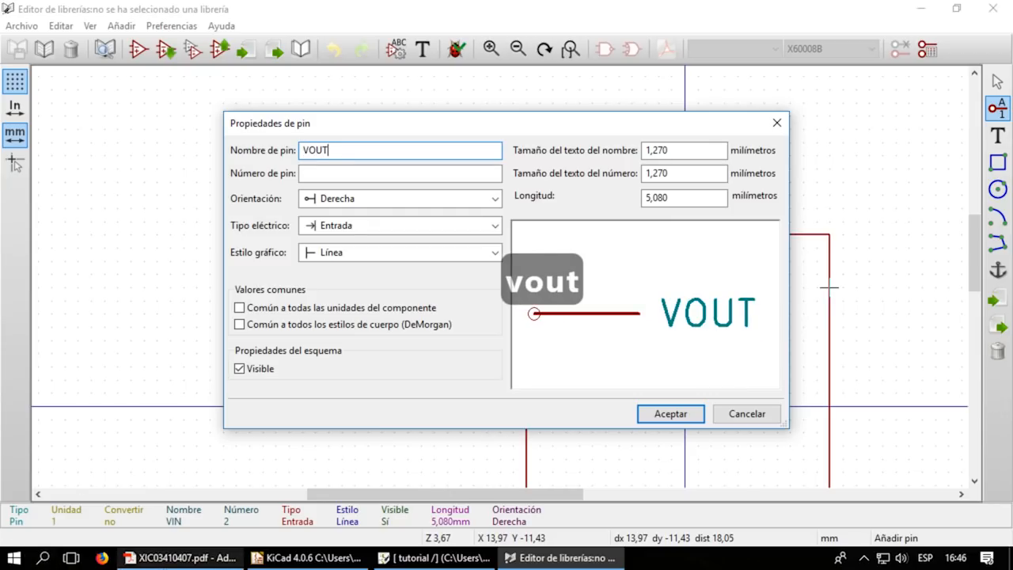
{"action": "left_click", "coordinate": [180, 557]}
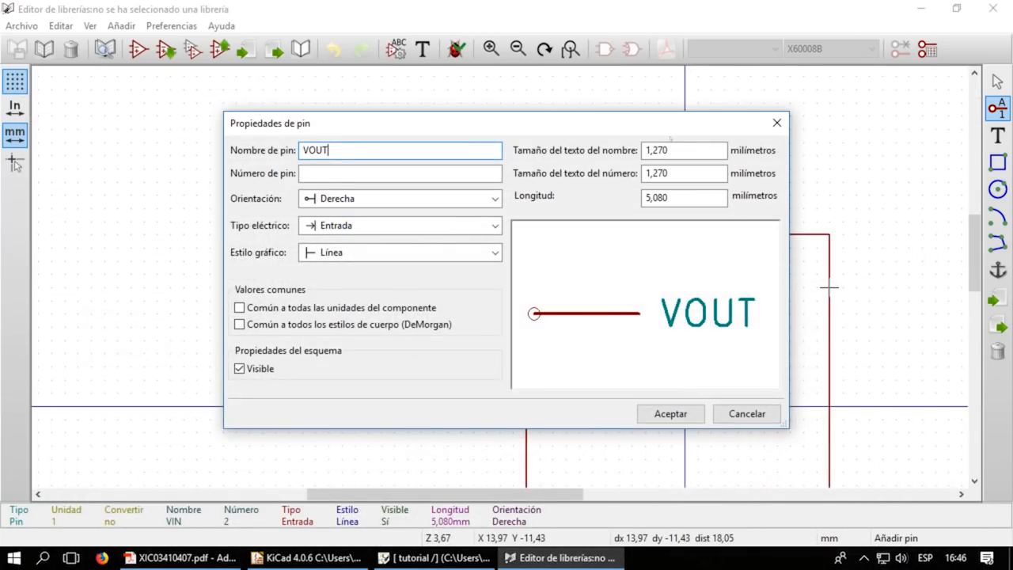
{"action": "left_click", "coordinate": [920, 8]}
{"action": "left_click", "coordinate": [340, 175]}
{"action": "type", "text": "6"}
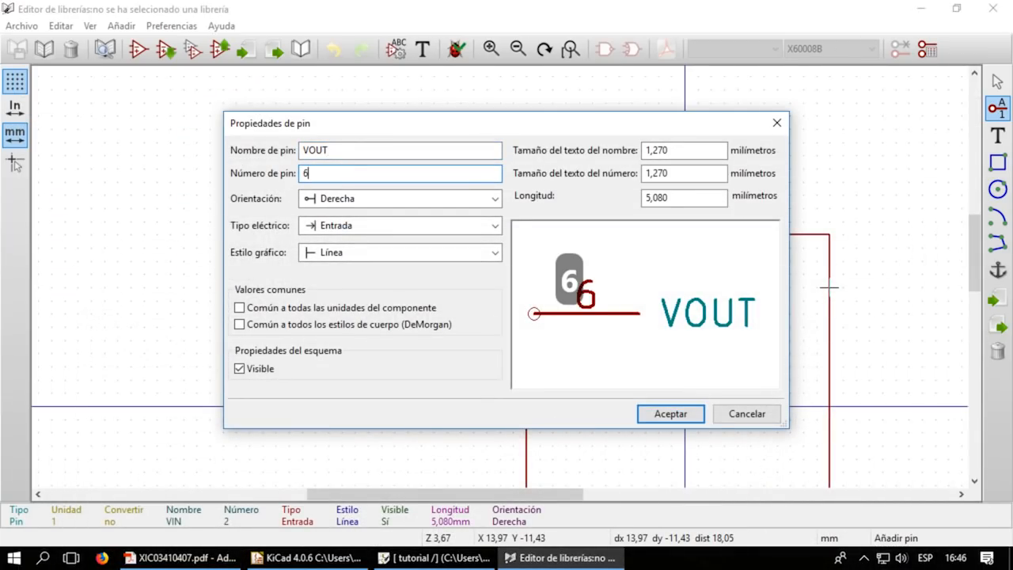
{"action": "key", "text": "Return"}
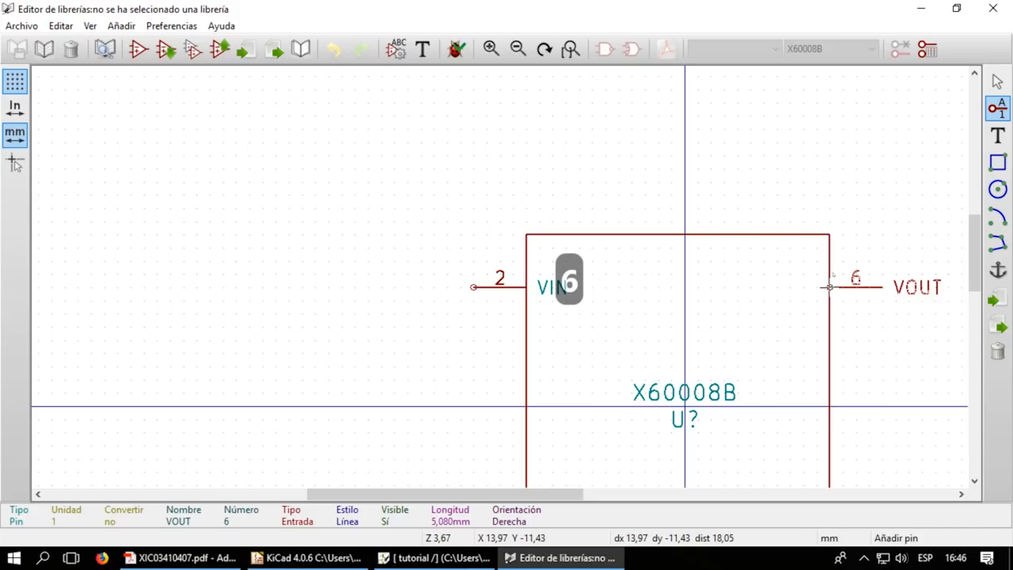
- Rotate the VOUT pin 180° and attach it to the body's right edge, level with VIN
{"action": "scroll", "coordinate": [829, 287], "scroll_direction": "up", "scroll_amount": 1}
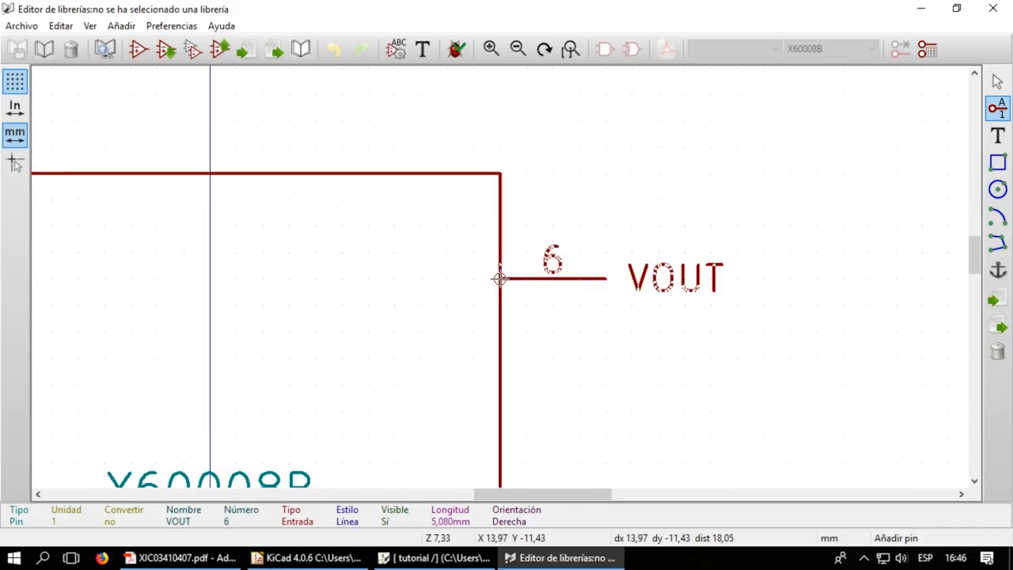
{"action": "key", "text": "r"}
{"action": "key", "text": "r"}
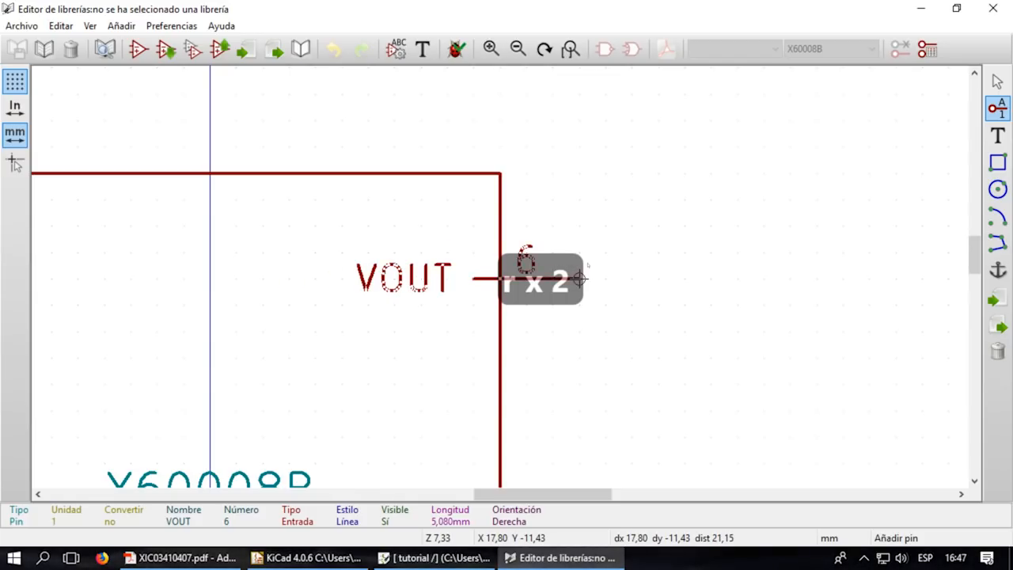
{"action": "left_click", "coordinate": [606, 279]}
{"action": "scroll", "coordinate": [606, 279], "scroll_direction": "down", "scroll_amount": 3}
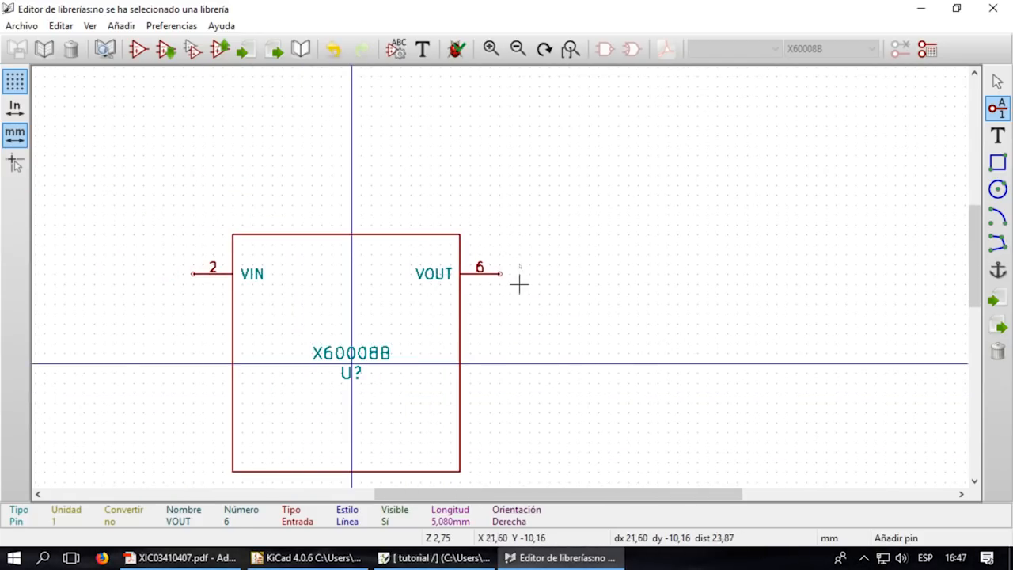
- Check the ground pin numbers in the datasheet PDF's package diagram and return to the library editor
{"action": "left_click", "coordinate": [166, 558]}
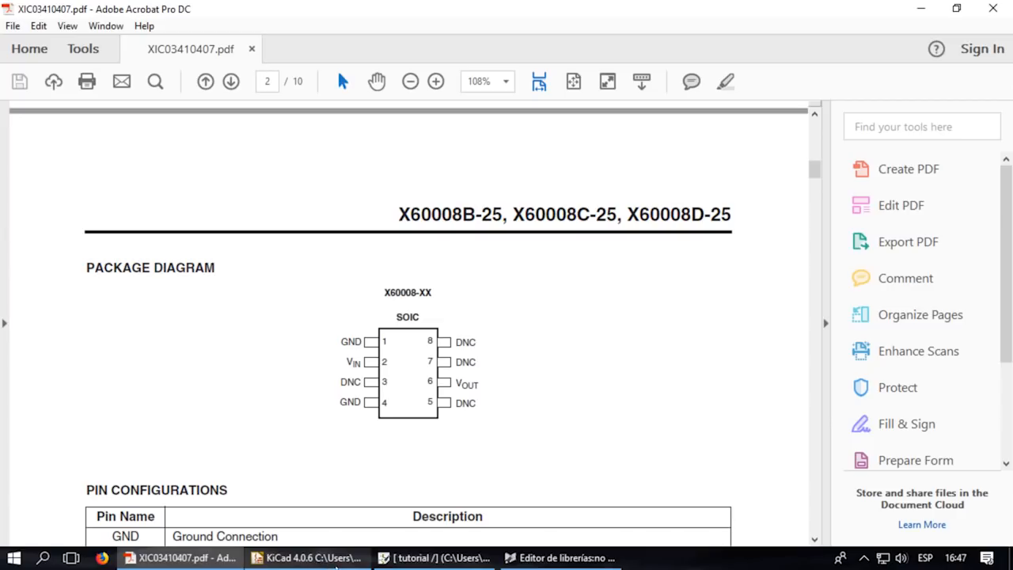
{"action": "mouse_move", "coordinate": [448, 558]}
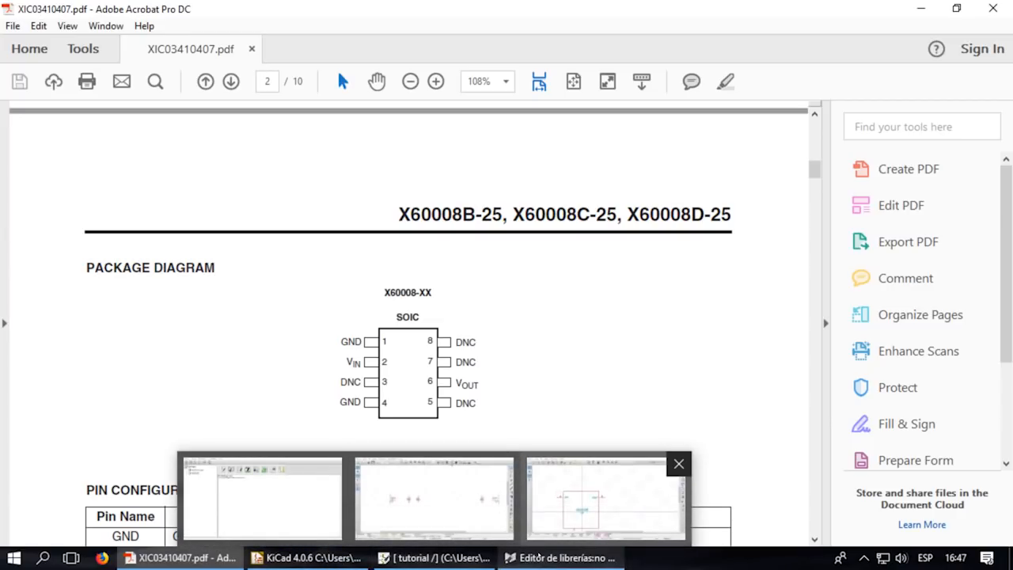
{"action": "left_click", "coordinate": [567, 562]}
{"action": "scroll", "coordinate": [481, 282], "scroll_direction": "down", "scroll_amount": 2}
{"action": "scroll", "coordinate": [500, 278], "scroll_direction": "up", "scroll_amount": 3}
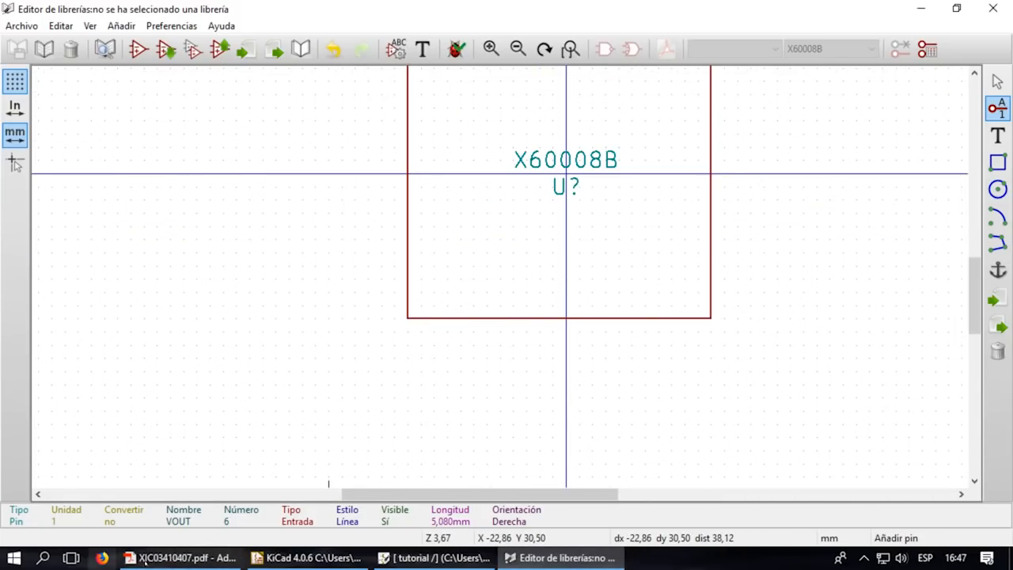
{"action": "left_click", "coordinate": [180, 558]}
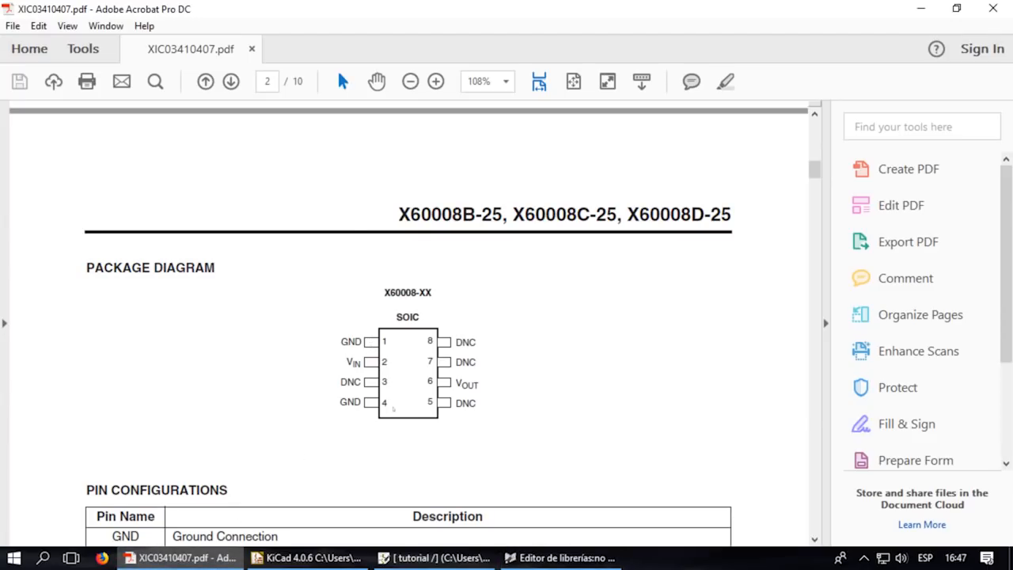
{"action": "key", "text": "alt+Tab"}
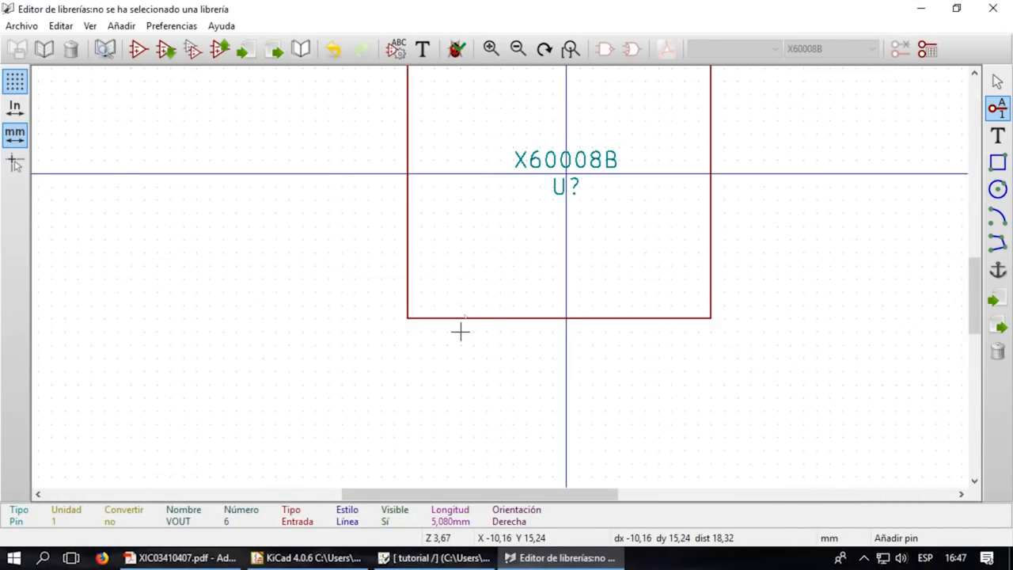
- Add a pin named GND1 with number 1, rotate it to the Arriba orientation and attach it below the body's bottom edge
{"action": "left_click", "coordinate": [529, 317]}
{"action": "type", "text": "GNI"}
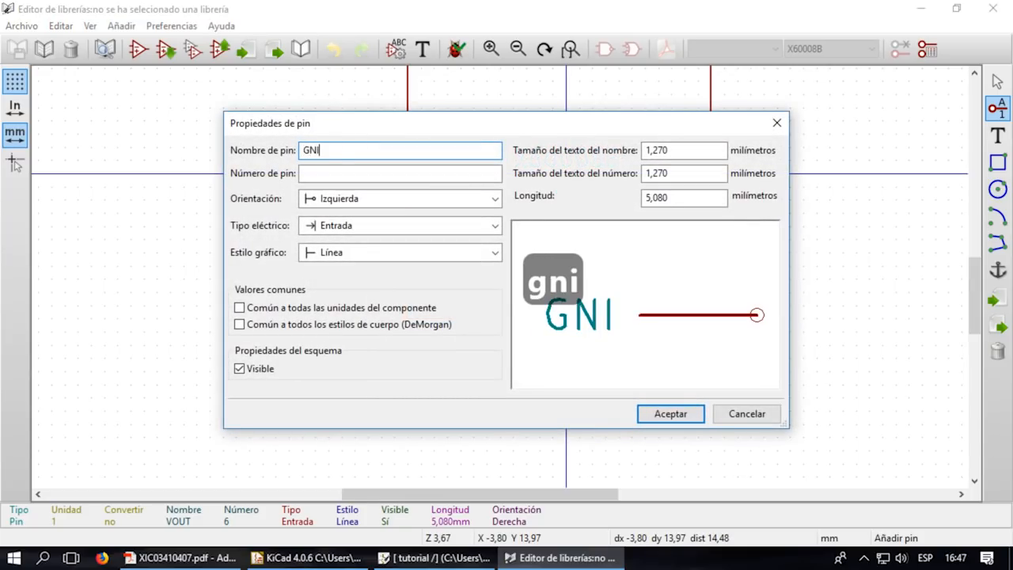
{"action": "key", "text": "BackSpace"}
{"action": "type", "text": "D1"}
{"action": "key", "text": "Tab"}
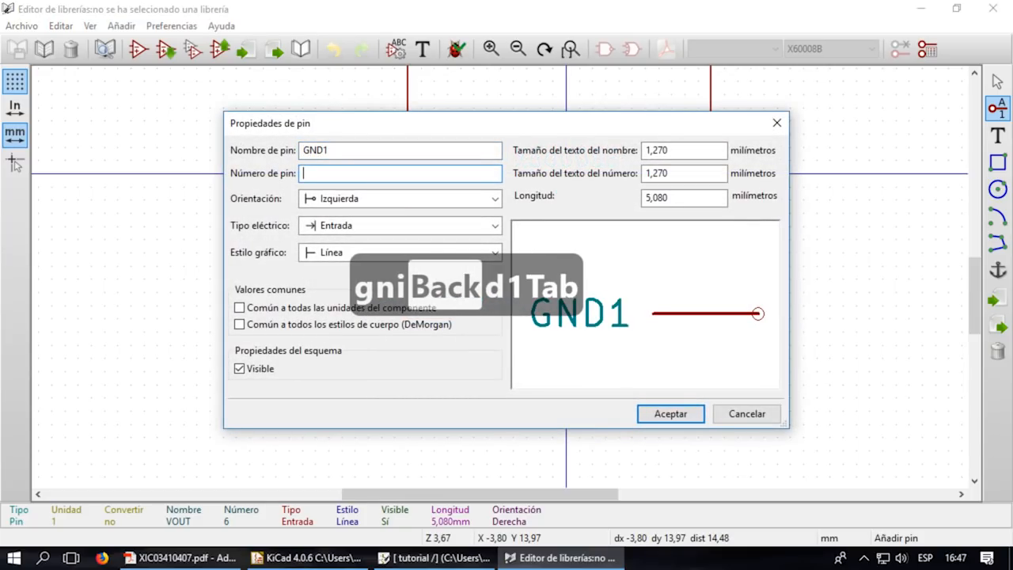
{"action": "type", "text": "1"}
{"action": "key", "text": "Return"}
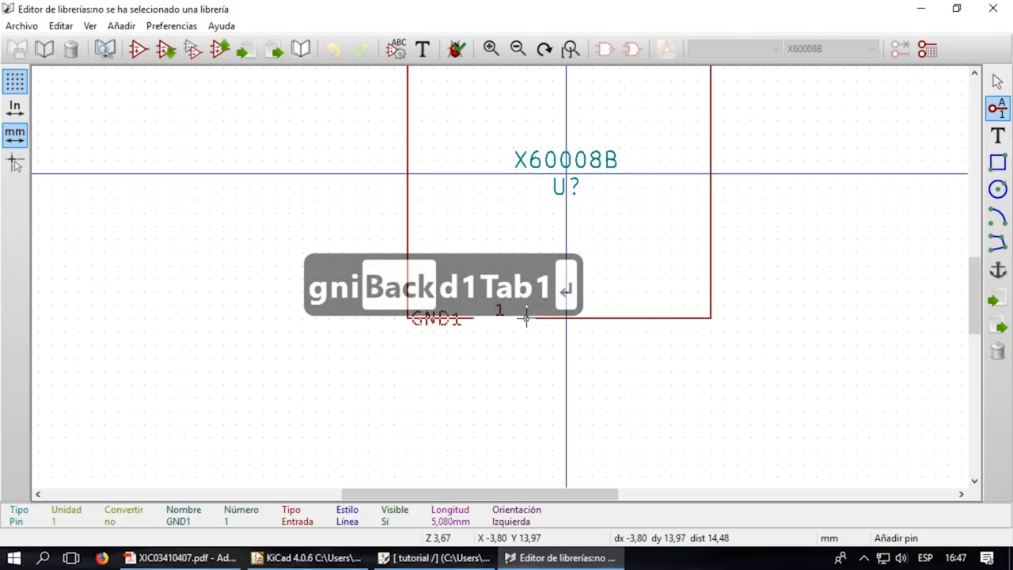
{"action": "key", "text": "r"}
{"action": "key", "text": "r"}
{"action": "key", "text": "r"}
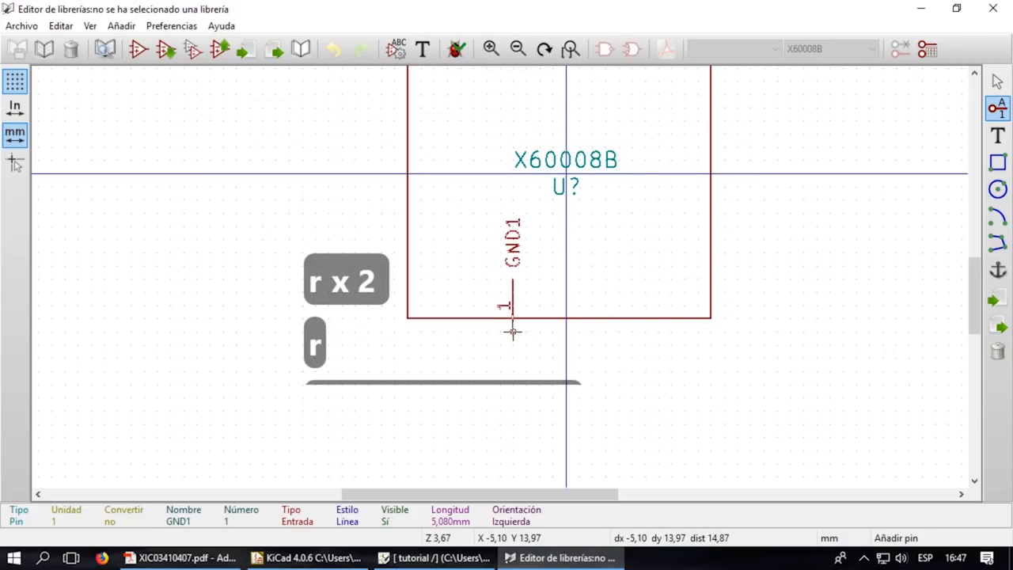
{"action": "left_click", "coordinate": [527, 371]}
- Add a pin named GND2 with number 4 and attach it below the body's bottom edge, beside GND1
{"action": "left_click", "coordinate": [591, 371]}
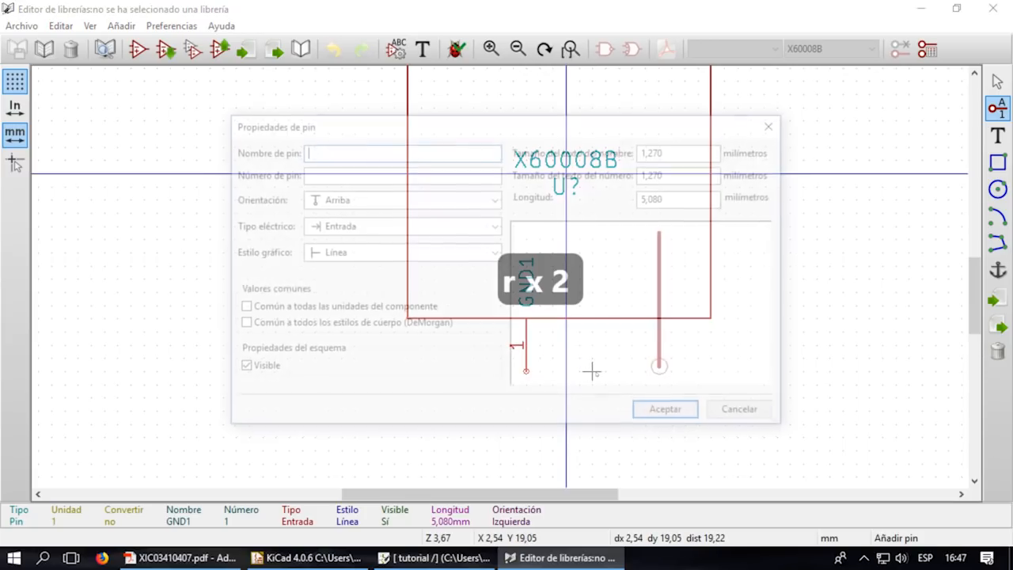
{"action": "type", "text": "GND2"}
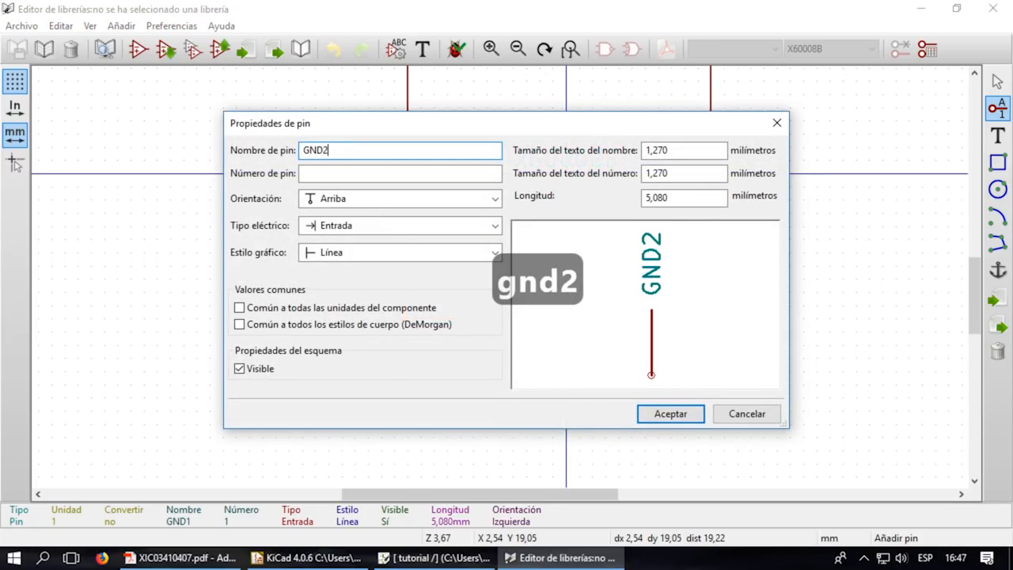
{"action": "key", "text": "Tab"}
{"action": "type", "text": "4"}
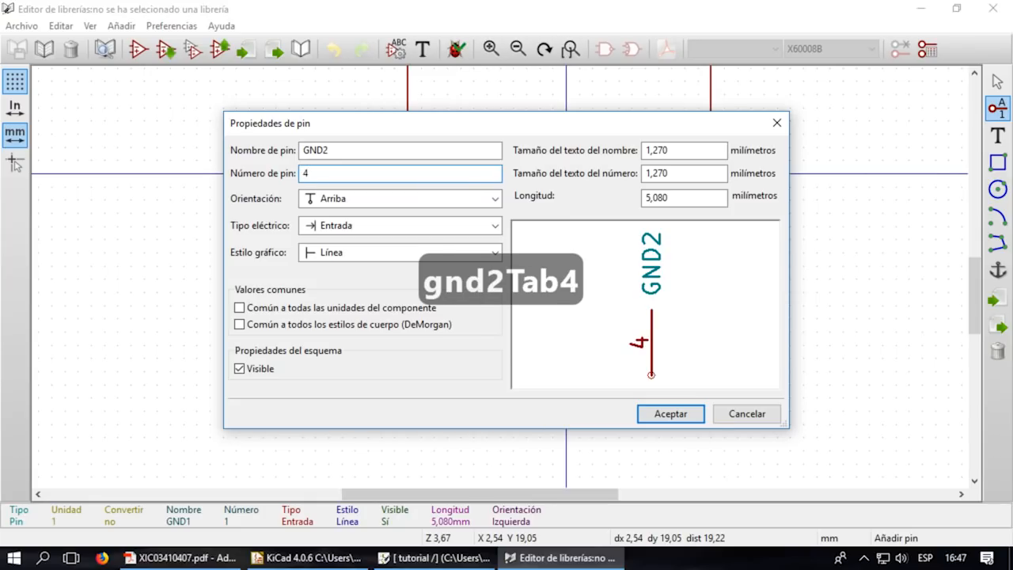
{"action": "key", "text": "Tab"}
{"action": "left_click", "coordinate": [683, 412]}
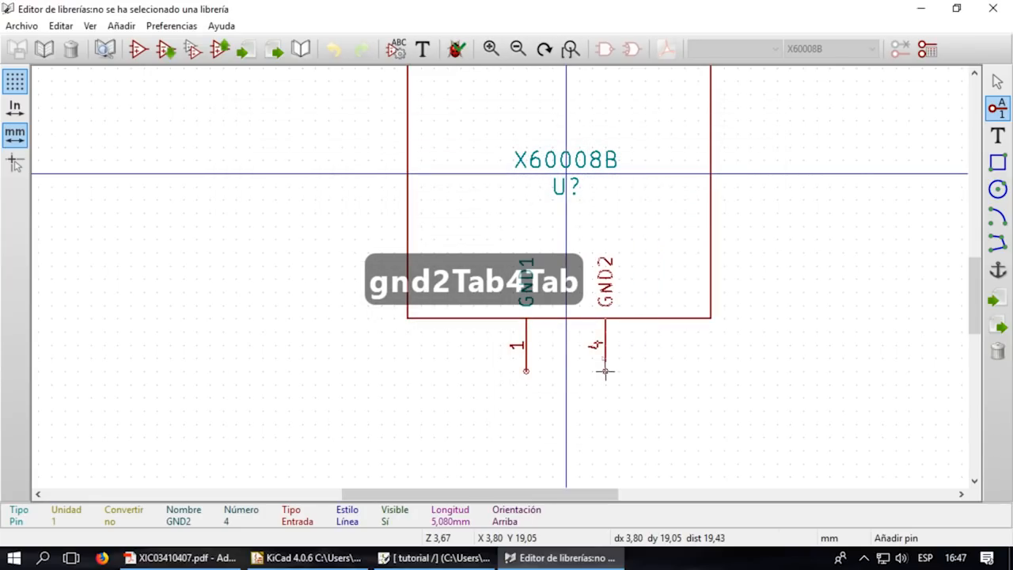
{"action": "left_click", "coordinate": [605, 370]}
- Save the component to a new library file named x60008b in the tutorial project folder
{"action": "scroll", "coordinate": [605, 370], "scroll_direction": "down", "scroll_amount": 2}
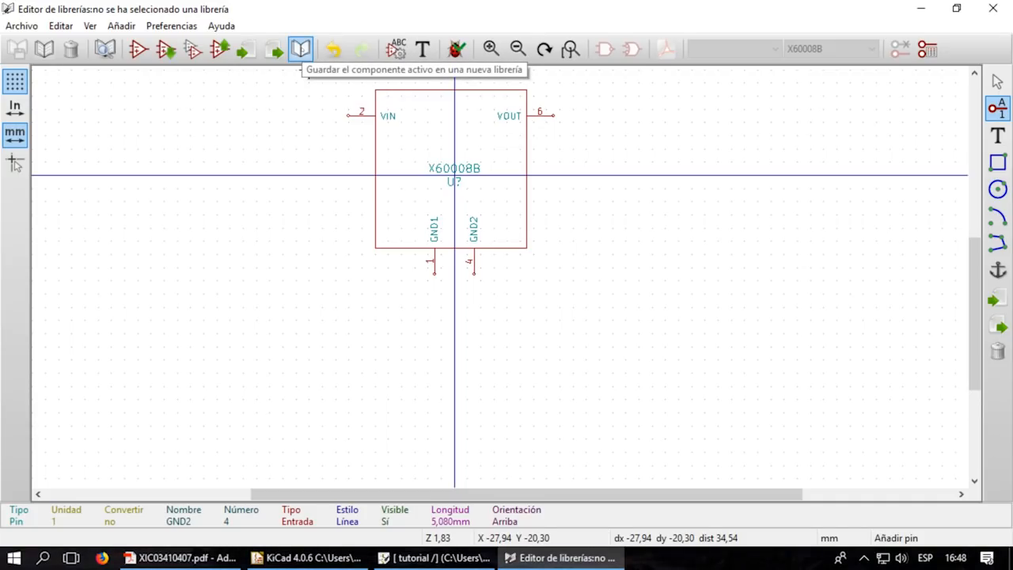
{"action": "left_click", "coordinate": [301, 49]}
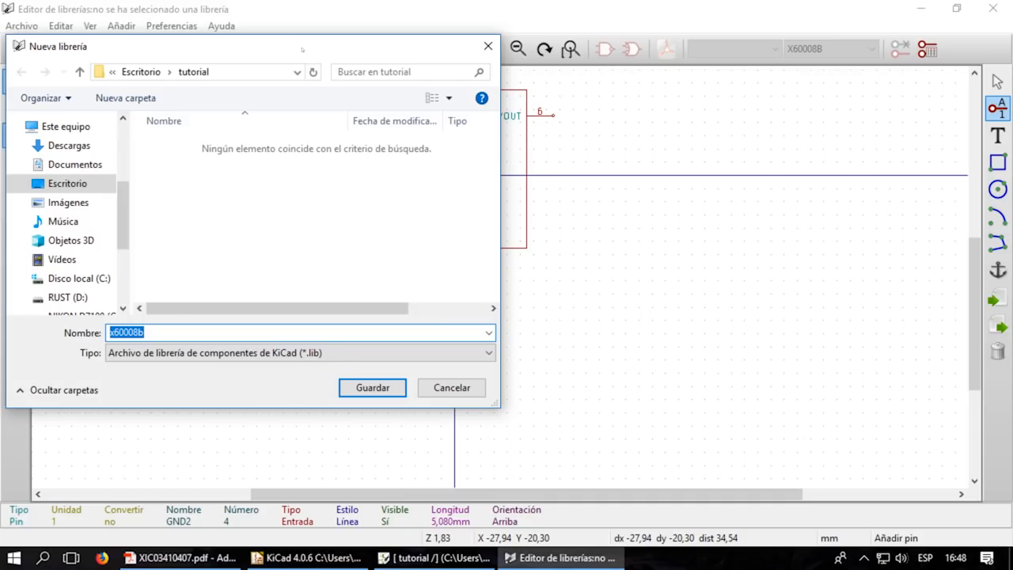
{"action": "left_click_drag", "start_coordinate": [301, 50], "coordinate": [576, 82]}
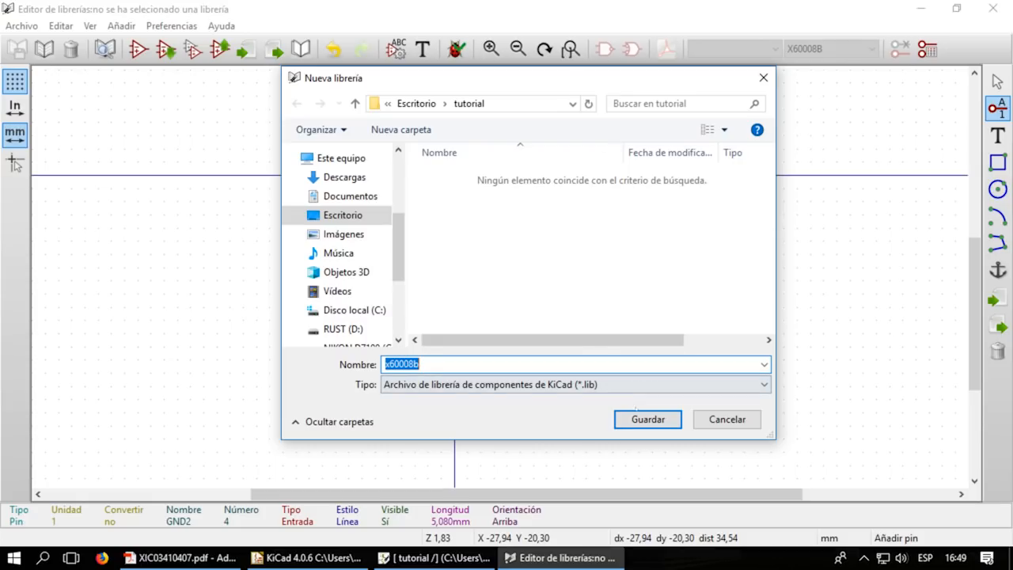
{"action": "left_click", "coordinate": [647, 419]}
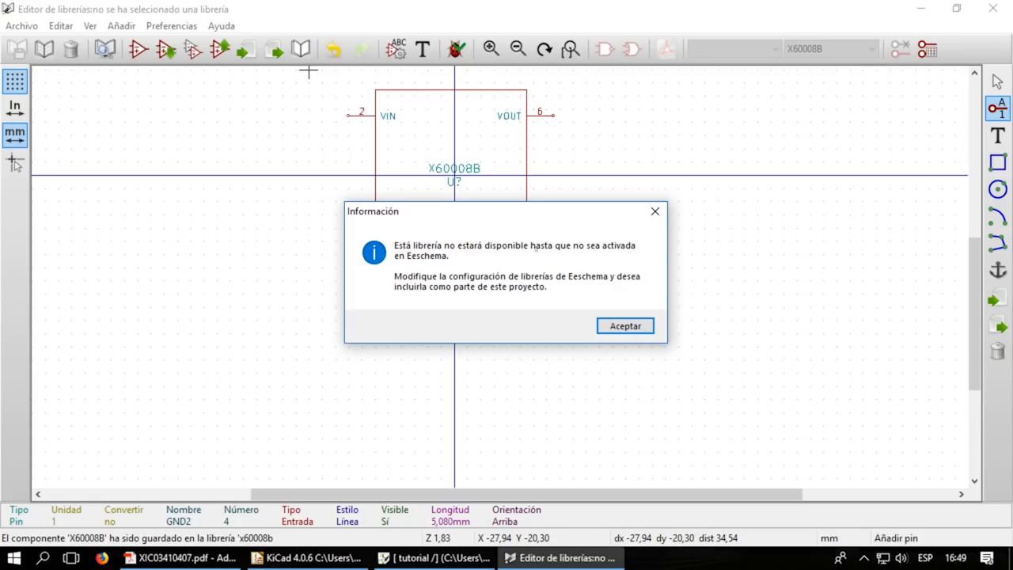
{"action": "left_click", "coordinate": [641, 326]}
- Switch to the KiCad project manager and examine the x60008b.lib entry and its file options in the project tree
{"action": "left_click", "coordinate": [307, 557]}
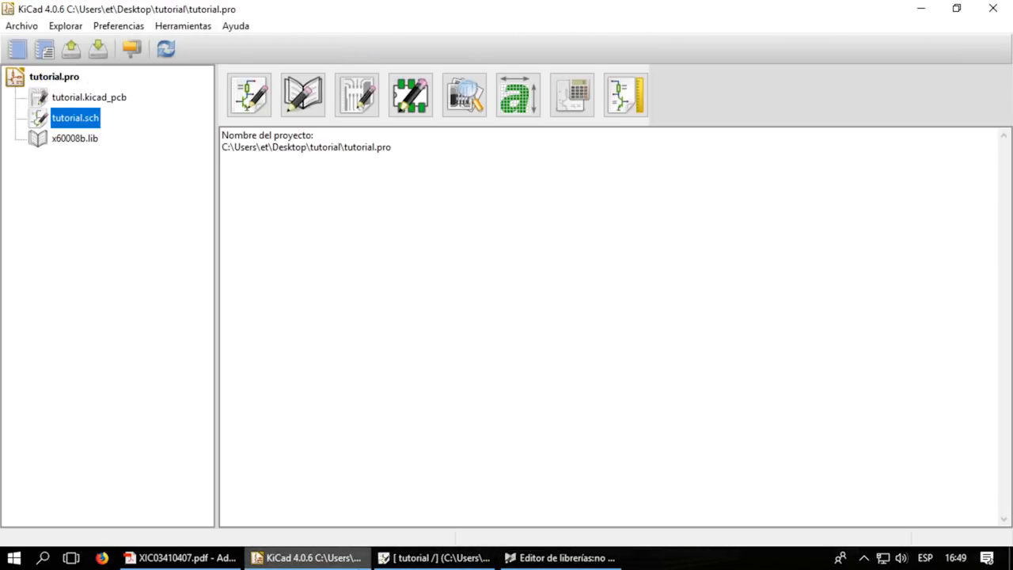
{"action": "left_click", "coordinate": [71, 140]}
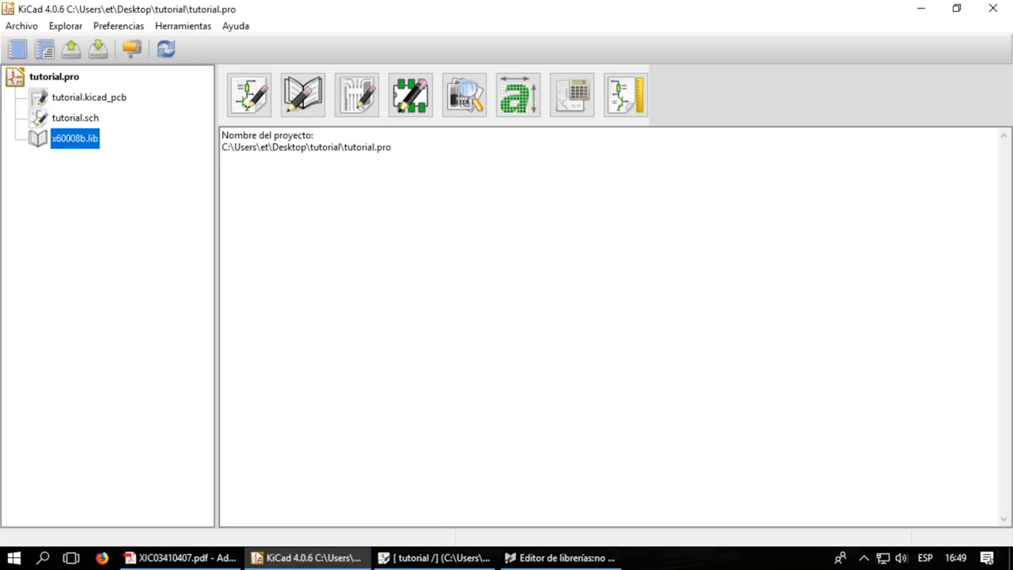
{"action": "right_click", "coordinate": [70, 139]}
{"action": "left_click", "coordinate": [300, 235]}
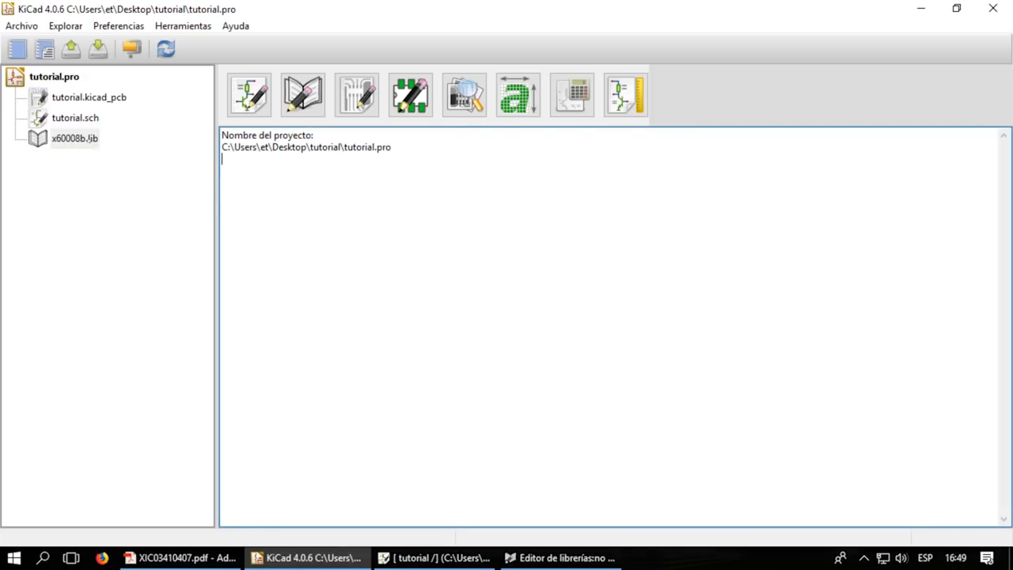
{"action": "right_click", "coordinate": [88, 140]}
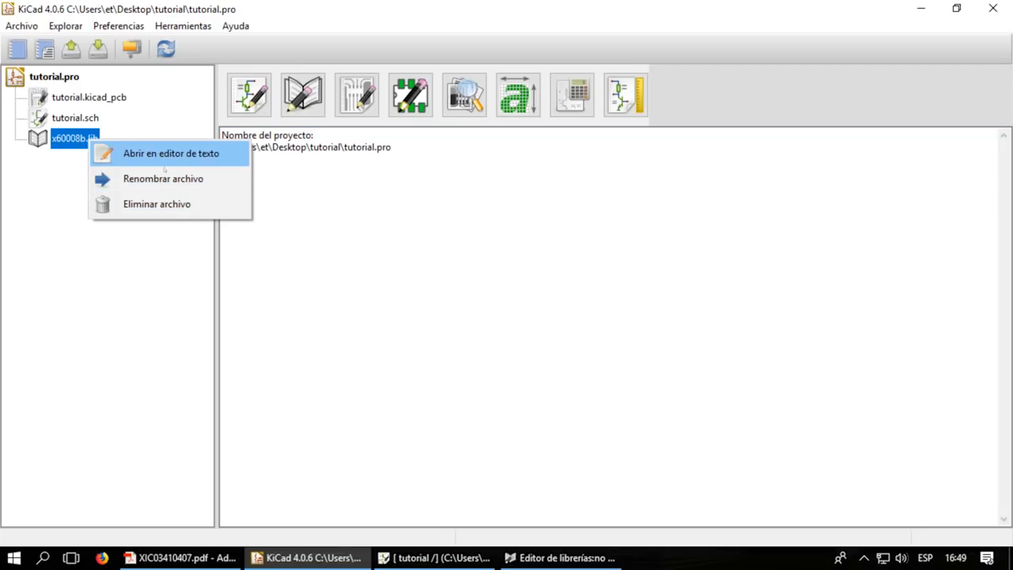
{"action": "left_click", "coordinate": [581, 279]}
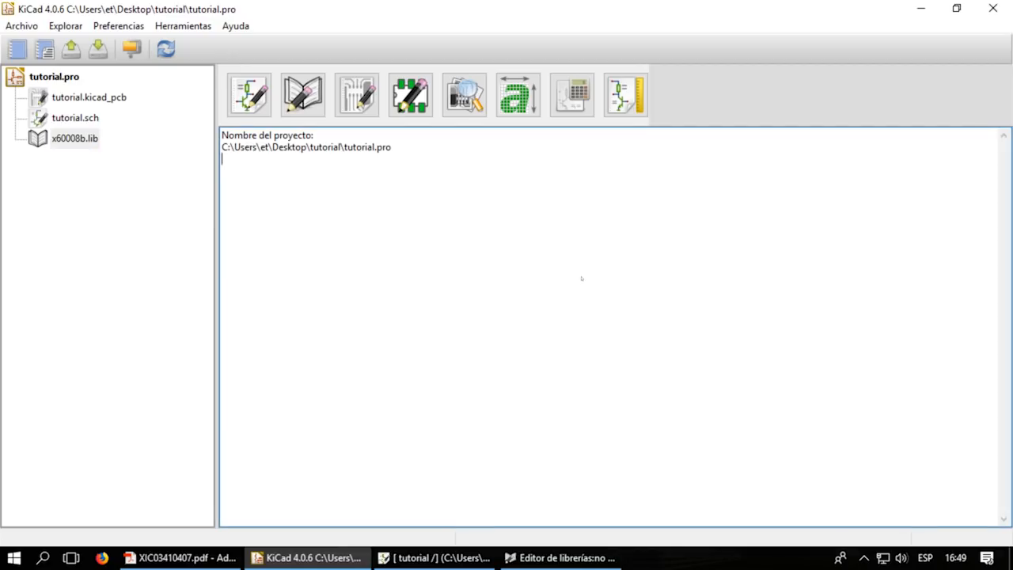
- Return to the schematic editor and add x60008b.lib from the desktop's tutorial folder to the project's component libraries
{"action": "left_click", "coordinate": [433, 557]}
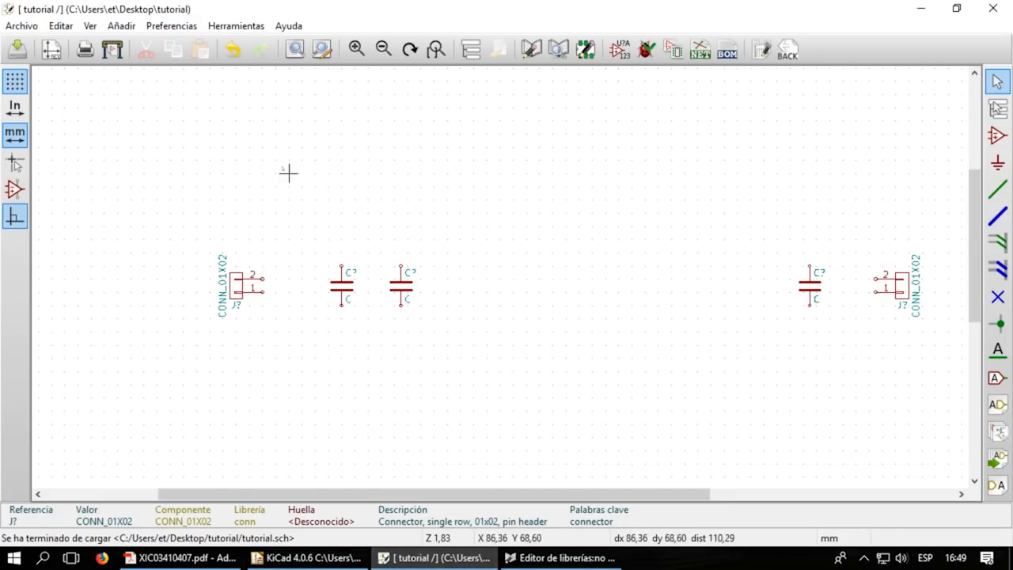
{"action": "left_click", "coordinate": [181, 25]}
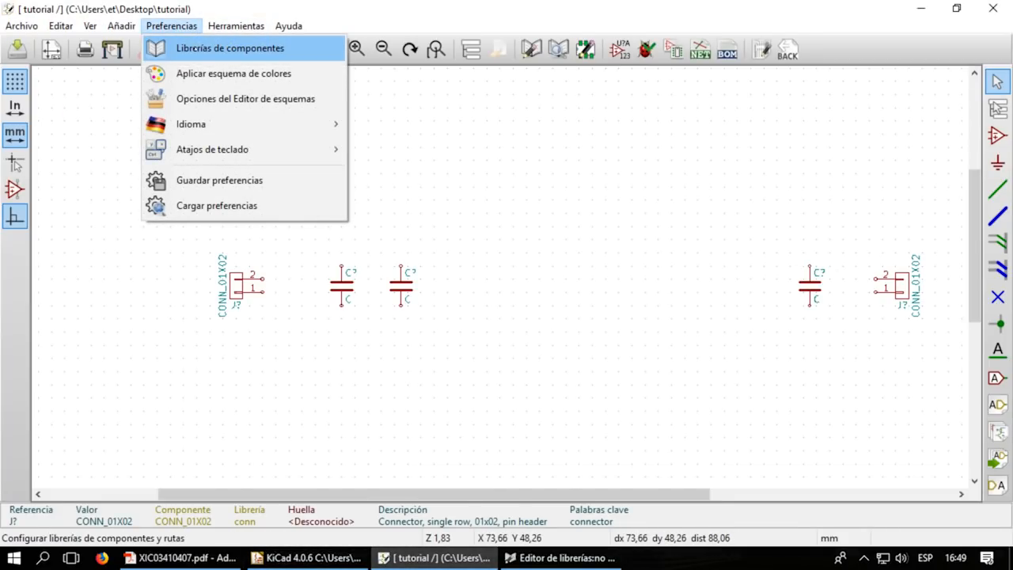
{"action": "left_click", "coordinate": [218, 48]}
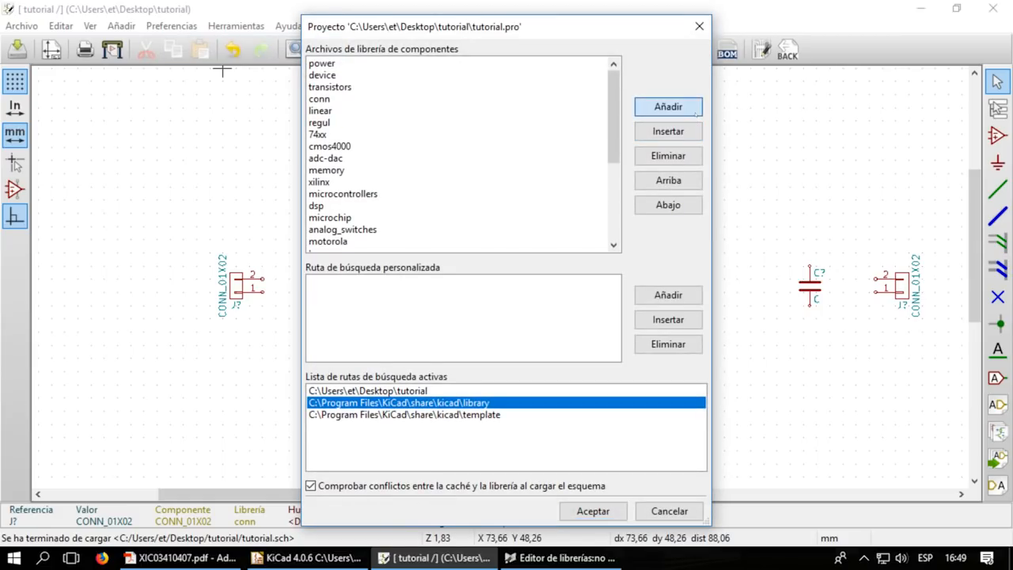
{"action": "left_click", "coordinate": [663, 106]}
{"action": "scroll", "coordinate": [368, 157], "scroll_direction": "up", "scroll_amount": 3}
{"action": "left_click", "coordinate": [368, 158]}
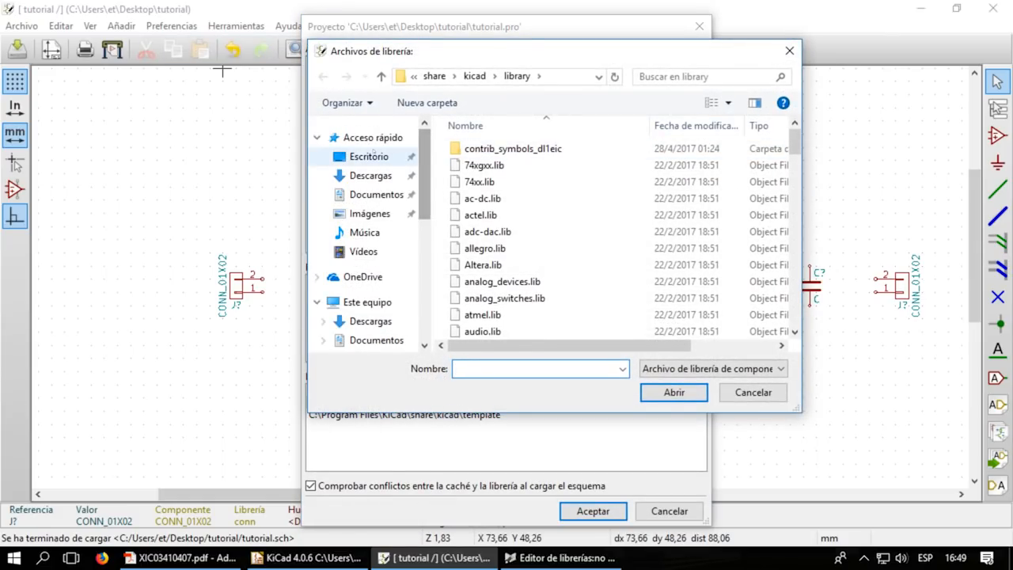
{"action": "double_click", "coordinate": [497, 150]}
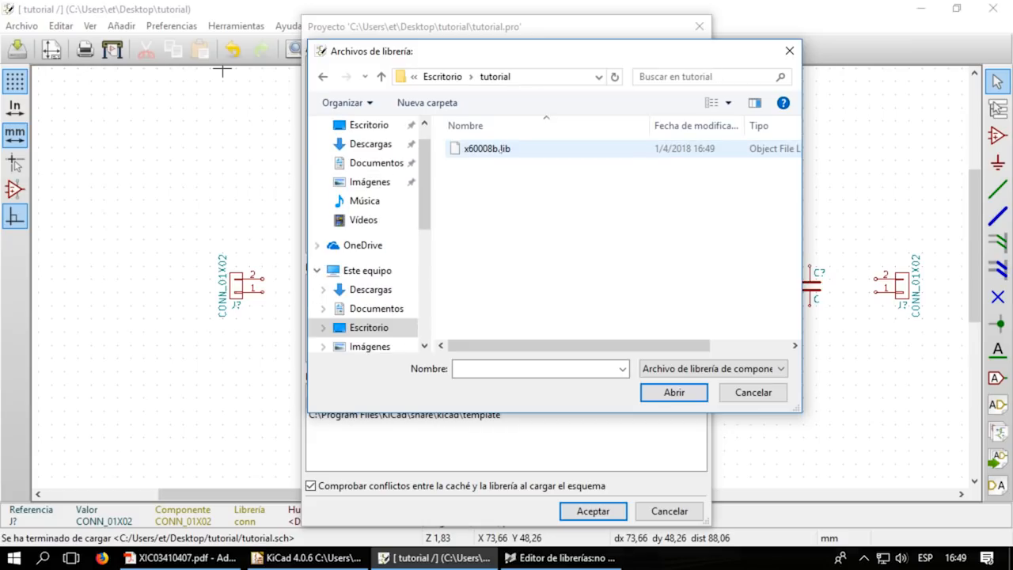
{"action": "left_click", "coordinate": [499, 150]}
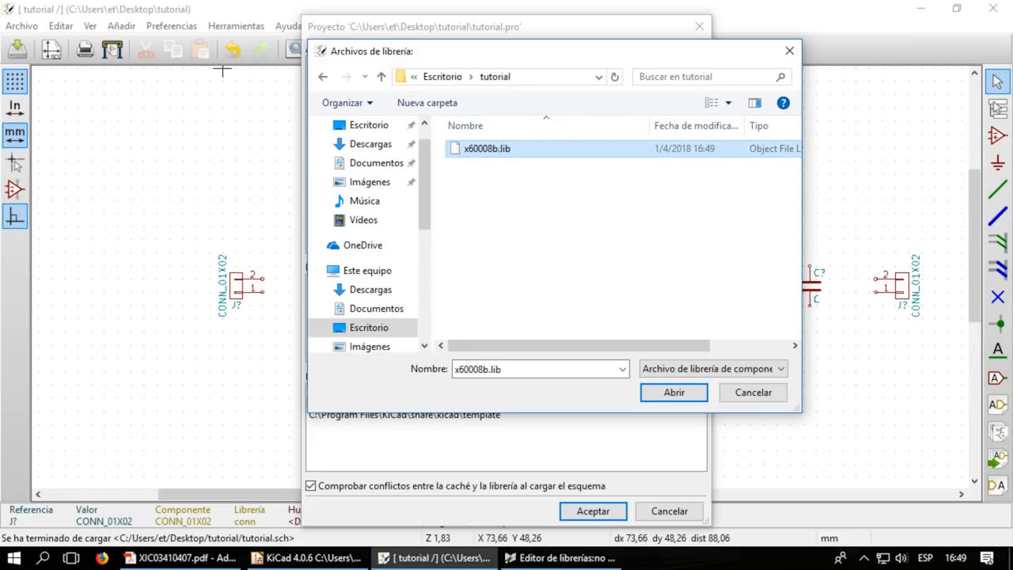
{"action": "double_click", "coordinate": [499, 150]}
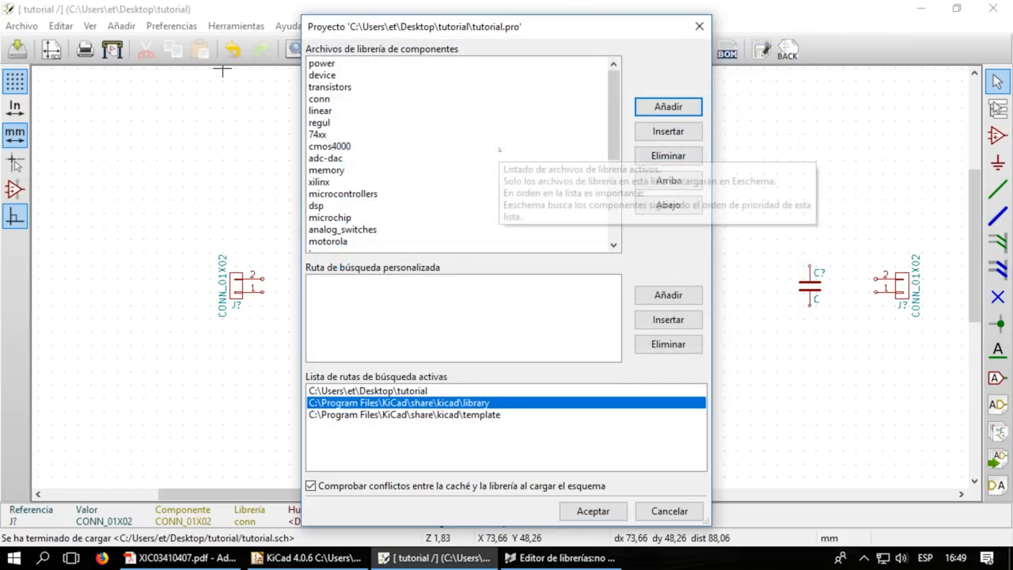
{"action": "left_click", "coordinate": [592, 510]}
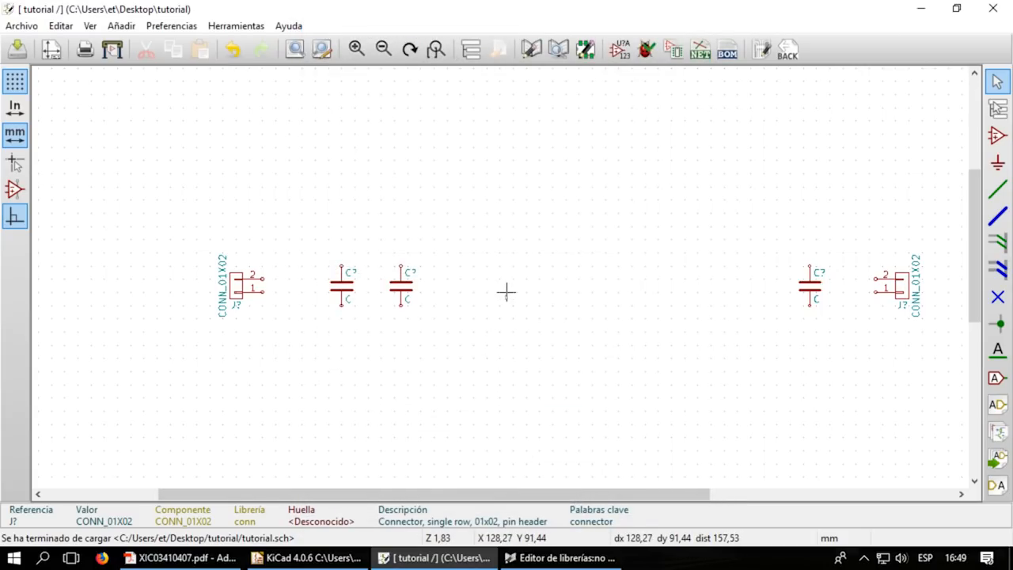
- Find the X60008B component with the filter X6 and place it between the capacitor pair and the single capacitor
{"action": "key", "text": "a"}
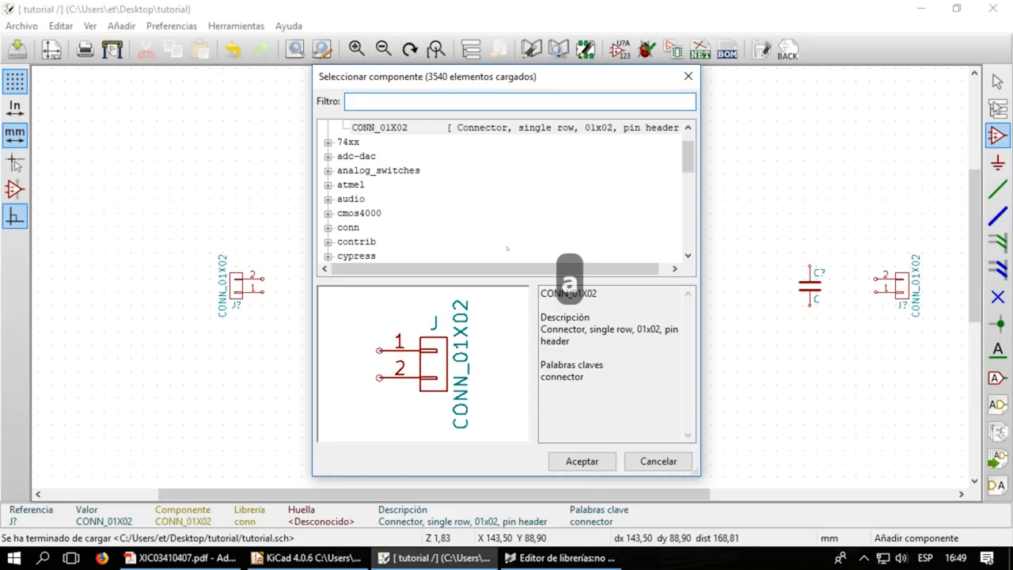
{"action": "type", "text": "X6"}
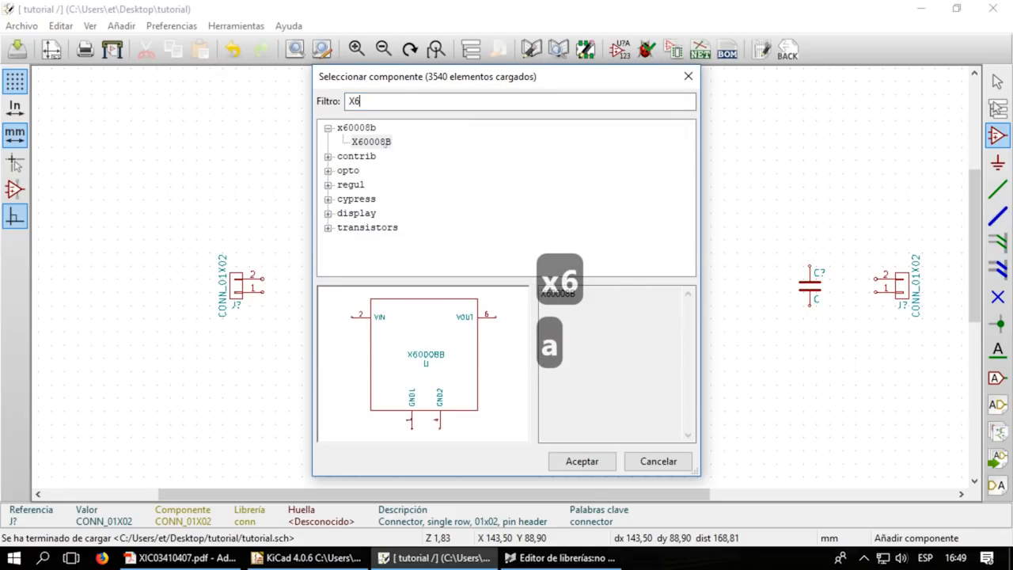
{"action": "double_click", "coordinate": [386, 142]}
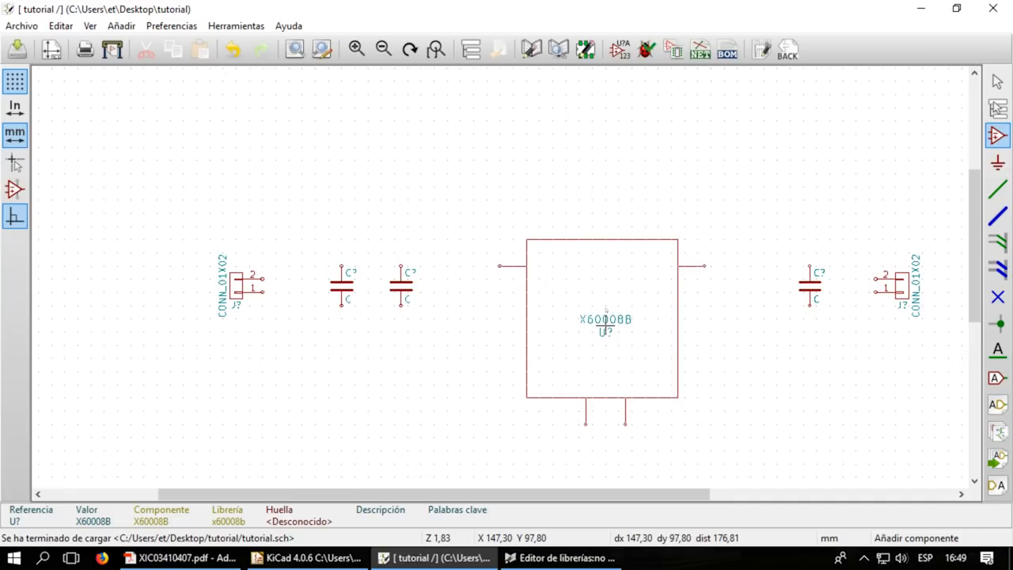
{"action": "left_click", "coordinate": [598, 278]}
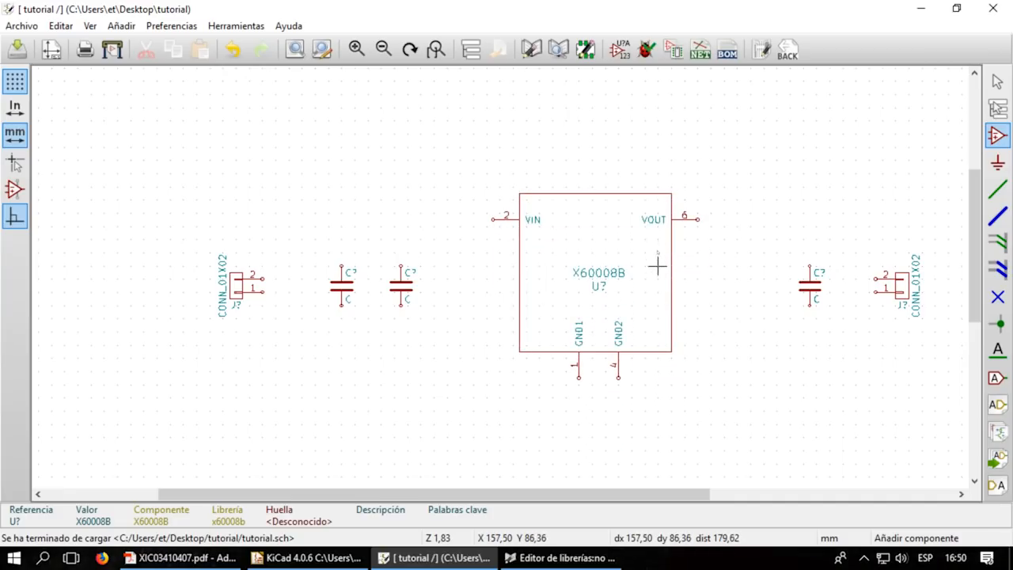
{"action": "key", "text": "Escape"}
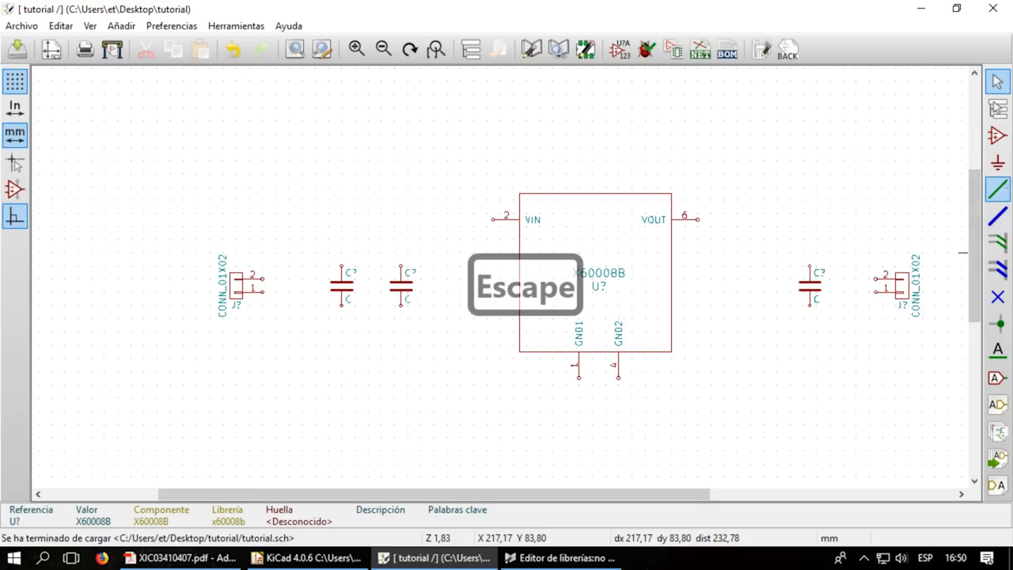
- Wire pin 2 of the input connector past the upper terminals of both input capacitors to the X60008B's VIN pin
{"action": "left_click", "coordinate": [996, 187]}
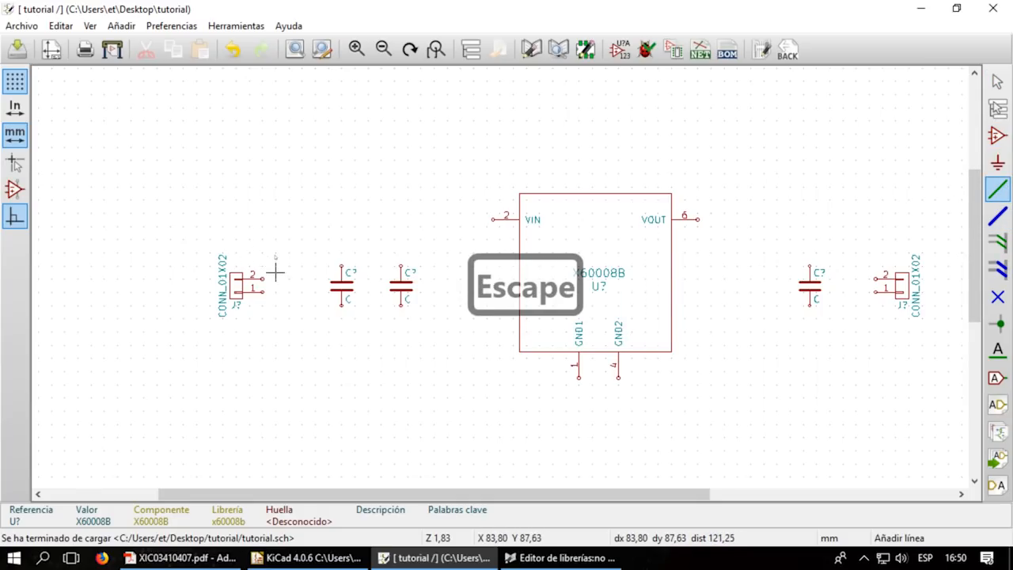
{"action": "scroll", "coordinate": [278, 270], "scroll_direction": "up", "scroll_amount": 1}
{"action": "left_click", "coordinate": [479, 288]}
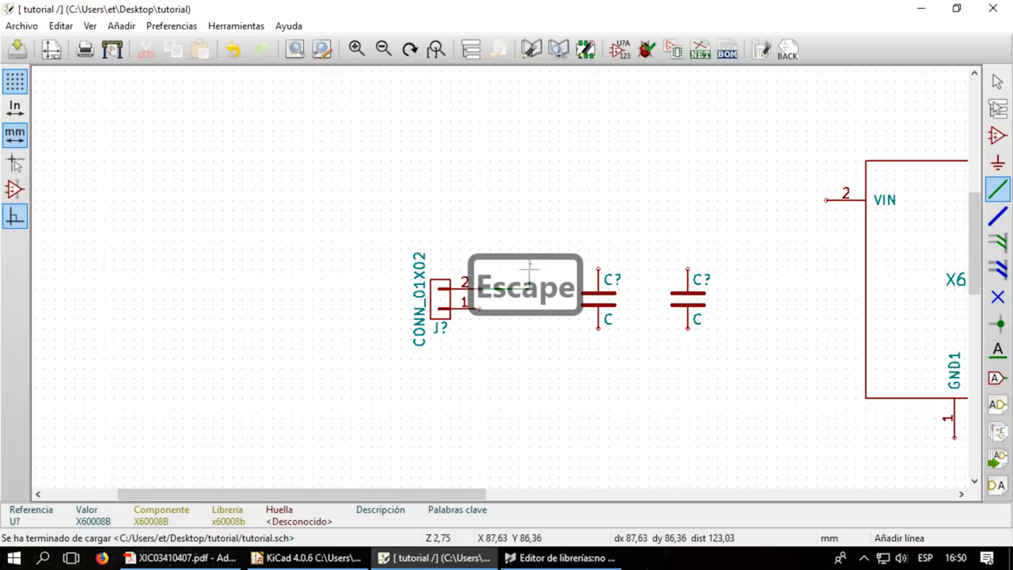
{"action": "left_click", "coordinate": [597, 268]}
{"action": "left_click", "coordinate": [597, 267]}
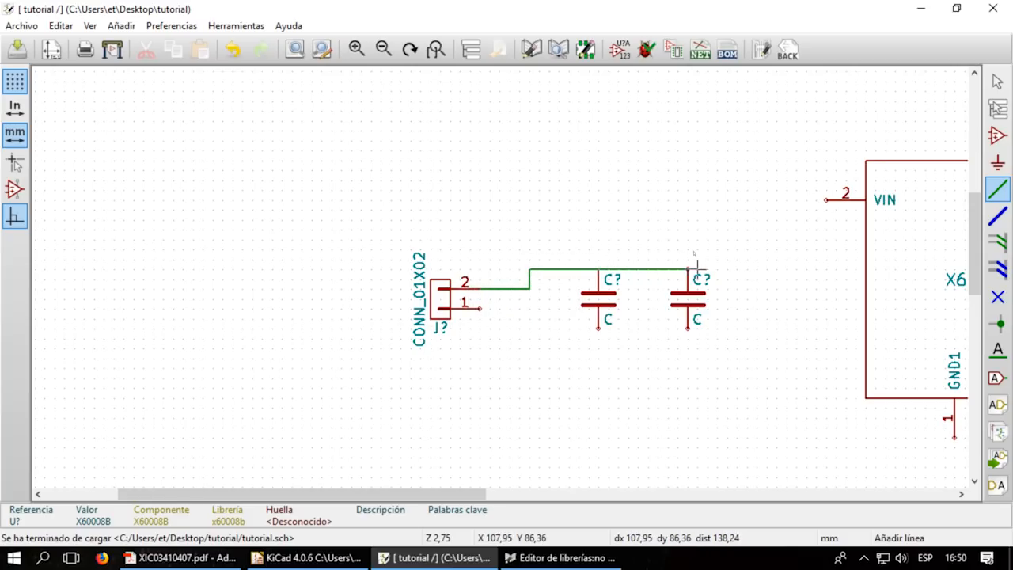
{"action": "left_click", "coordinate": [687, 268]}
{"action": "left_click", "coordinate": [688, 267]}
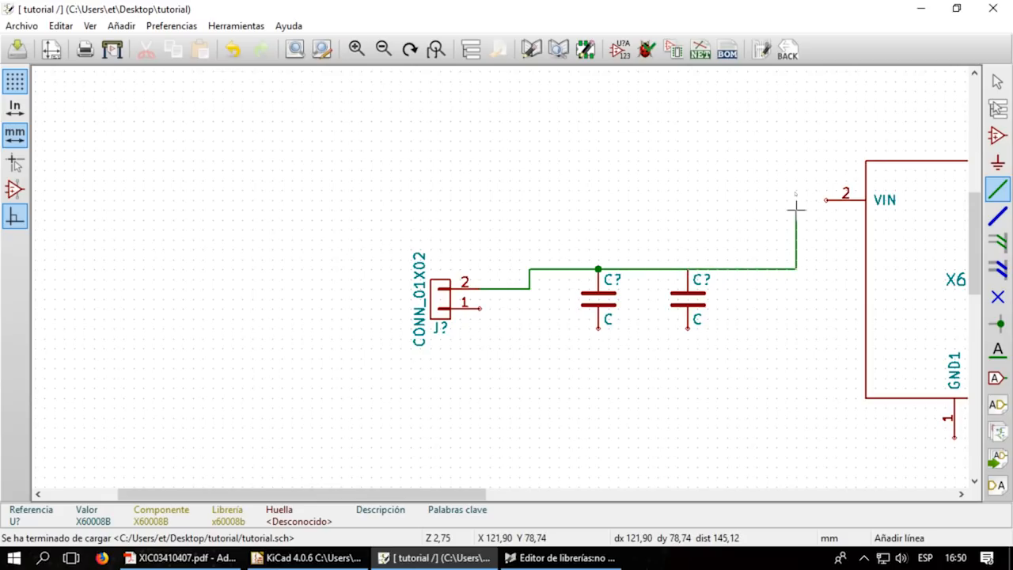
{"action": "left_click", "coordinate": [825, 199]}
- Wire the X60008B's VOUT pin past the output capacitor's upper terminal to pin 2 of the output connector
{"action": "scroll", "coordinate": [784, 208], "scroll_direction": "down", "scroll_amount": 4}
{"action": "scroll", "coordinate": [662, 276], "scroll_direction": "up", "scroll_amount": 2}
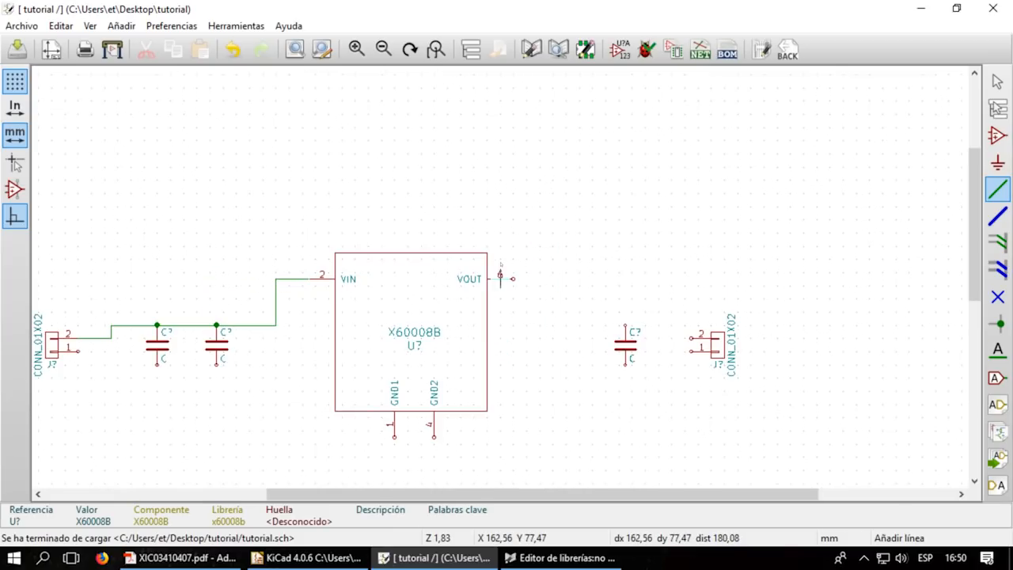
{"action": "left_click", "coordinate": [511, 278]}
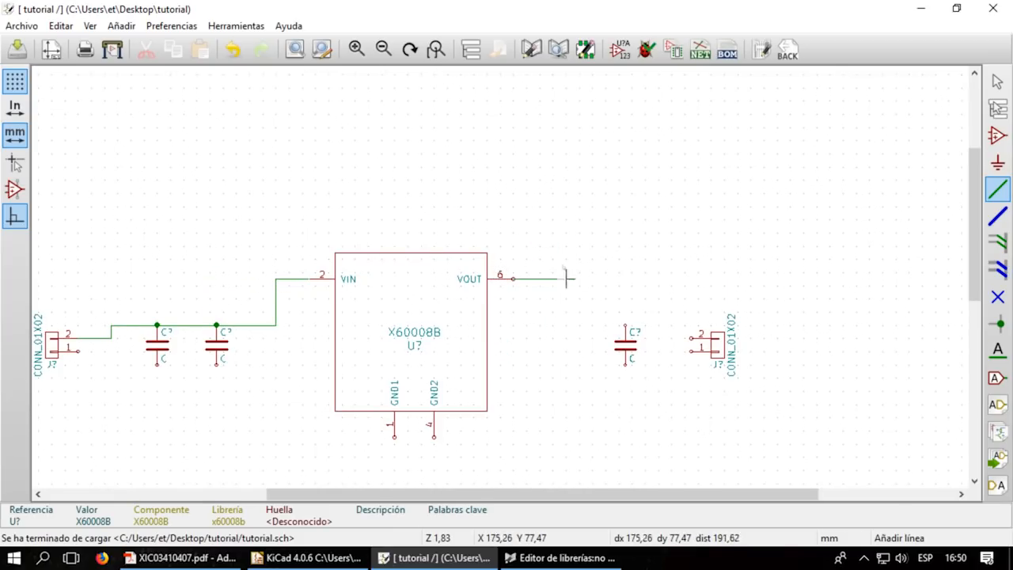
{"action": "left_click", "coordinate": [579, 325]}
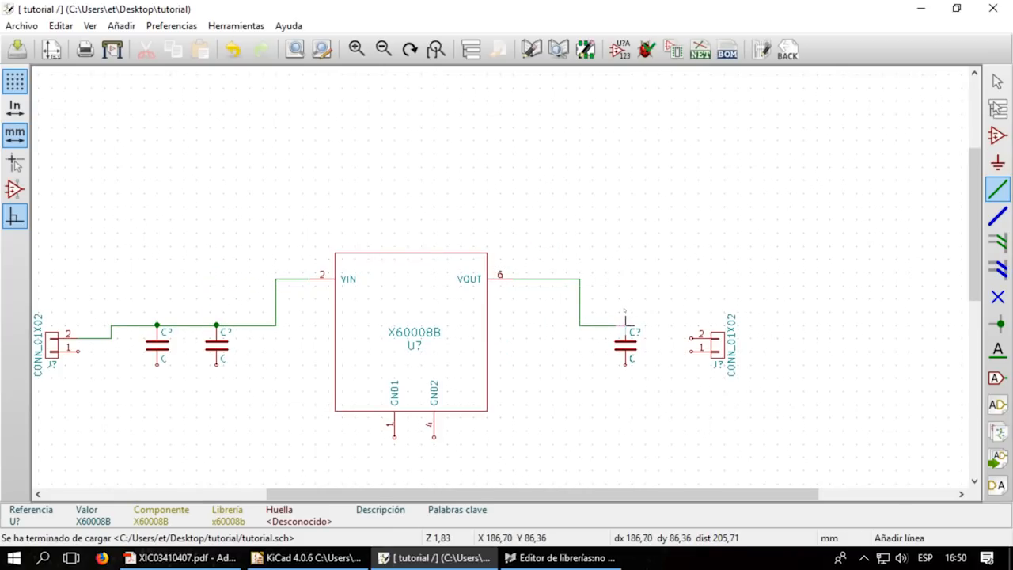
{"action": "left_click", "coordinate": [664, 325]}
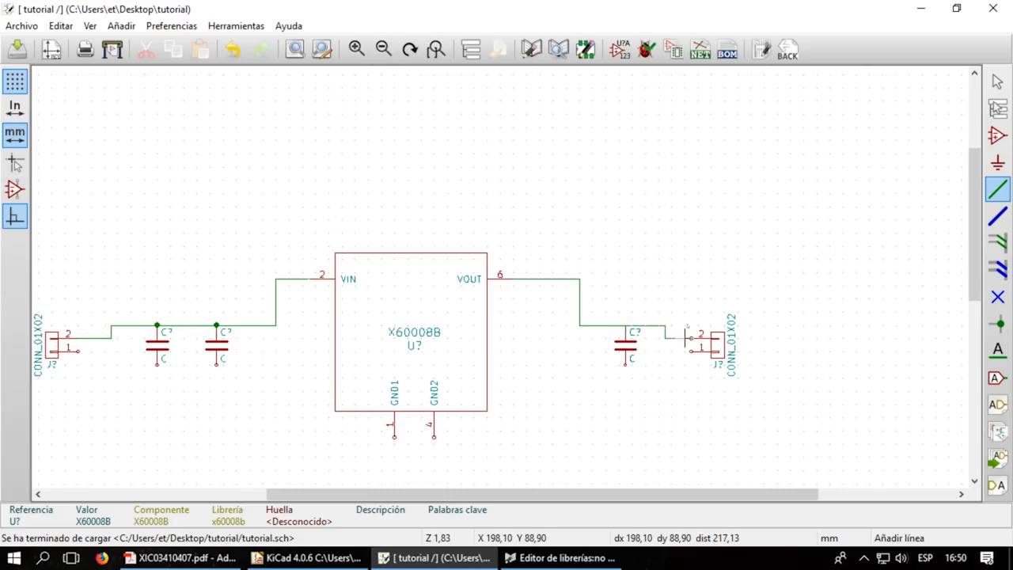
{"action": "left_click", "coordinate": [691, 338]}
{"action": "scroll", "coordinate": [507, 410], "scroll_direction": "down", "scroll_amount": 1}
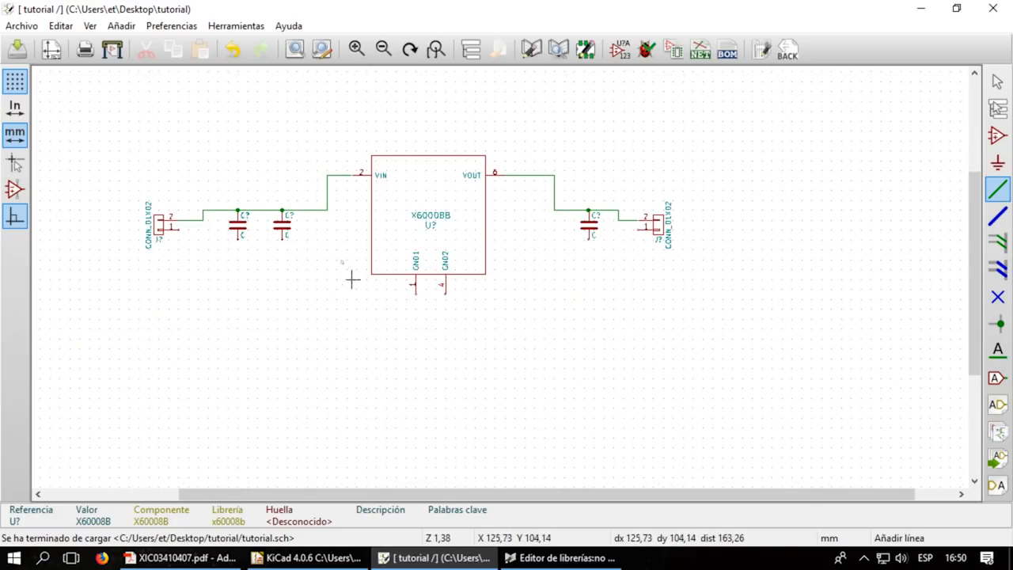
- Wire pin 1 of the input connector past the lower terminals of both input capacitors to the X60008B's GND1 and GND2 pins
{"action": "scroll", "coordinate": [224, 249], "scroll_direction": "up", "scroll_amount": 1}
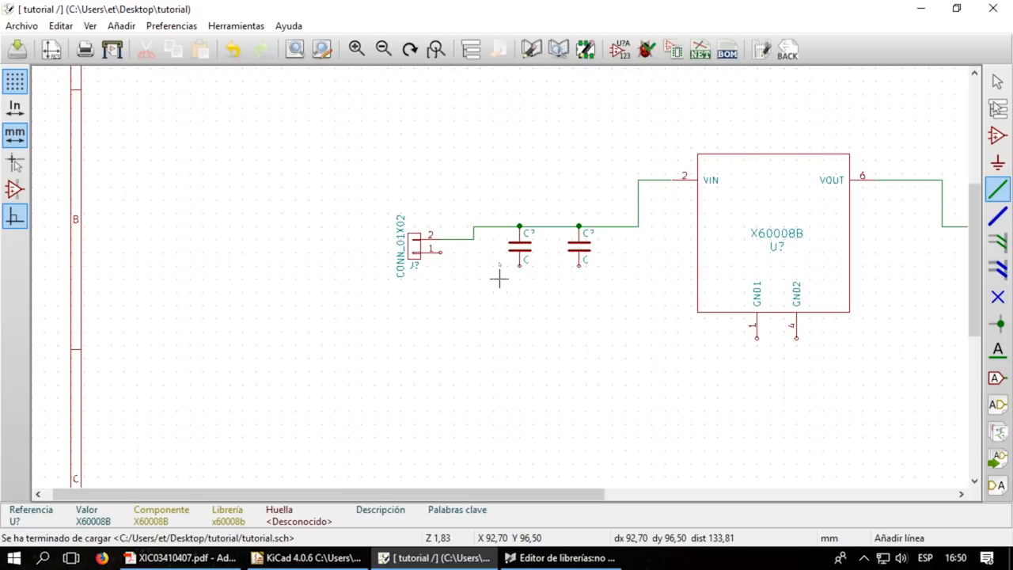
{"action": "left_click", "coordinate": [441, 252]}
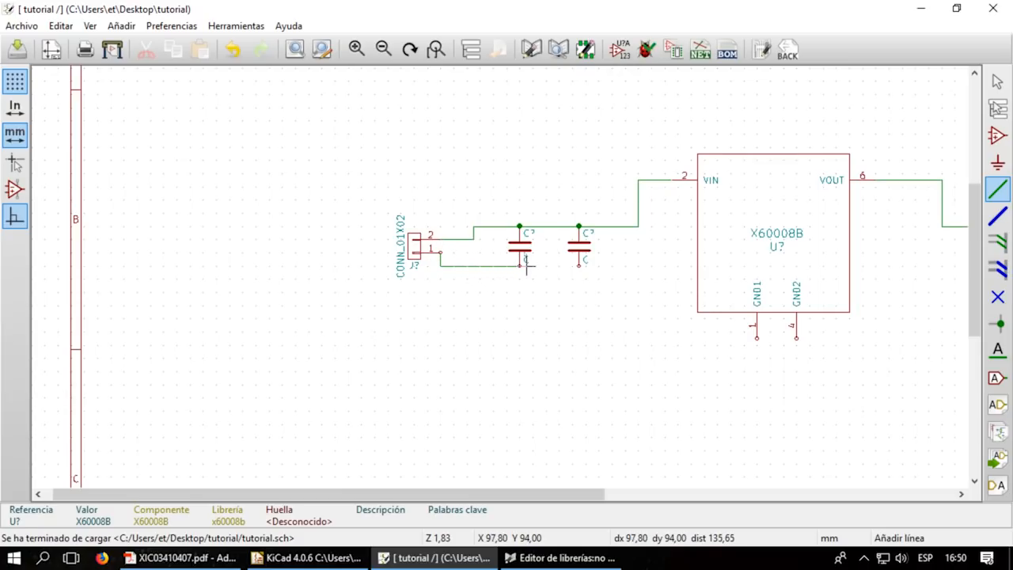
{"action": "left_click", "coordinate": [579, 266]}
{"action": "left_click", "coordinate": [756, 338]}
{"action": "left_click", "coordinate": [756, 385]}
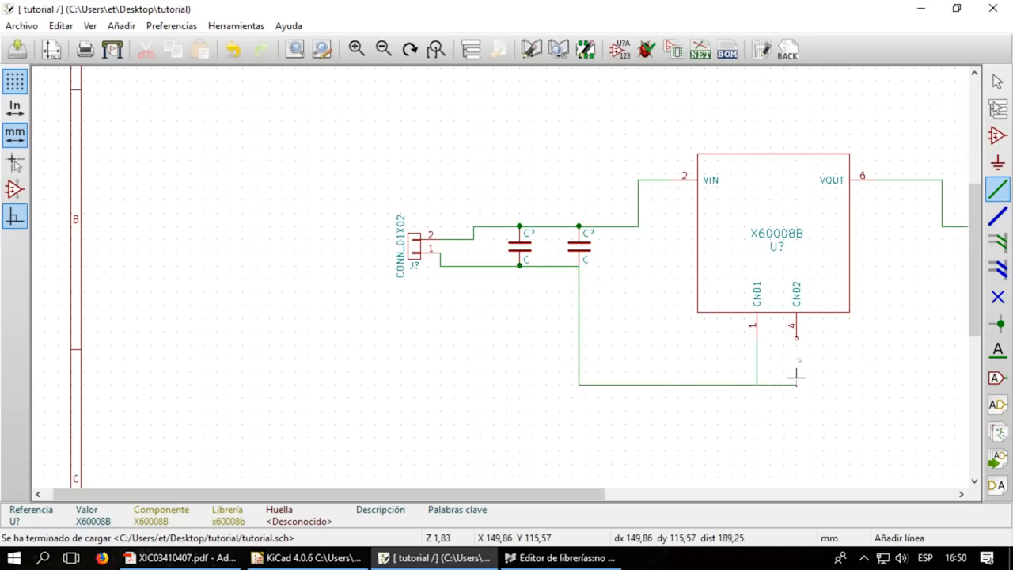
{"action": "left_click", "coordinate": [796, 338]}
- Extend the ground wire from below GND2 to the output capacitor's lower terminal and on to pin 1 of the output connector
{"action": "left_click", "coordinate": [795, 384]}
{"action": "scroll", "coordinate": [866, 356], "scroll_direction": "up", "scroll_amount": 1}
{"action": "left_click", "coordinate": [657, 129]}
{"action": "scroll", "coordinate": [628, 209], "scroll_direction": "down", "scroll_amount": 2}
{"action": "left_click", "coordinate": [515, 239]}
{"action": "left_click", "coordinate": [571, 227]}
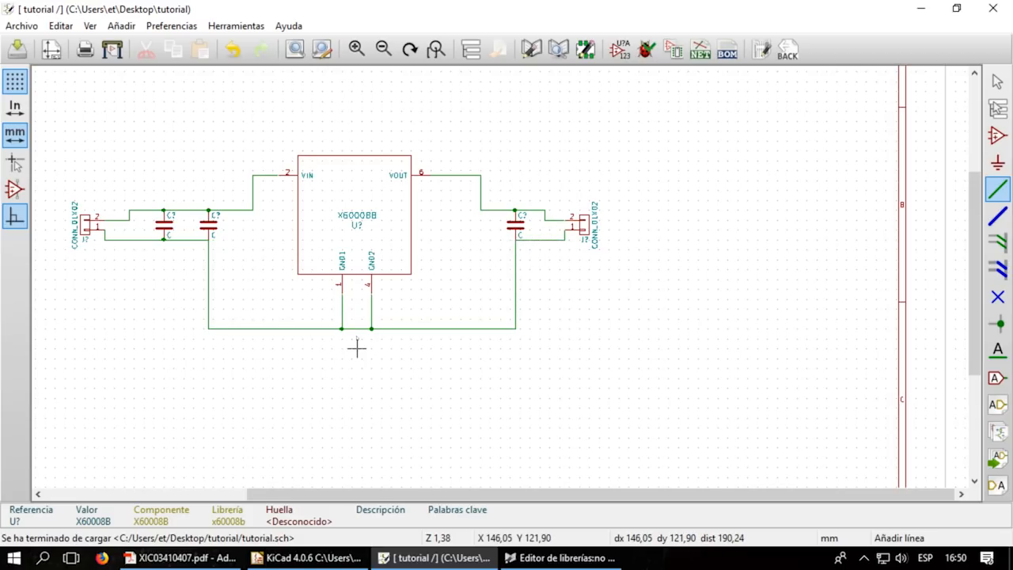
- Place a GND power symbol on the ground wire between the GND1 and GND2 branches below the X60008B
{"action": "left_click", "coordinate": [997, 162]}
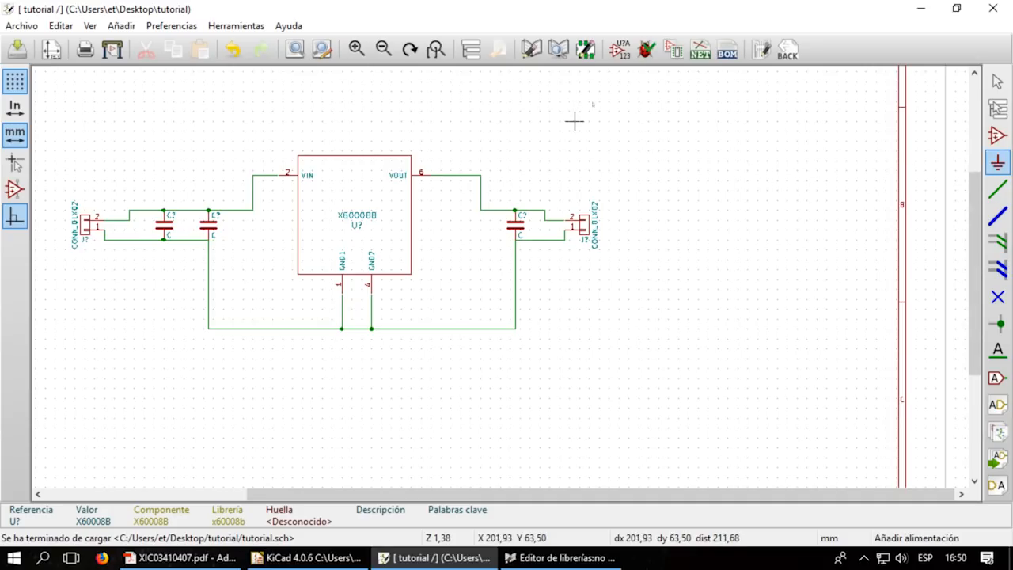
{"action": "left_click", "coordinate": [356, 323]}
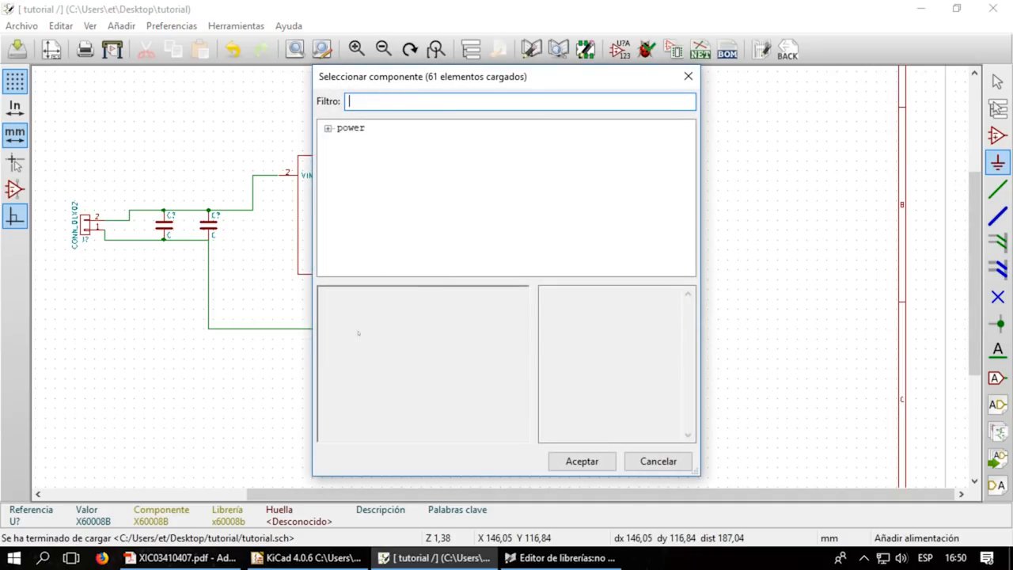
{"action": "type", "text": "GND"}
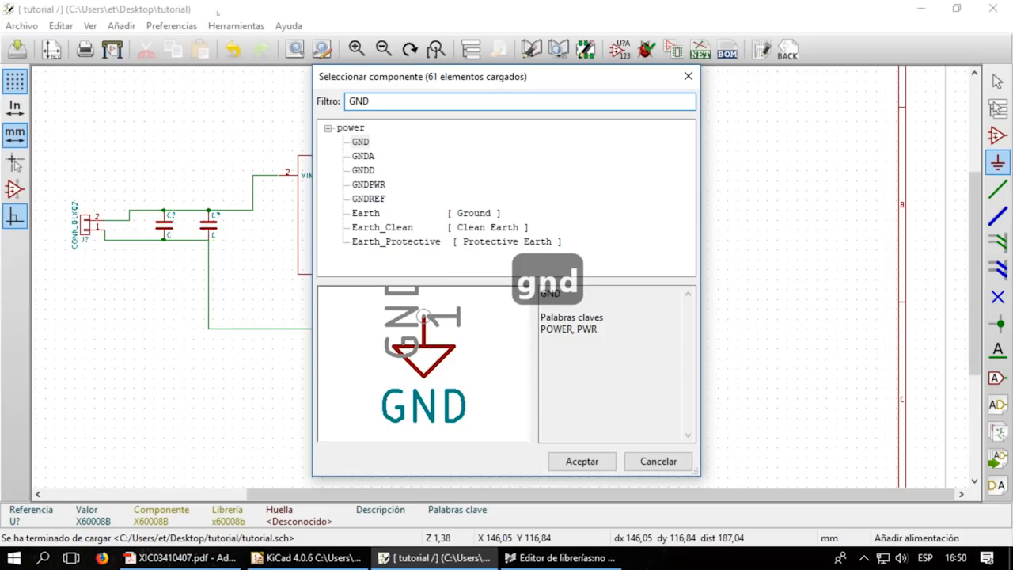
{"action": "left_click", "coordinate": [361, 142]}
{"action": "left_click", "coordinate": [582, 461]}
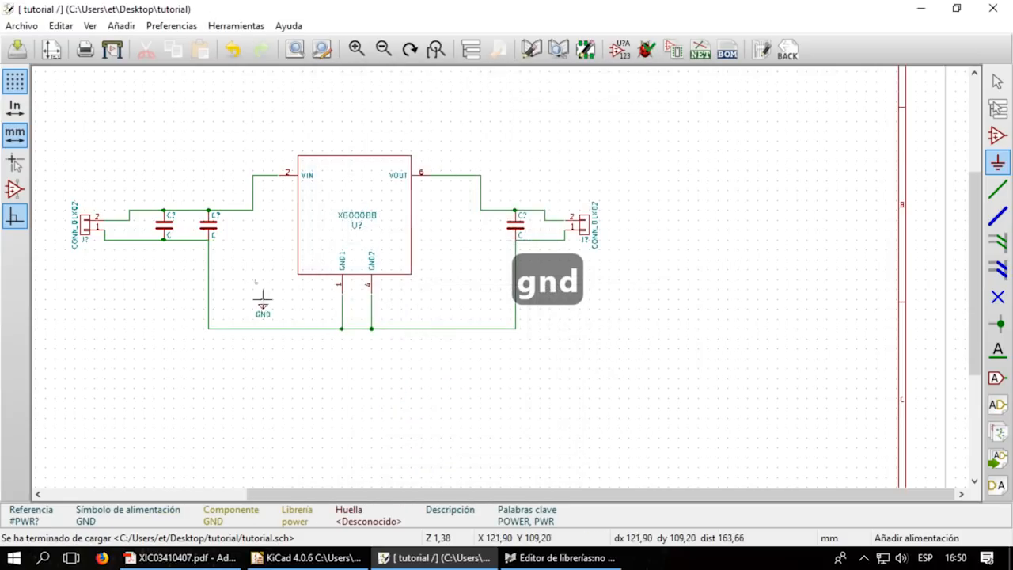
{"action": "scroll", "coordinate": [366, 321], "scroll_direction": "up", "scroll_amount": 1}
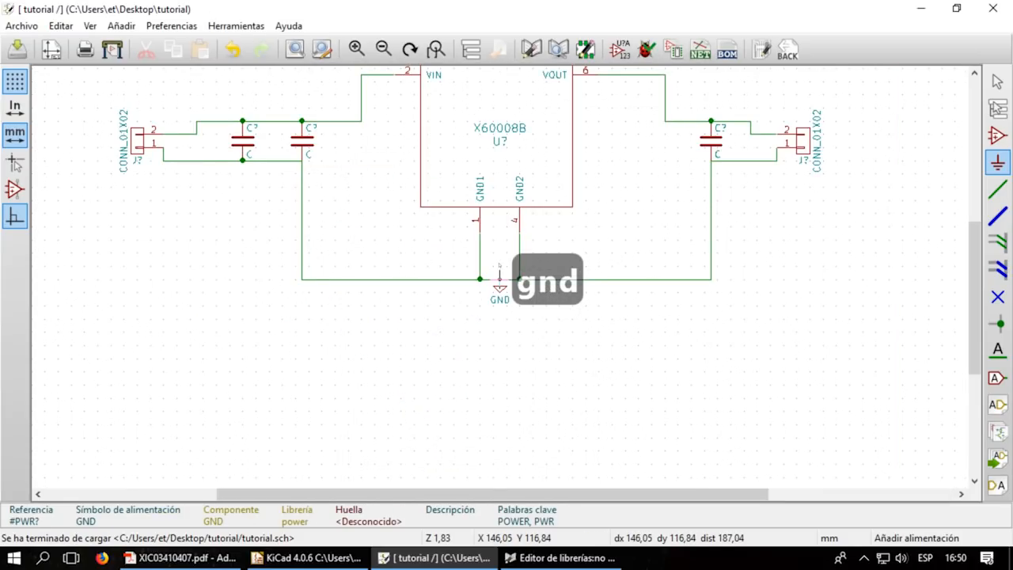
{"action": "left_click", "coordinate": [500, 267]}
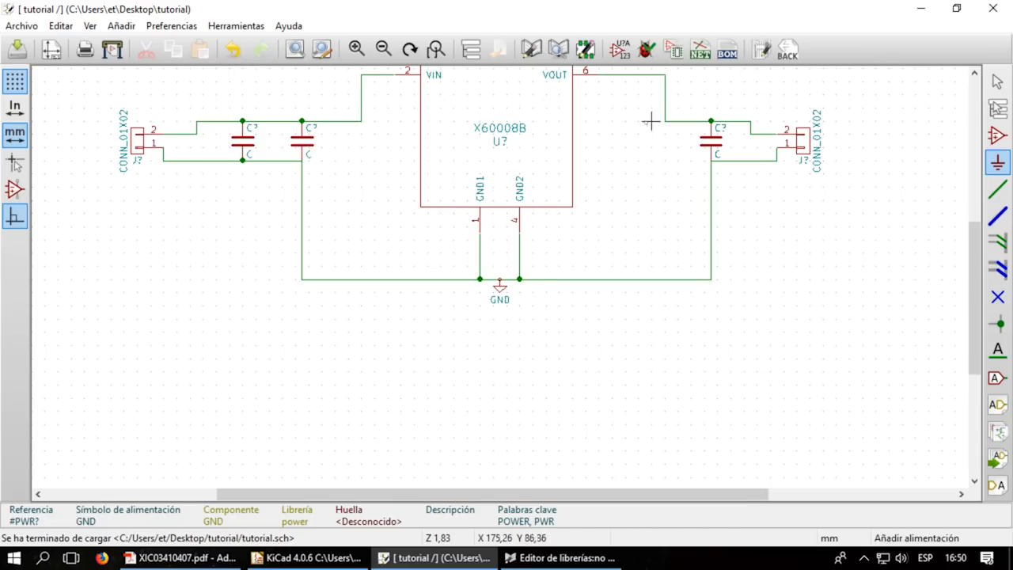
- Annotate the unannotated components of the entire schematic, keeping current annotations, ordering by X position and using the first free number
{"action": "scroll", "coordinate": [657, 108], "scroll_direction": "down", "scroll_amount": 1}
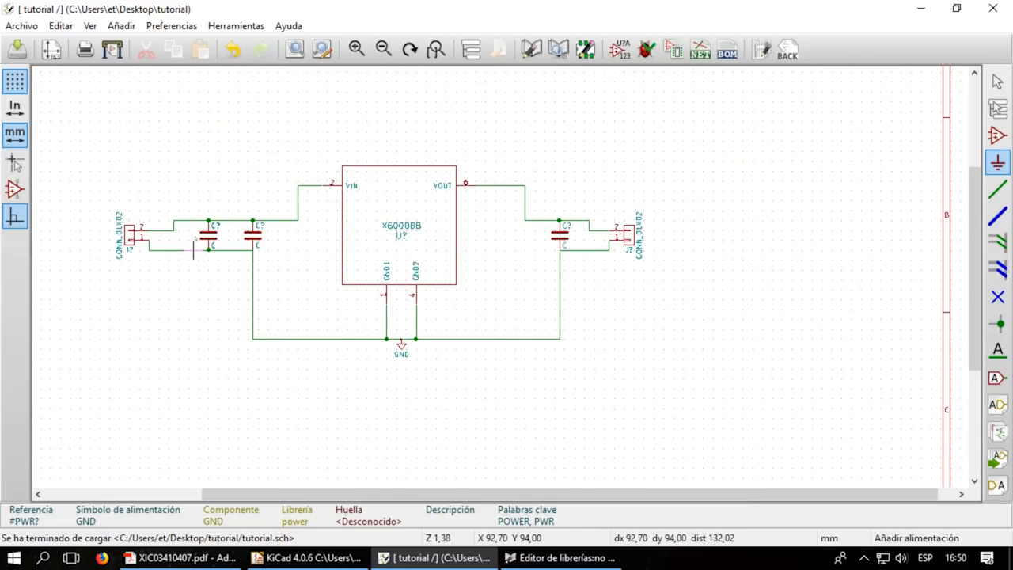
{"action": "scroll", "coordinate": [196, 238], "scroll_direction": "up", "scroll_amount": 1}
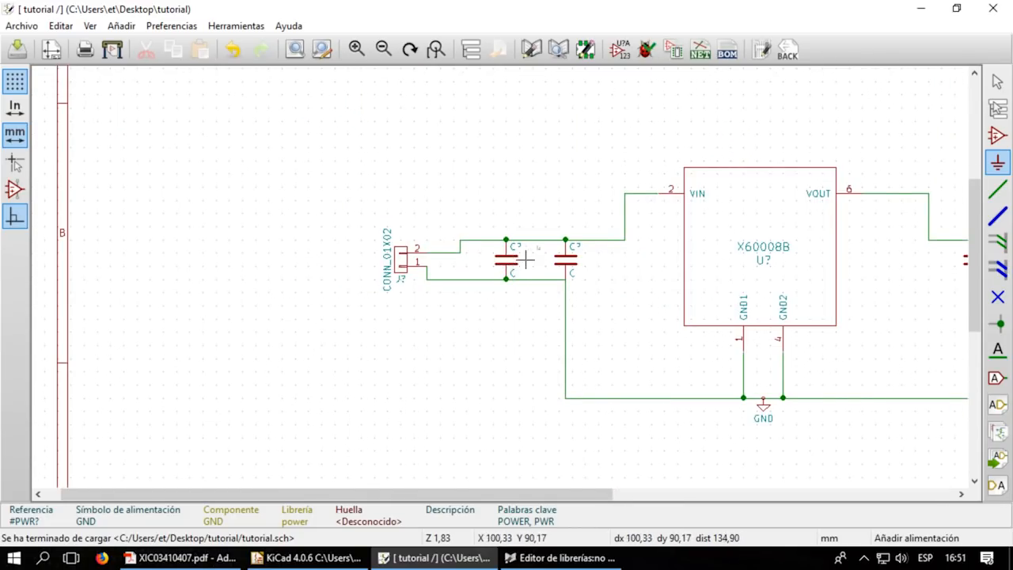
{"action": "scroll", "coordinate": [525, 258], "scroll_direction": "down", "scroll_amount": 1}
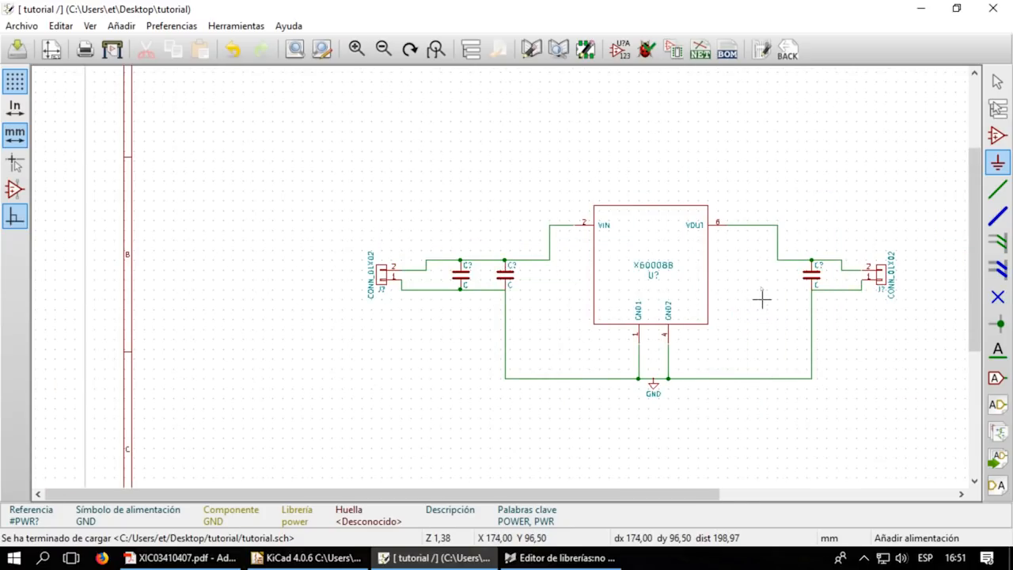
{"action": "scroll", "coordinate": [486, 290], "scroll_direction": "up", "scroll_amount": 2}
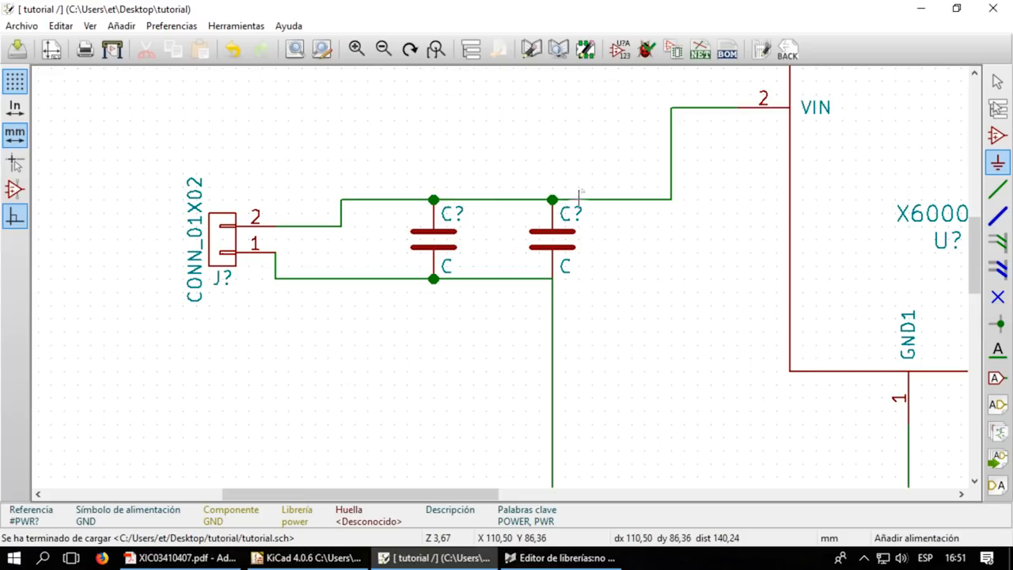
{"action": "left_click", "coordinate": [618, 50]}
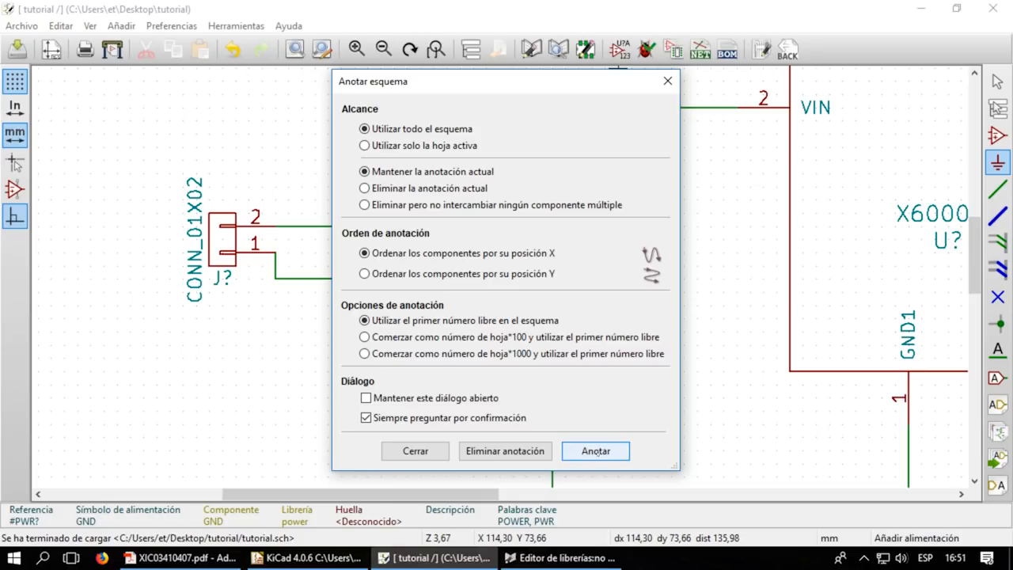
{"action": "left_click", "coordinate": [595, 450]}
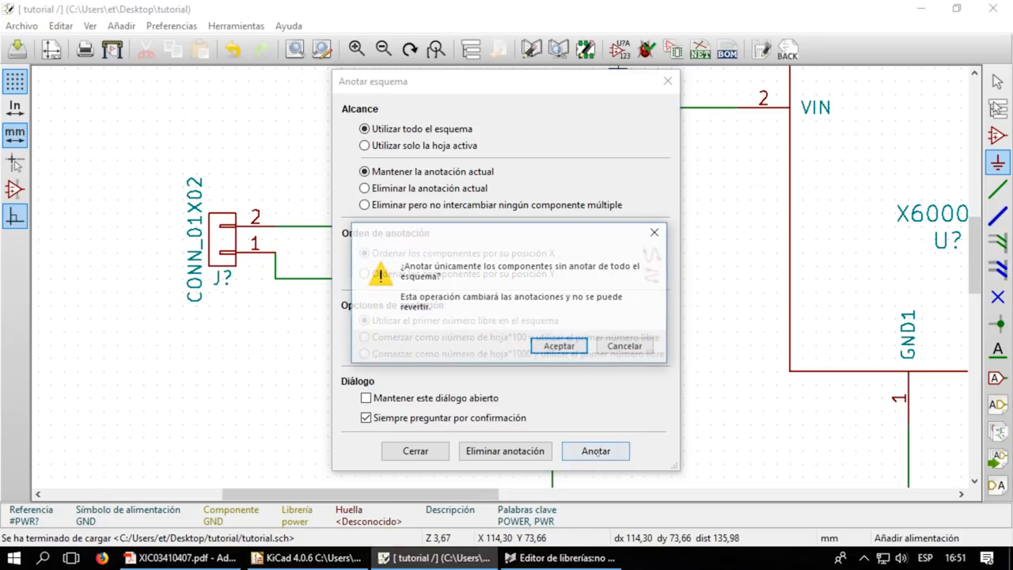
{"action": "left_click", "coordinate": [559, 346]}
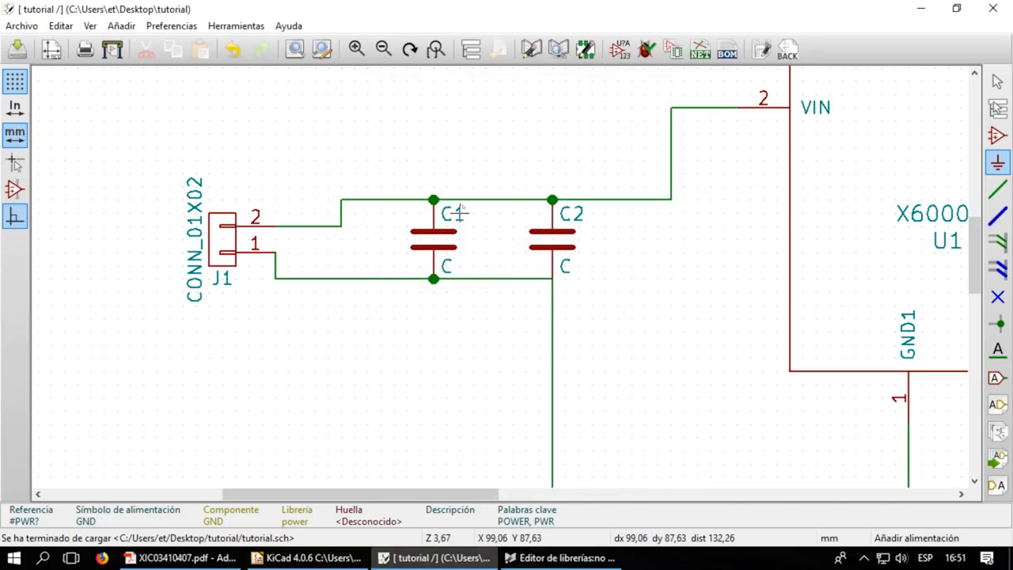
- Check the capacitor values in the typical application circuit of the XIC03410407.pdf datasheet in Adobe Acrobat and return to the schematic
{"action": "scroll", "coordinate": [565, 210], "scroll_direction": "down", "scroll_amount": 2}
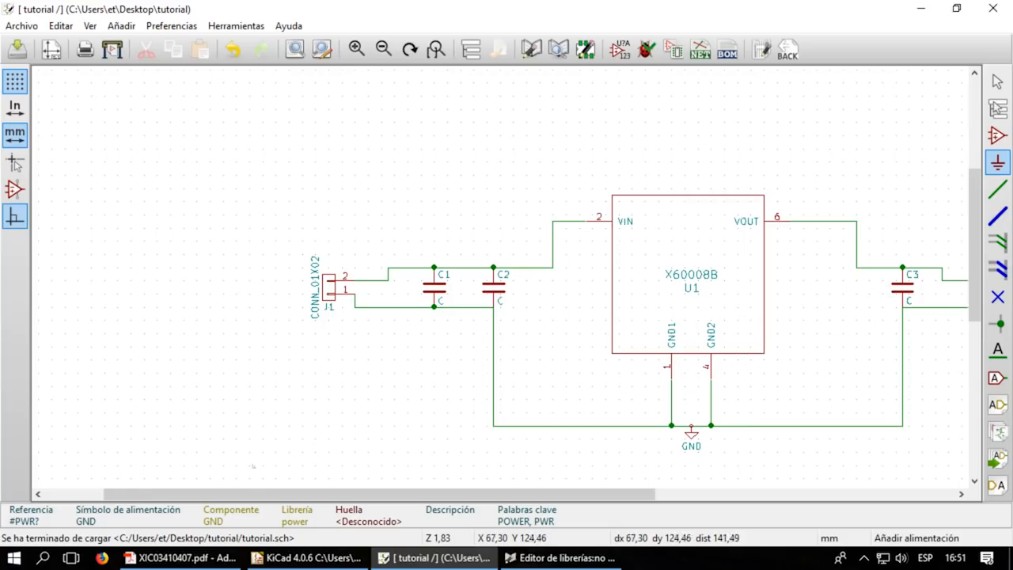
{"action": "left_click", "coordinate": [181, 557]}
{"action": "scroll", "coordinate": [370, 358], "scroll_direction": "down", "scroll_amount": 10}
{"action": "scroll", "coordinate": [370, 358], "scroll_direction": "up", "scroll_amount": 3}
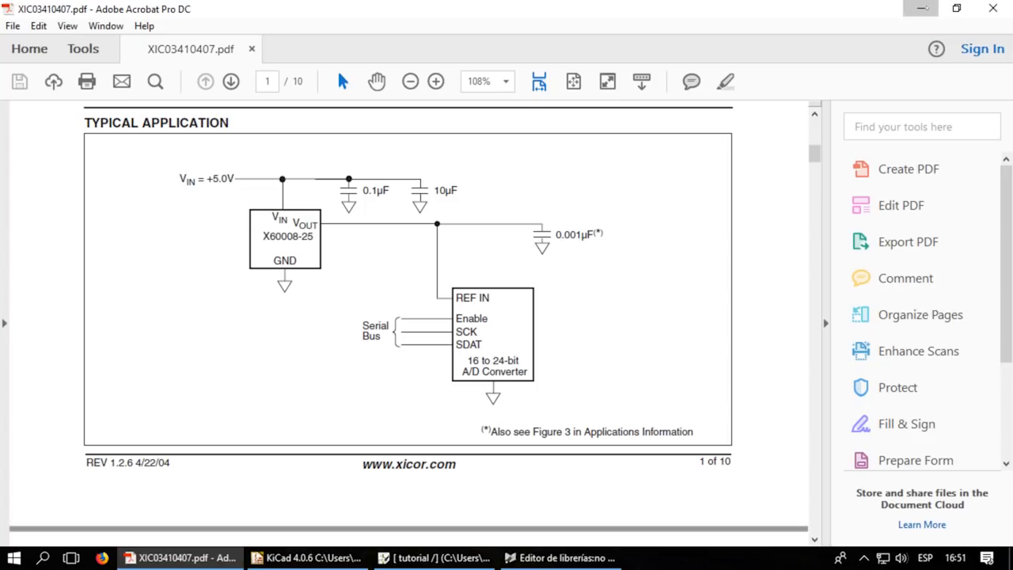
{"action": "left_click", "coordinate": [920, 9]}
- Set the value of input capacitor C1 to 10uF in its component properties
{"action": "scroll", "coordinate": [462, 315], "scroll_direction": "up", "scroll_amount": 4}
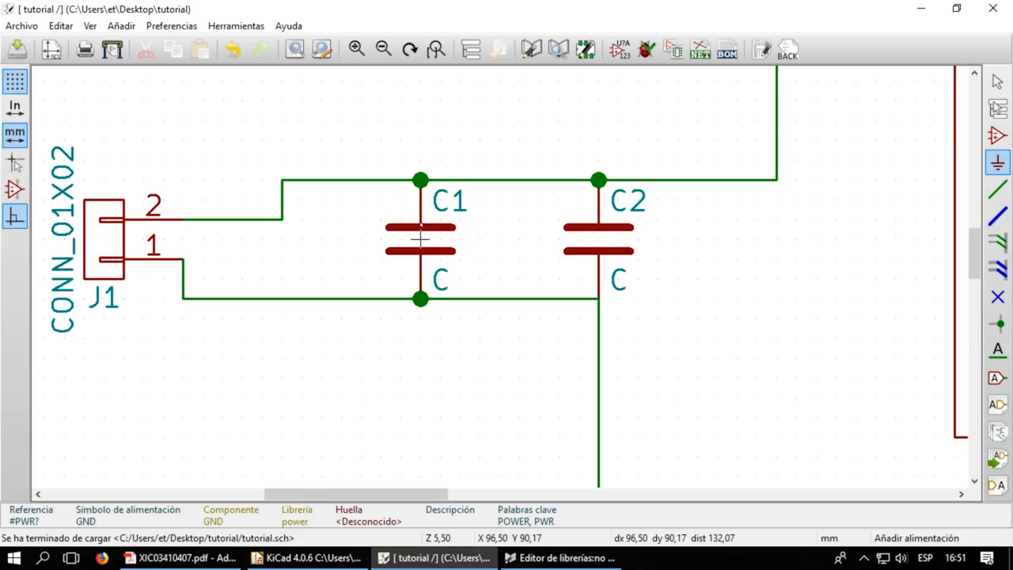
{"action": "key", "text": "e"}
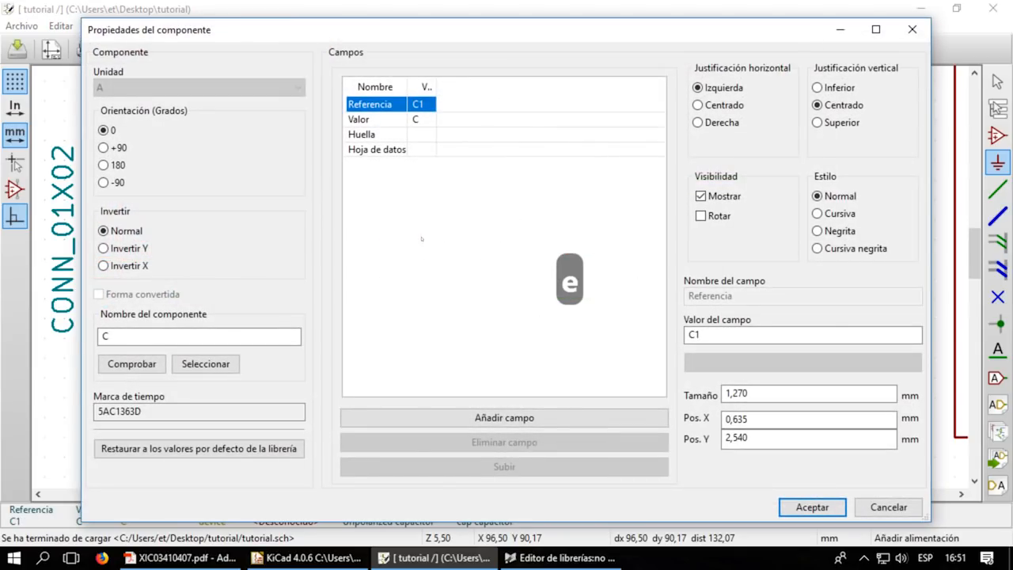
{"action": "left_click", "coordinate": [427, 120]}
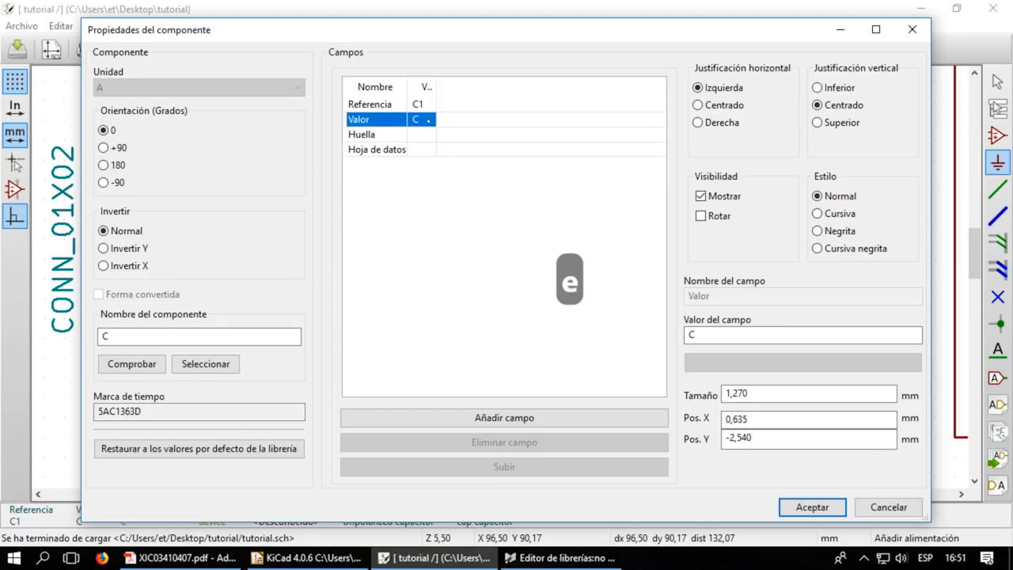
{"action": "left_click", "coordinate": [456, 121]}
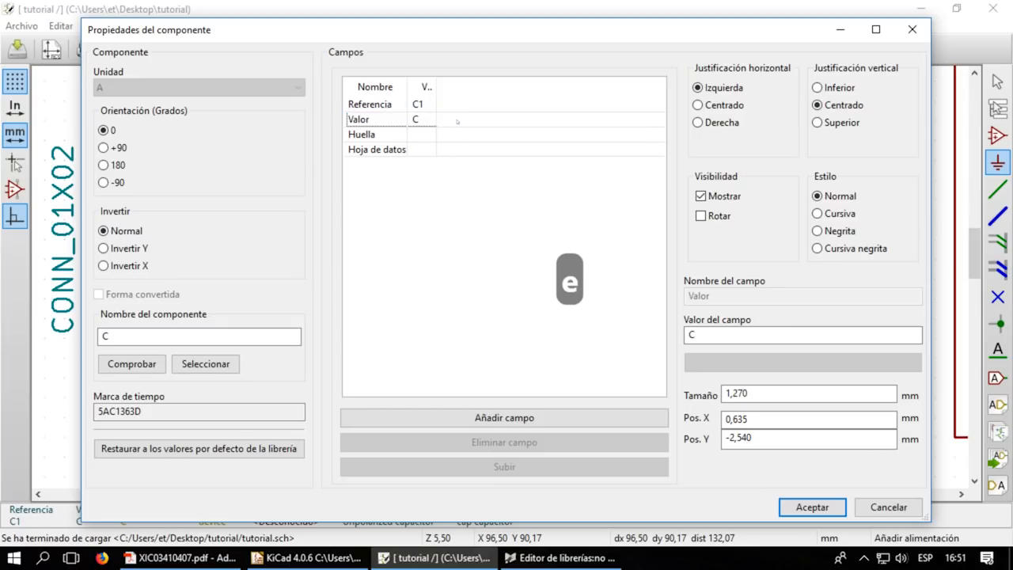
{"action": "left_click", "coordinate": [771, 332]}
{"action": "type", "text": "10U"}
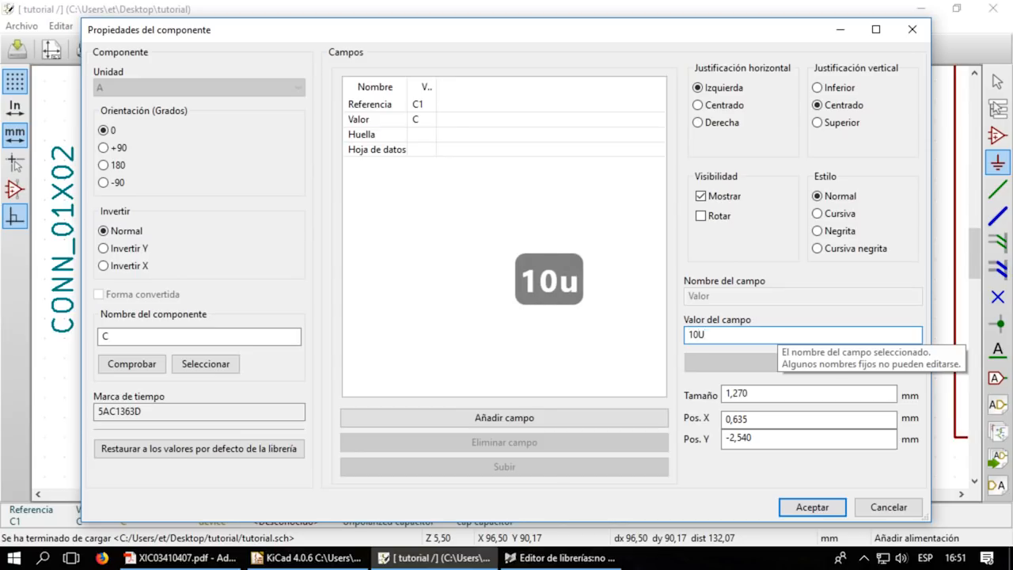
{"action": "key", "text": "BackSpace"}
{"action": "key", "text": "Caps_Lock"}
{"action": "type", "text": "uF"}
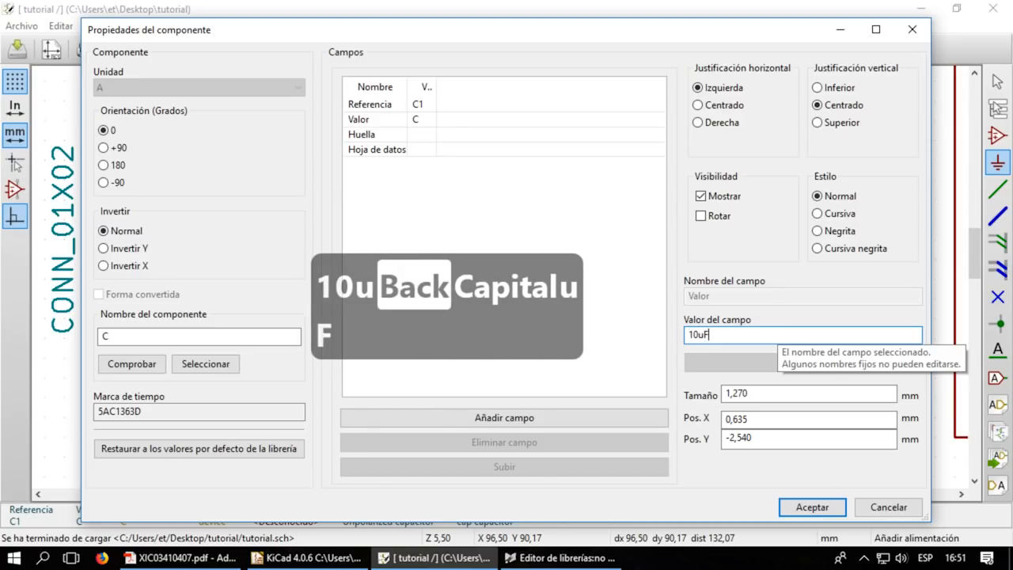
{"action": "left_click", "coordinate": [811, 507]}
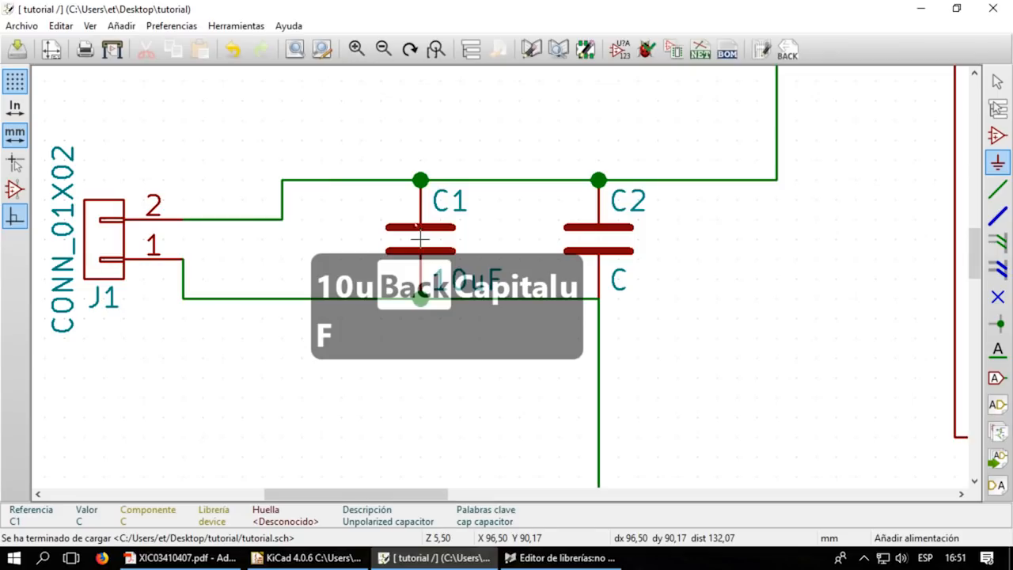
- Set the value of input capacitor C2 to 0.1uF in its component properties
{"action": "key", "text": "e"}
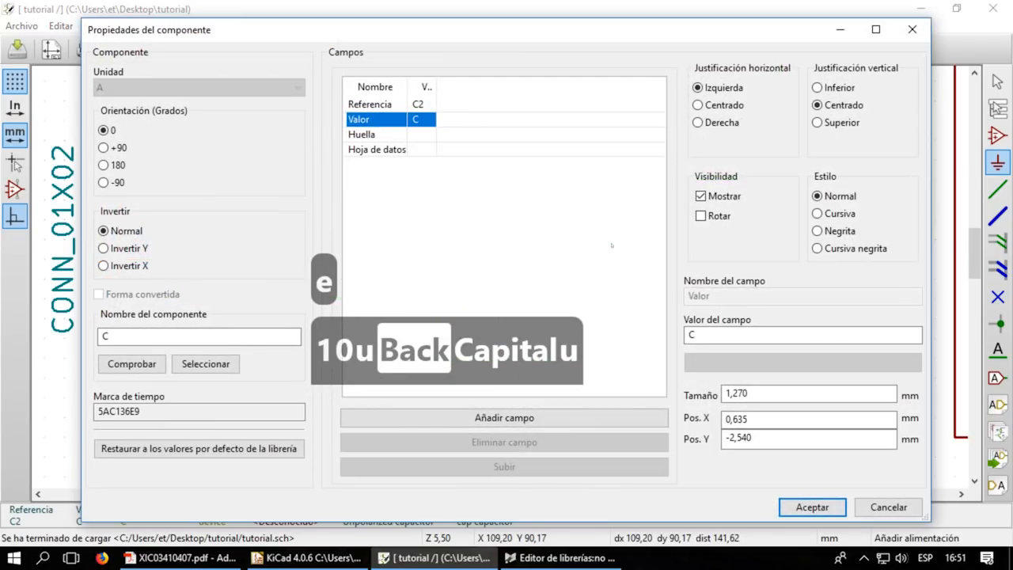
{"action": "left_click", "coordinate": [719, 333]}
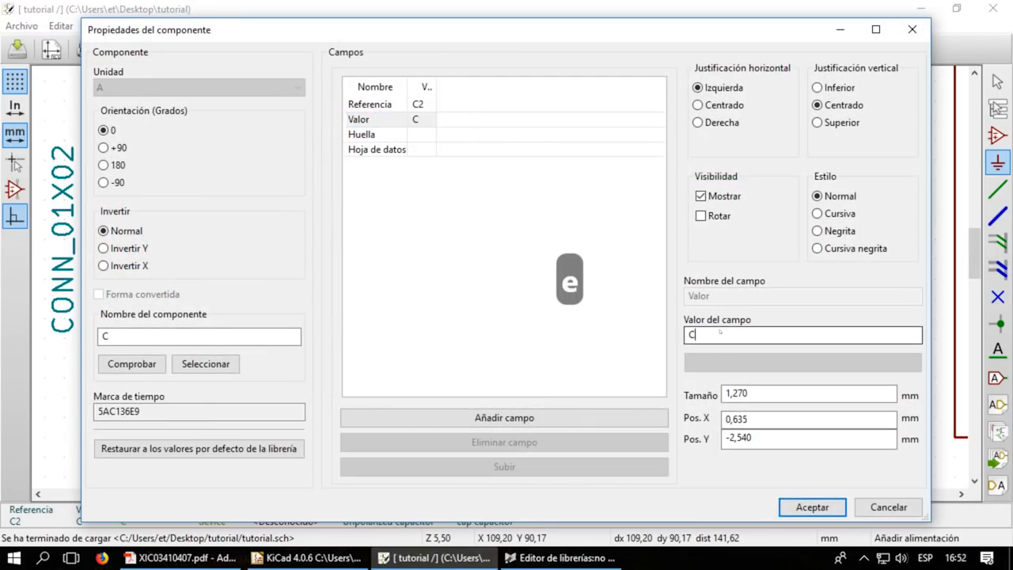
{"action": "type", "text": "01"}
{"action": "key", "text": "BackSpace"}
{"action": "key", "text": "BackSpace"}
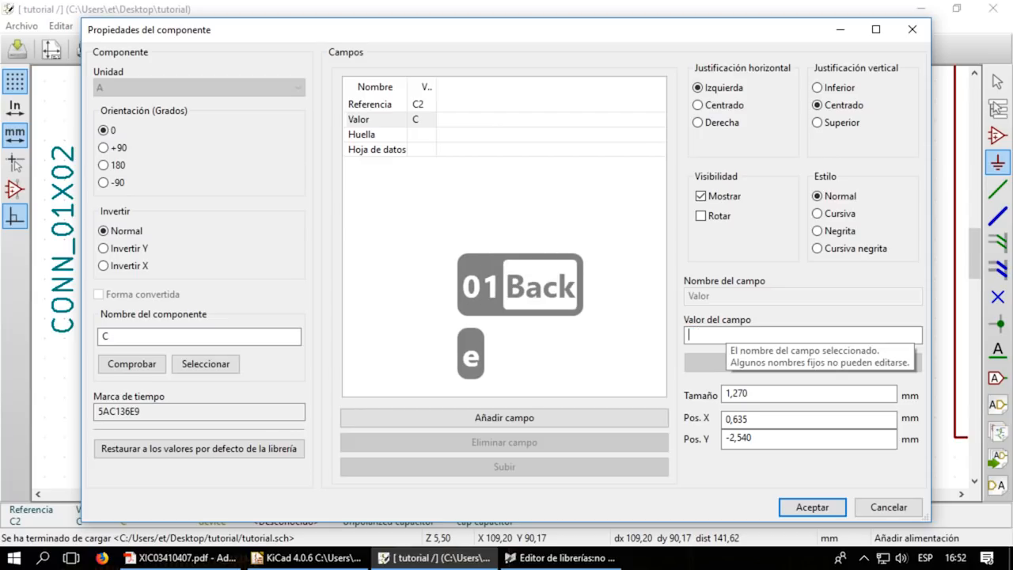
{"action": "type", "text": "0.1"}
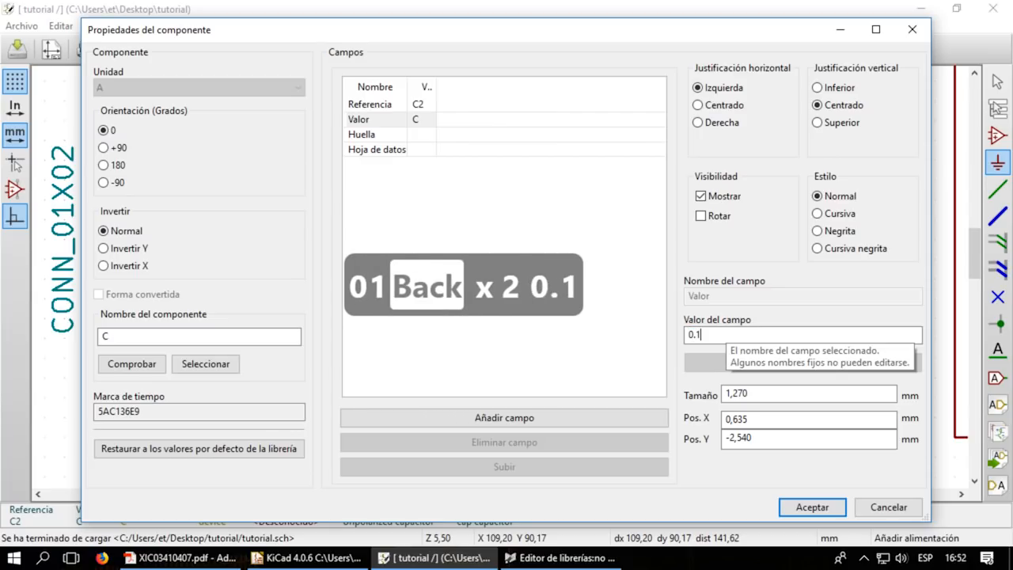
{"action": "type", "text": "uF"}
{"action": "key", "text": "Return"}
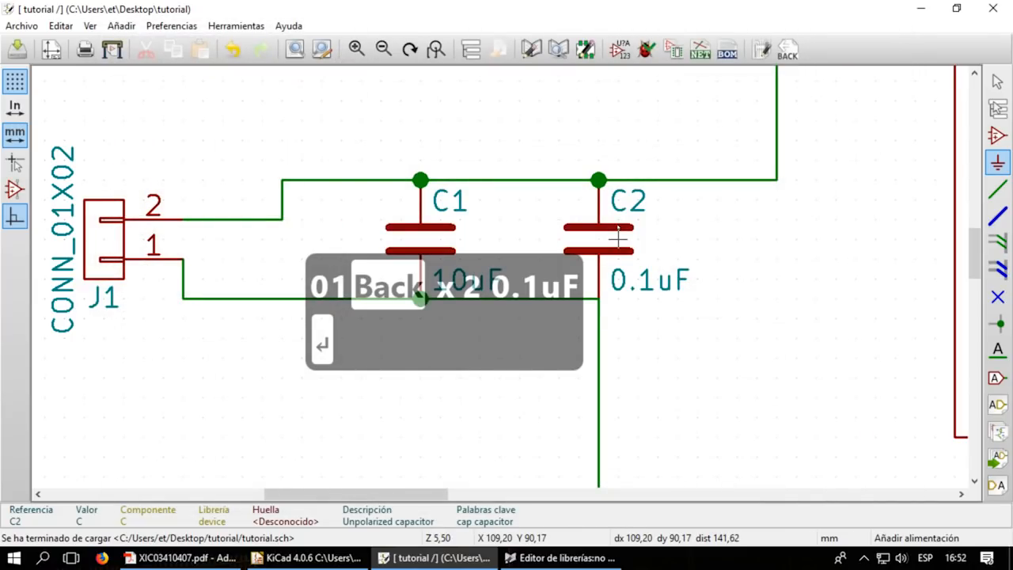
- Set the value of output capacitor C3 to 0.001uF in its component properties
{"action": "scroll", "coordinate": [620, 230], "scroll_direction": "down", "scroll_amount": 3}
{"action": "scroll", "coordinate": [856, 251], "scroll_direction": "up", "scroll_amount": 1}
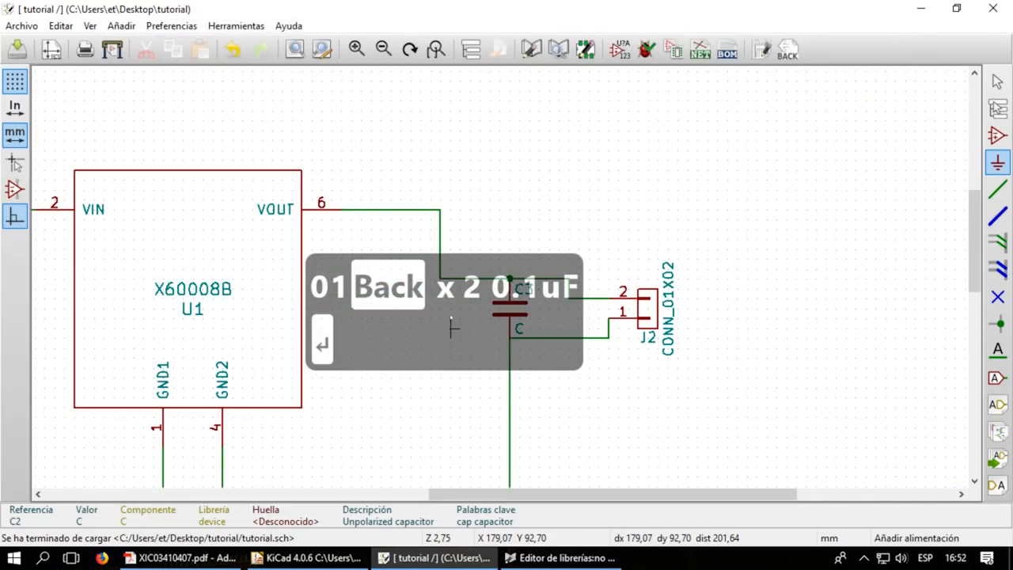
{"action": "key", "text": "e"}
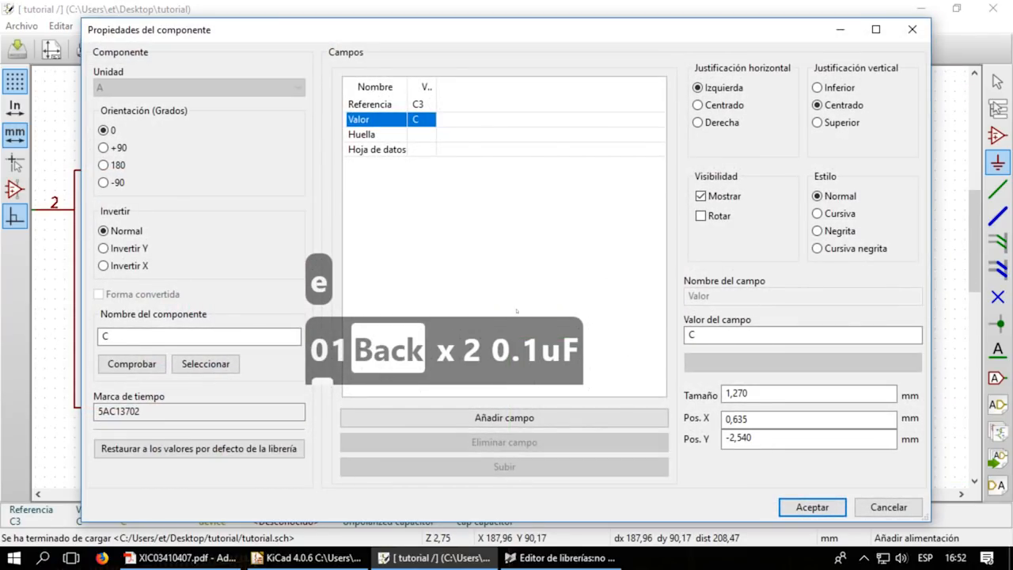
{"action": "left_click", "coordinate": [711, 332]}
{"action": "type", "text": "0.0."}
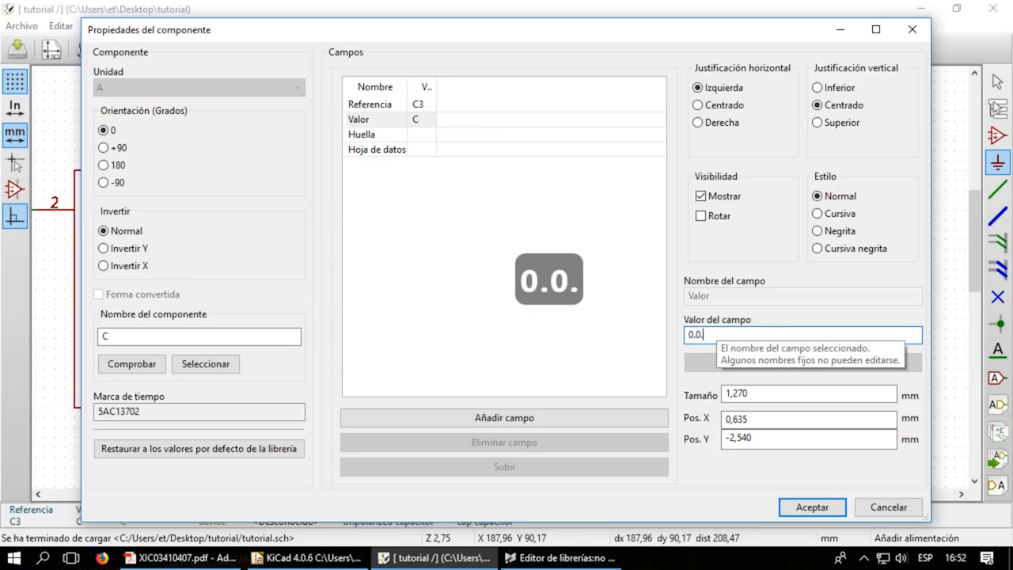
{"action": "key", "text": "BackSpace"}
{"action": "type", "text": "01uF"}
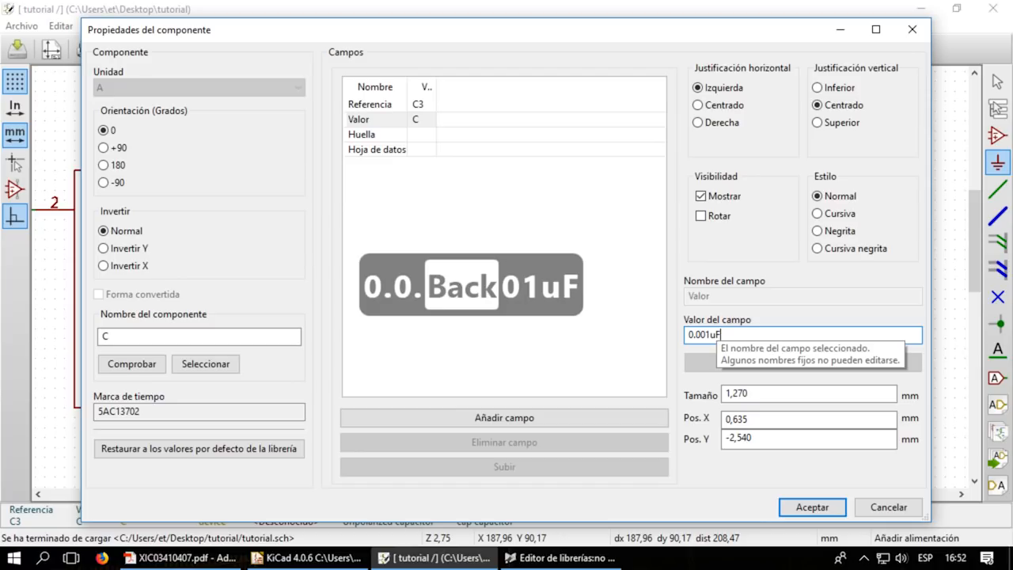
{"action": "left_click", "coordinate": [811, 507]}
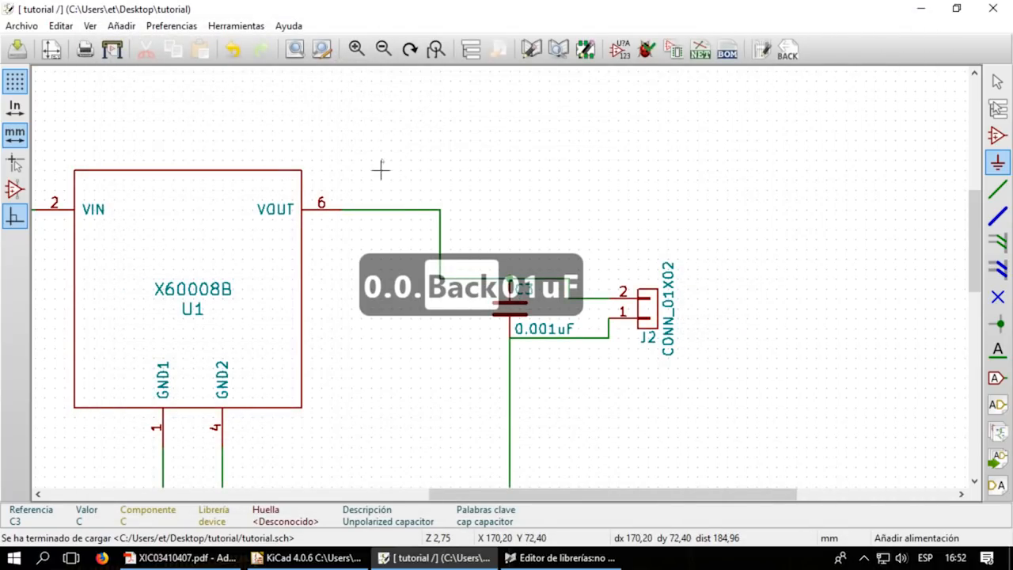
- Check the footprint field of capacitor C3 in its component properties and leave it without changes
{"action": "key", "text": "e"}
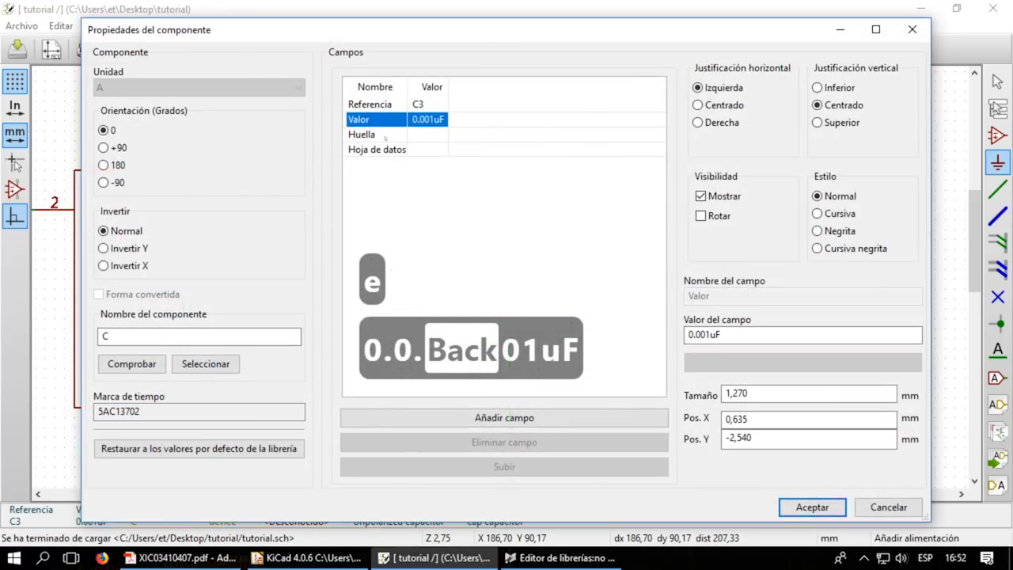
{"action": "left_click", "coordinate": [488, 134]}
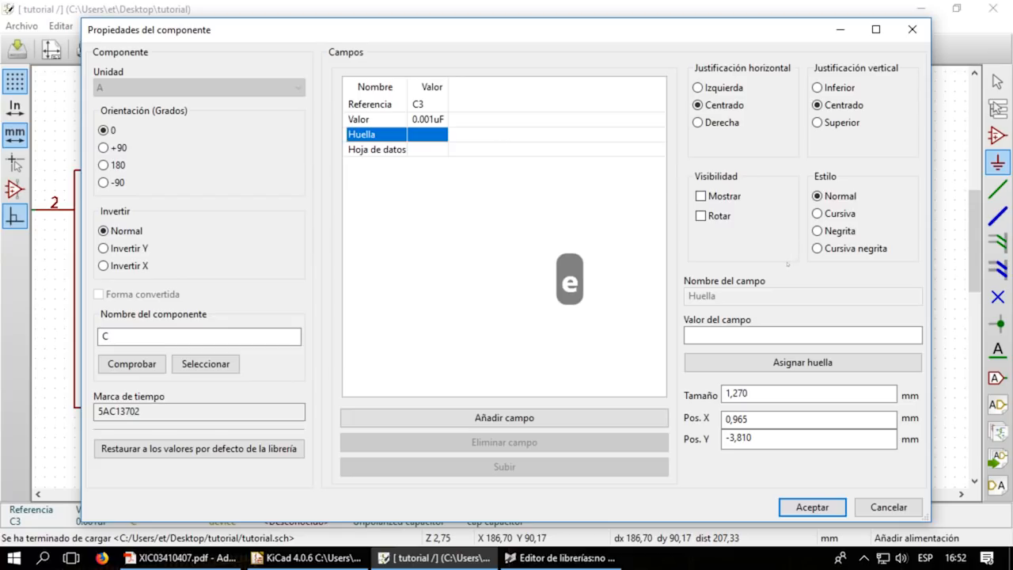
{"action": "key", "text": "Escape"}
- Run the electrical rules check on the schematic, inspect the marked location beside the report, and close the report
{"action": "scroll", "coordinate": [510, 278], "scroll_direction": "down", "scroll_amount": 4}
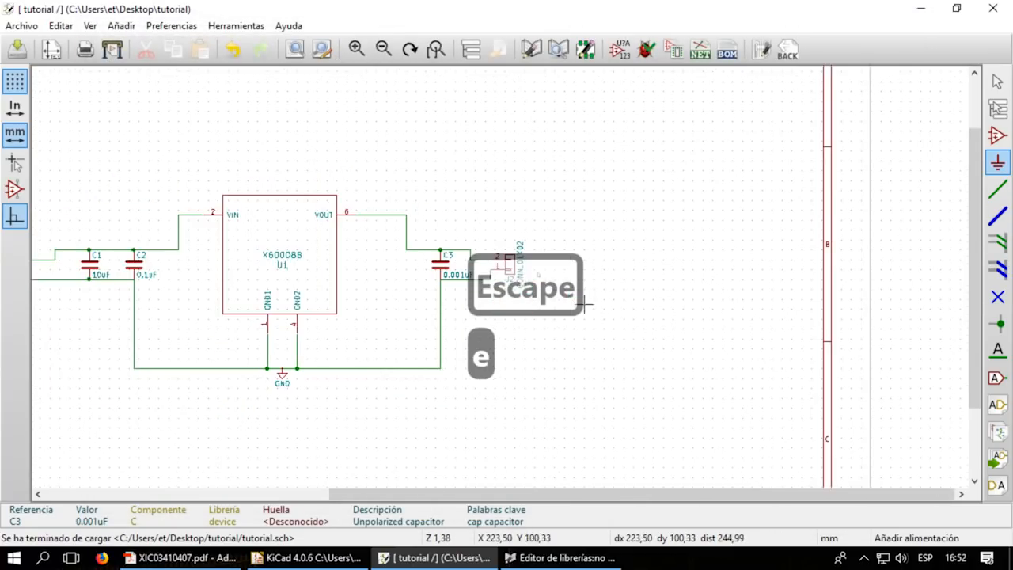
{"action": "scroll", "coordinate": [511, 266], "scroll_direction": "up", "scroll_amount": 1}
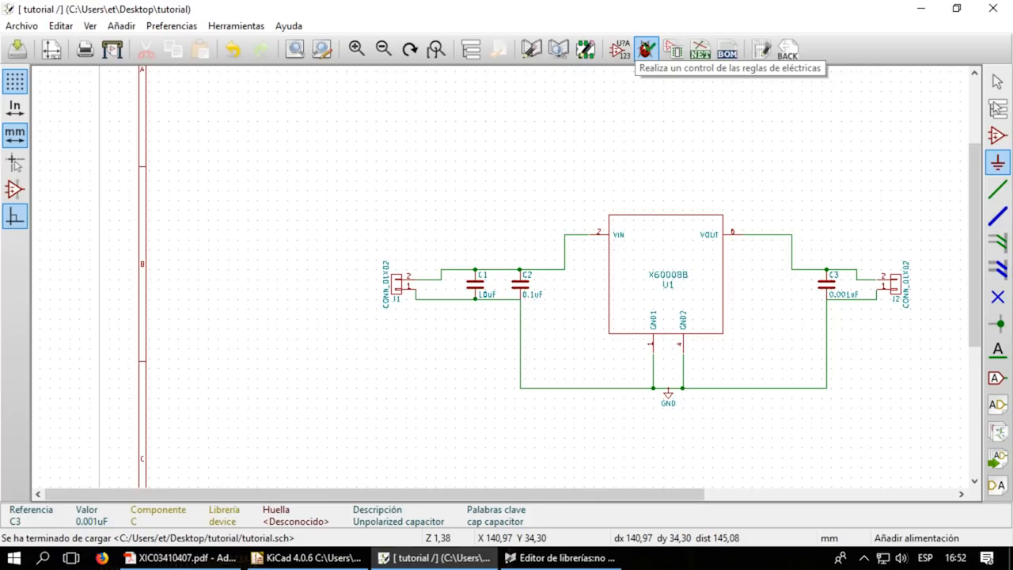
{"action": "left_click", "coordinate": [645, 49]}
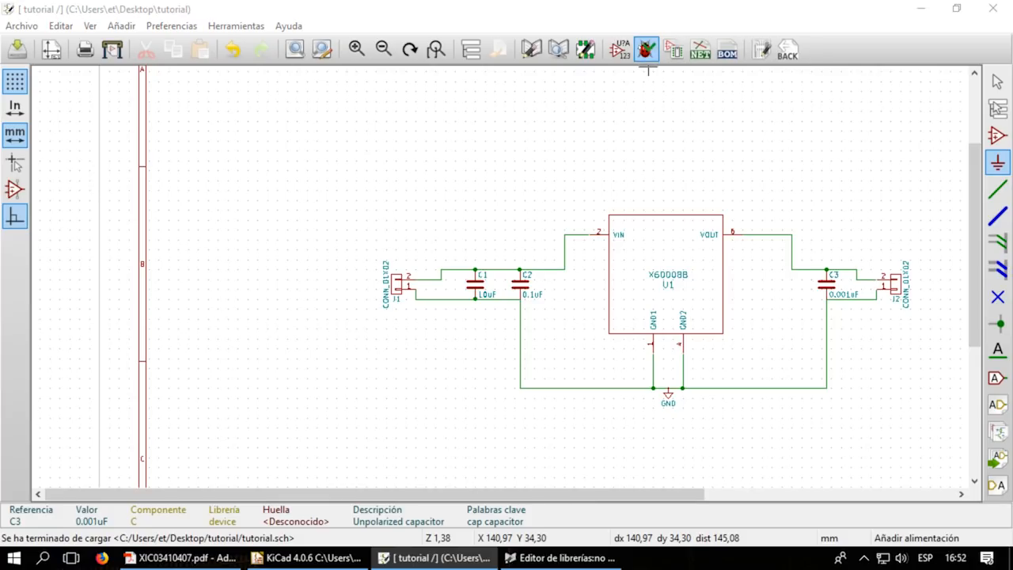
{"action": "left_click", "coordinate": [642, 448]}
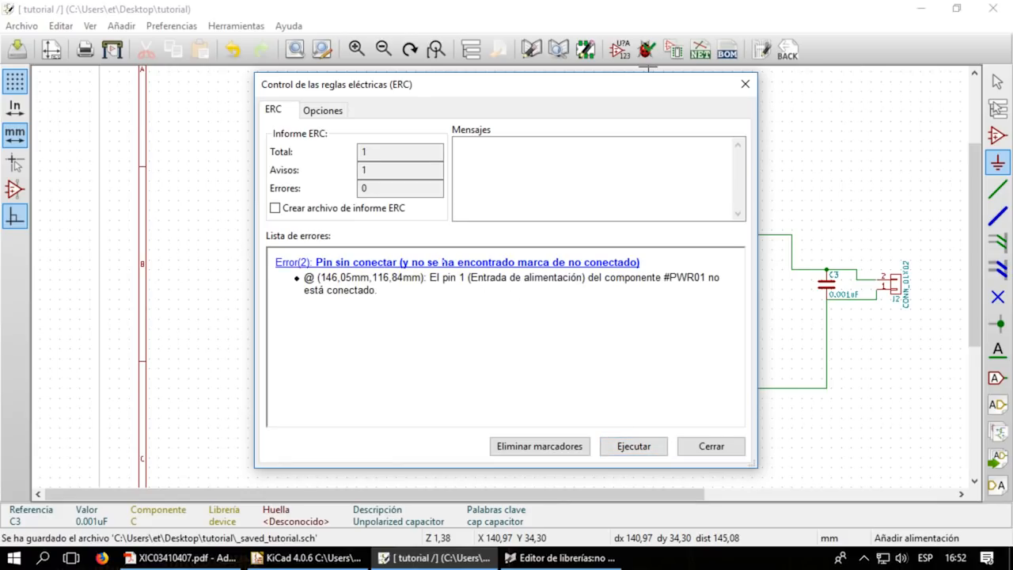
{"action": "left_click_drag", "start_coordinate": [679, 84], "coordinate": [416, 103]}
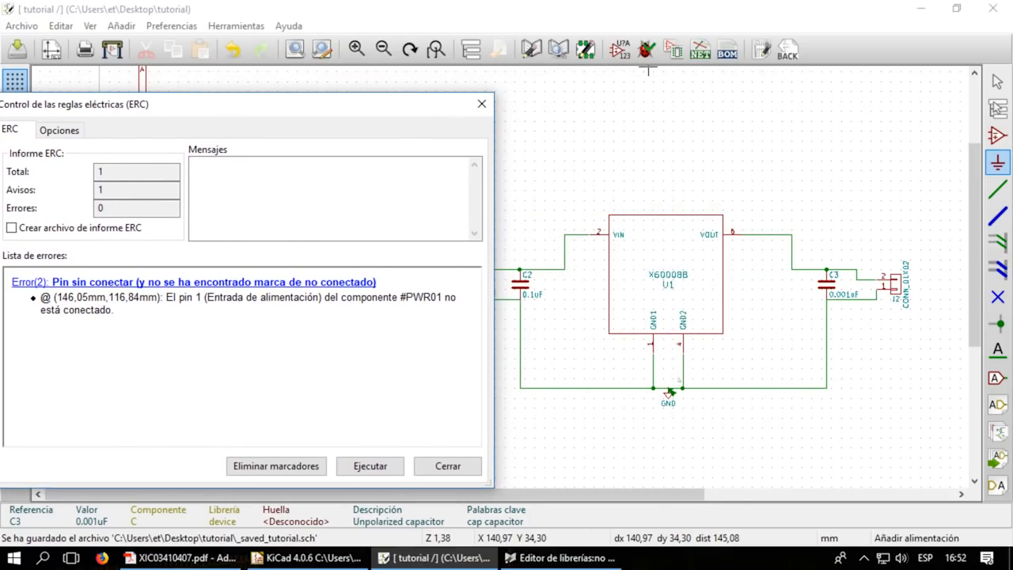
{"action": "left_click", "coordinate": [482, 104]}
- Try to reconnect the GND symbol by moving and dragging it onto the ground wire between the GND1 and GND2 branches
{"action": "scroll", "coordinate": [500, 277], "scroll_direction": "up", "scroll_amount": 6}
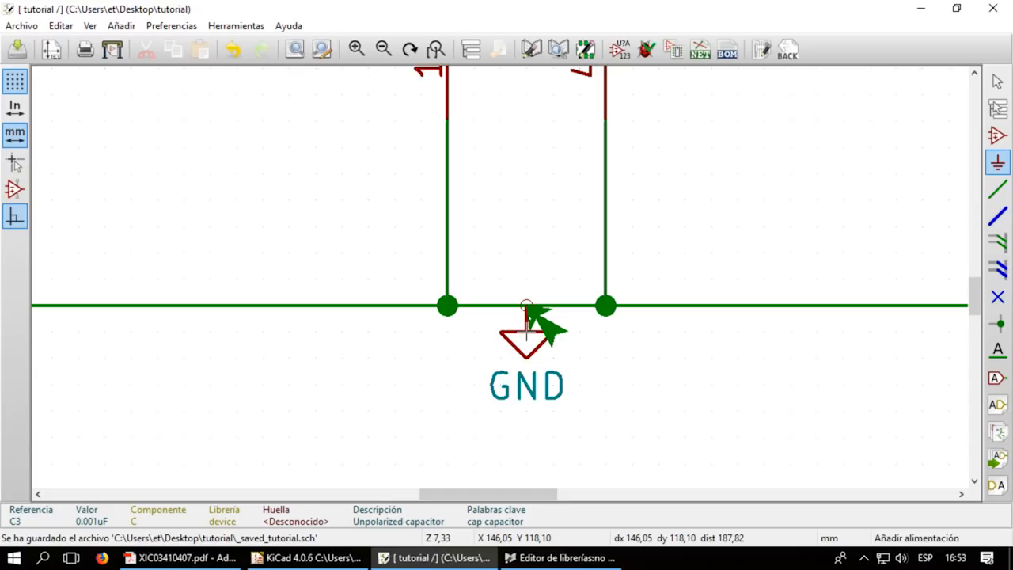
{"action": "key", "text": "m"}
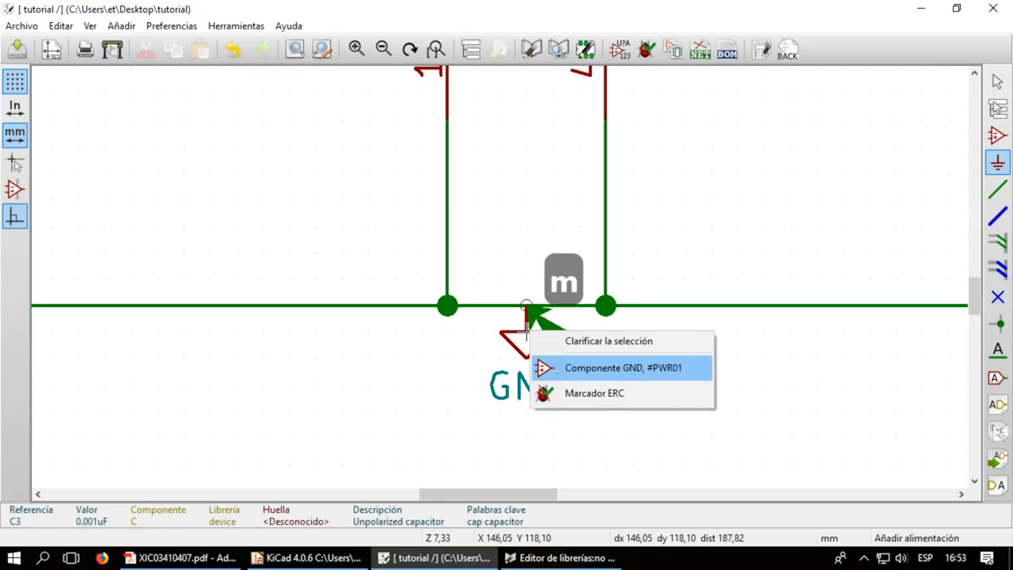
{"action": "key", "text": "Return"}
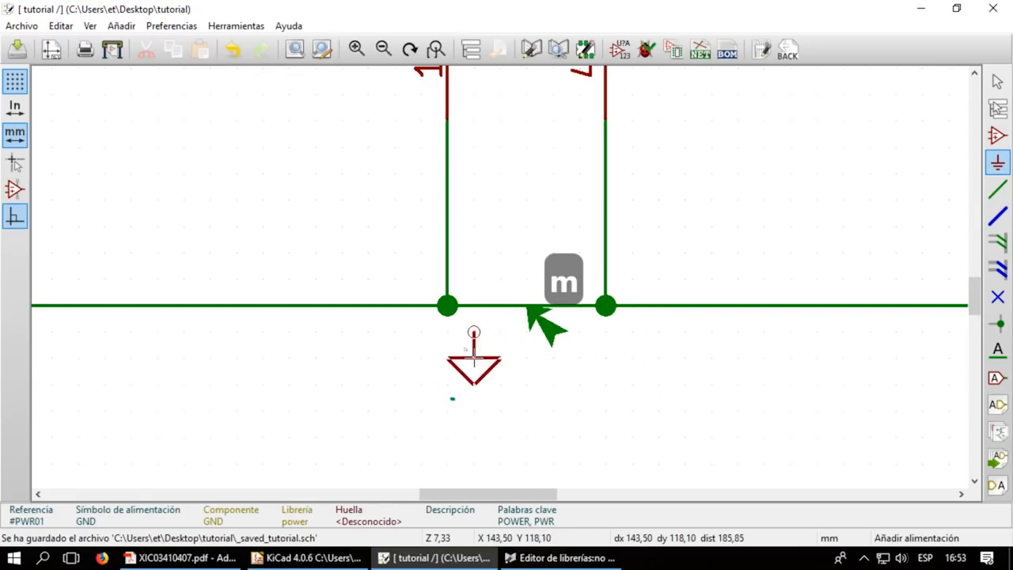
{"action": "left_click", "coordinate": [530, 308]}
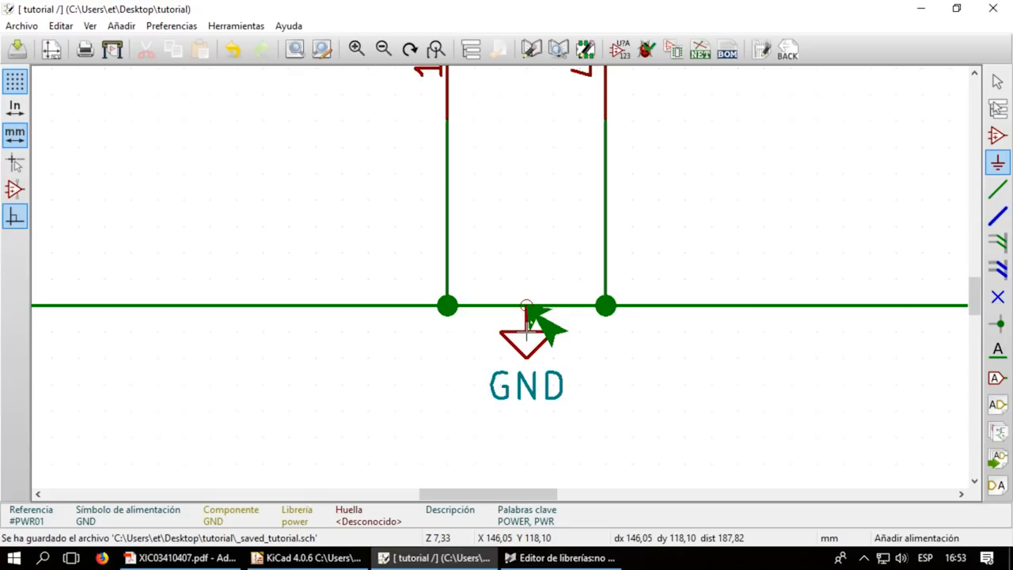
{"action": "key", "text": "g"}
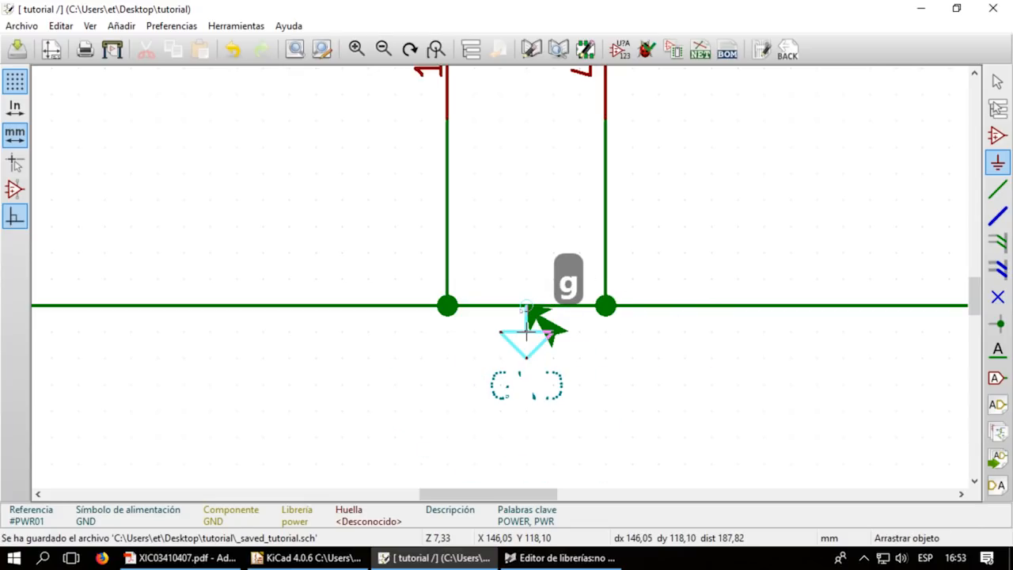
{"action": "left_click", "coordinate": [528, 308]}
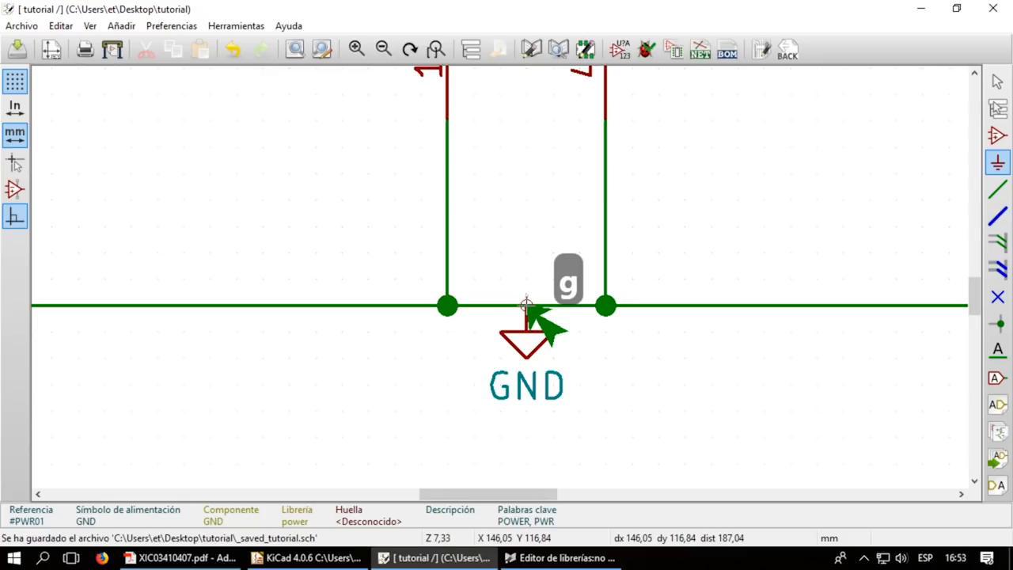
{"action": "scroll", "coordinate": [518, 279], "scroll_direction": "down", "scroll_amount": 3}
{"action": "scroll", "coordinate": [518, 279], "scroll_direction": "down", "scroll_amount": 1}
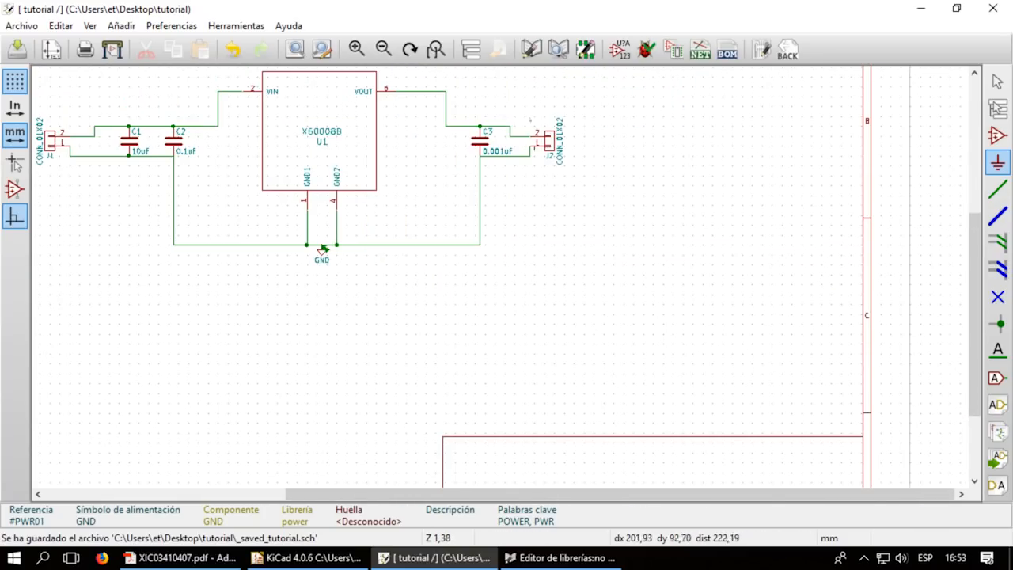
{"action": "scroll", "coordinate": [599, 106], "scroll_direction": "up", "scroll_amount": 3}
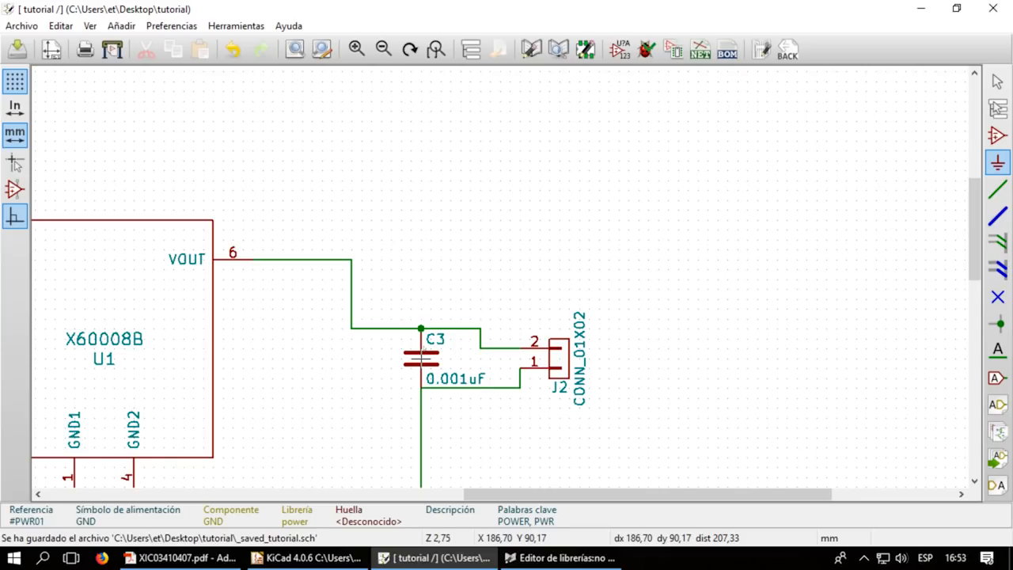
{"action": "key", "text": "m"}
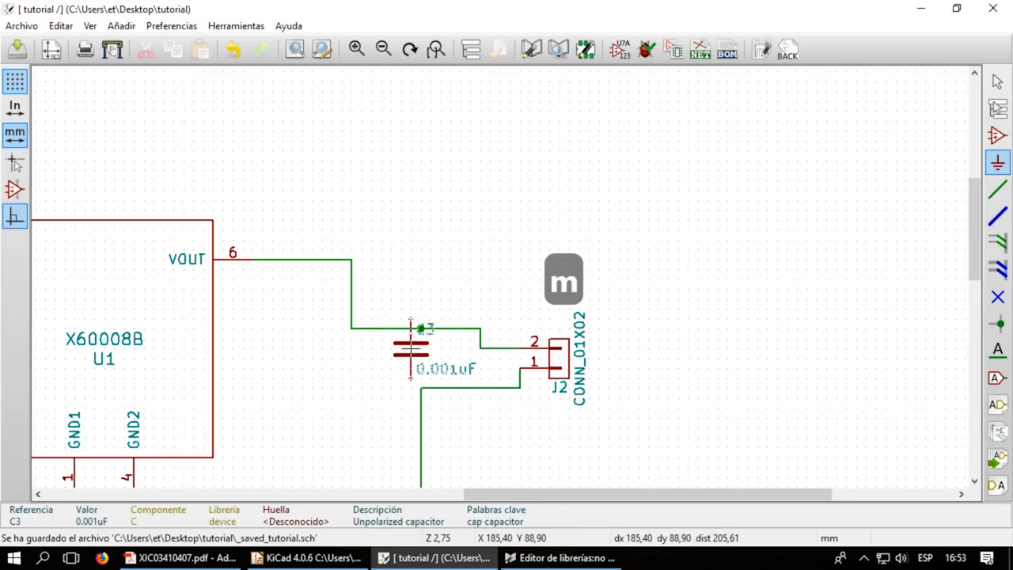
{"action": "key", "text": "Escape"}
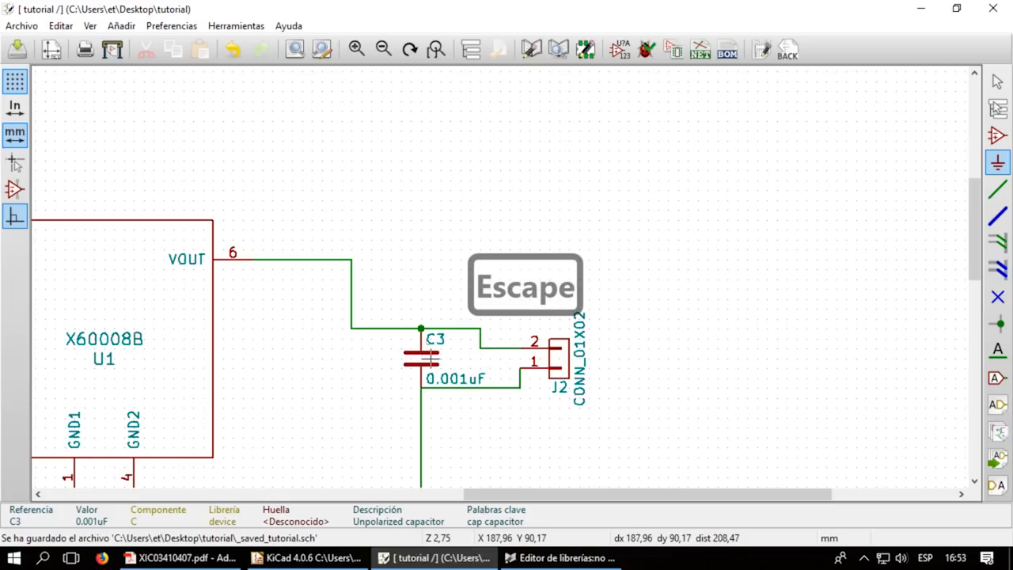
{"action": "key", "text": "g"}
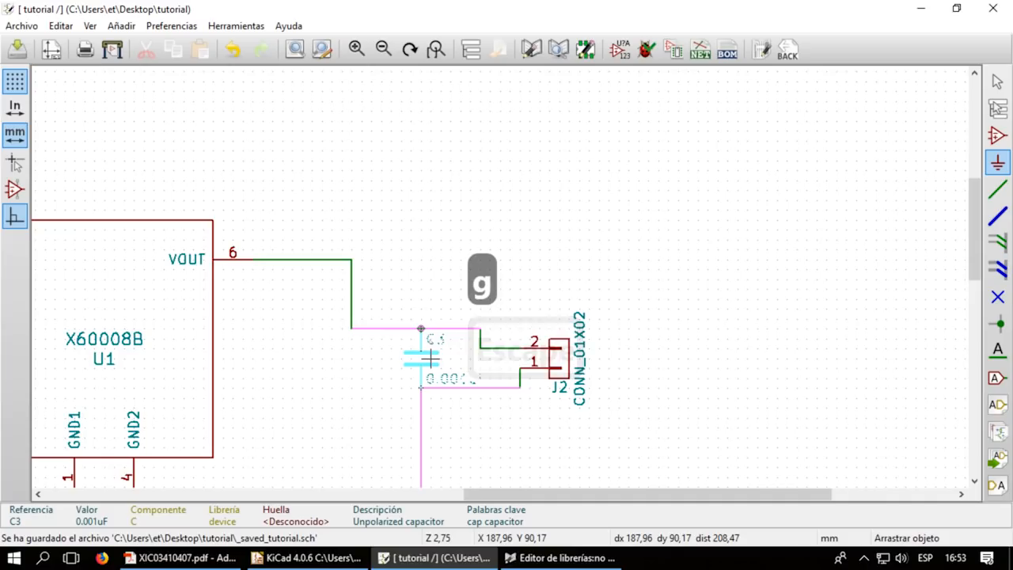
{"action": "key", "text": "Escape"}
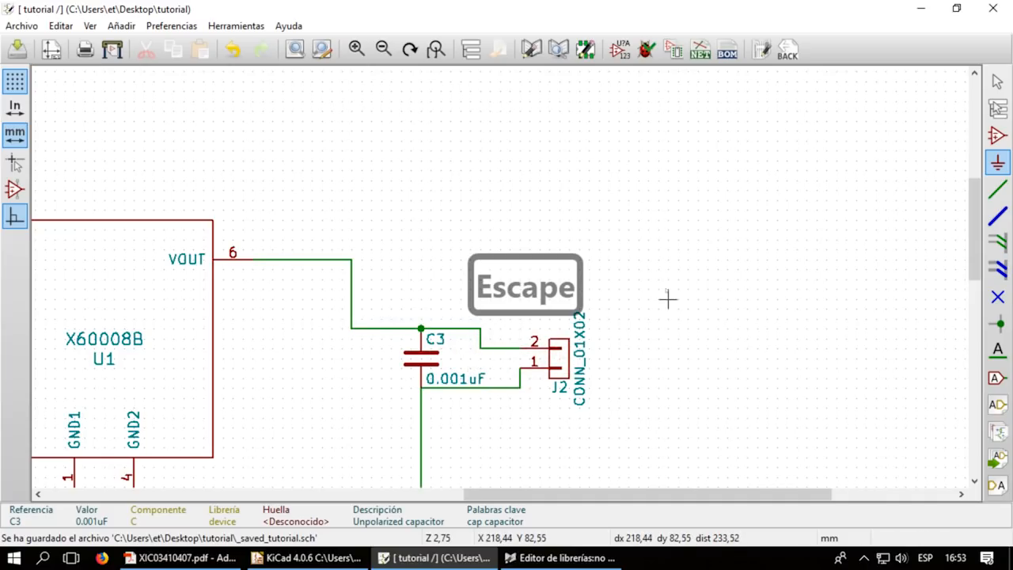
- Place a junction where the GND symbol meets the ground wire between the GND1 and GND2 branches
{"action": "scroll", "coordinate": [560, 310], "scroll_direction": "down", "scroll_amount": 1}
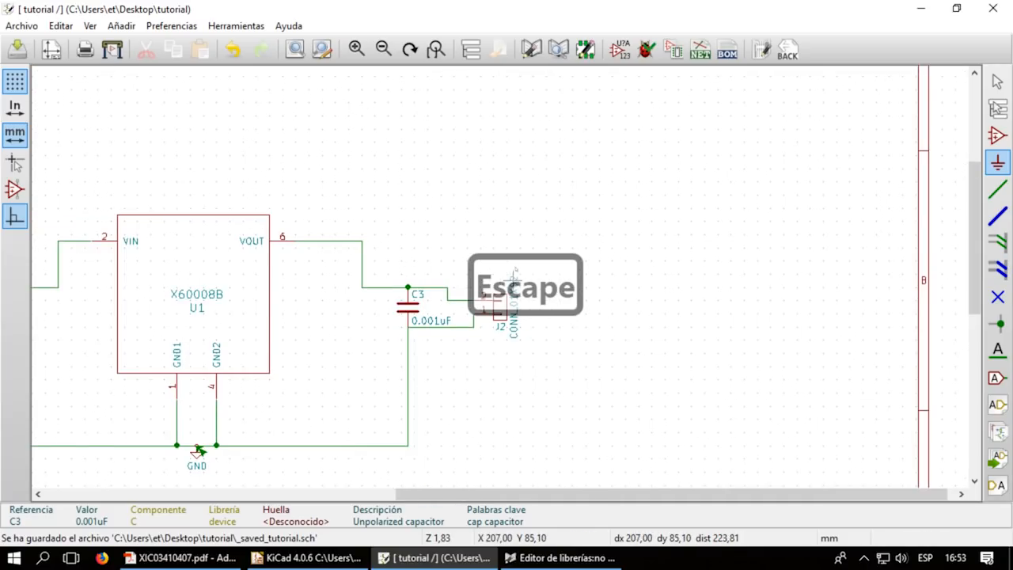
{"action": "scroll", "coordinate": [197, 450], "scroll_direction": "up", "scroll_amount": 3}
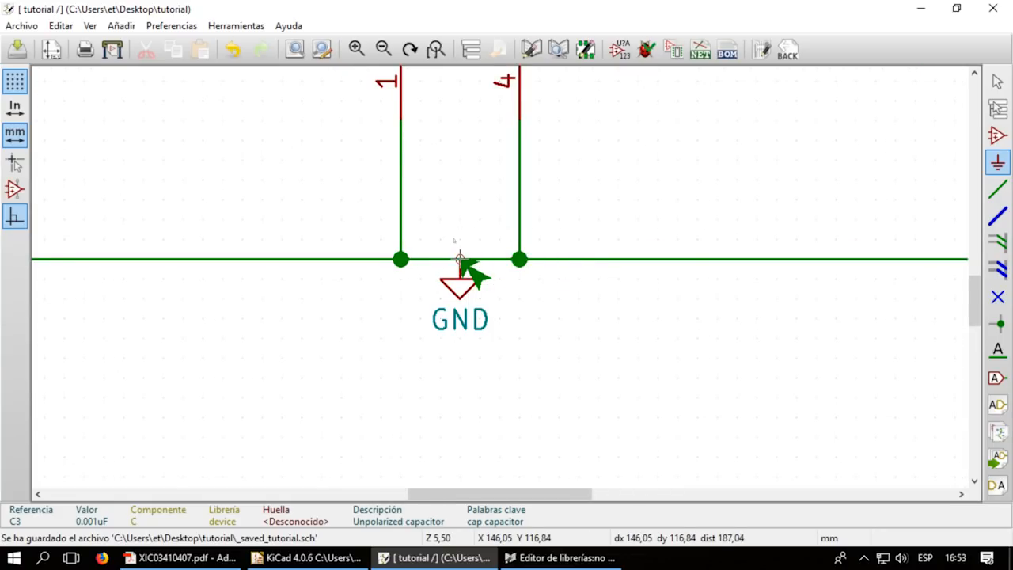
{"action": "left_click", "coordinate": [996, 323]}
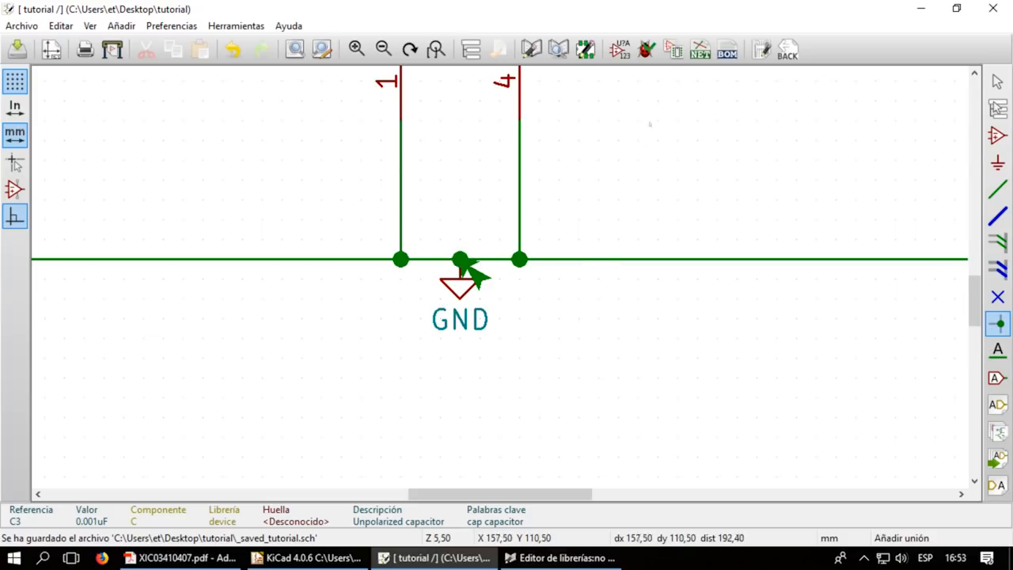
- Rerun the electrical rules check, go to the location of the reported error, and close the report
{"action": "left_click", "coordinate": [646, 49]}
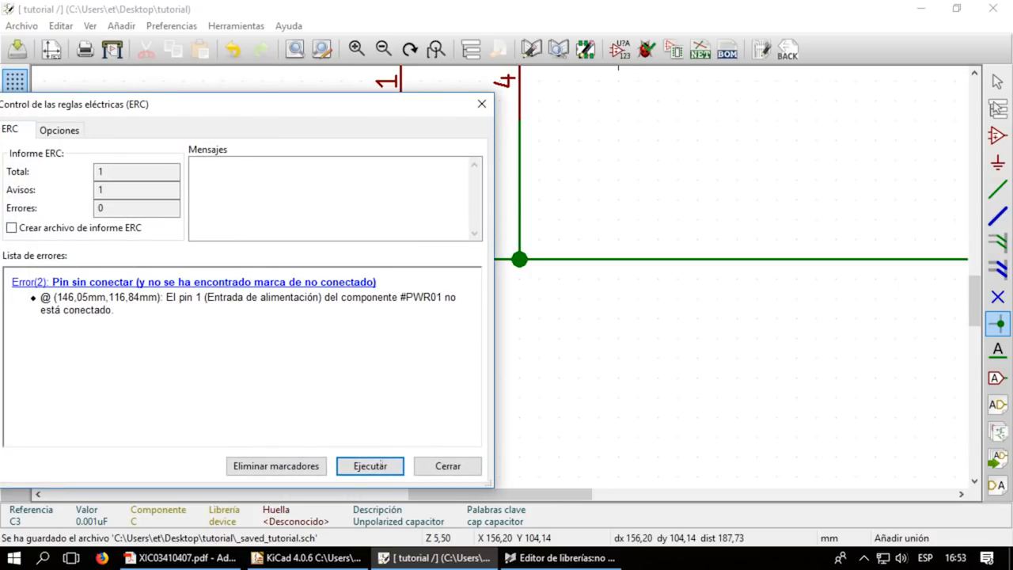
{"action": "left_click", "coordinate": [379, 466]}
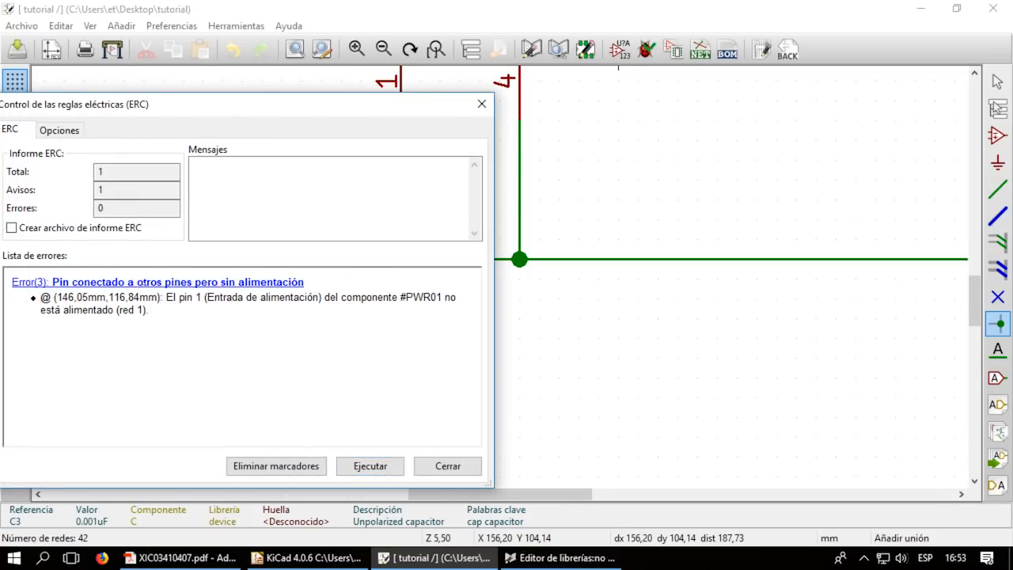
{"action": "left_click", "coordinate": [159, 282]}
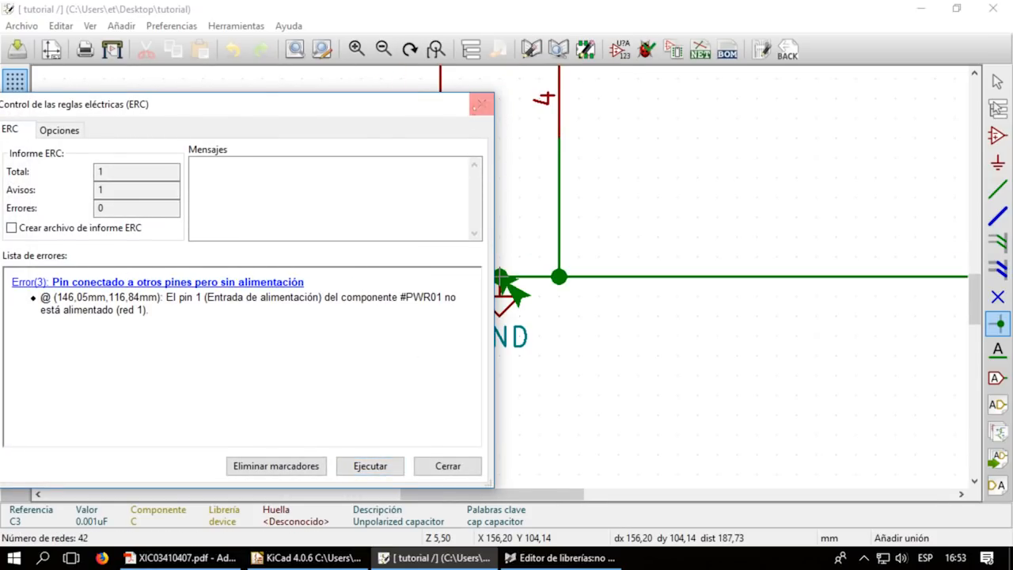
{"action": "left_click", "coordinate": [481, 104]}
- Open the X60008B component U1 from the schematic in the library editor
{"action": "scroll", "coordinate": [502, 274], "scroll_direction": "down", "scroll_amount": 5}
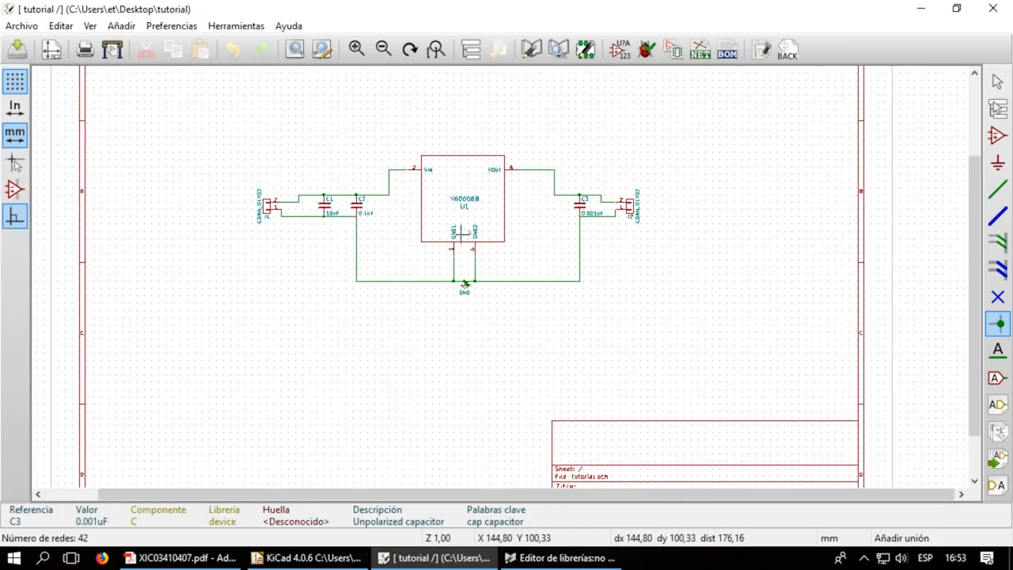
{"action": "scroll", "coordinate": [507, 265], "scroll_direction": "up", "scroll_amount": 1}
{"action": "scroll", "coordinate": [430, 229], "scroll_direction": "up", "scroll_amount": 1}
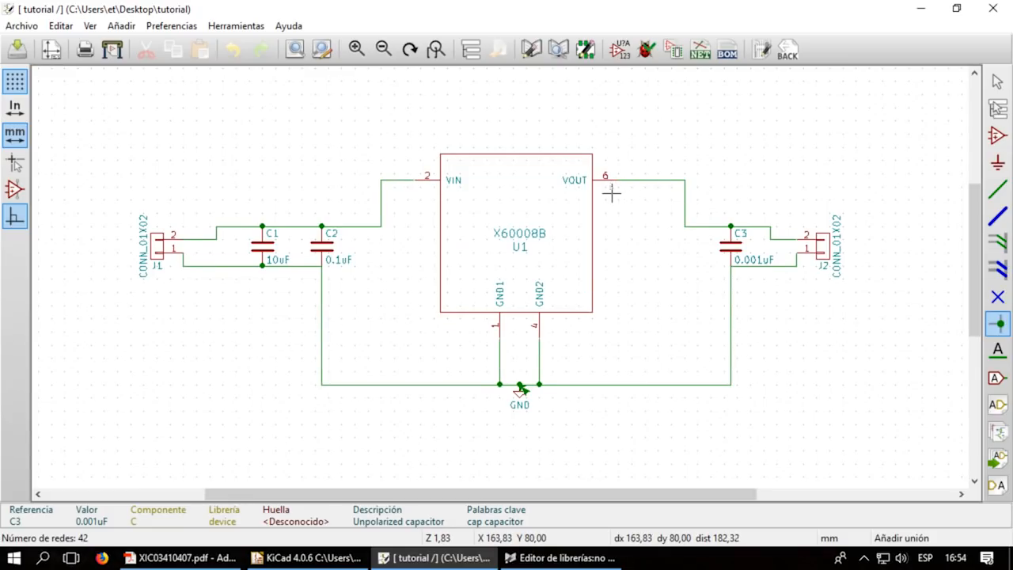
{"action": "left_click", "coordinate": [453, 563]}
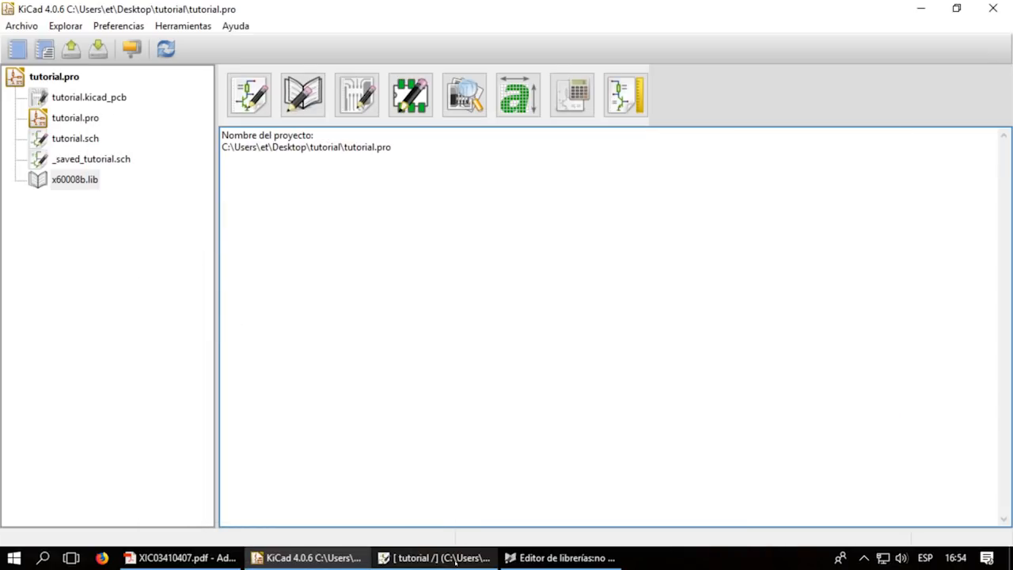
{"action": "left_click", "coordinate": [453, 563]}
{"action": "right_click", "coordinate": [519, 228]}
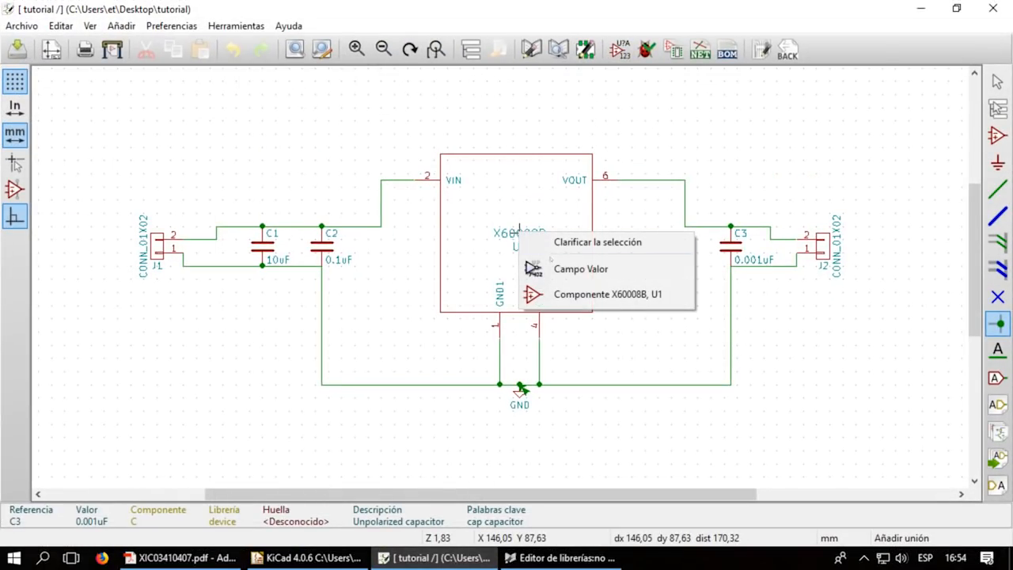
{"action": "left_click", "coordinate": [606, 293]}
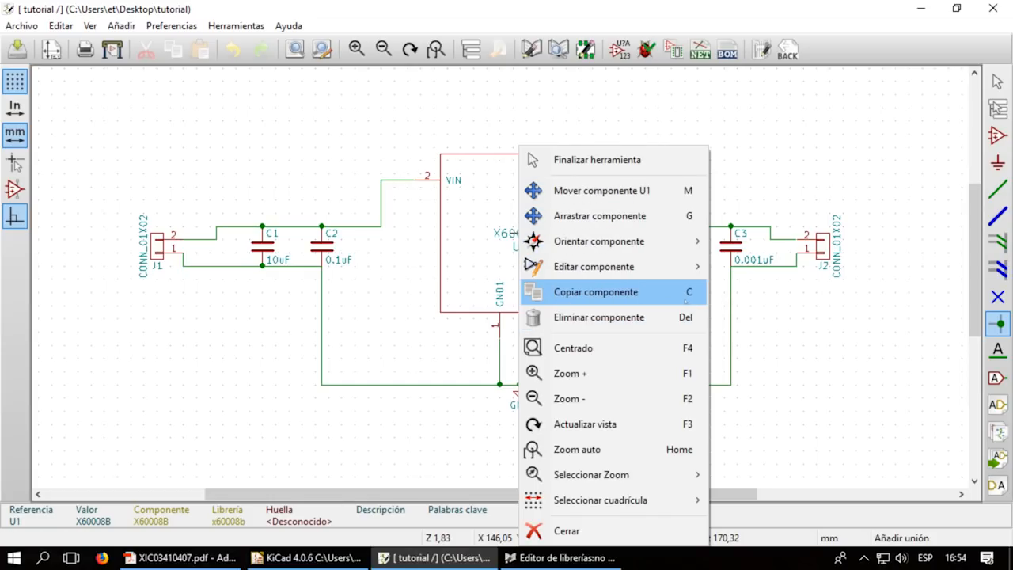
{"action": "mouse_move", "coordinate": [673, 266]}
{"action": "left_click", "coordinate": [784, 367]}
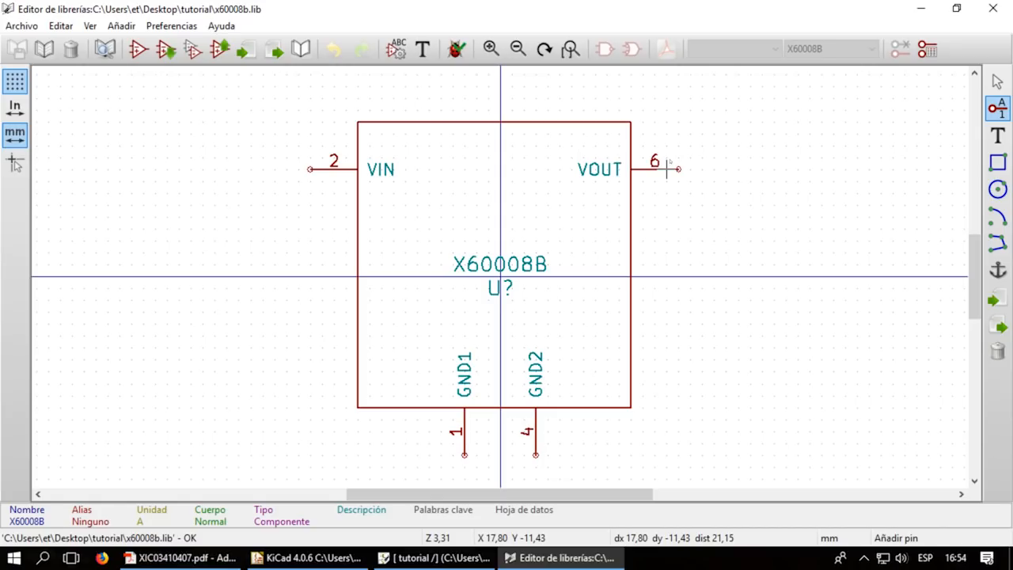
- Review the electrical type options in the VOUT pin's properties, cancel without changes, and close the library editor
{"action": "key", "text": "e"}
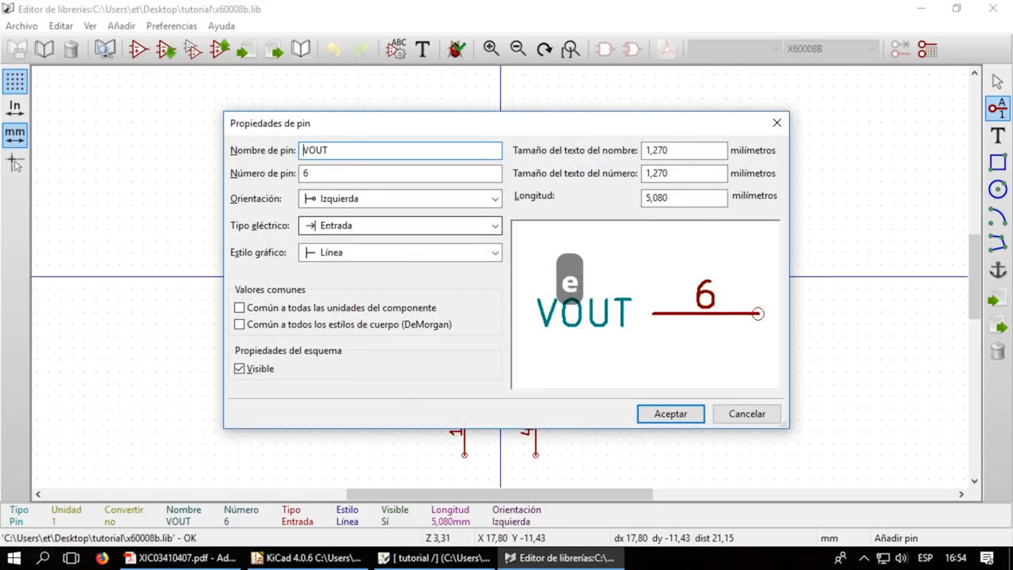
{"action": "left_click", "coordinate": [400, 226]}
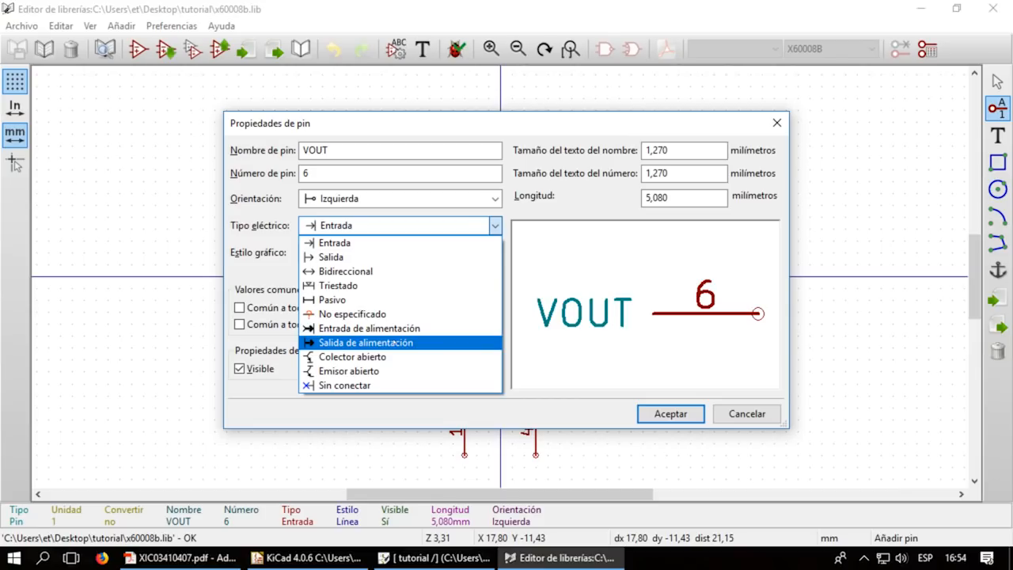
{"action": "key", "text": "Escape"}
{"action": "key", "text": "Escape"}
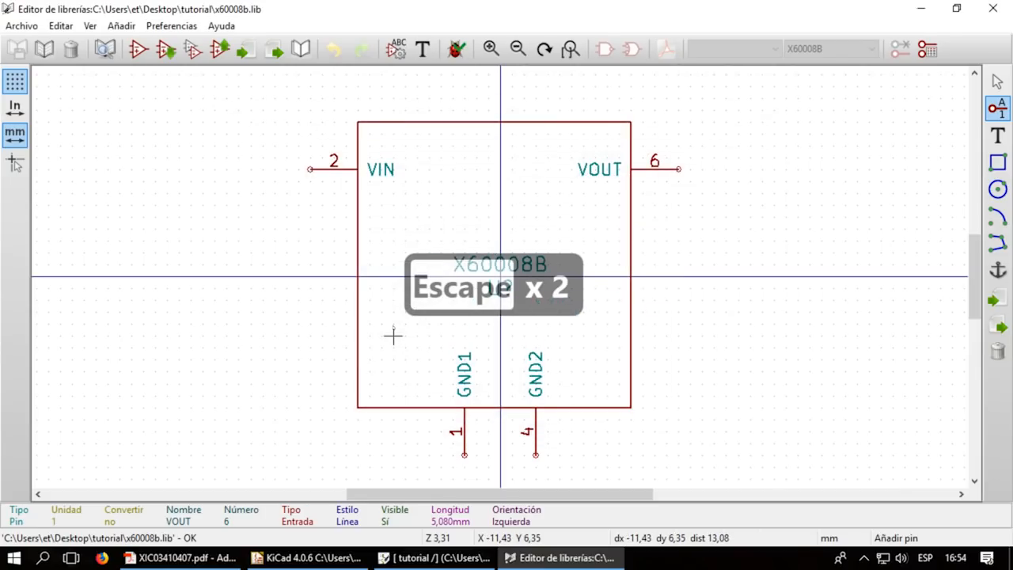
{"action": "key", "text": "Escape"}
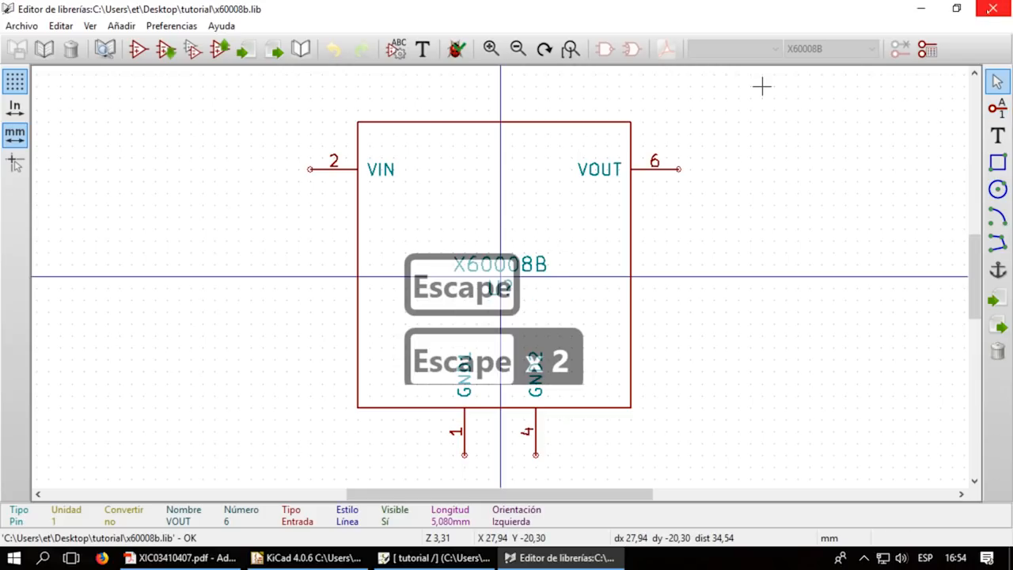
{"action": "left_click", "coordinate": [992, 8]}
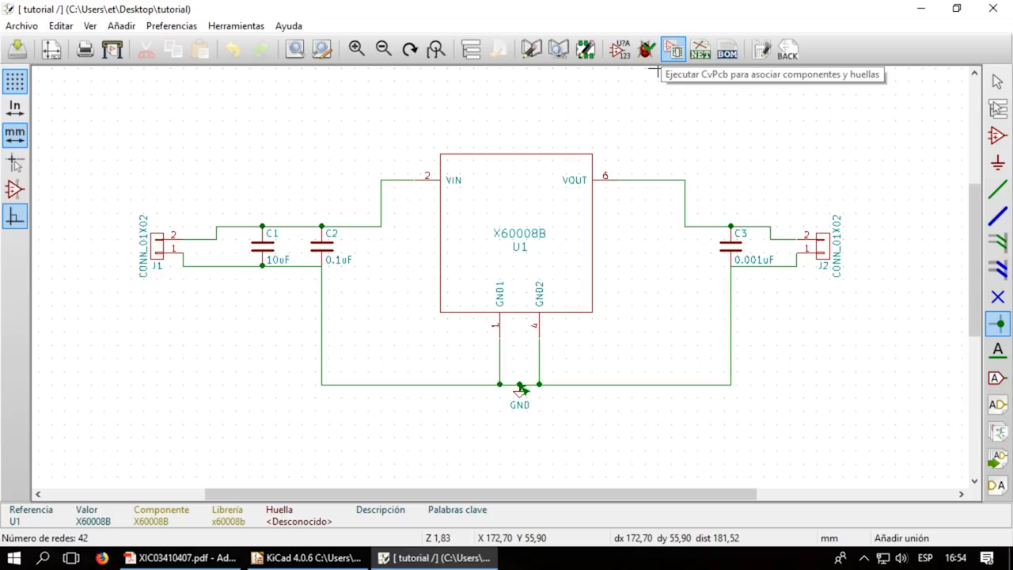
- Run CvPcb from the schematic to associate components with footprints, and select capacitor C1
{"action": "left_click", "coordinate": [664, 51]}
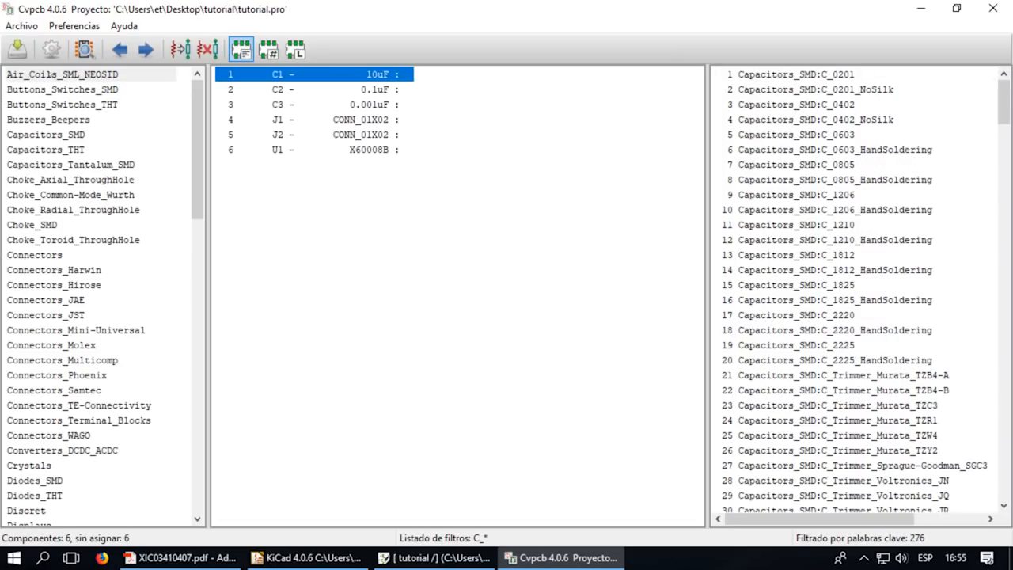
{"action": "left_click", "coordinate": [107, 74]}
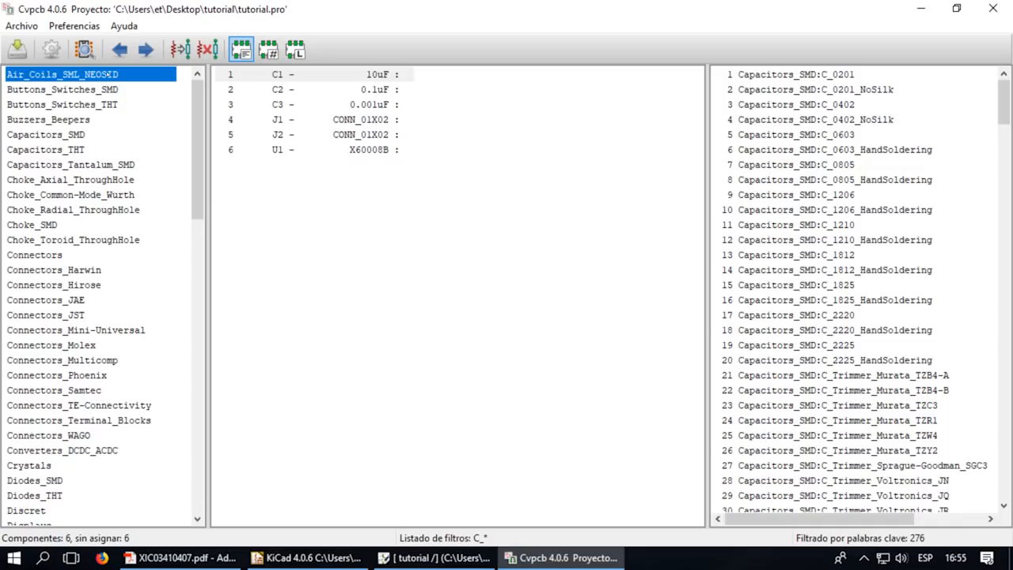
{"action": "left_click", "coordinate": [291, 74]}
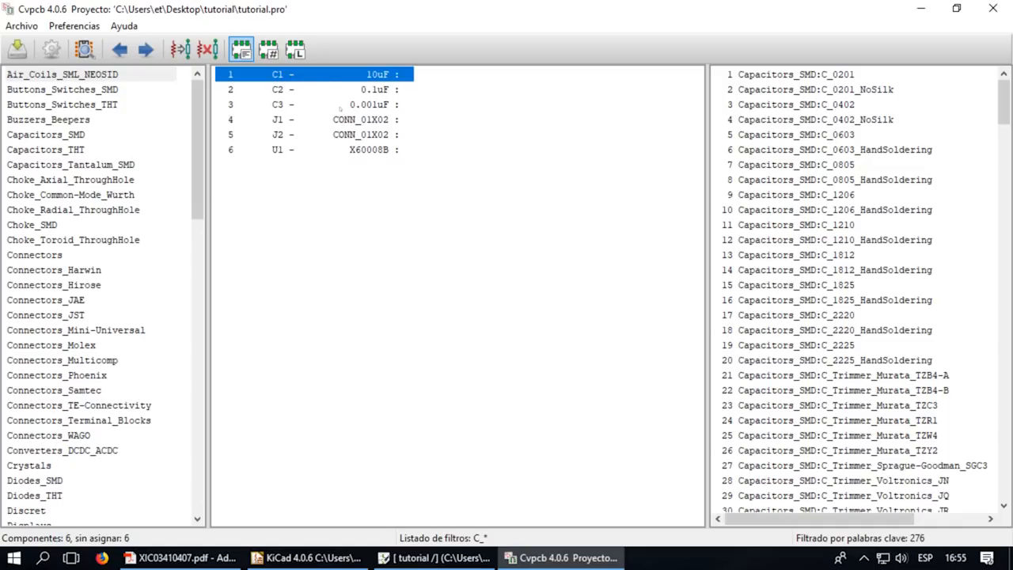
- Assign the Capacitors_SMD:C_0603 footprint to capacitors C1, C2 and C3
{"action": "left_click", "coordinate": [929, 106]}
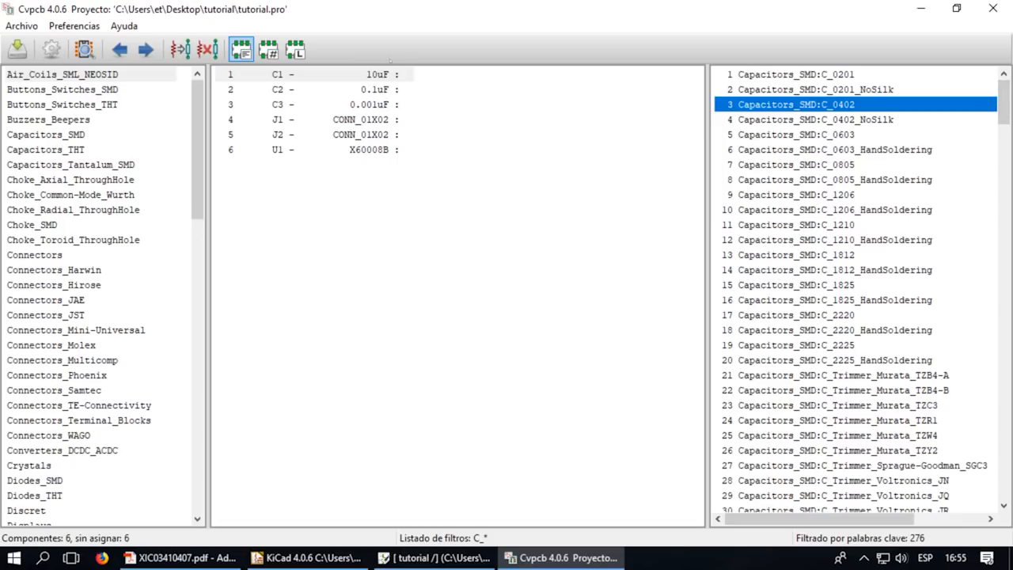
{"action": "left_click", "coordinate": [386, 74]}
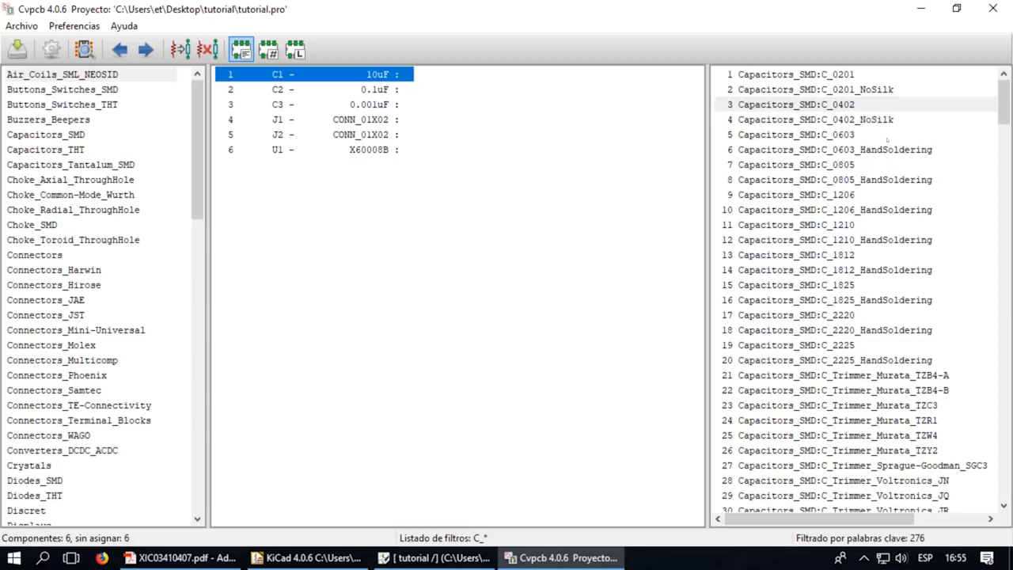
{"action": "left_click", "coordinate": [887, 136]}
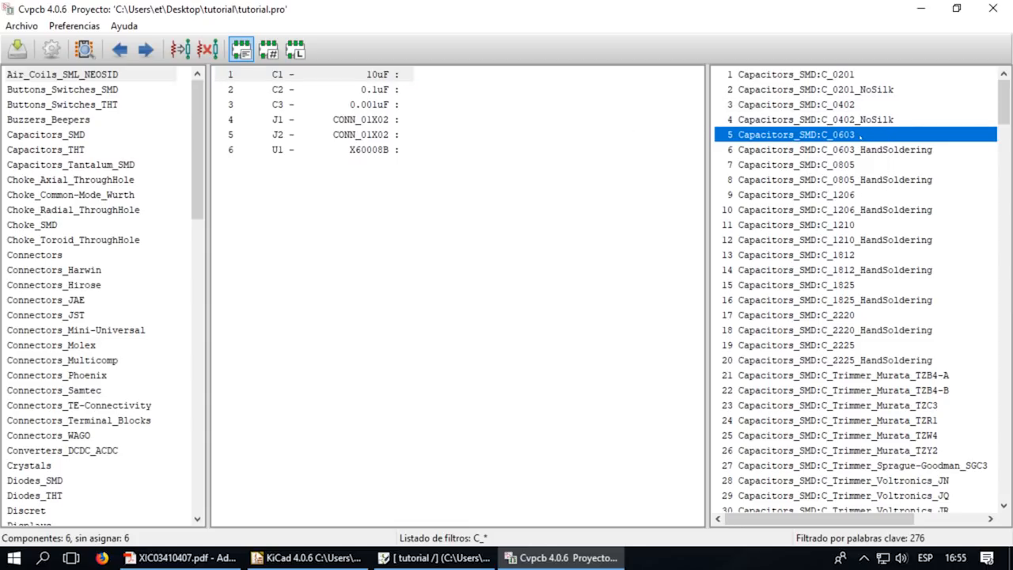
{"action": "double_click", "coordinate": [860, 136]}
{"action": "double_click", "coordinate": [860, 136]}
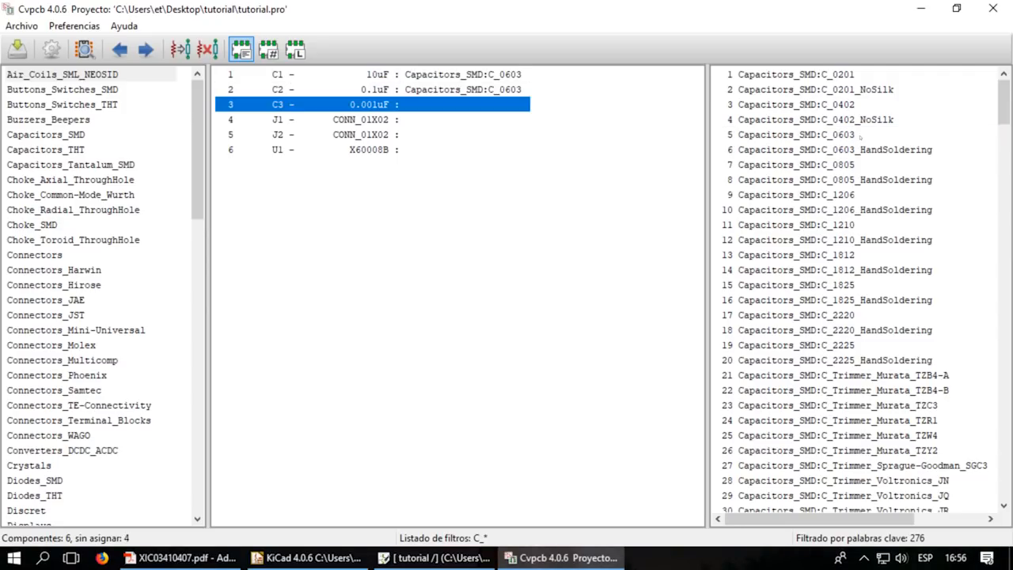
{"action": "double_click", "coordinate": [860, 136]}
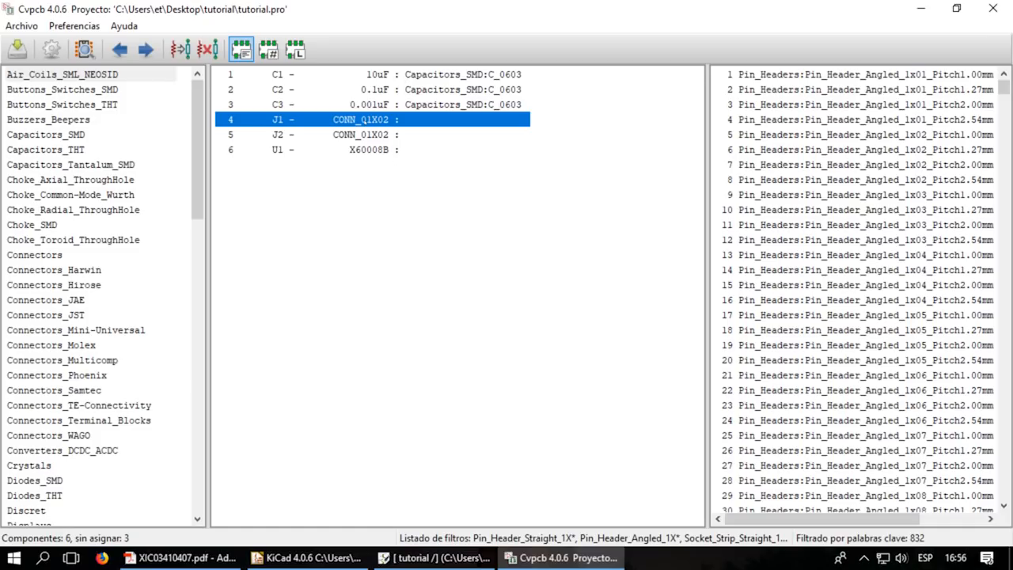
- Assign the through-hole Pin_Headers:Pin_Header_Straight_1x02_Pitch2.54mm footprint to connectors J1 and J2
{"action": "left_click_drag", "start_coordinate": [1006, 87], "coordinate": [1007, 171]}
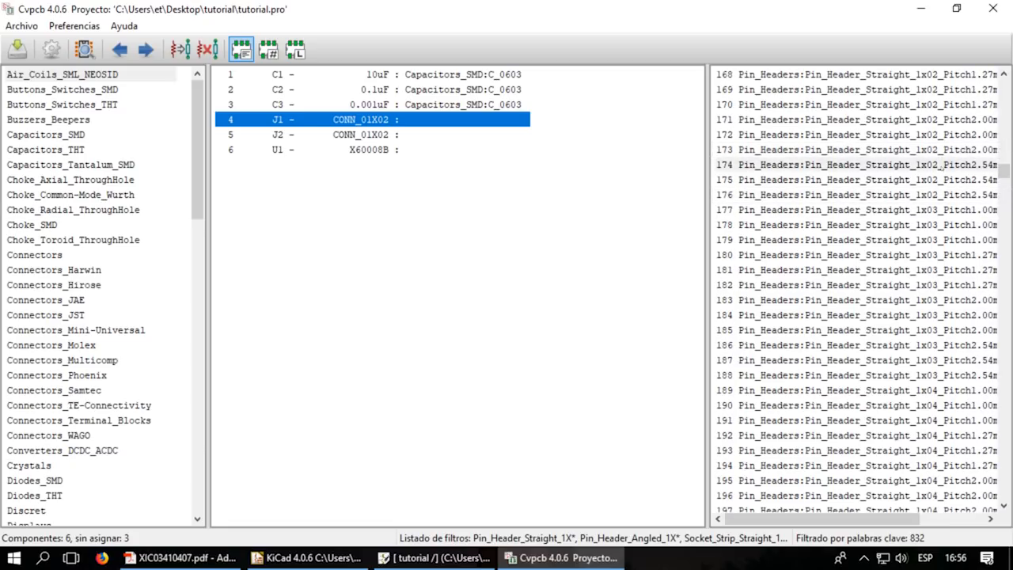
{"action": "left_click", "coordinate": [939, 165]}
{"action": "left_click_drag", "start_coordinate": [699, 244], "coordinate": [666, 244]}
{"action": "left_click", "coordinate": [954, 165]}
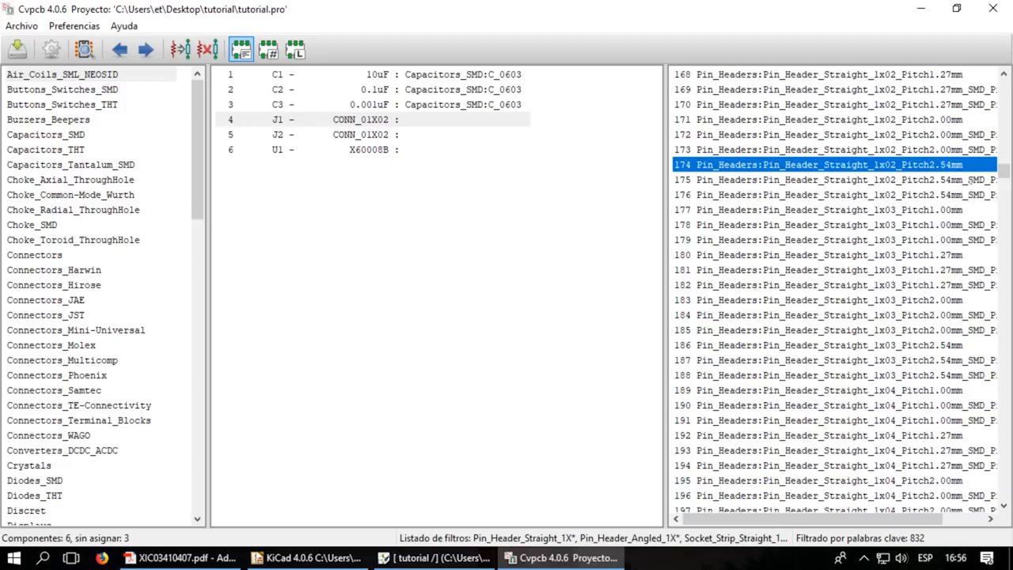
{"action": "left_click", "coordinate": [971, 180]}
{"action": "left_click", "coordinate": [973, 195]}
{"action": "left_click", "coordinate": [976, 180]}
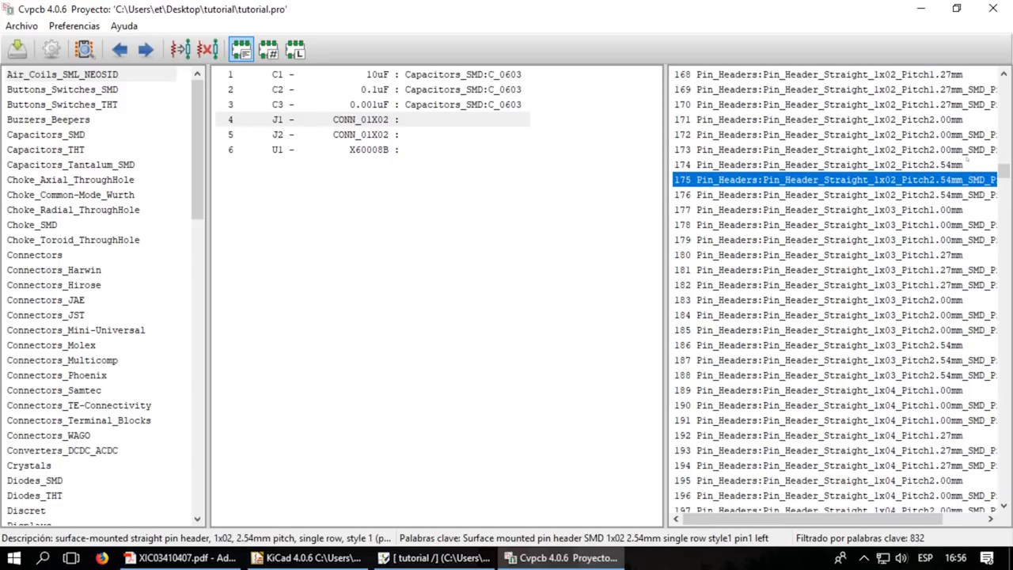
{"action": "left_click", "coordinate": [964, 164]}
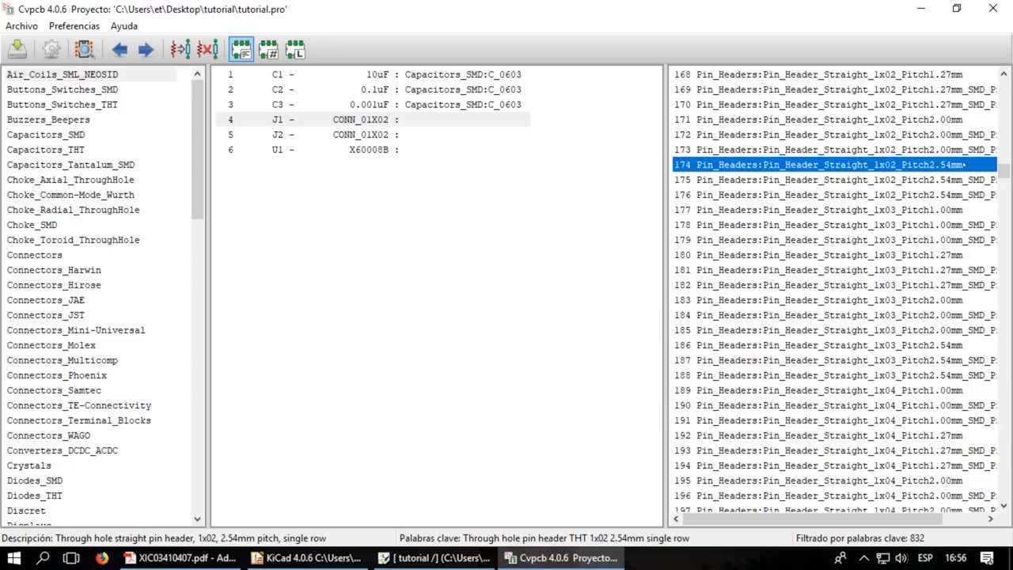
{"action": "double_click", "coordinate": [964, 164]}
{"action": "double_click", "coordinate": [964, 164]}
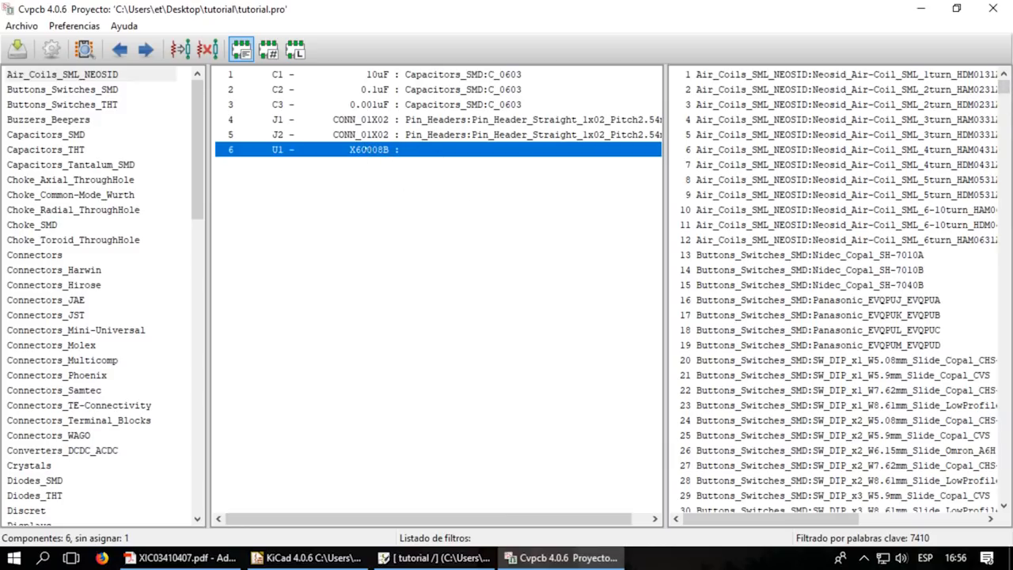
- Switch to the datasheet in Acrobat, examine the package type and dimensions under Packaging Information, and return to CvPcb
{"action": "left_click_drag", "start_coordinate": [1003, 85], "coordinate": [1003, 424]}
{"action": "left_click", "coordinate": [181, 557]}
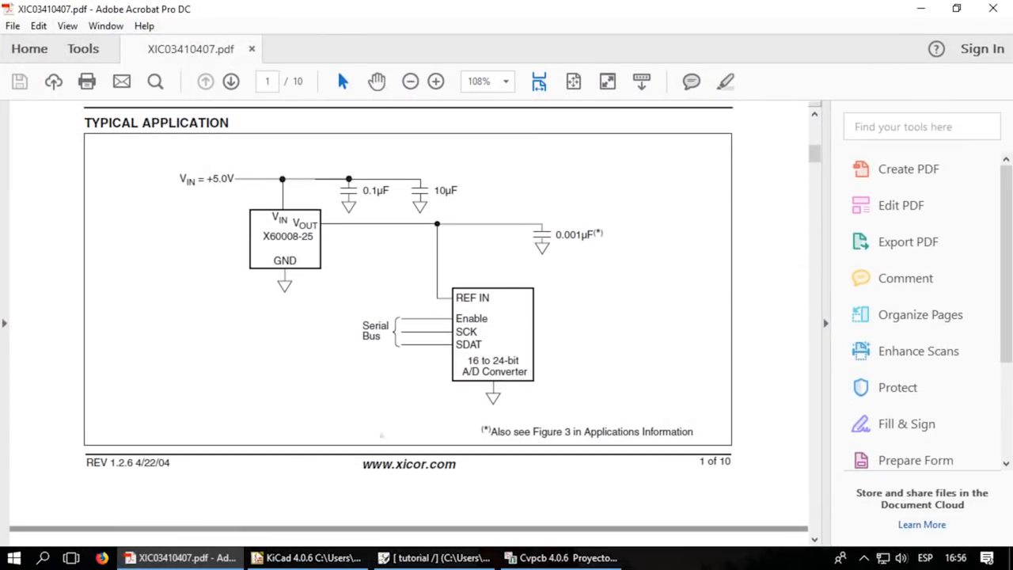
{"action": "left_click_drag", "start_coordinate": [814, 153], "coordinate": [814, 518]}
{"action": "scroll", "coordinate": [721, 443], "scroll_direction": "up", "scroll_amount": 8}
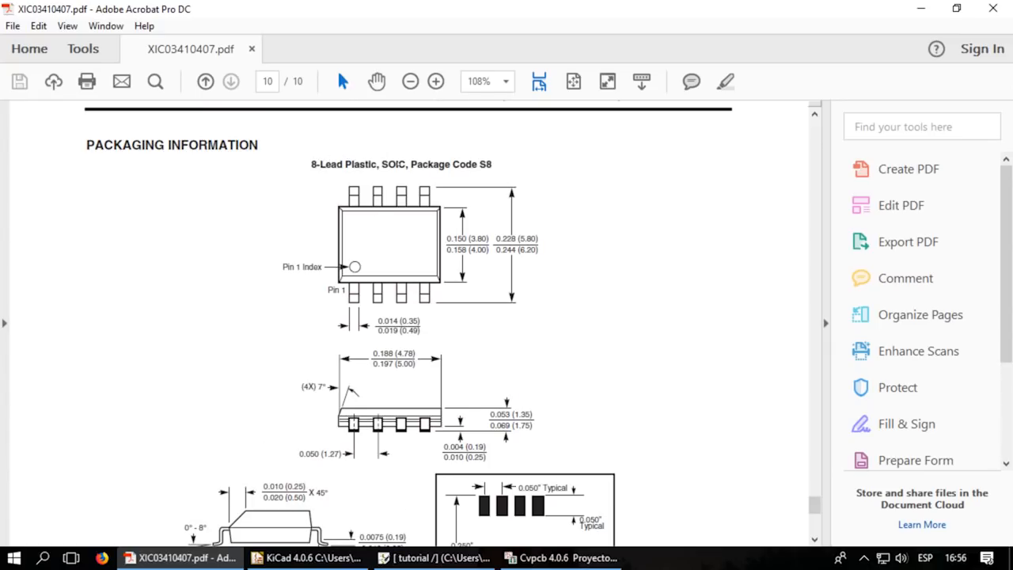
{"action": "left_click_drag", "start_coordinate": [410, 164], "coordinate": [492, 165]}
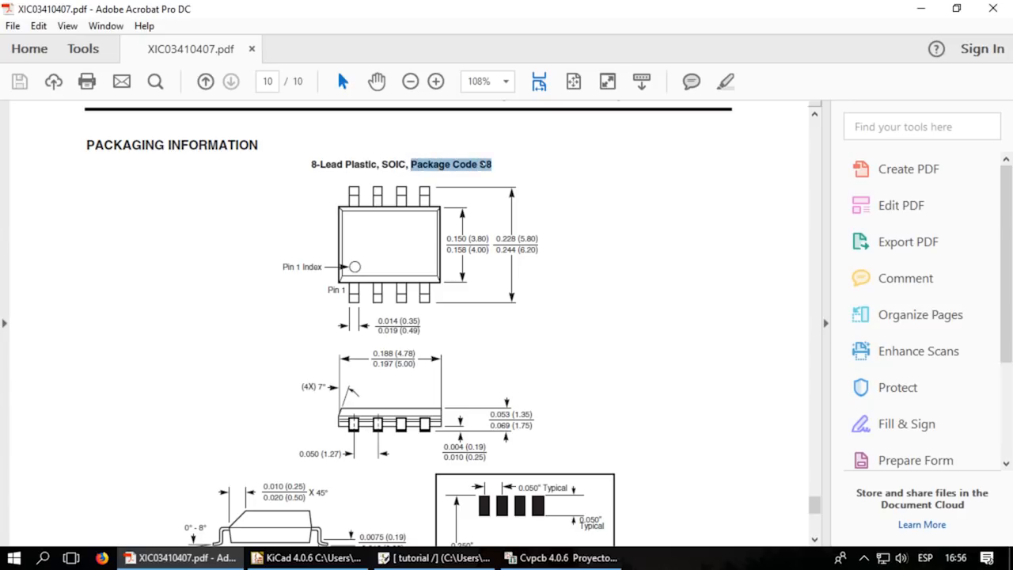
{"action": "scroll", "coordinate": [578, 265], "scroll_direction": "down", "scroll_amount": 1}
{"action": "scroll", "coordinate": [577, 265], "scroll_direction": "down", "scroll_amount": 4}
{"action": "scroll", "coordinate": [579, 267], "scroll_direction": "up", "scroll_amount": 4}
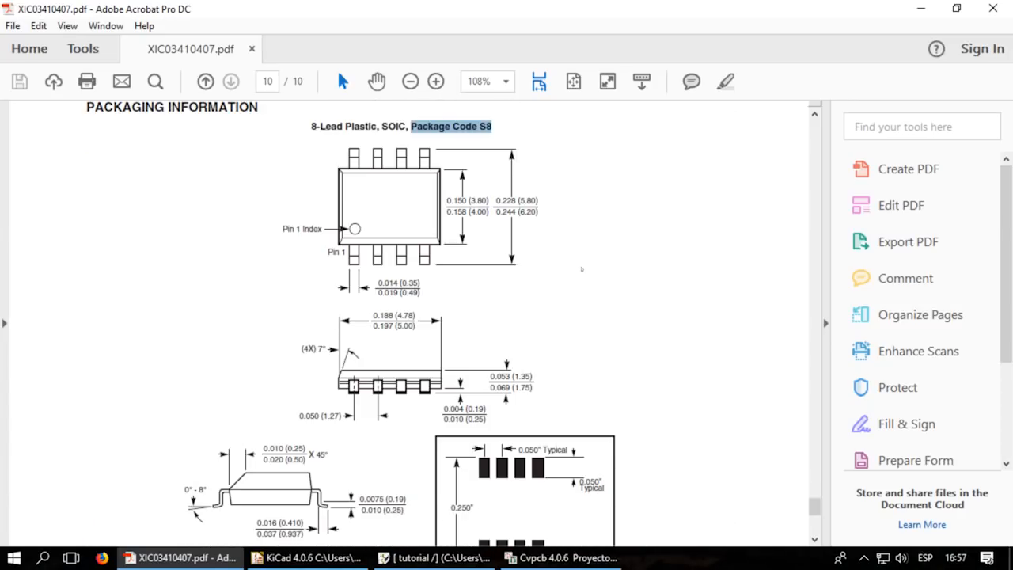
{"action": "scroll", "coordinate": [581, 270], "scroll_direction": "down", "scroll_amount": 1}
{"action": "scroll", "coordinate": [581, 271], "scroll_direction": "up", "scroll_amount": 2}
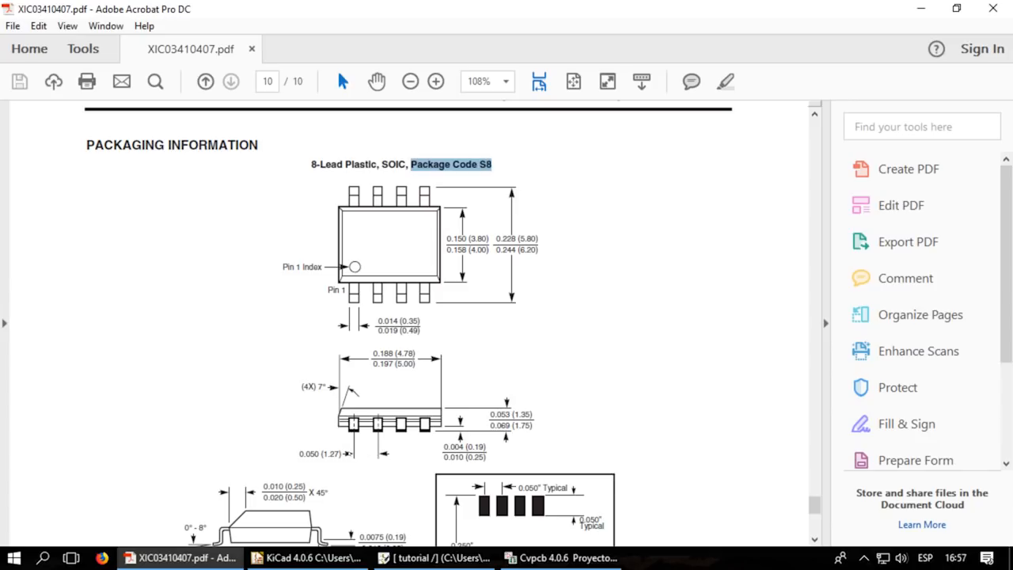
{"action": "left_click", "coordinate": [920, 8]}
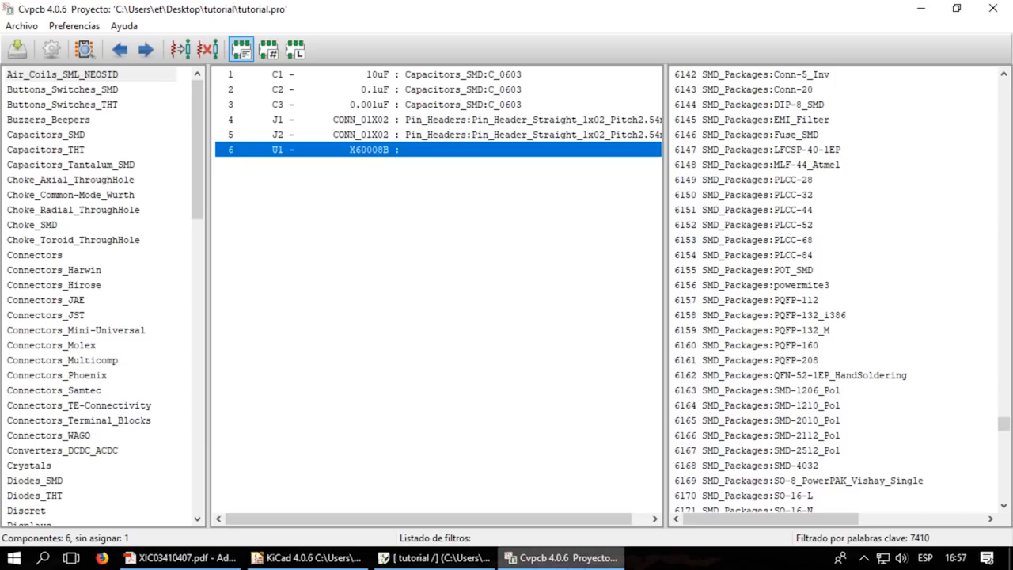
{"action": "left_click", "coordinate": [180, 557]}
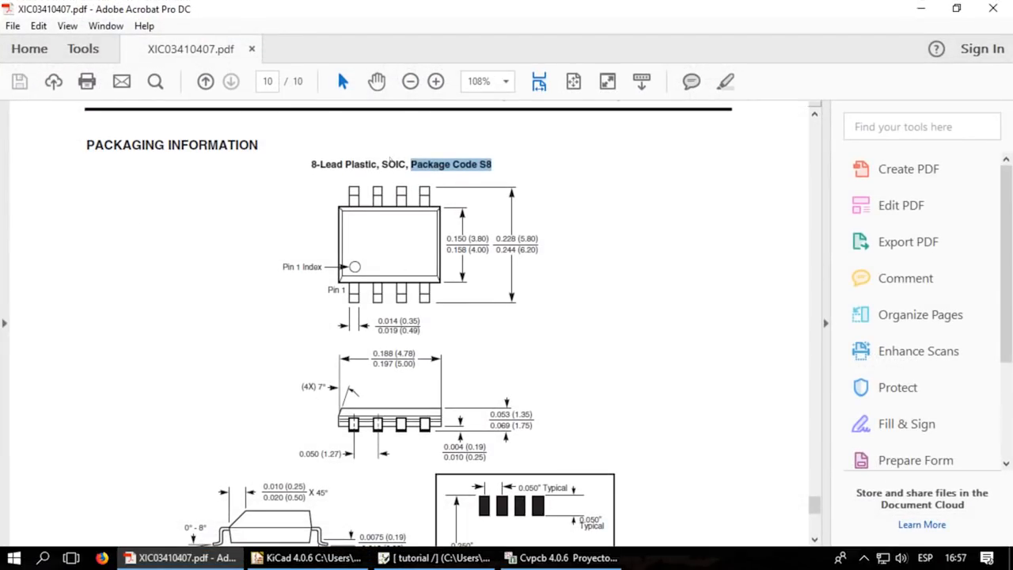
{"action": "double_click", "coordinate": [393, 163]}
{"action": "left_click", "coordinate": [922, 8]}
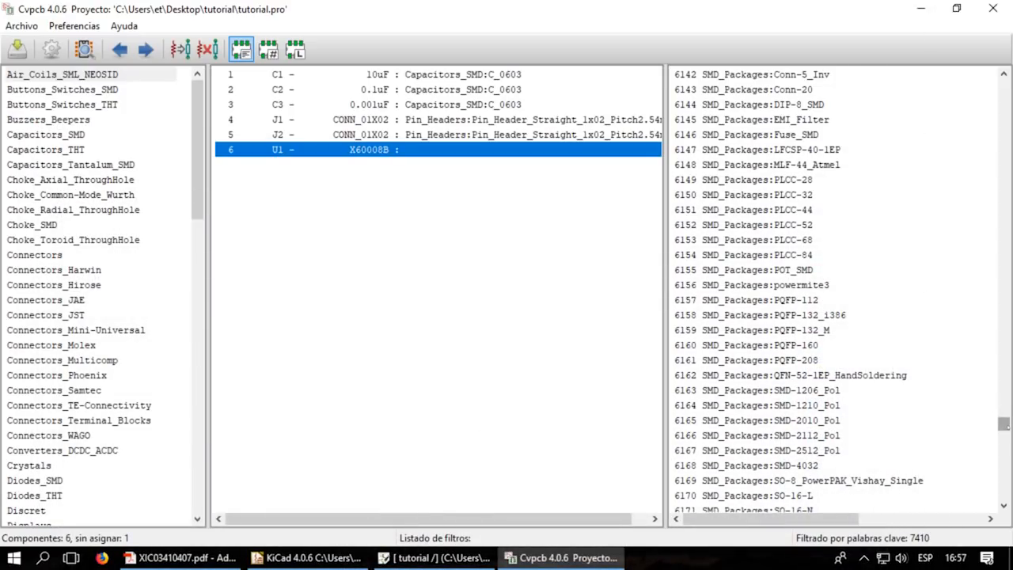
- Look through the SMD_Packages and Housings_SOIC footprint libraries for an 8-lead SOIC package for U1
{"action": "left_click_drag", "start_coordinate": [1008, 426], "coordinate": [1006, 429]}
{"action": "scroll", "coordinate": [897, 331], "scroll_direction": "up", "scroll_amount": 12}
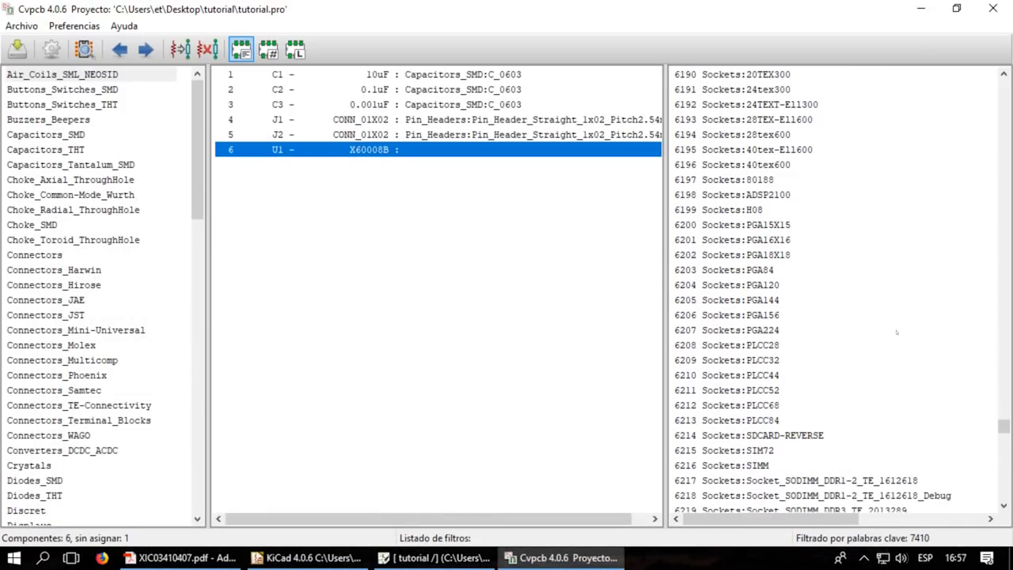
{"action": "scroll", "coordinate": [897, 331], "scroll_direction": "up", "scroll_amount": 6}
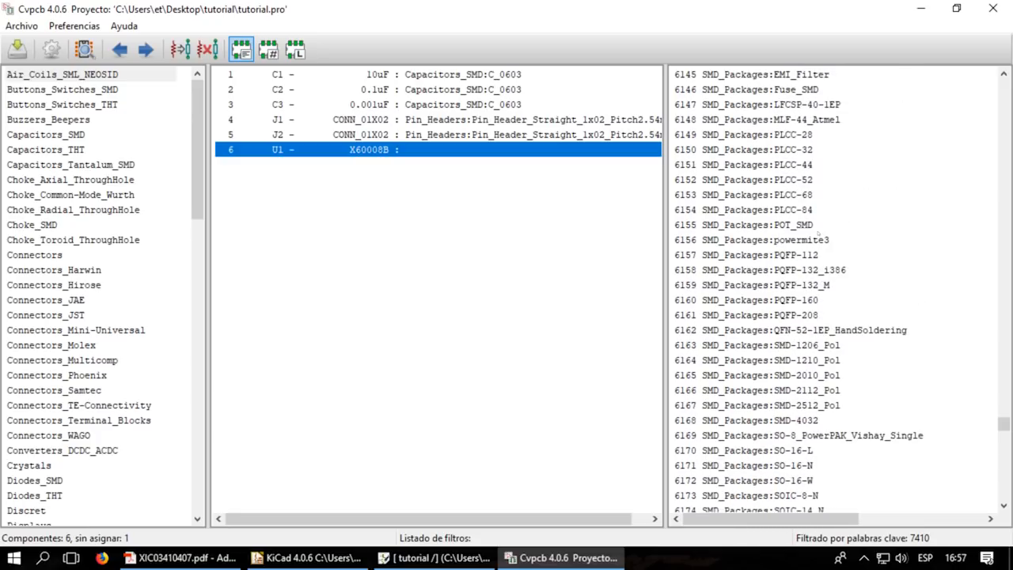
{"action": "scroll", "coordinate": [833, 282], "scroll_direction": "up", "scroll_amount": 13}
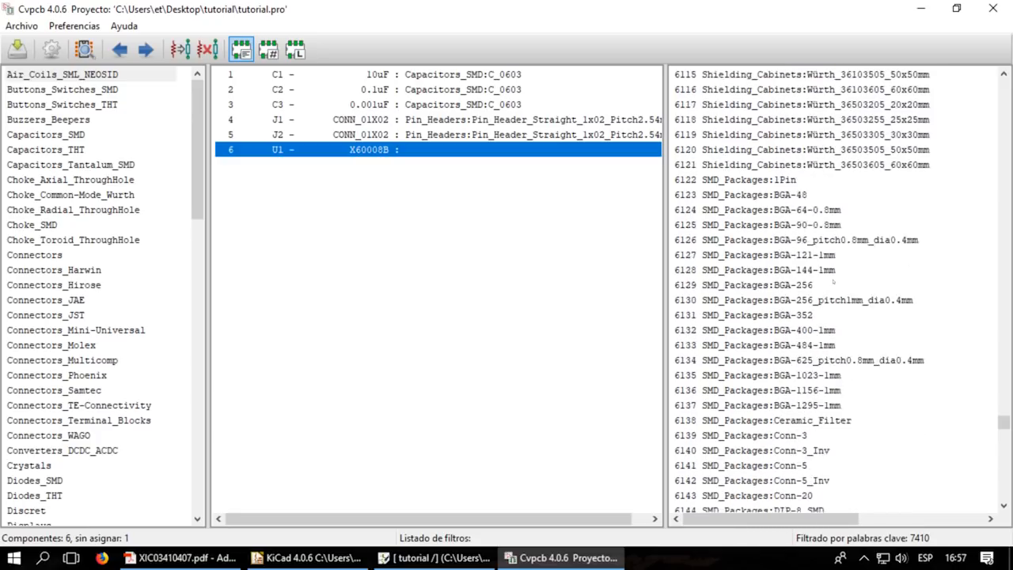
{"action": "scroll", "coordinate": [833, 282], "scroll_direction": "down", "scroll_amount": 6}
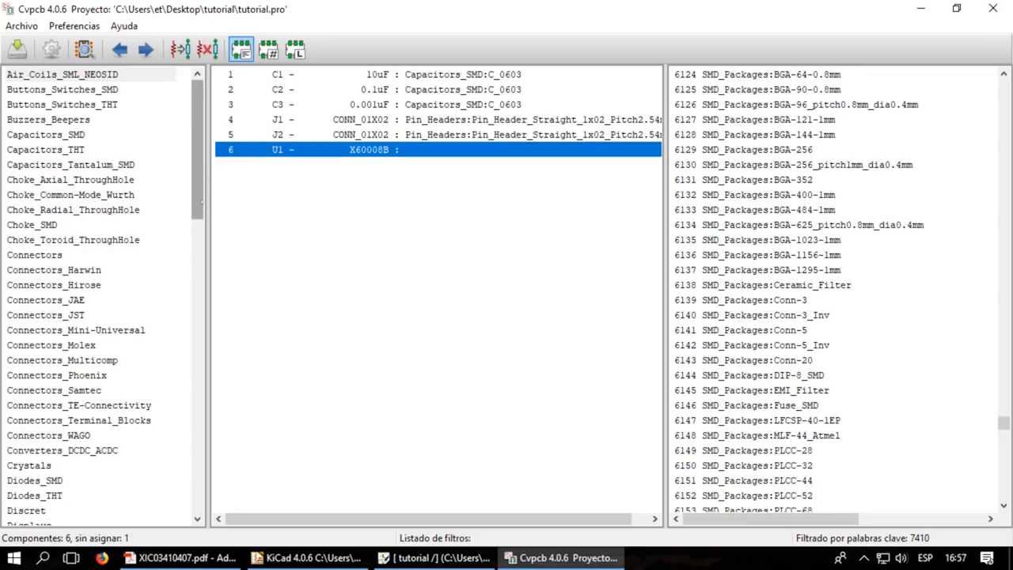
{"action": "scroll", "coordinate": [73, 239], "scroll_direction": "down", "scroll_amount": 12}
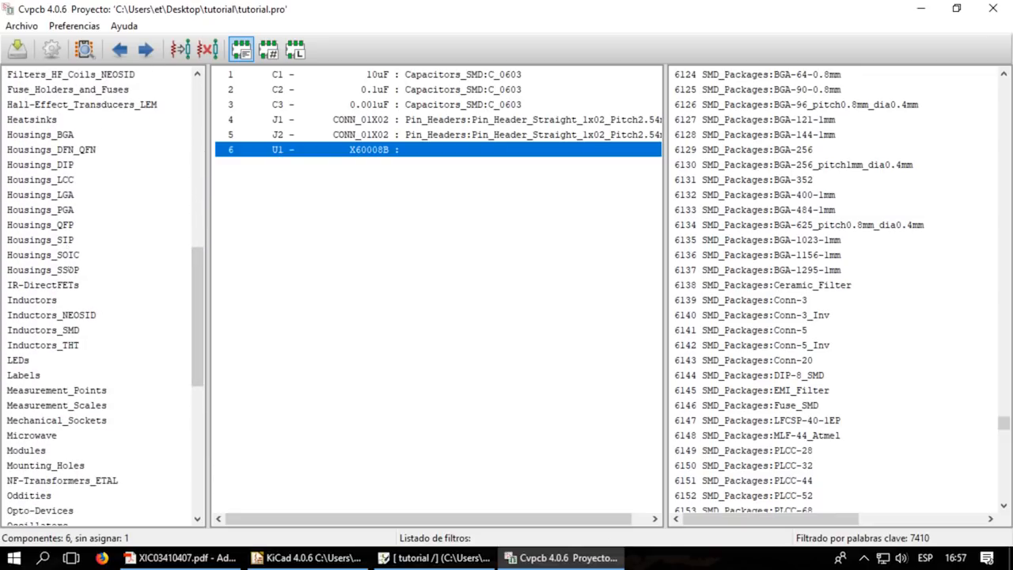
{"action": "left_click", "coordinate": [71, 255]}
{"action": "left_click_drag", "start_coordinate": [1003, 423], "coordinate": [989, 275]}
{"action": "scroll", "coordinate": [816, 225], "scroll_direction": "down", "scroll_amount": 20}
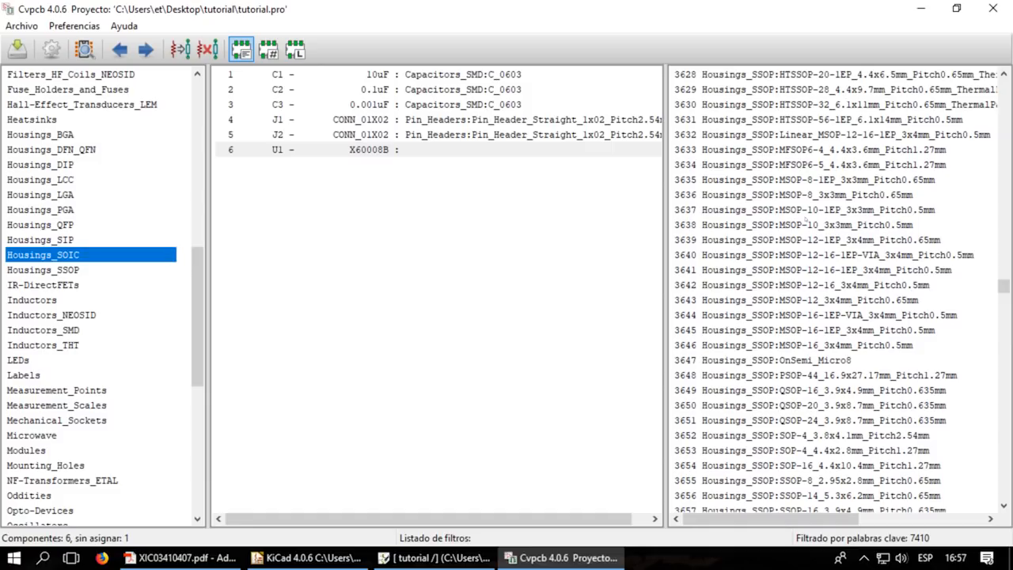
{"action": "scroll", "coordinate": [805, 219], "scroll_direction": "up", "scroll_amount": 9}
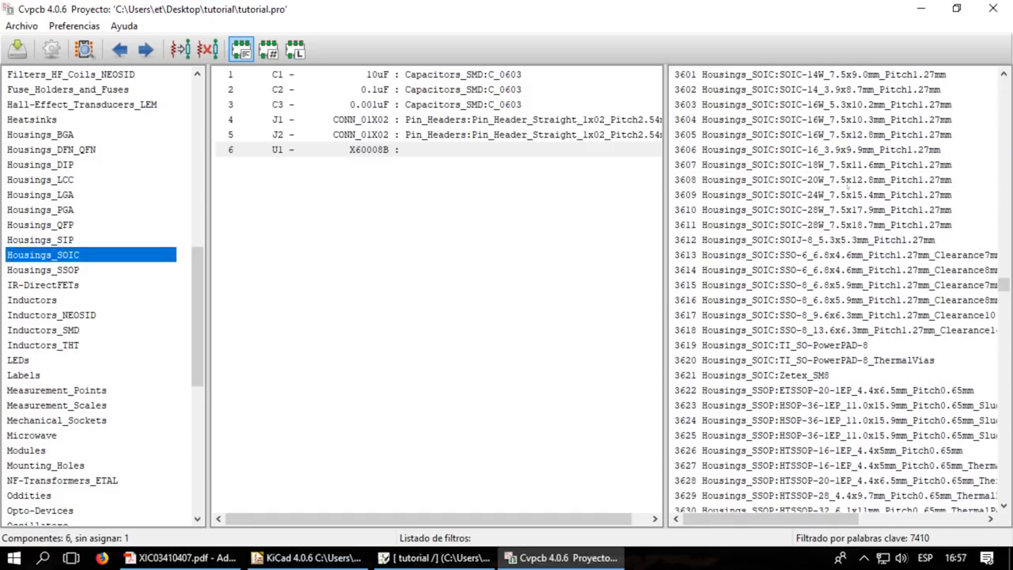
{"action": "scroll", "coordinate": [847, 186], "scroll_direction": "up", "scroll_amount": 3}
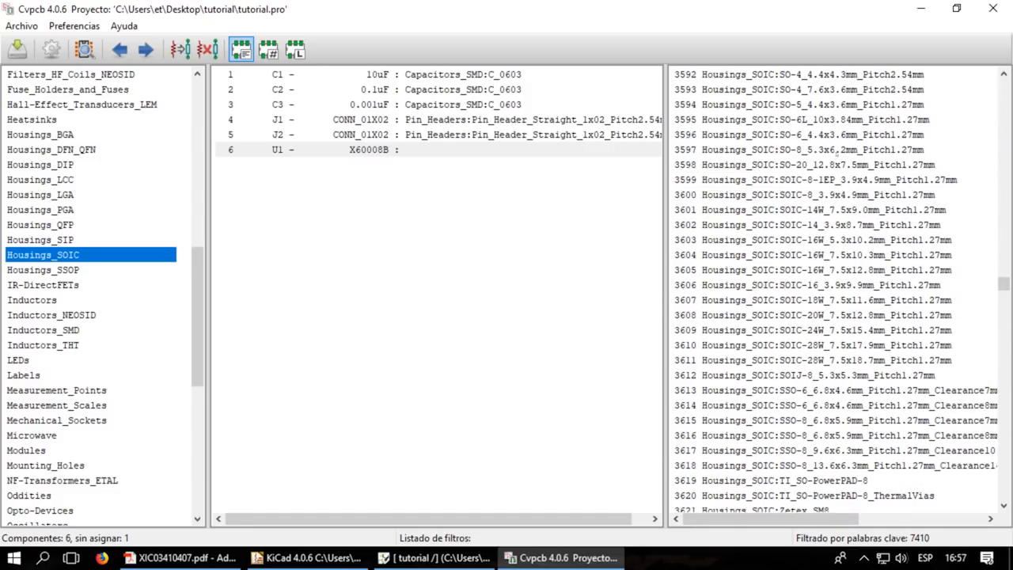
- Check the SOIC-8 body dimensions against the Acrobat datasheet and assign Housings_SOIC:SOIC-8_3.9x4.9mm_Pitch1.27mm to U1 in CvPcb
{"action": "left_click", "coordinate": [835, 150]}
{"action": "scroll", "coordinate": [863, 204], "scroll_direction": "up", "scroll_amount": 1}
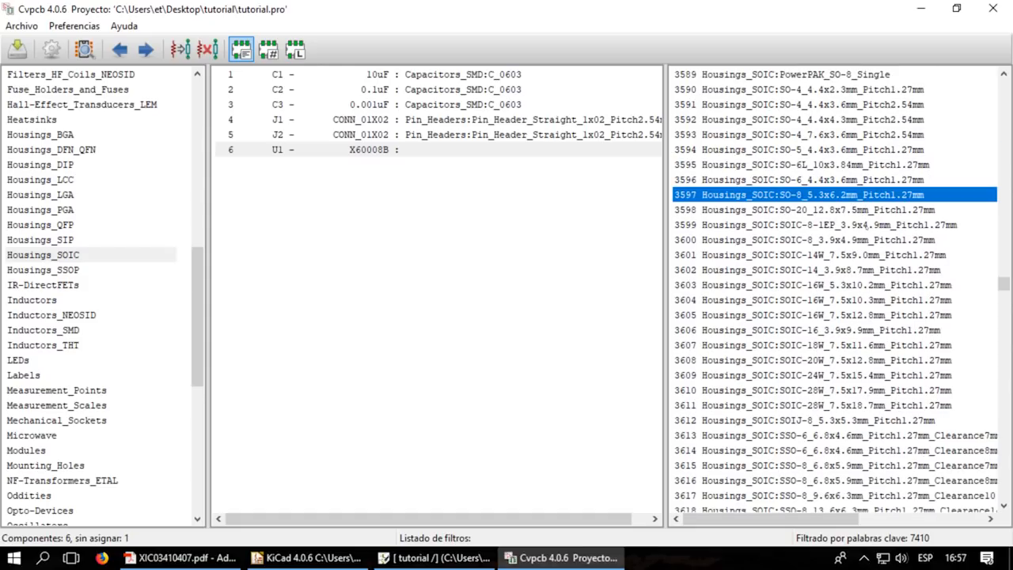
{"action": "left_click", "coordinate": [825, 240]}
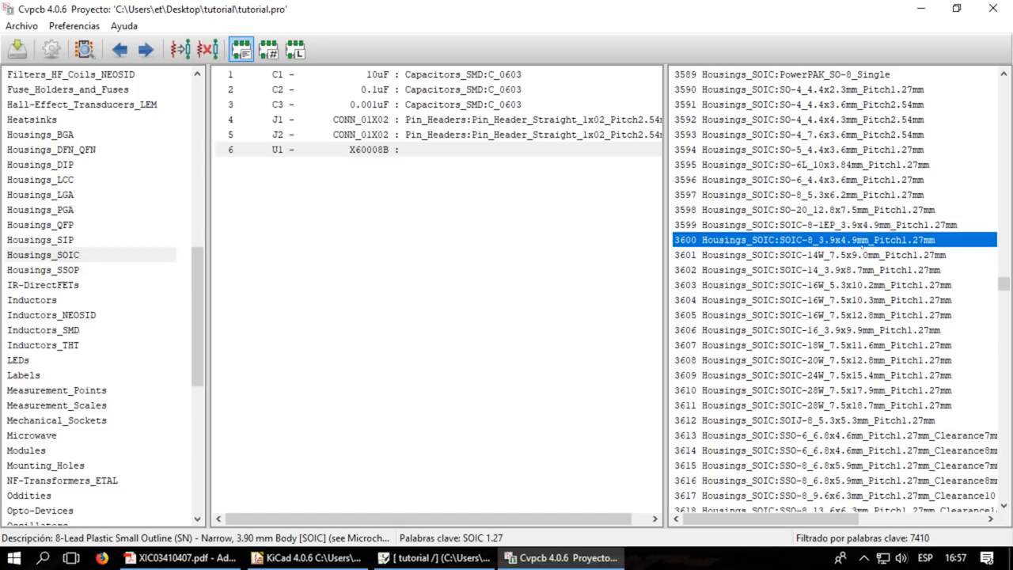
{"action": "key", "text": "alt+Tab"}
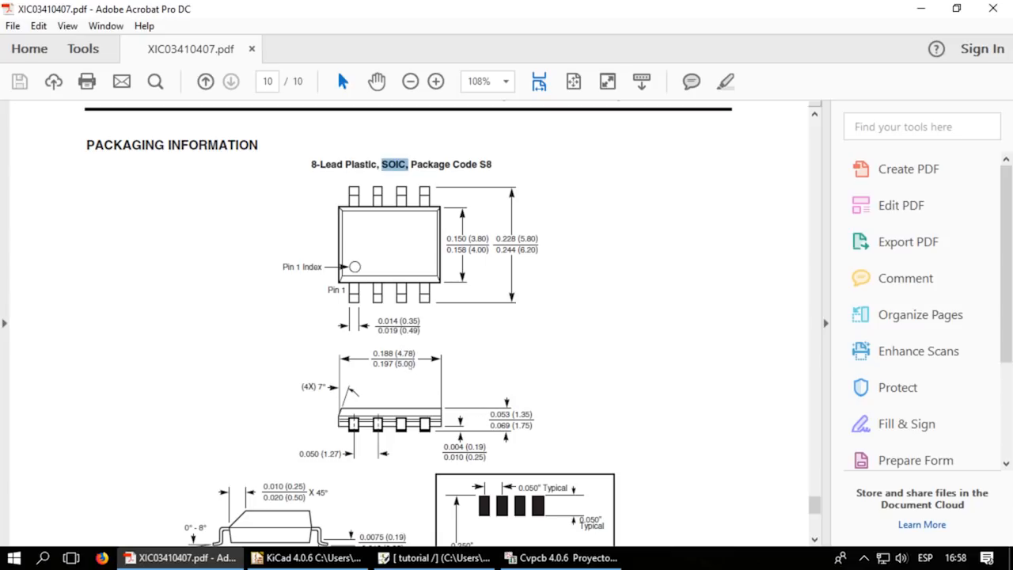
{"action": "key", "text": "alt+Tab"}
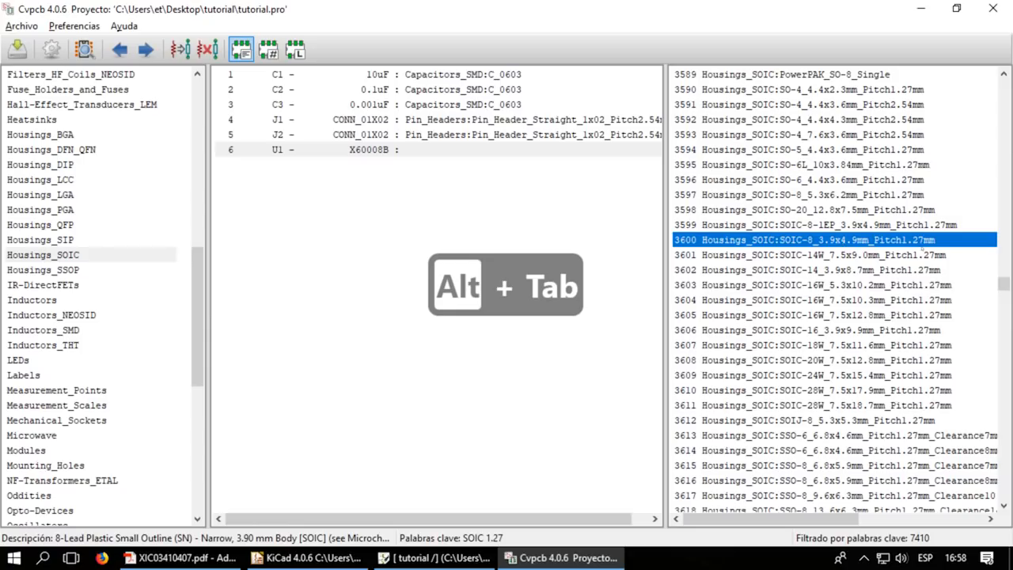
{"action": "double_click", "coordinate": [921, 245]}
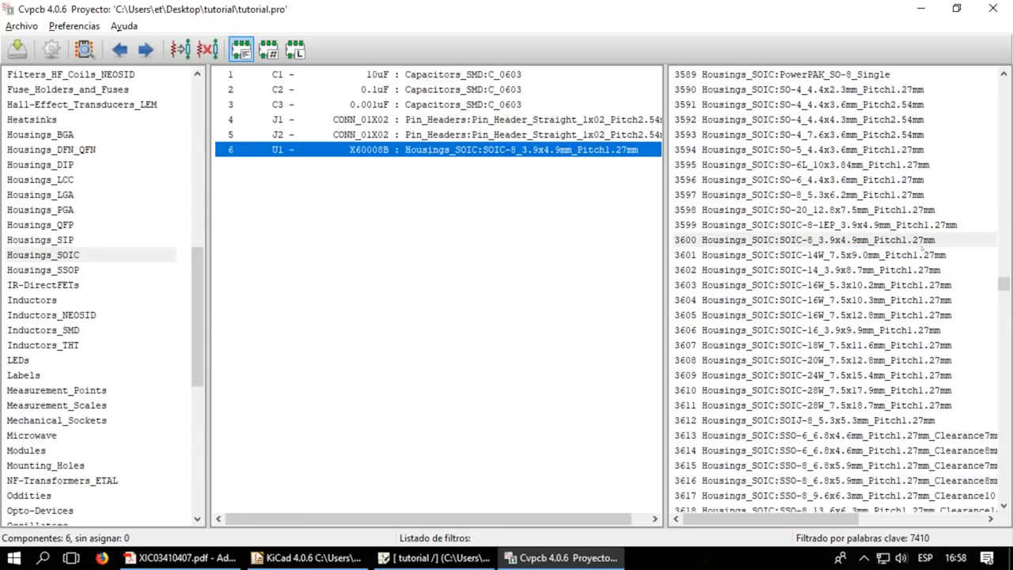
- Save the footprint associations, close CvPcb and return to the tutorial schematic
{"action": "left_click", "coordinate": [17, 49]}
{"action": "left_click", "coordinate": [993, 9]}
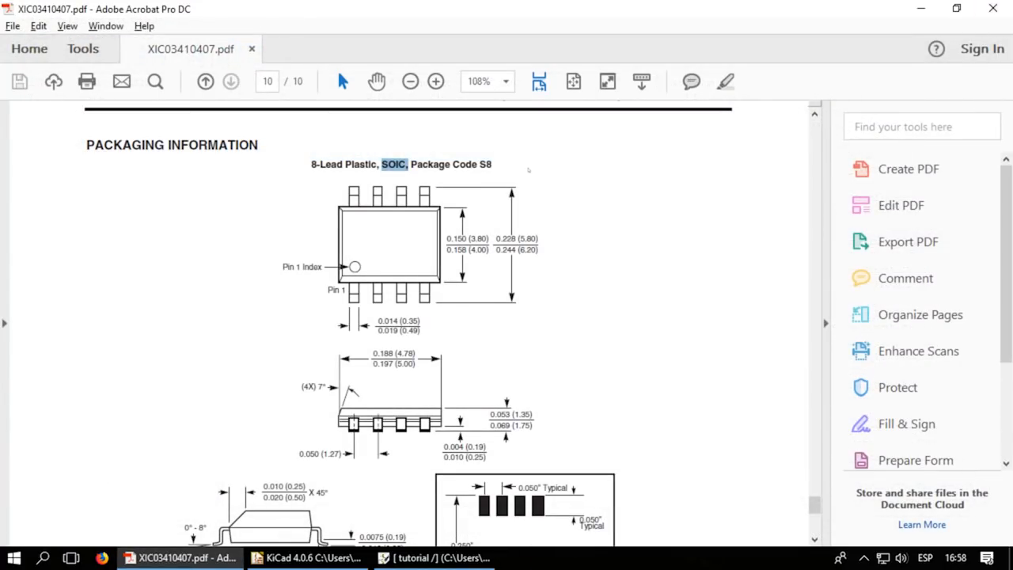
{"action": "left_click", "coordinate": [307, 557]}
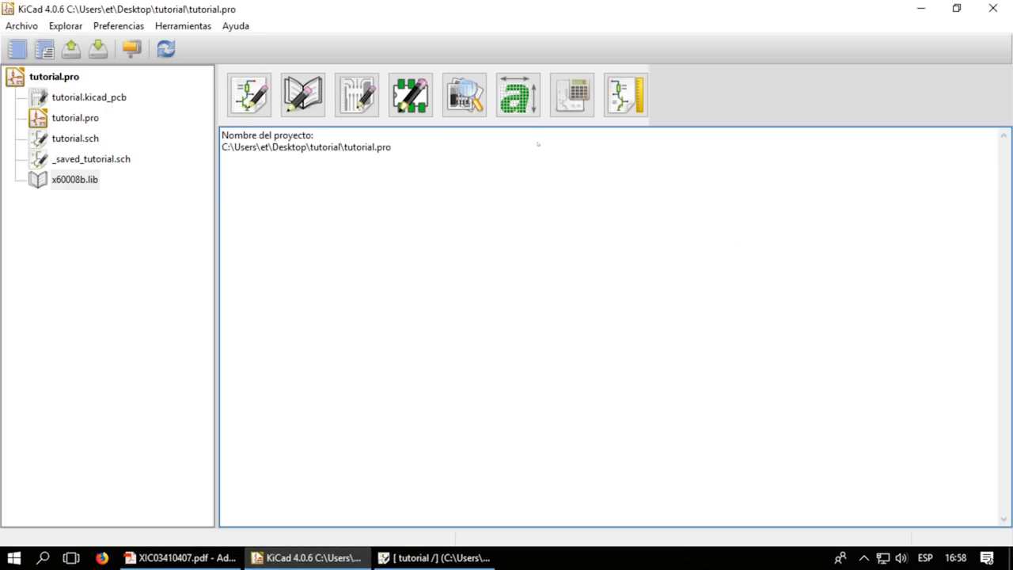
{"action": "left_click", "coordinate": [433, 557]}
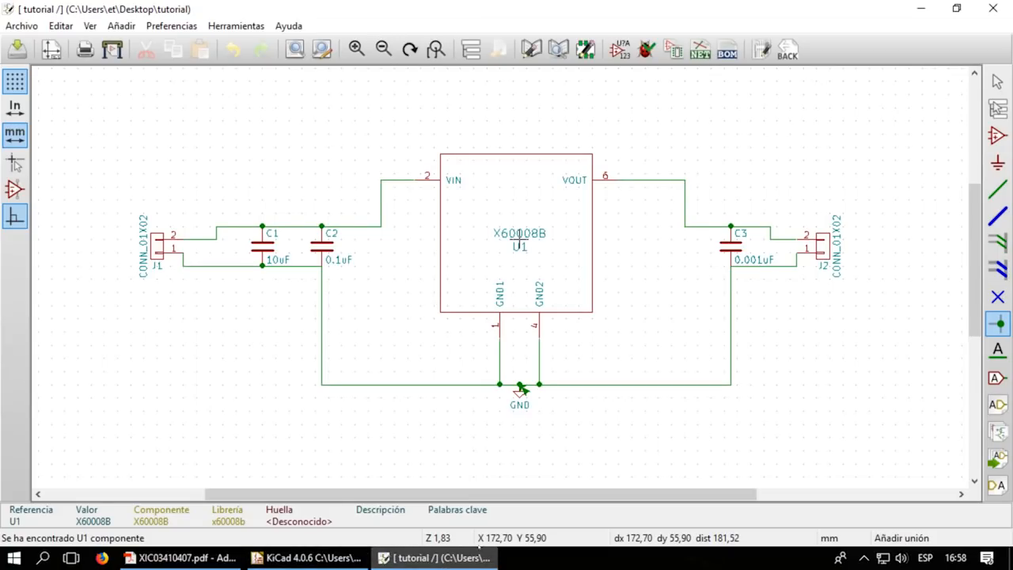
- Generate the schematic's netlist in the default Pcbnew format and save it as tutorial in the project folder
{"action": "left_click", "coordinate": [699, 50]}
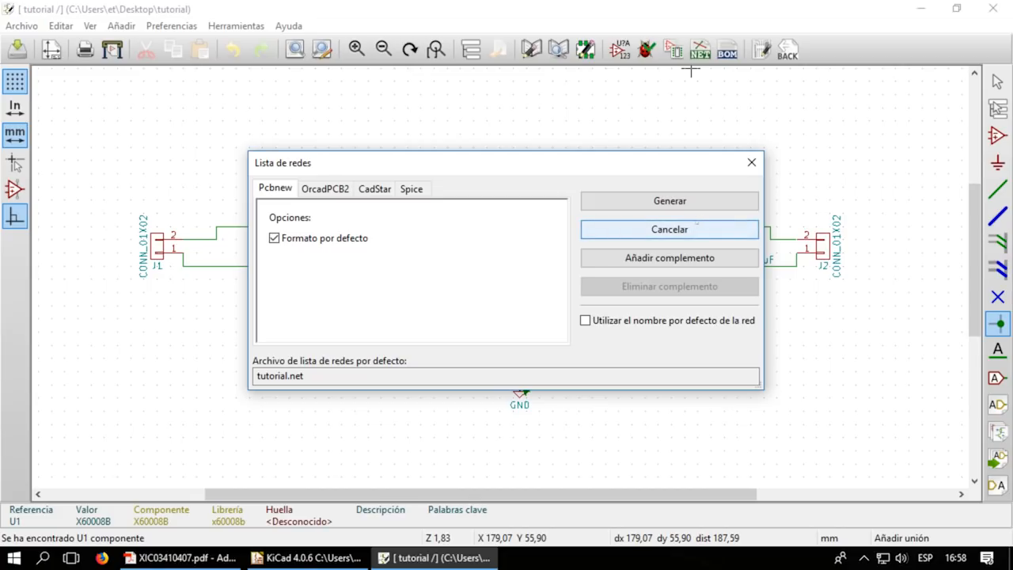
{"action": "left_click", "coordinate": [702, 208]}
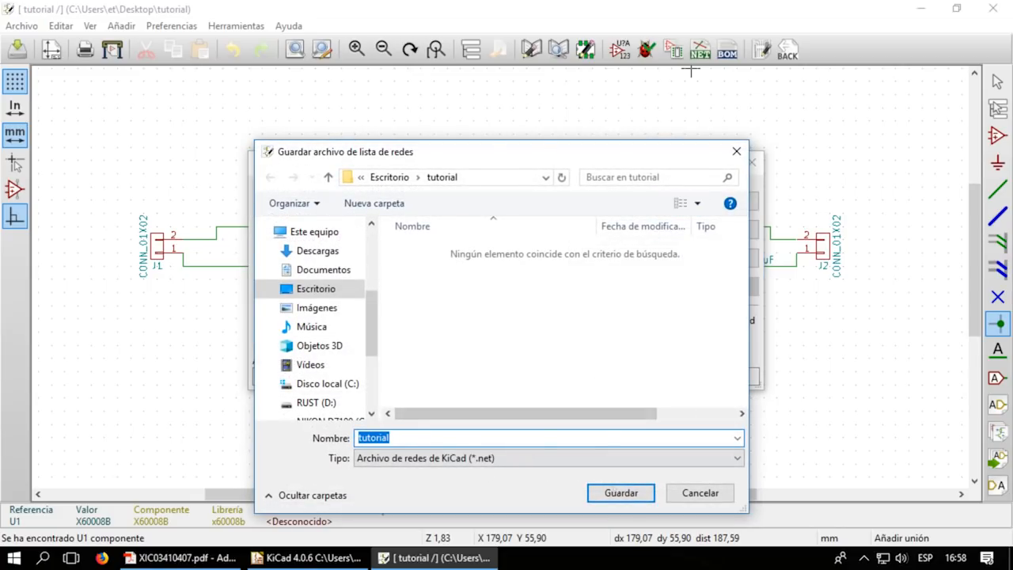
{"action": "left_click", "coordinate": [621, 492]}
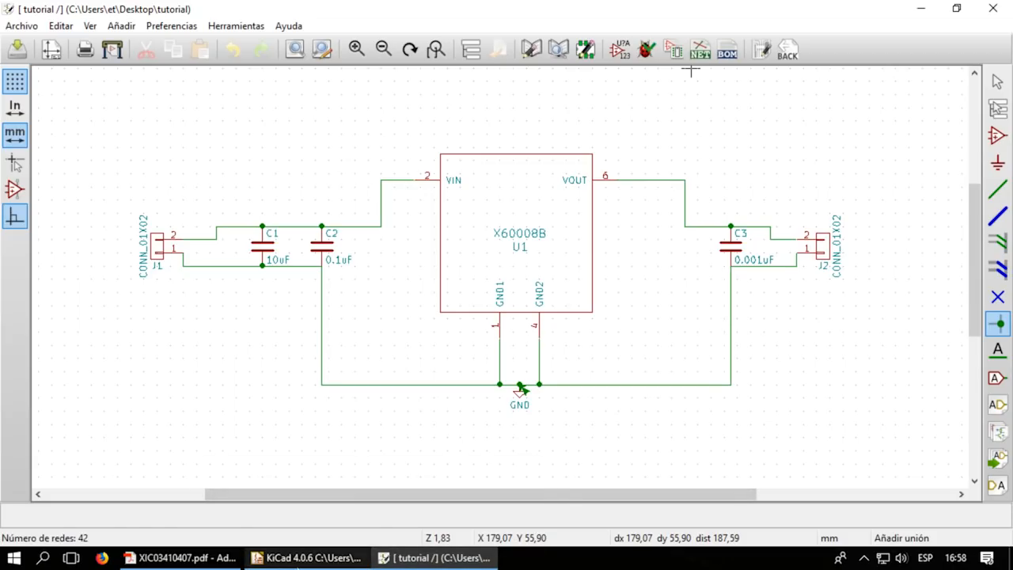
- Switch to the KiCad project manager and open the tutorial.kicad_pcb board in Pcbnew
{"action": "left_click", "coordinate": [297, 564]}
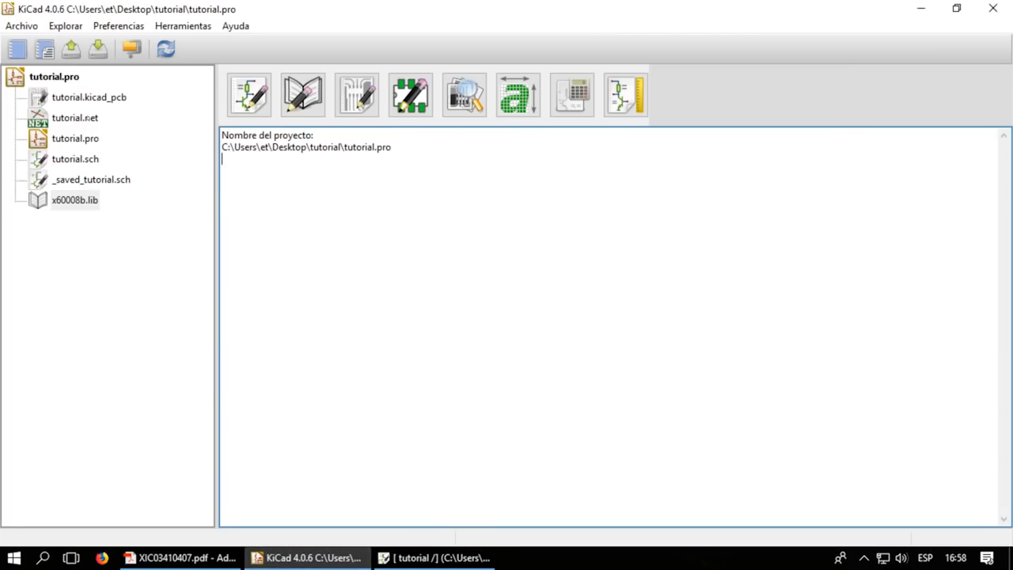
{"action": "left_click", "coordinate": [95, 139]}
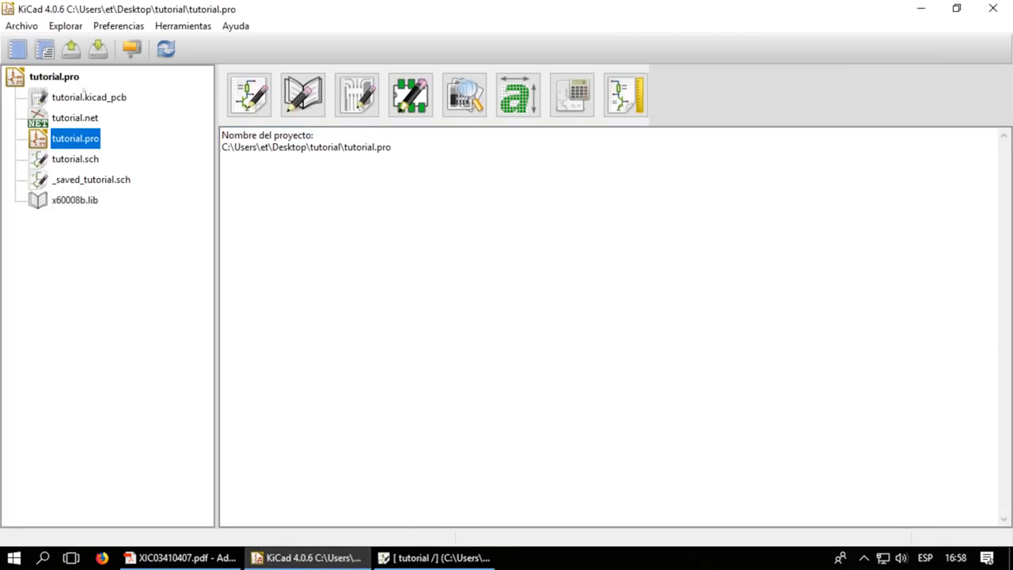
{"action": "left_click", "coordinate": [114, 98]}
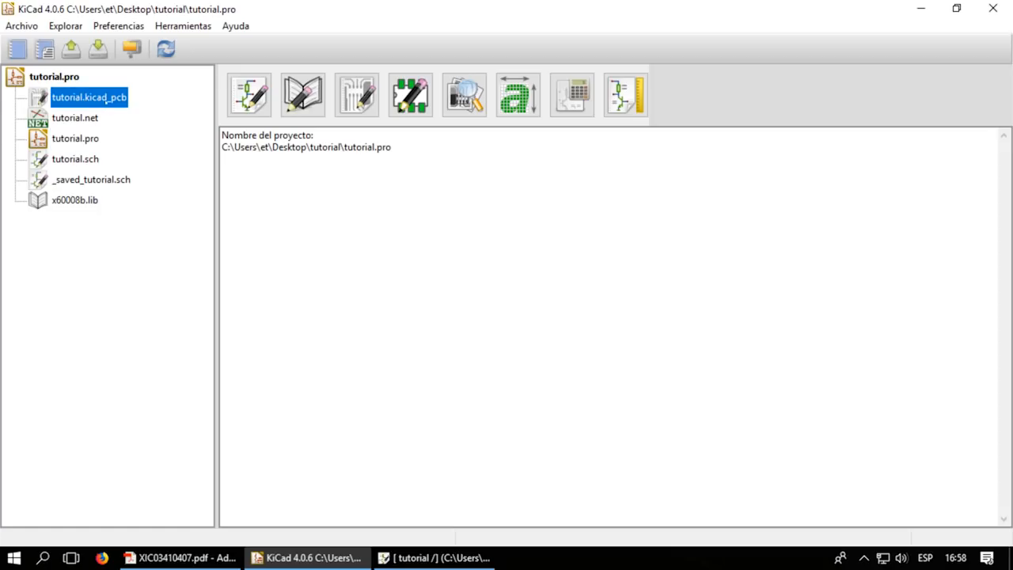
{"action": "double_click", "coordinate": [109, 98]}
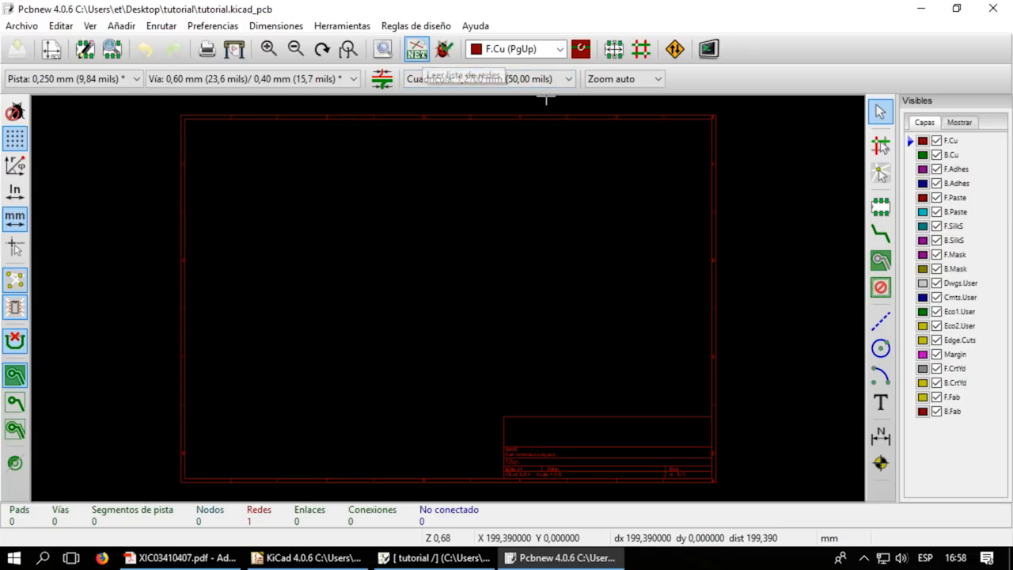
- Load the current tutorial.net netlist into the board with the default options and close the netlist dialog
{"action": "left_click", "coordinate": [417, 49]}
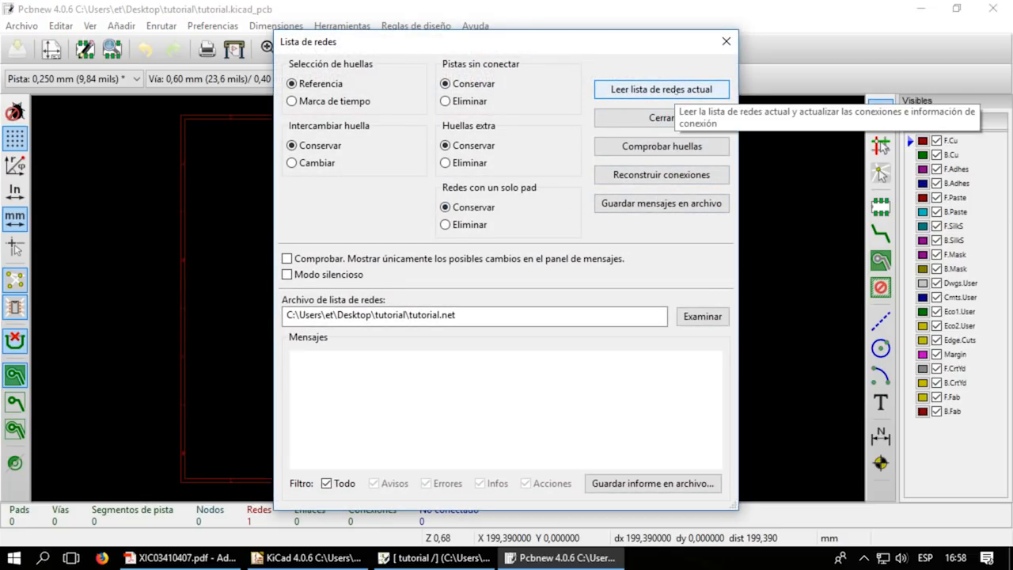
{"action": "left_click", "coordinate": [670, 92]}
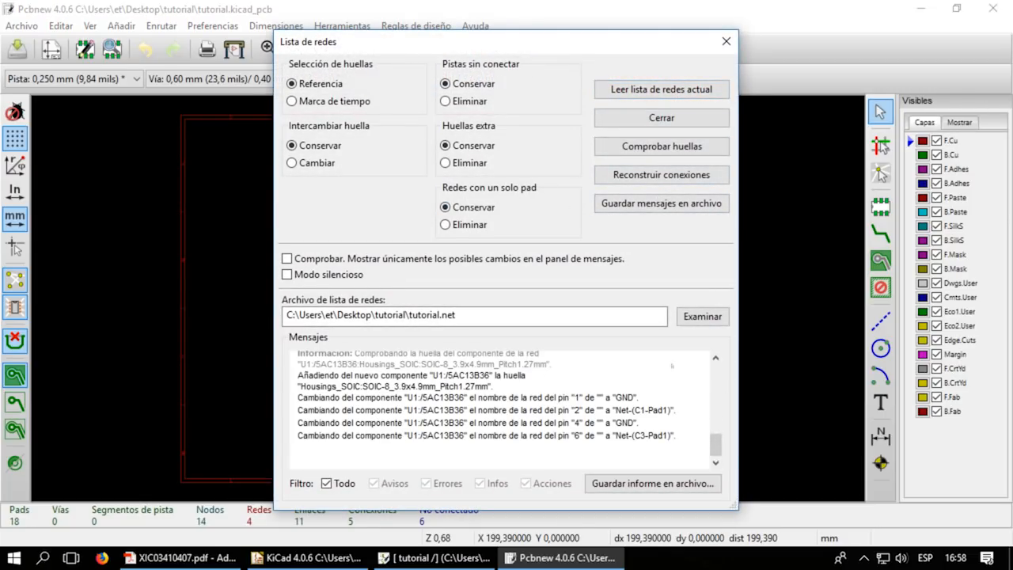
{"action": "left_click", "coordinate": [662, 118]}
- Move the C1 and C2 footprints out of the stack to the left of U1, with C1 above C2
{"action": "scroll", "coordinate": [442, 294], "scroll_direction": "up", "scroll_amount": 2}
{"action": "scroll", "coordinate": [442, 294], "scroll_direction": "up", "scroll_amount": 3}
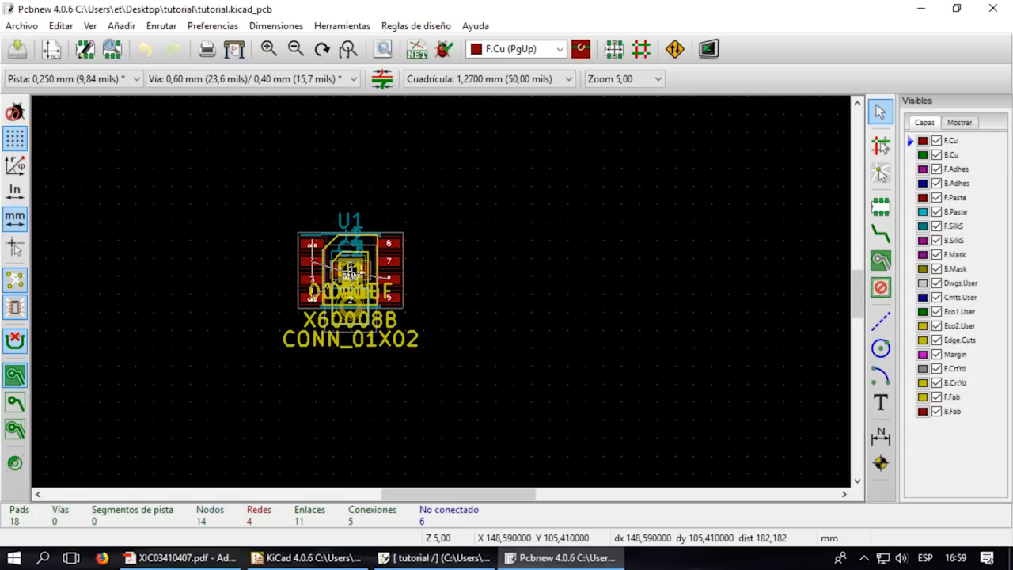
{"action": "key", "text": "g"}
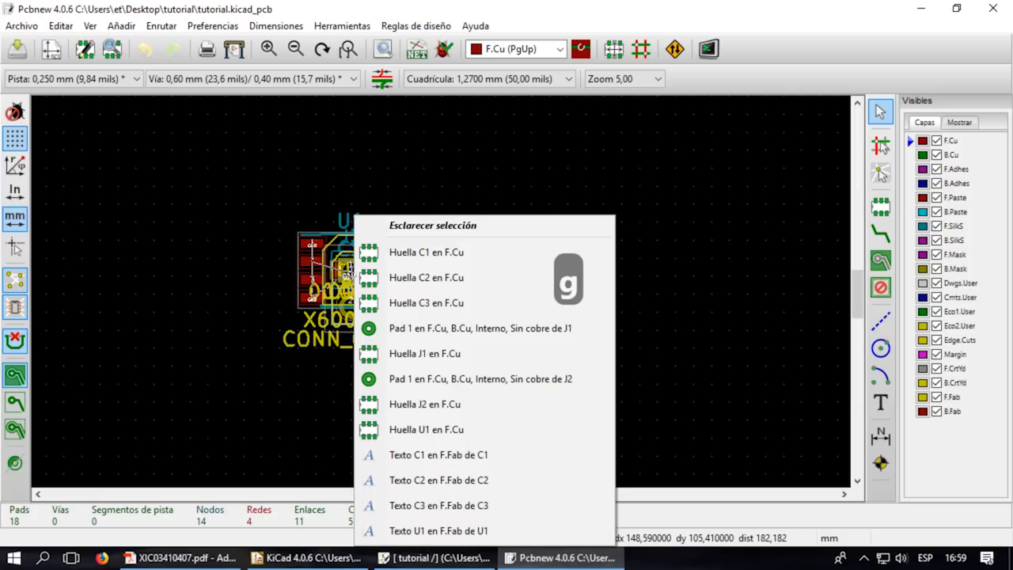
{"action": "left_click", "coordinate": [411, 252]}
{"action": "left_click", "coordinate": [190, 240]}
{"action": "key", "text": "g"}
{"action": "left_click", "coordinate": [411, 328]}
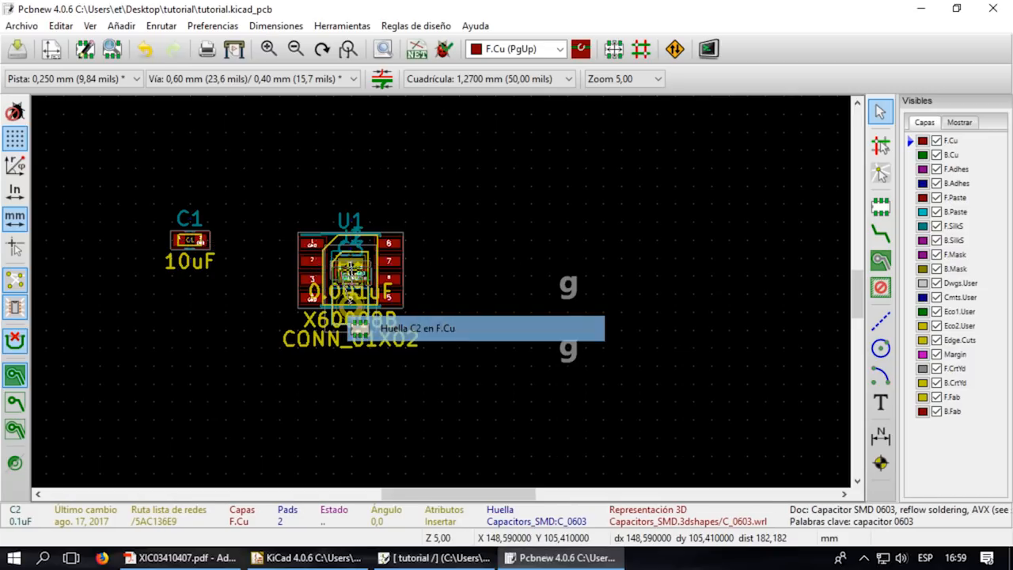
{"action": "left_click", "coordinate": [190, 293]}
- Move the C3 footprint out of the stack to the right of U1, near its mid-height
{"action": "key", "text": "g"}
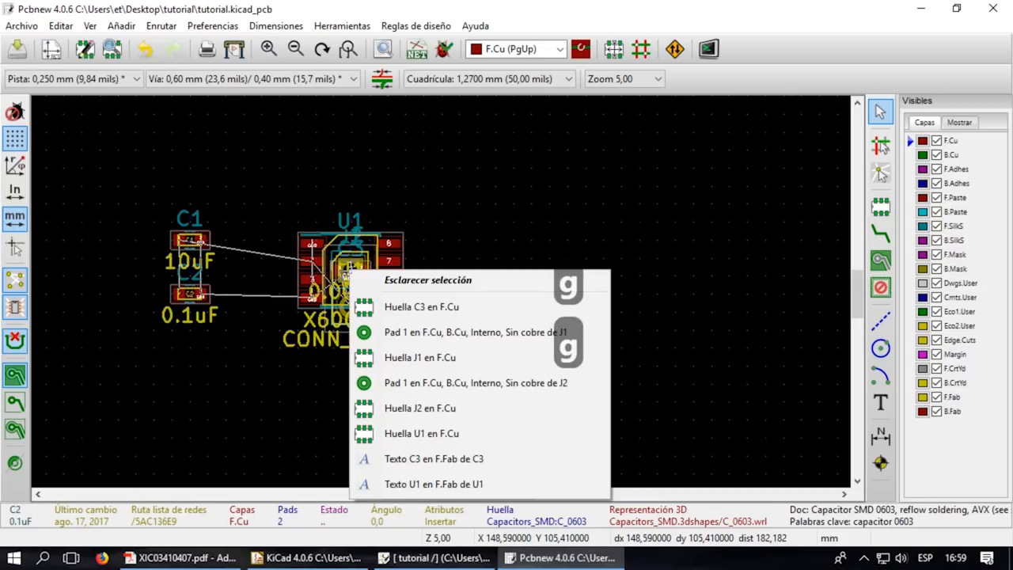
{"action": "left_click", "coordinate": [379, 306]}
{"action": "left_click", "coordinate": [494, 274]}
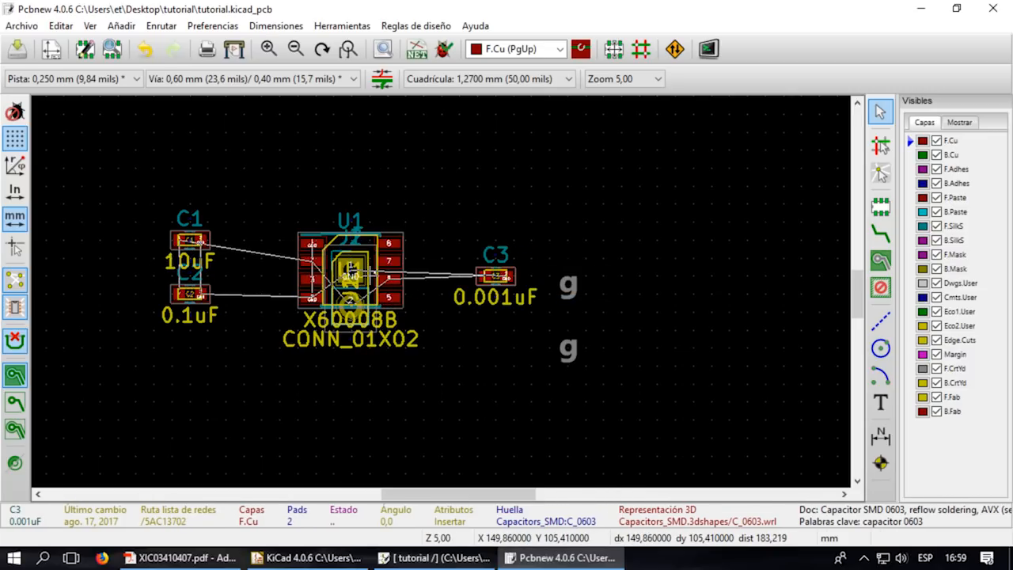
- Place connector J1 to the left of capacitors C1 and C2, and connector J2 to the right of capacitor C3
{"action": "key", "text": "g"}
{"action": "left_click", "coordinate": [411, 330]}
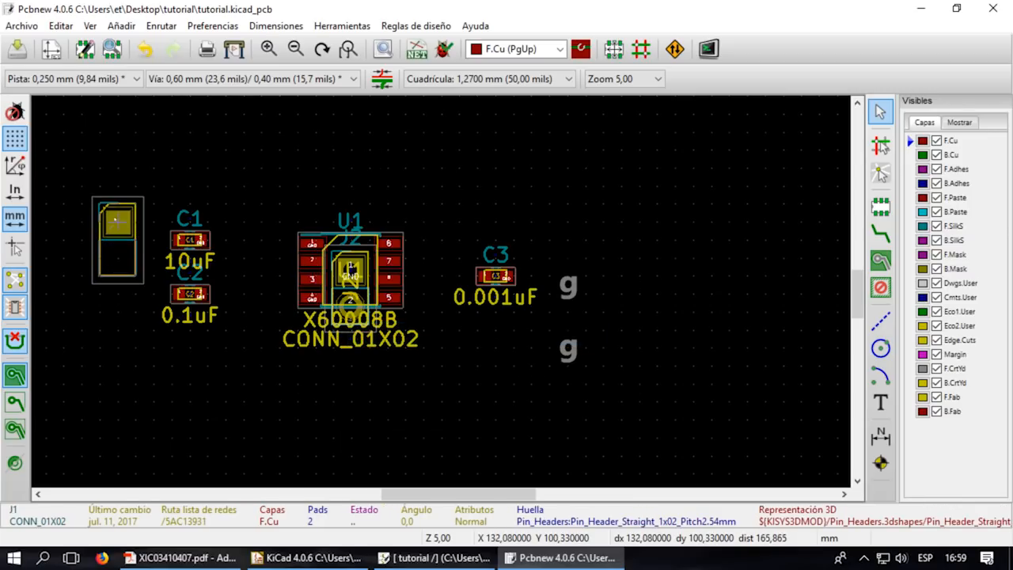
{"action": "left_click", "coordinate": [118, 237]}
{"action": "key", "text": "g"}
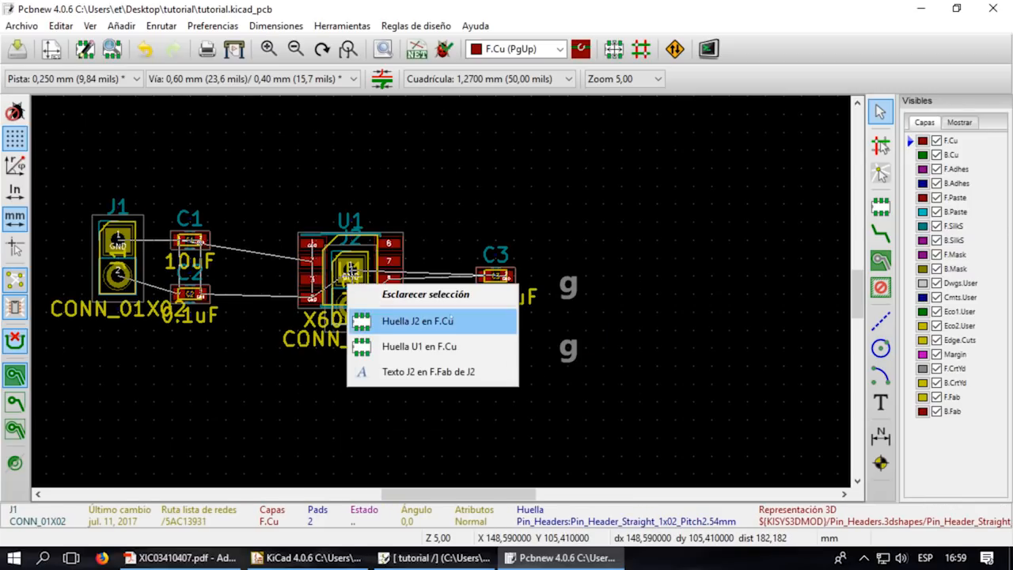
{"action": "left_click", "coordinate": [417, 320]}
{"action": "left_click", "coordinate": [586, 255]}
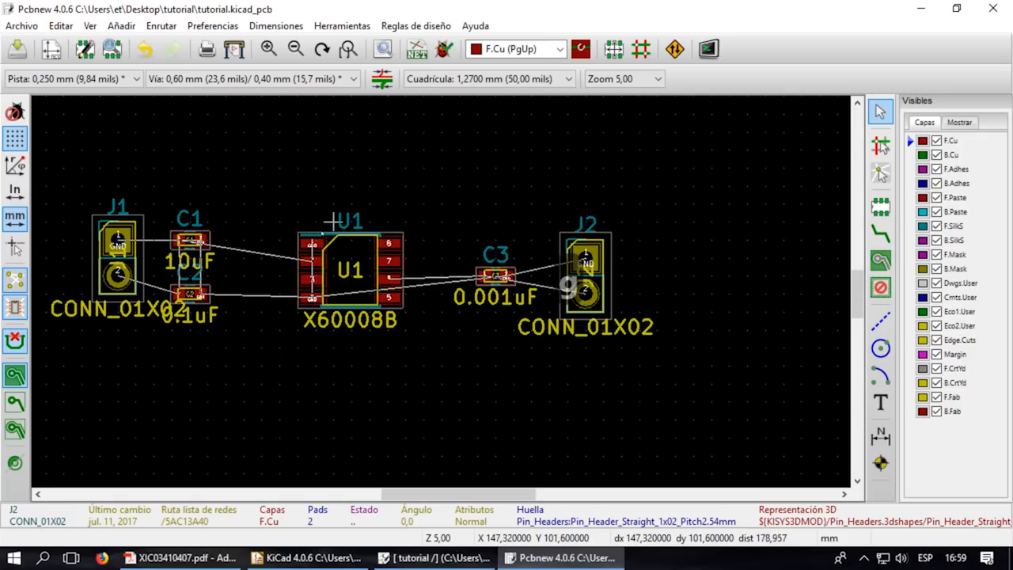
- Rotate capacitor C2 to 270 degrees and place it upright beside pins 2 to 4 of U1
{"action": "scroll", "coordinate": [286, 299], "scroll_direction": "up", "scroll_amount": 1}
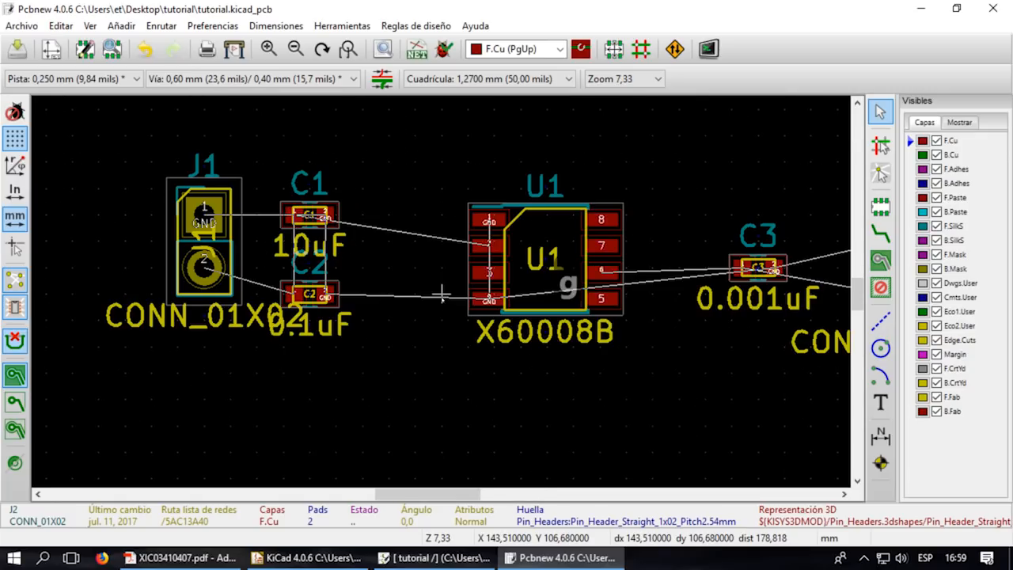
{"action": "scroll", "coordinate": [496, 269], "scroll_direction": "up", "scroll_amount": 1}
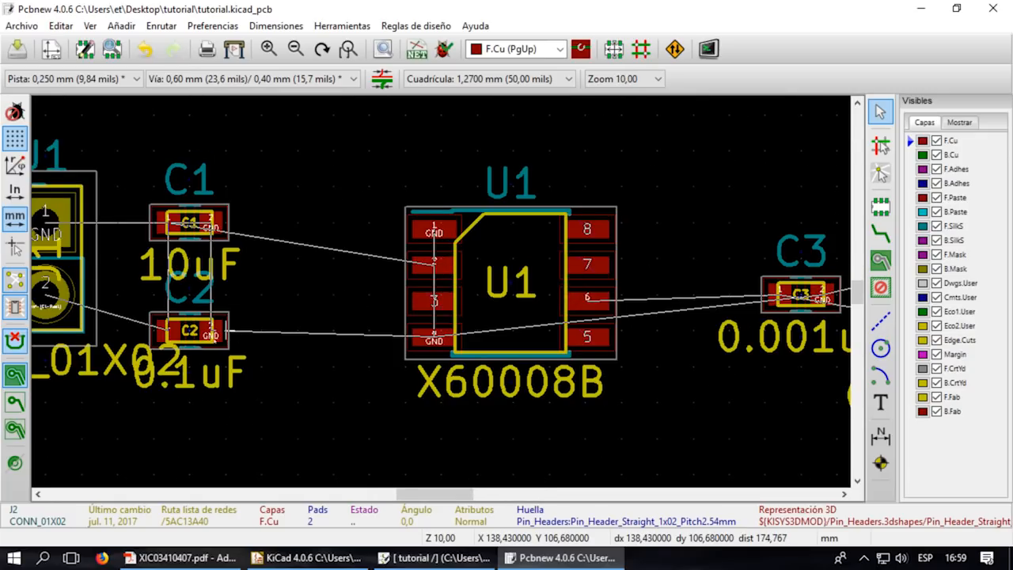
{"action": "key", "text": "g"}
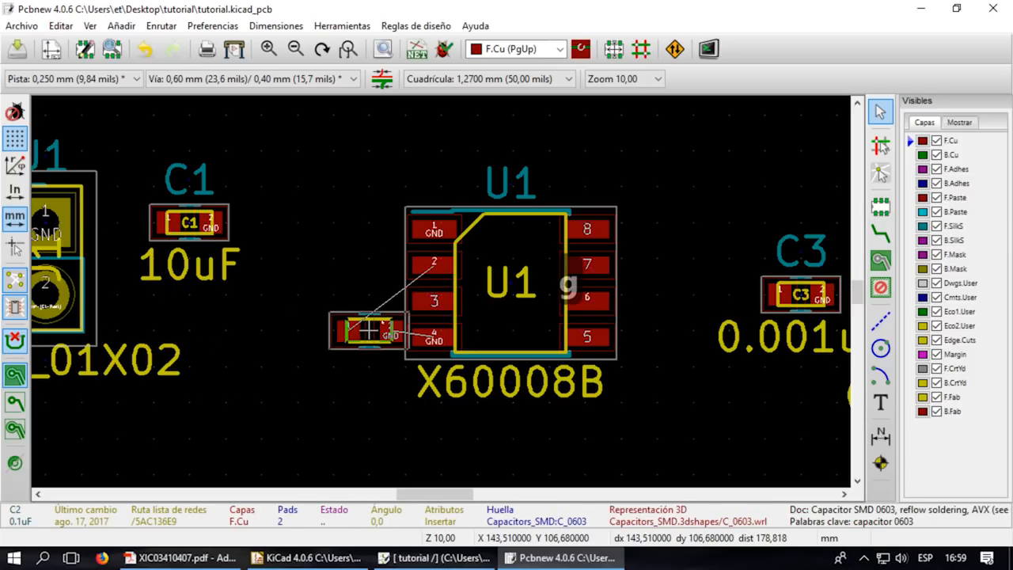
{"action": "key", "text": "r"}
{"action": "key", "text": "r"}
{"action": "key", "text": "r"}
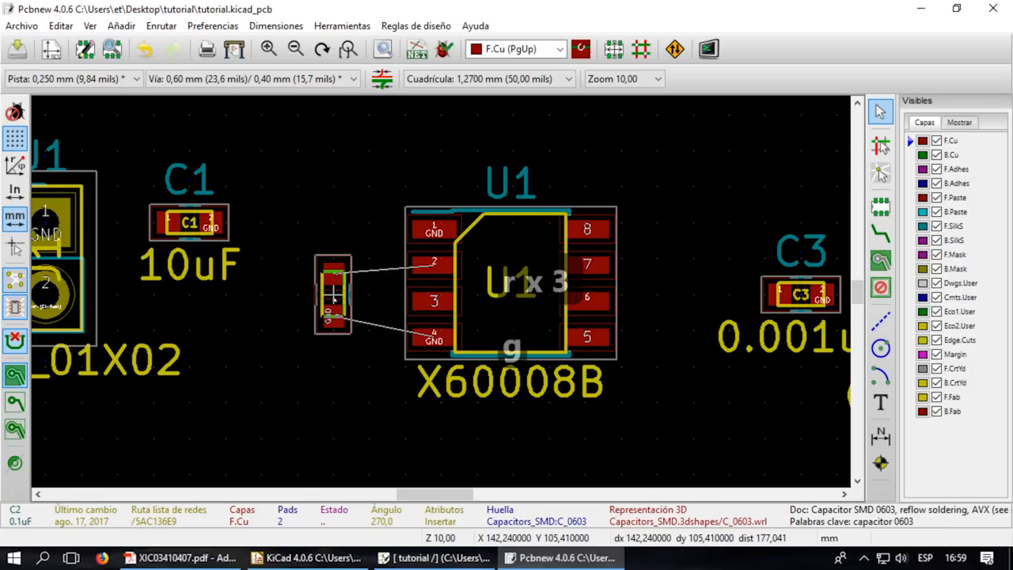
{"action": "left_click", "coordinate": [332, 292]}
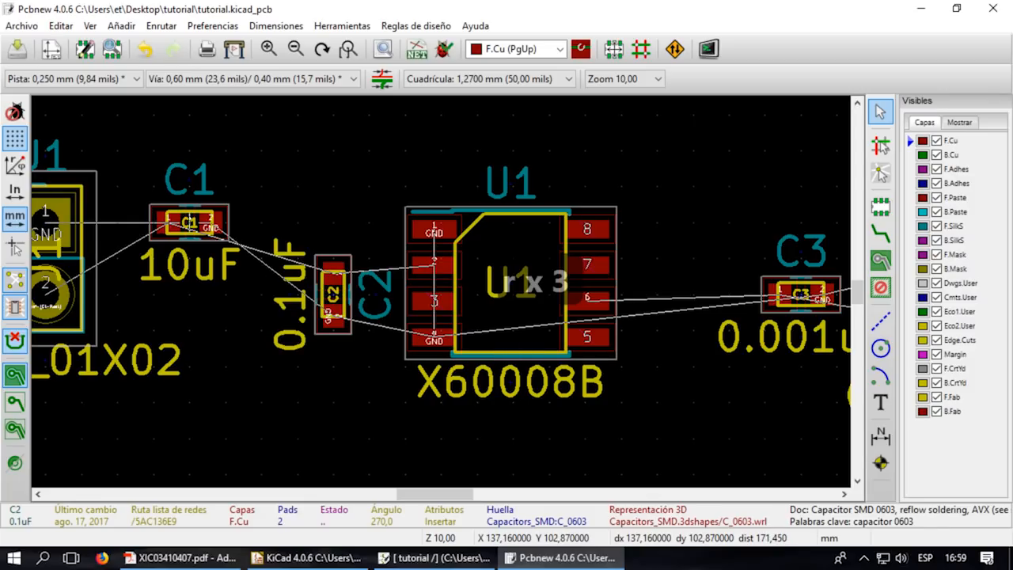
- Rotate the footprint of capacitor C1 to 270 degrees and place it parallel to C2, on the side away from U1
{"action": "key", "text": "g"}
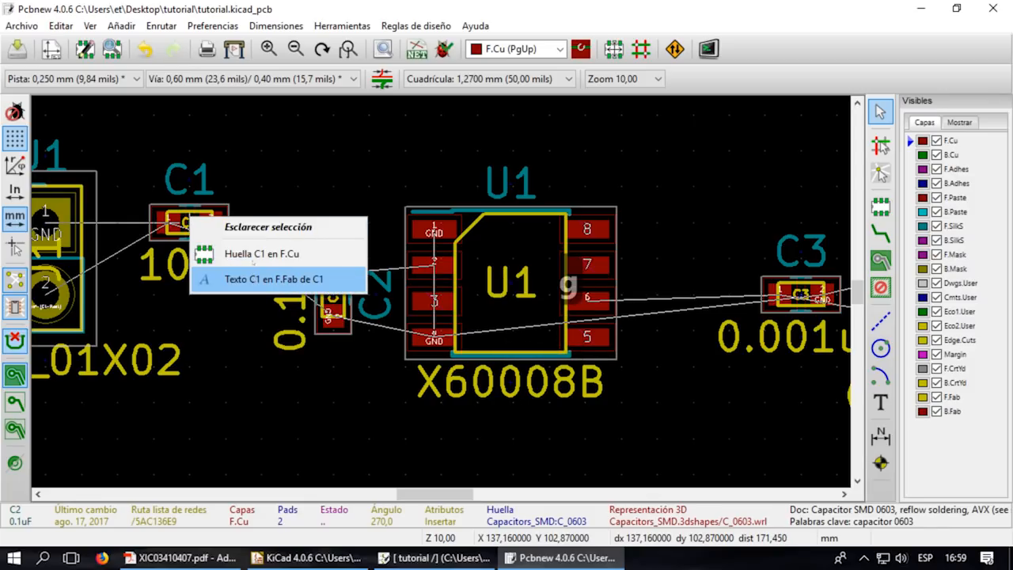
{"action": "left_click", "coordinate": [231, 254]}
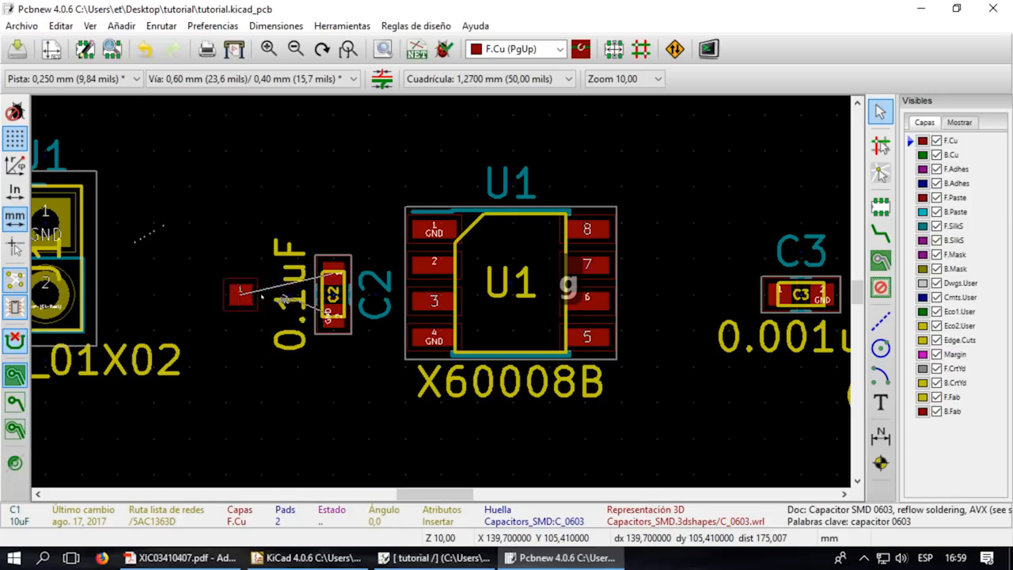
{"action": "key", "text": "r"}
{"action": "key", "text": "r"}
{"action": "key", "text": "r"}
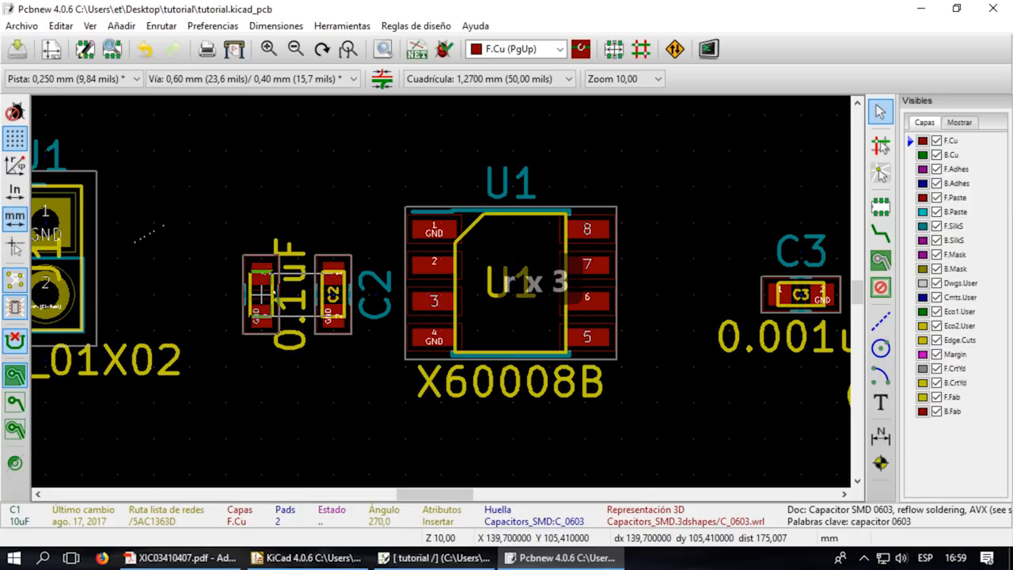
{"action": "scroll", "coordinate": [261, 293], "scroll_direction": "down", "scroll_amount": 2}
{"action": "left_click", "coordinate": [422, 292]}
- Rotate connector J1 by 180 degrees and place it close to capacitor C1, with the GND pad lowermost
{"action": "key", "text": "g"}
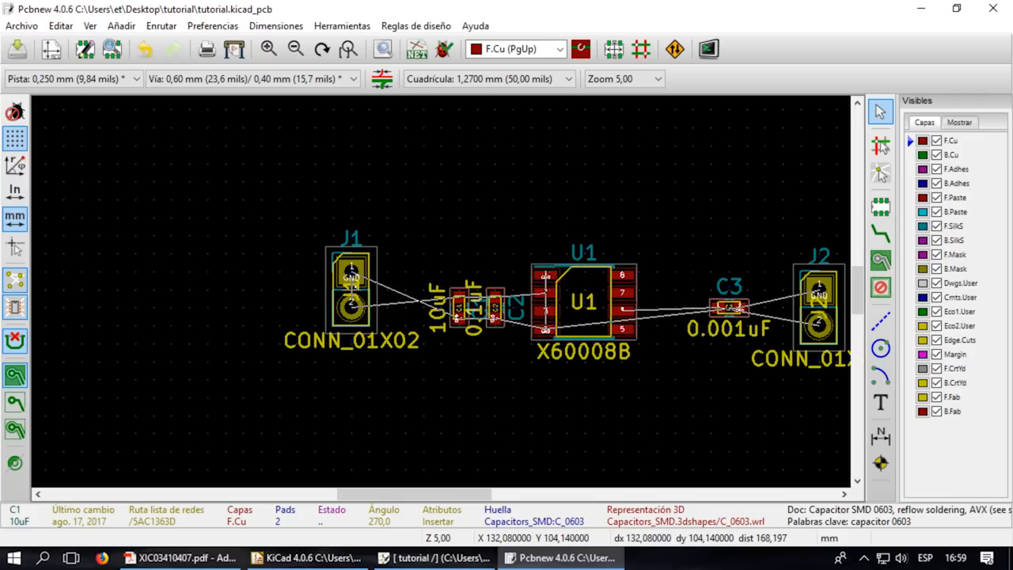
{"action": "left_click", "coordinate": [412, 322]}
{"action": "key", "text": "r"}
{"action": "key", "text": "r"}
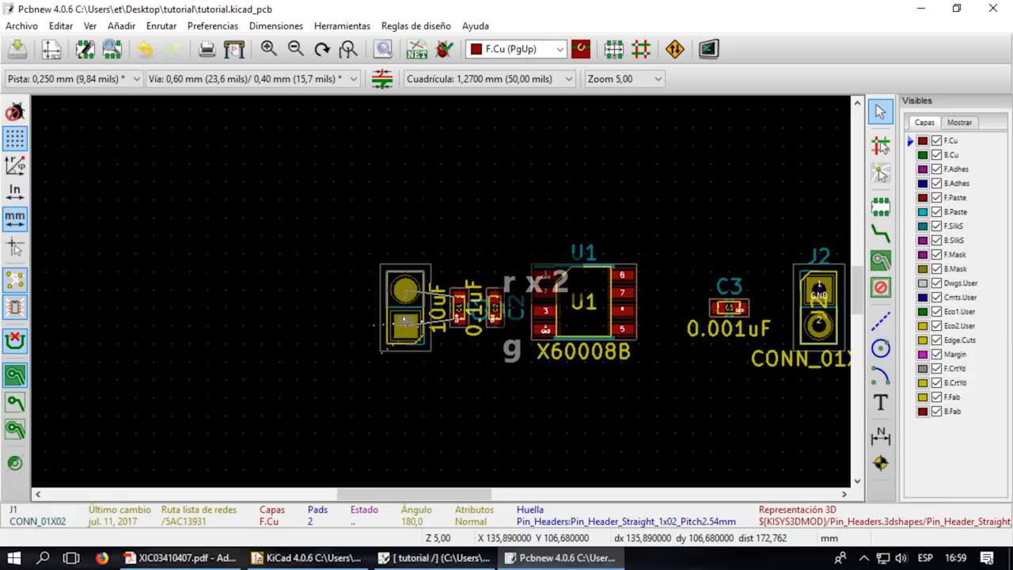
{"action": "left_click", "coordinate": [405, 321]}
- Rotate capacitor C3 to 270 degrees and place it upright beside pins 5 to 7 of U1
{"action": "scroll", "coordinate": [546, 312], "scroll_direction": "down", "scroll_amount": 2}
{"action": "scroll", "coordinate": [528, 293], "scroll_direction": "up", "scroll_amount": 2}
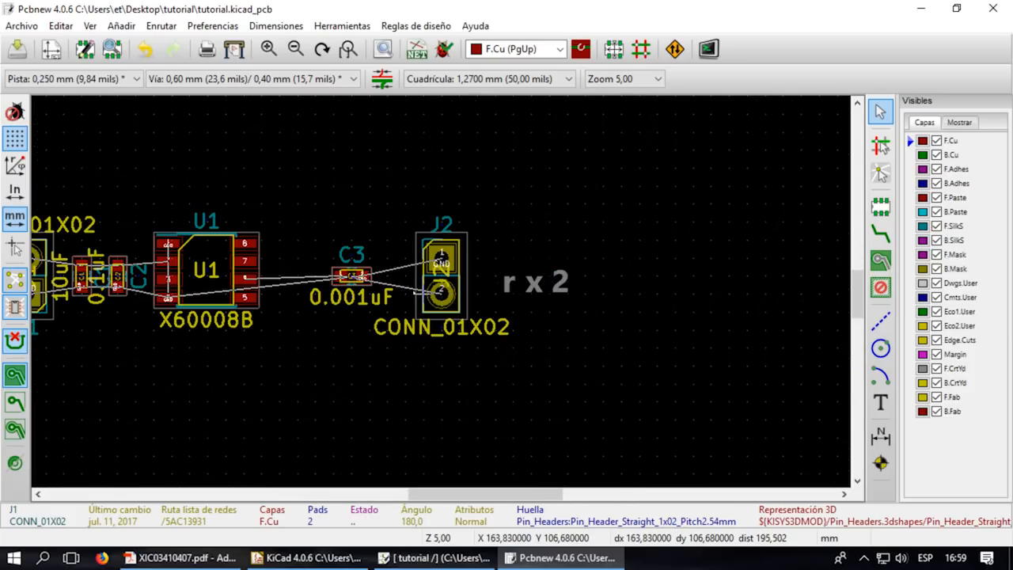
{"action": "key", "text": "g"}
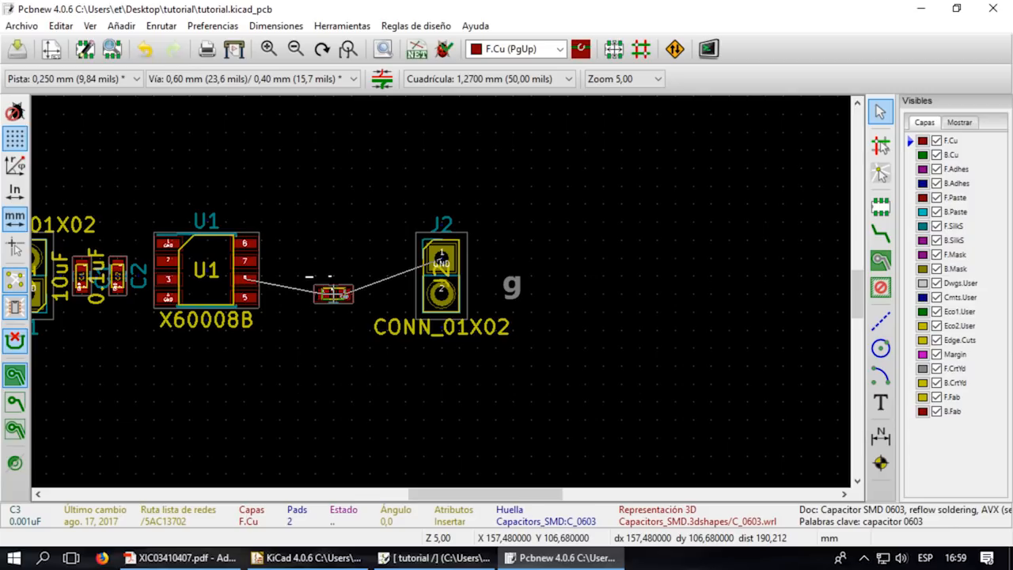
{"action": "key", "text": "r"}
{"action": "key", "text": "r"}
{"action": "key", "text": "r"}
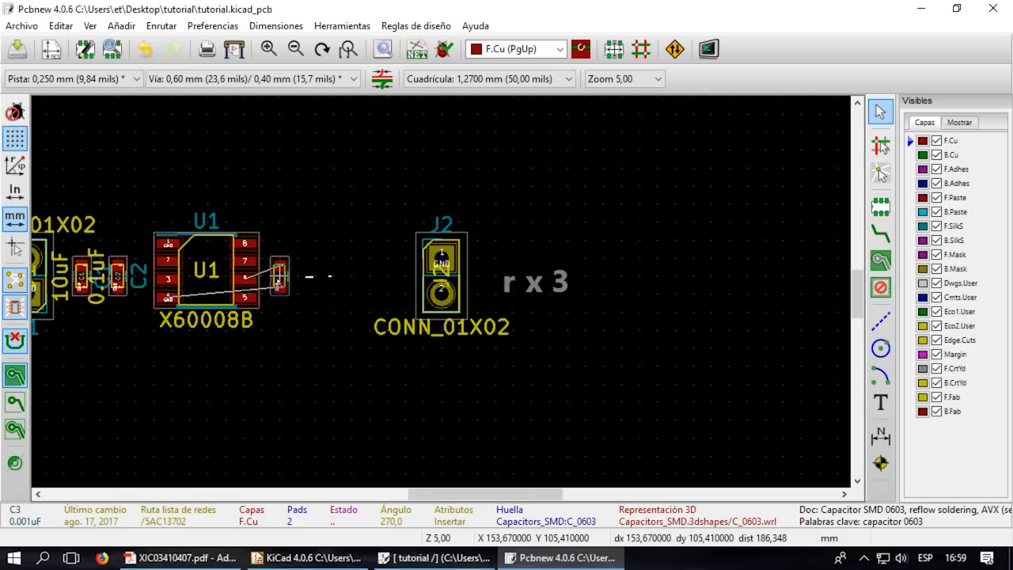
{"action": "left_click", "coordinate": [297, 276]}
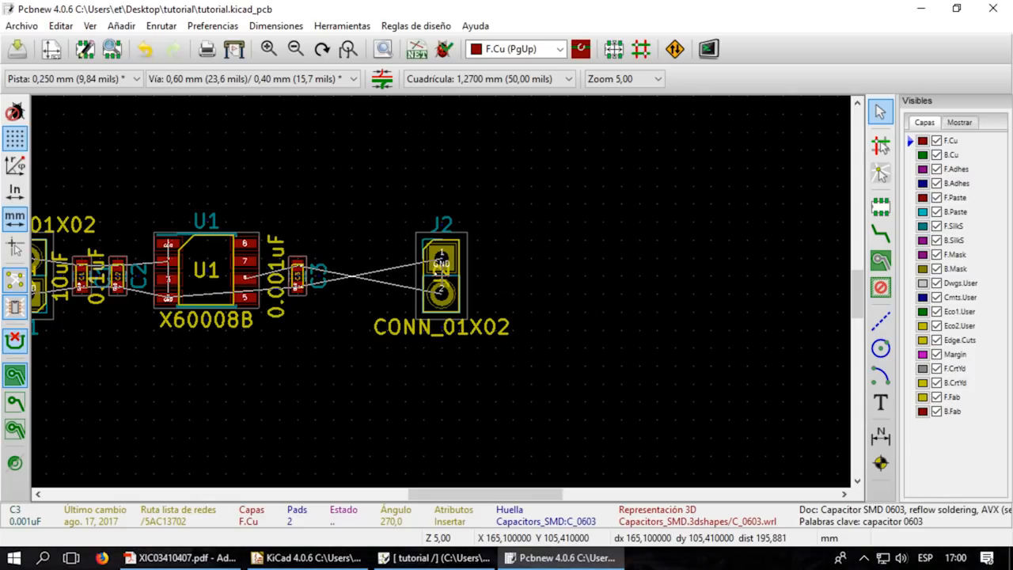
- Rotate connector J2 by 180 degrees and place it close to capacitor C3, with the GND pad lowermost
{"action": "key", "text": "g"}
{"action": "left_click", "coordinate": [490, 305]}
{"action": "key", "text": "r"}
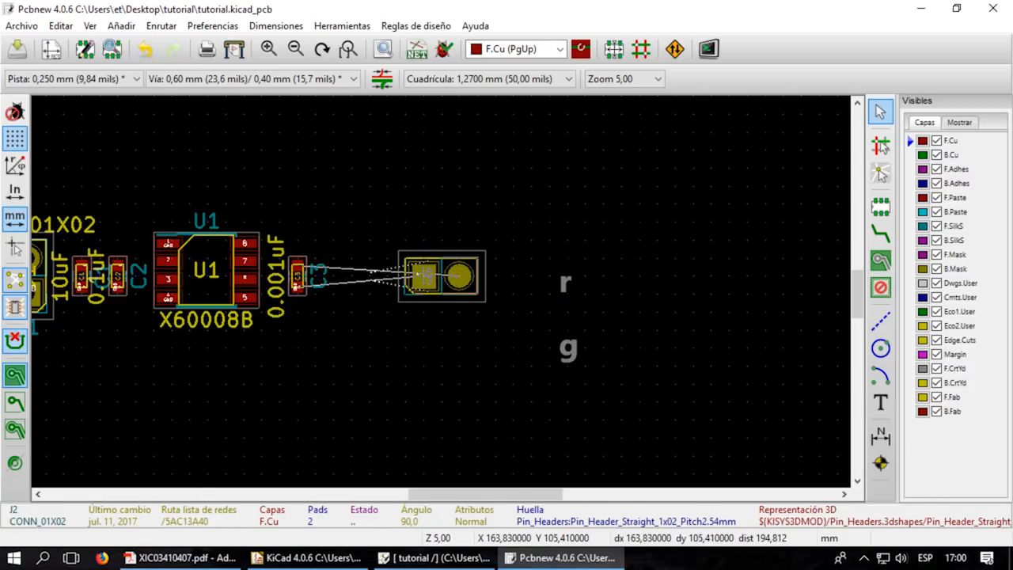
{"action": "key", "text": "r"}
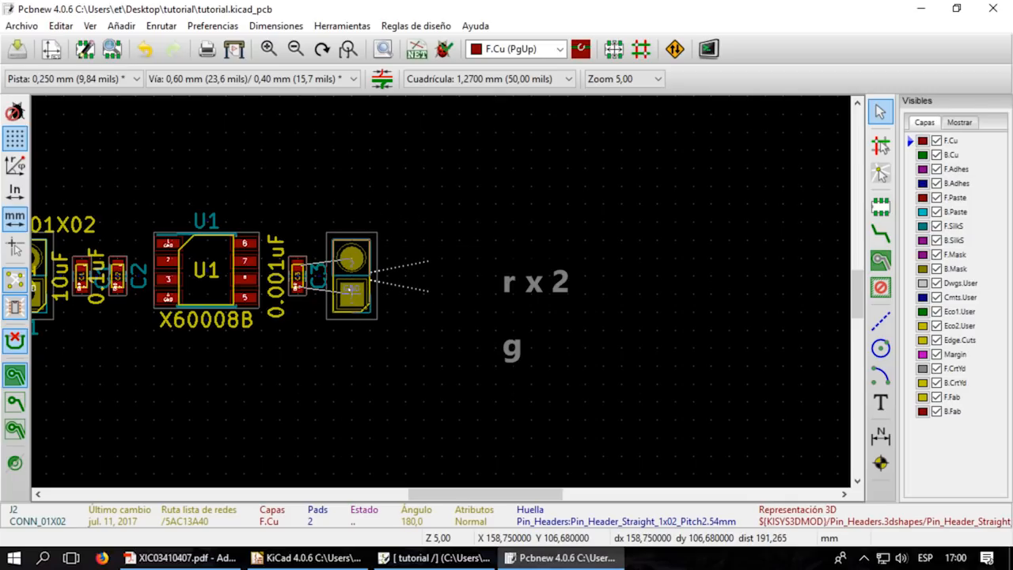
{"action": "left_click", "coordinate": [351, 277]}
{"action": "scroll", "coordinate": [405, 311], "scroll_direction": "down", "scroll_amount": 2}
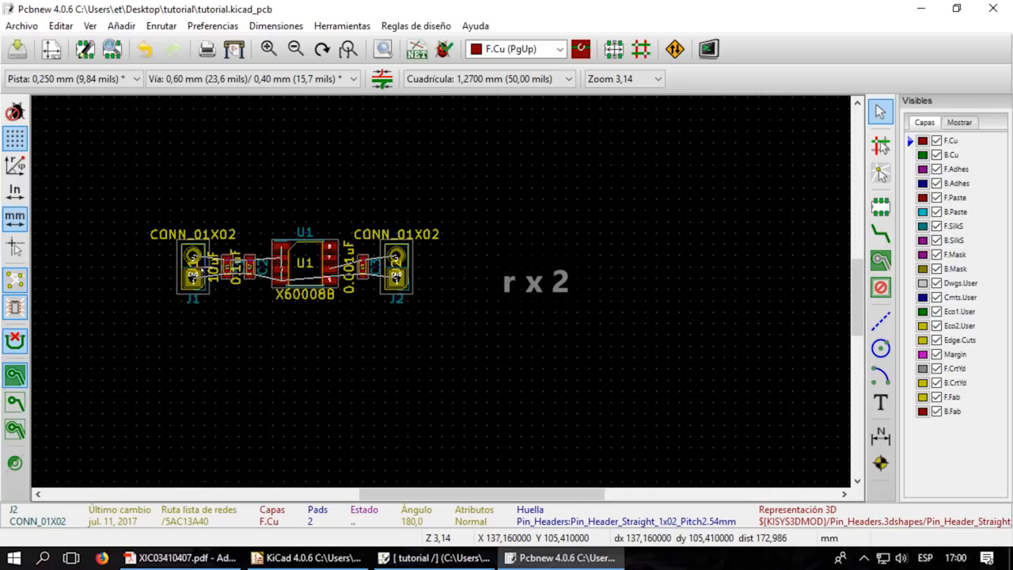
{"action": "scroll", "coordinate": [581, 308], "scroll_direction": "up", "scroll_amount": 3}
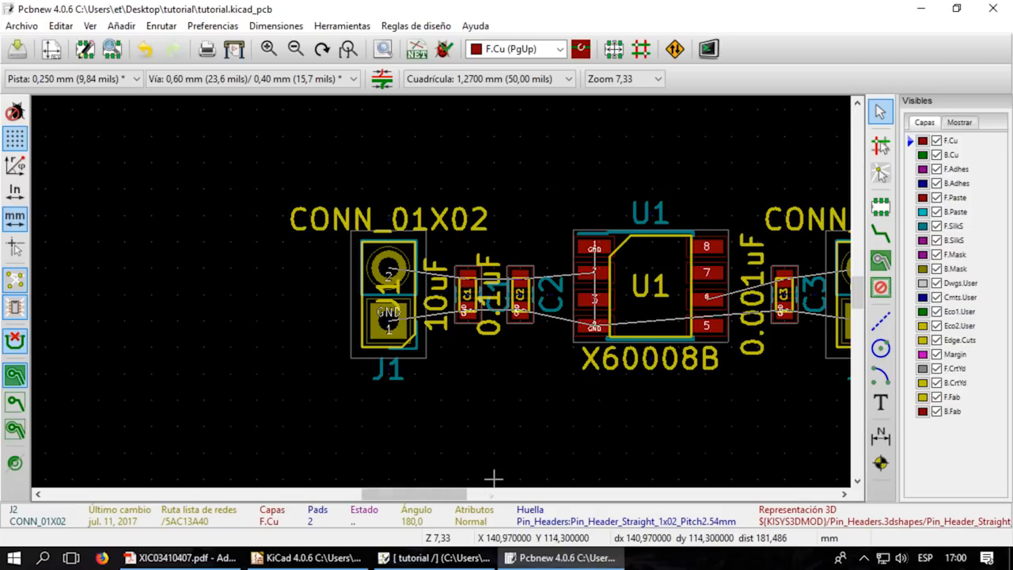
- Switch to the schematic editor and assign capacitor C1 the footprint C_0805 from the Capacitors_SMD library
{"action": "left_click", "coordinate": [435, 557]}
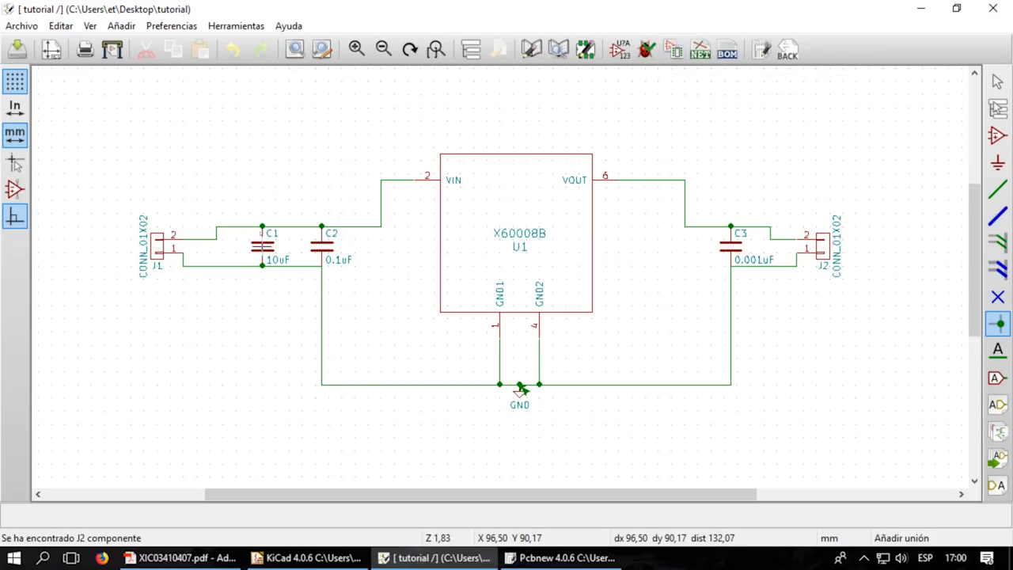
{"action": "key", "text": "e"}
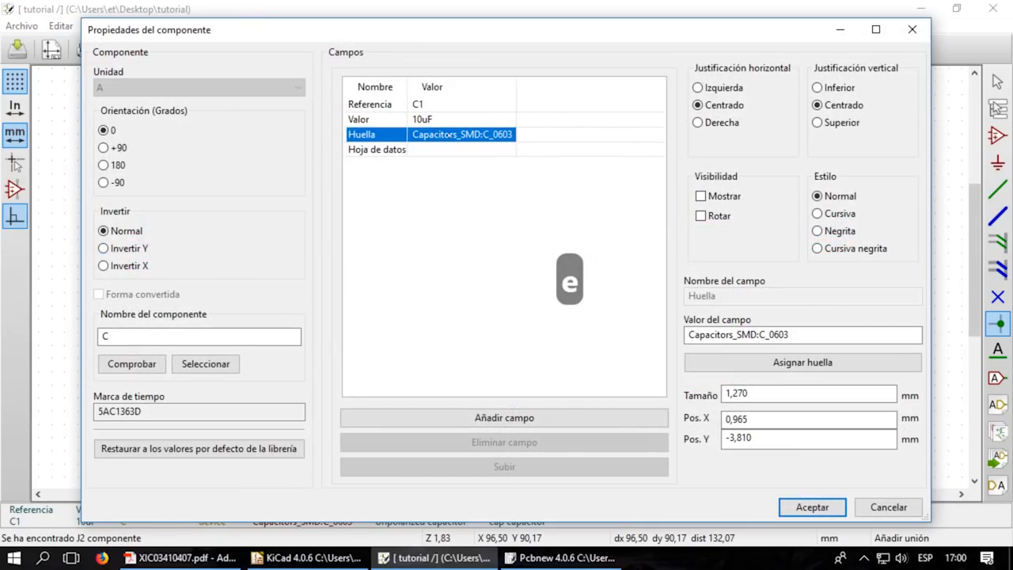
{"action": "left_click", "coordinate": [802, 362]}
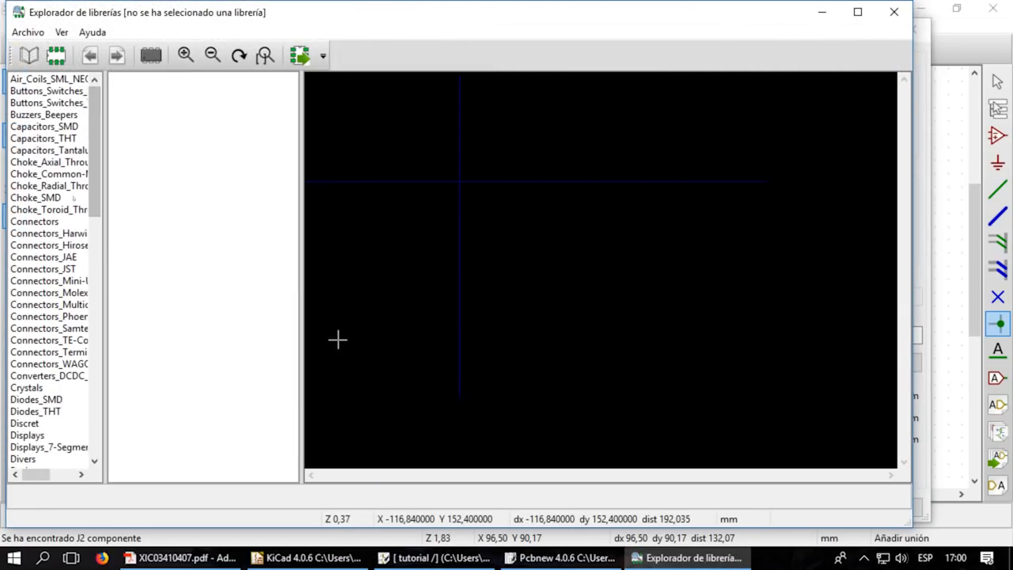
{"action": "mouse_move", "coordinate": [95, 206]}
{"action": "left_mouse_down"}
{"action": "mouse_move", "coordinate": [94, 299]}
{"action": "mouse_move", "coordinate": [92, 196]}
{"action": "left_mouse_up"}
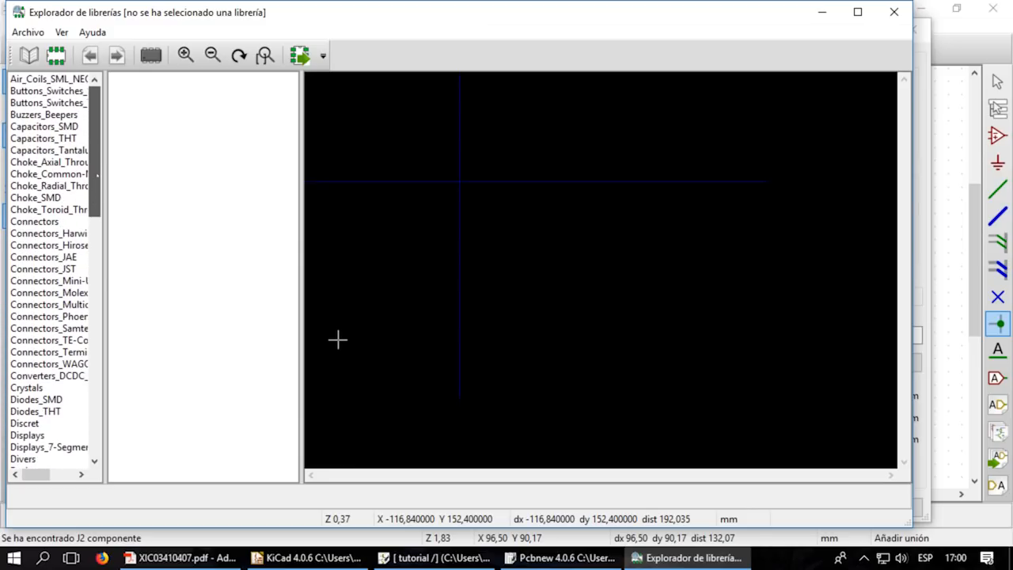
{"action": "left_click", "coordinate": [64, 129]}
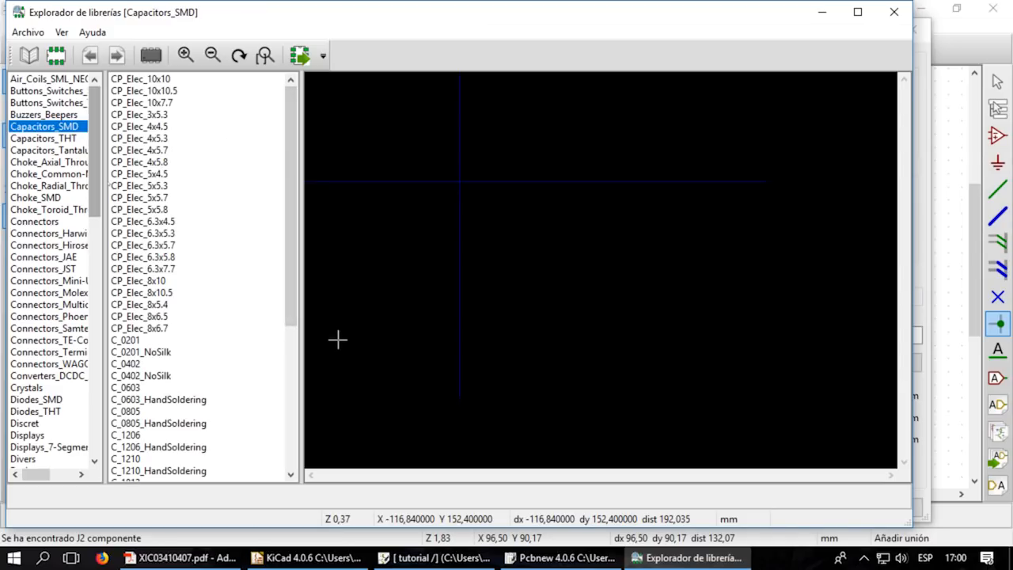
{"action": "scroll", "coordinate": [226, 377], "scroll_direction": "down", "scroll_amount": 1}
{"action": "left_click", "coordinate": [134, 376]}
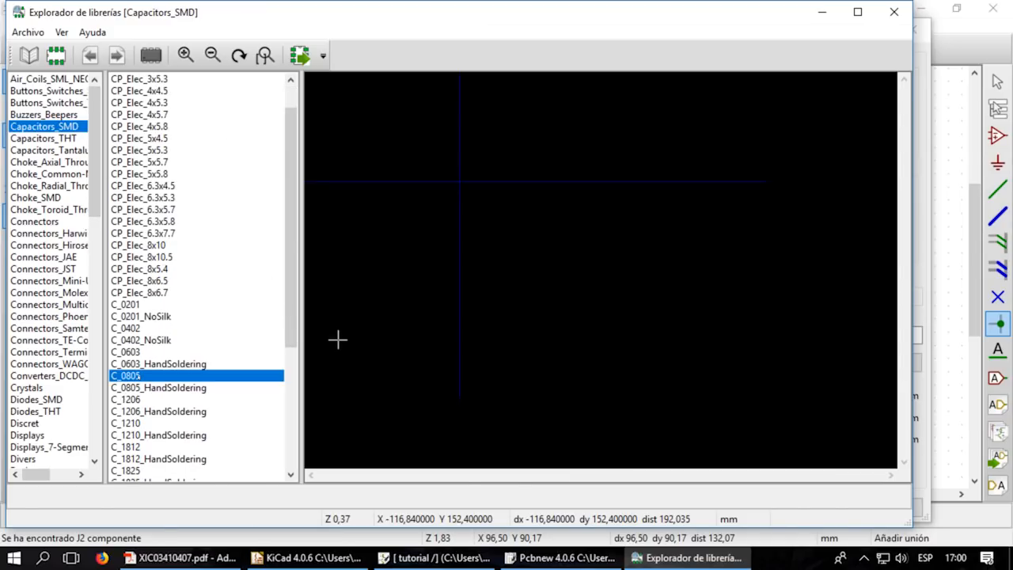
{"action": "double_click", "coordinate": [134, 376]}
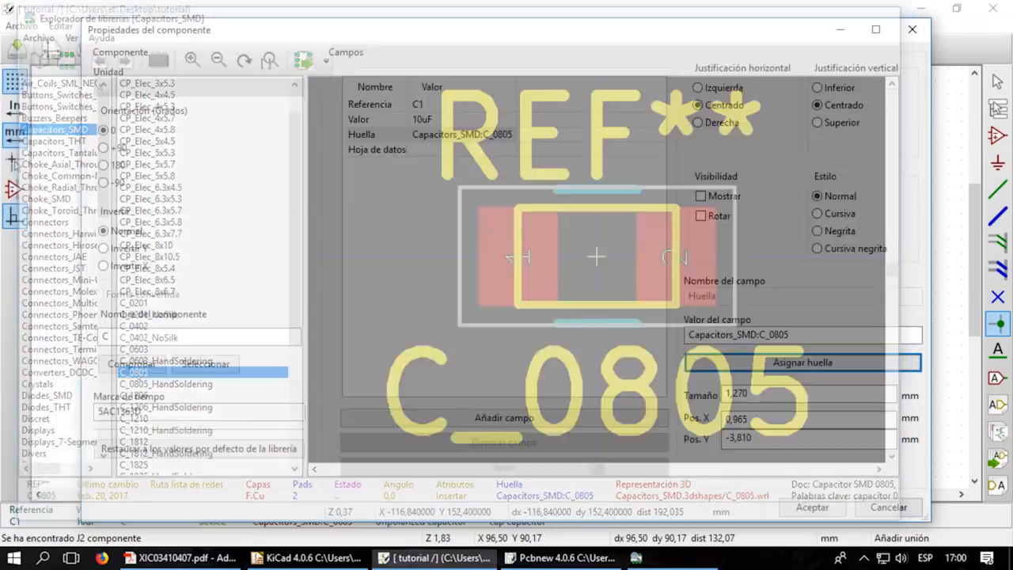
{"action": "left_click", "coordinate": [811, 506]}
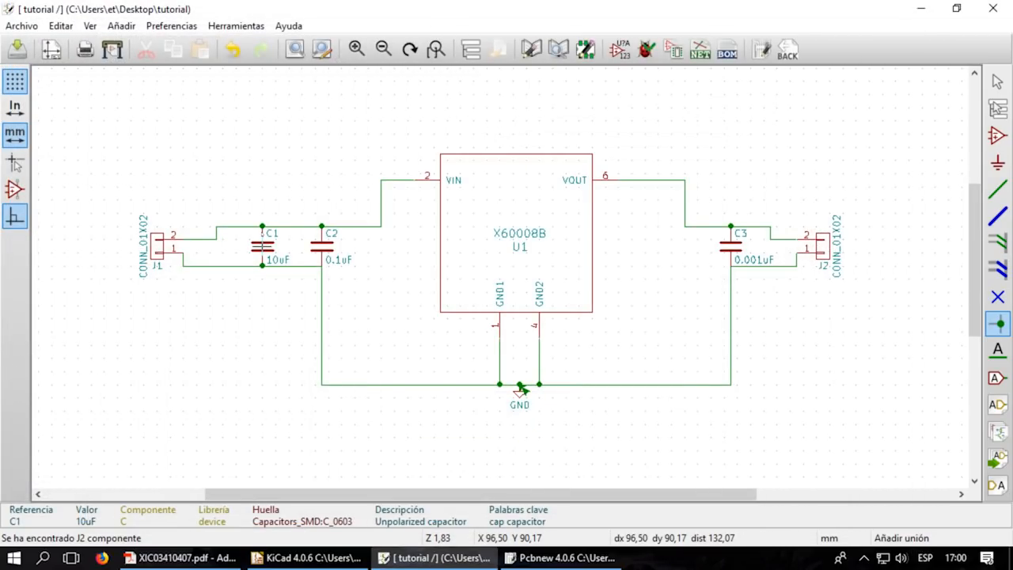
- Generate the Pcbnew netlist from the schematic in the default format and save it as tutorial.net
{"action": "left_click", "coordinate": [561, 557]}
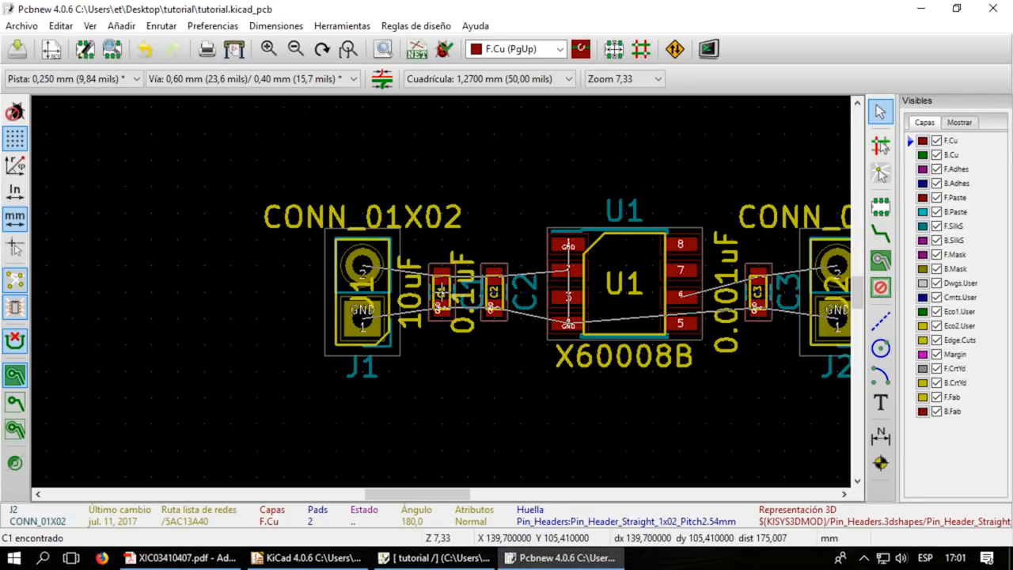
{"action": "mouse_move", "coordinate": [435, 559]}
{"action": "left_click", "coordinate": [433, 497]}
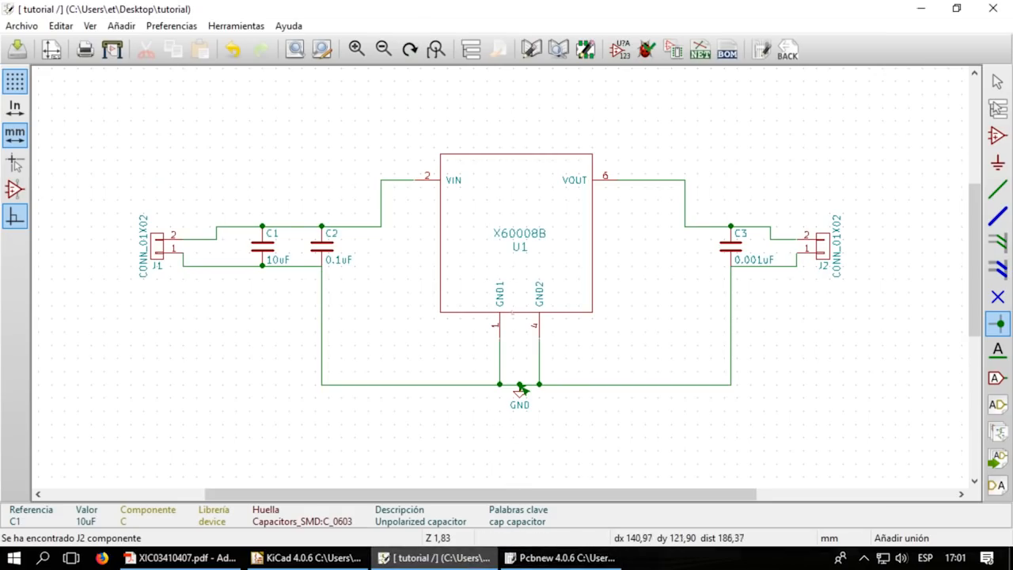
{"action": "left_click", "coordinate": [700, 49]}
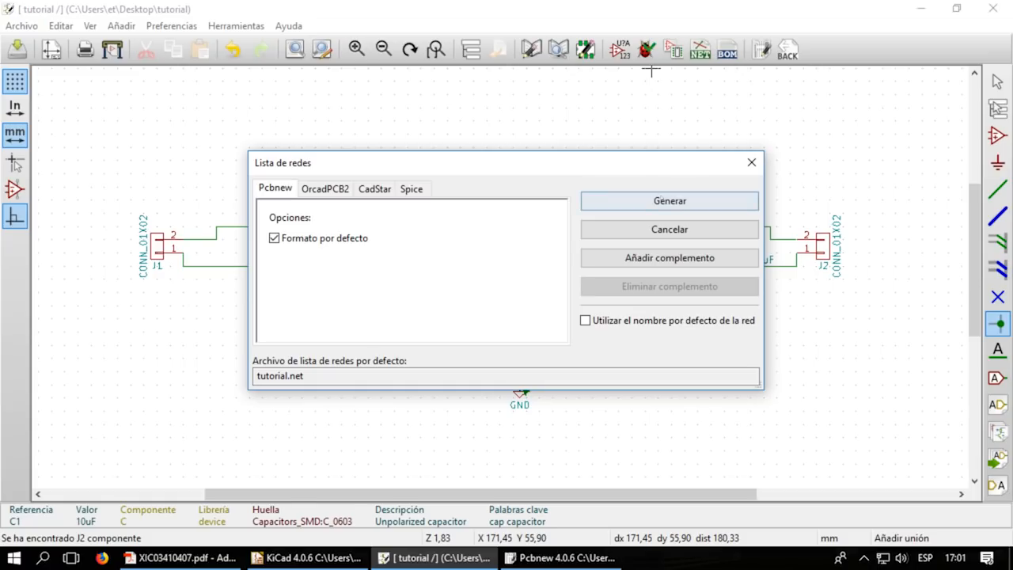
{"action": "left_click", "coordinate": [665, 202]}
{"action": "left_click", "coordinate": [617, 488]}
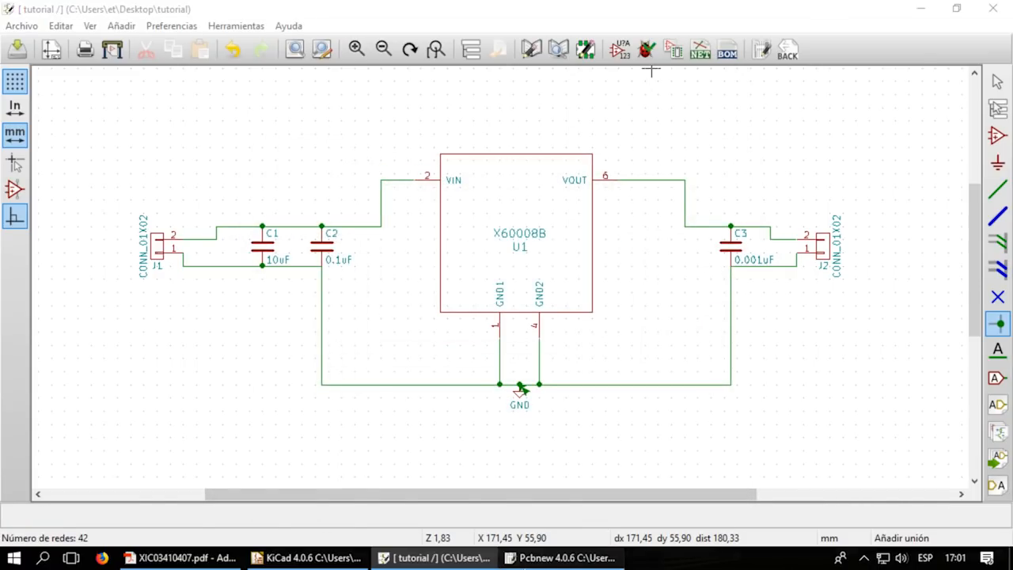
- Switch to the board editor and try to update the board by reading the tutorial.net netlist with existing footprints kept
{"action": "left_click", "coordinate": [534, 557]}
{"action": "left_click", "coordinate": [417, 49]}
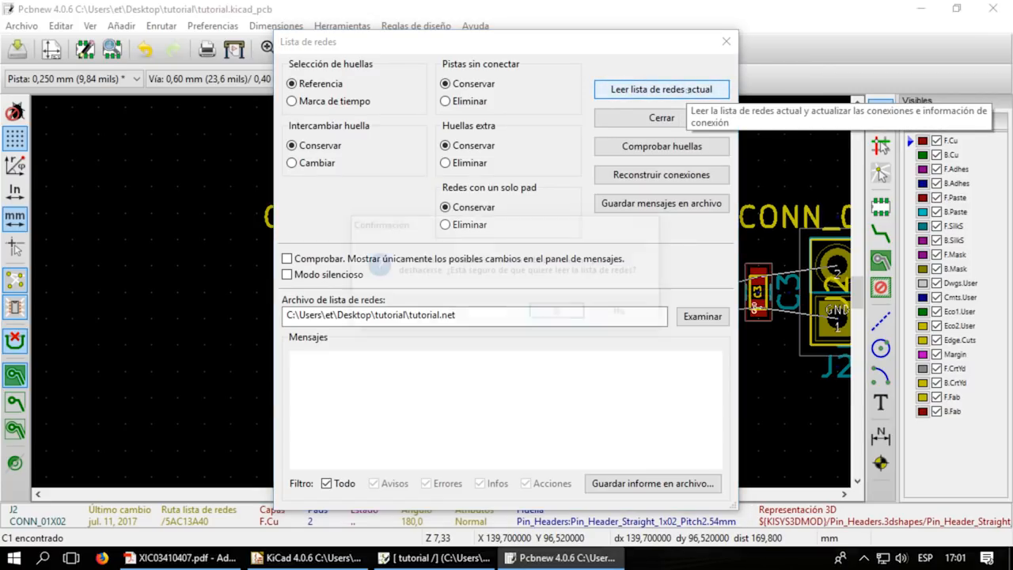
{"action": "left_click", "coordinate": [688, 89]}
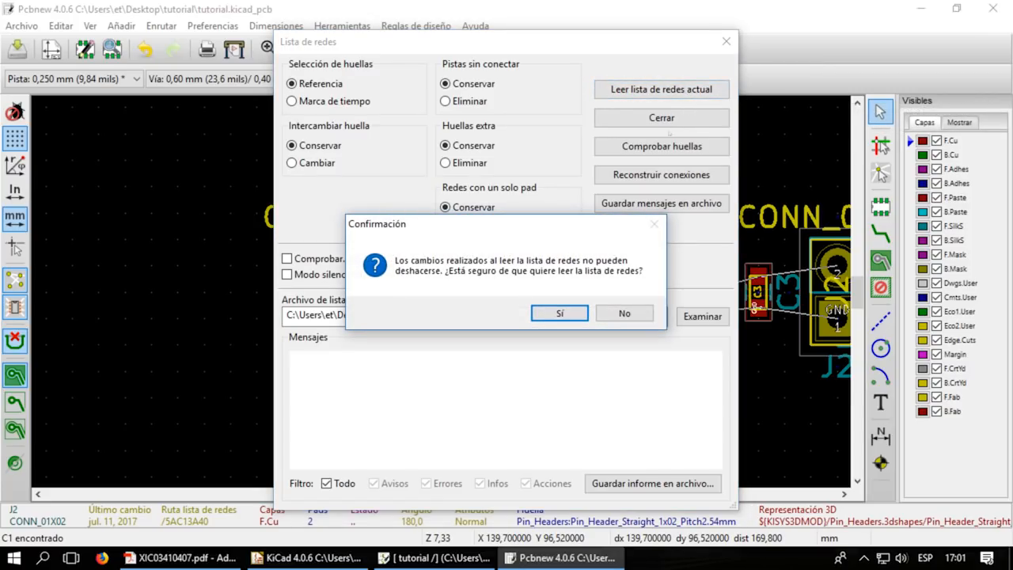
{"action": "left_click", "coordinate": [559, 312]}
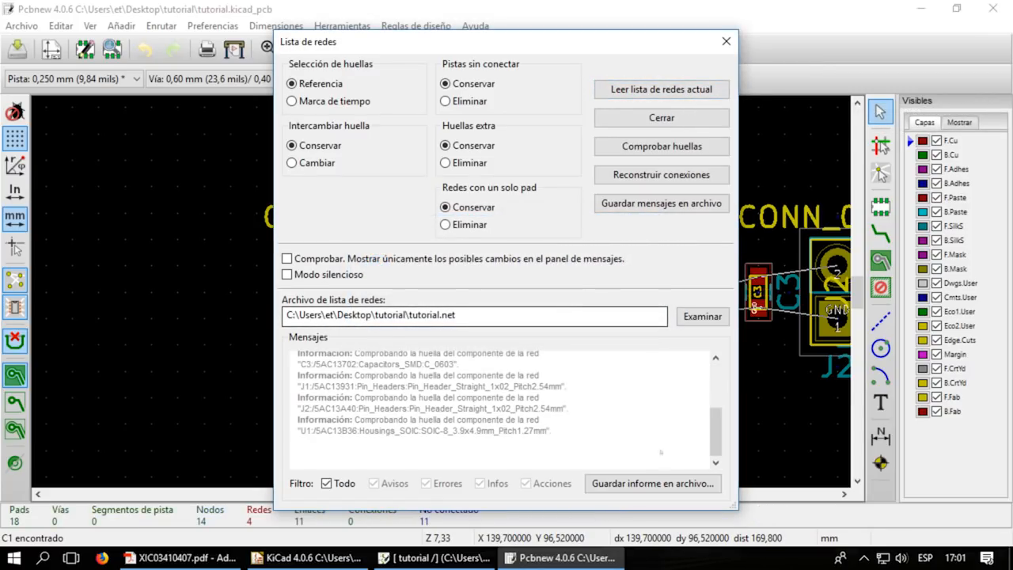
{"action": "left_click", "coordinate": [725, 41]}
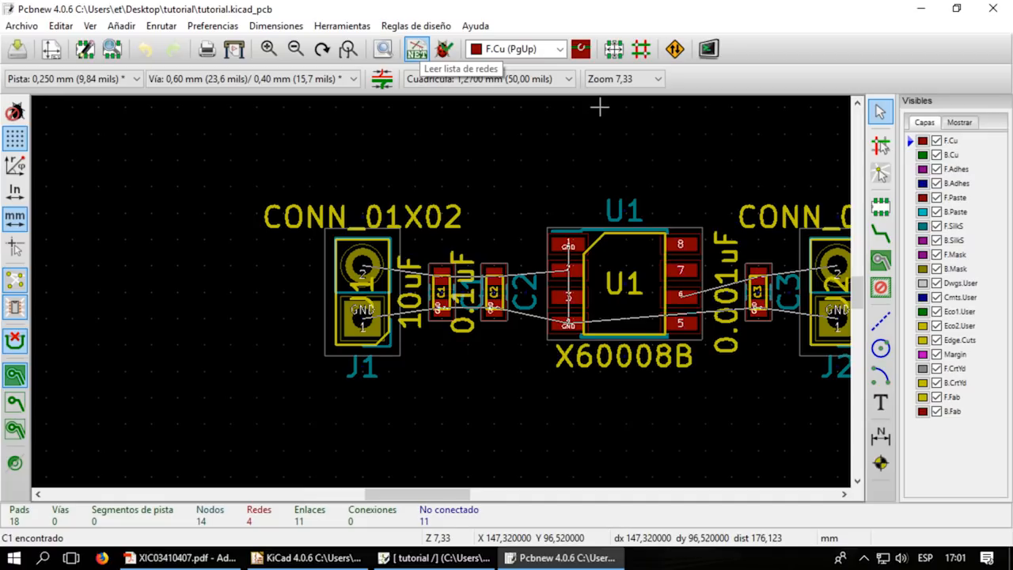
- Read the tutorial.net netlist again with footprint exchange set to Cambiar, updating the C1 footprint on the board
{"action": "left_click", "coordinate": [417, 49]}
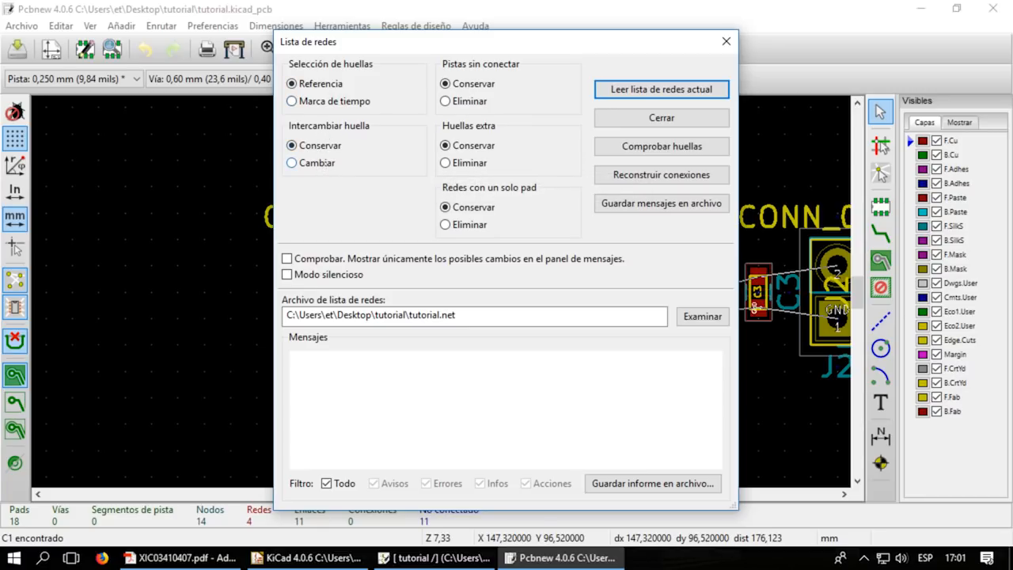
{"action": "left_click", "coordinate": [324, 162]}
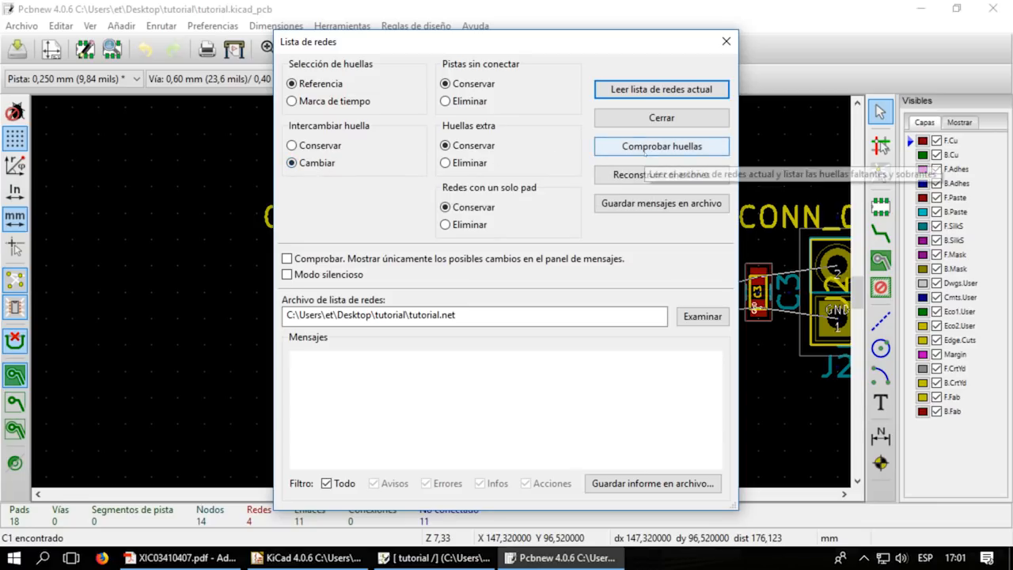
{"action": "left_click", "coordinate": [672, 89]}
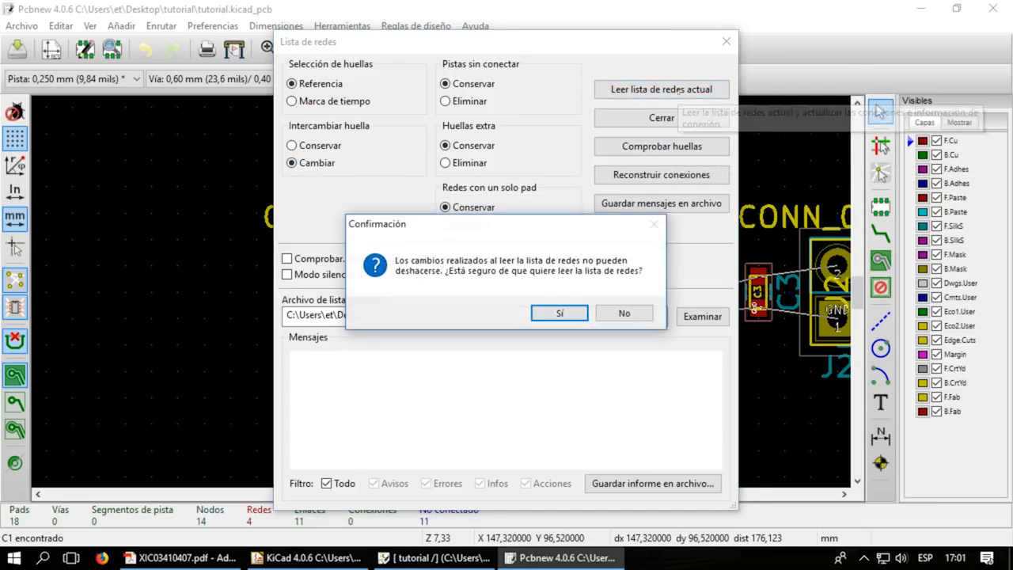
{"action": "left_click", "coordinate": [560, 312]}
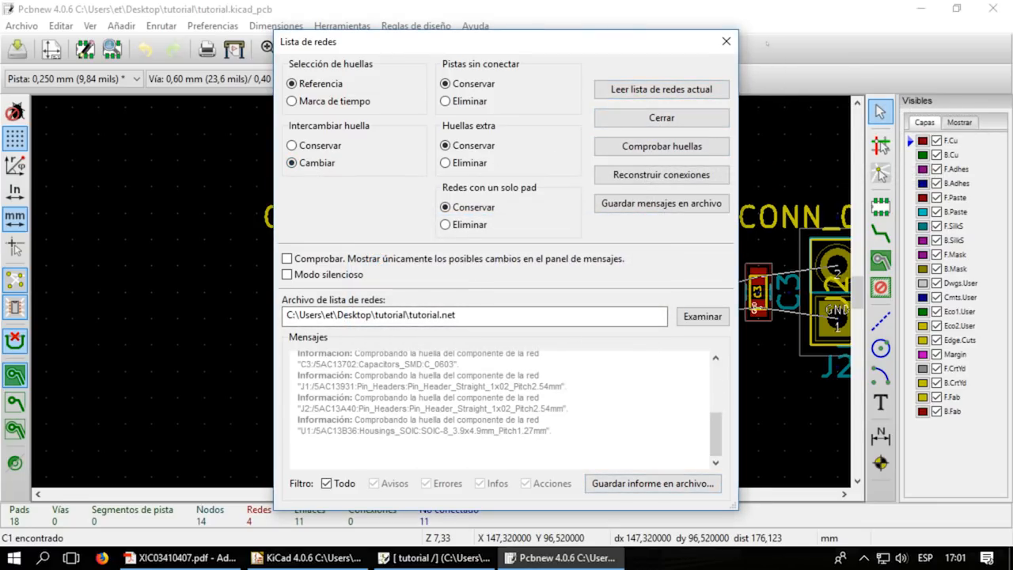
{"action": "left_click", "coordinate": [725, 41]}
{"action": "scroll", "coordinate": [441, 257], "scroll_direction": "up", "scroll_amount": 1}
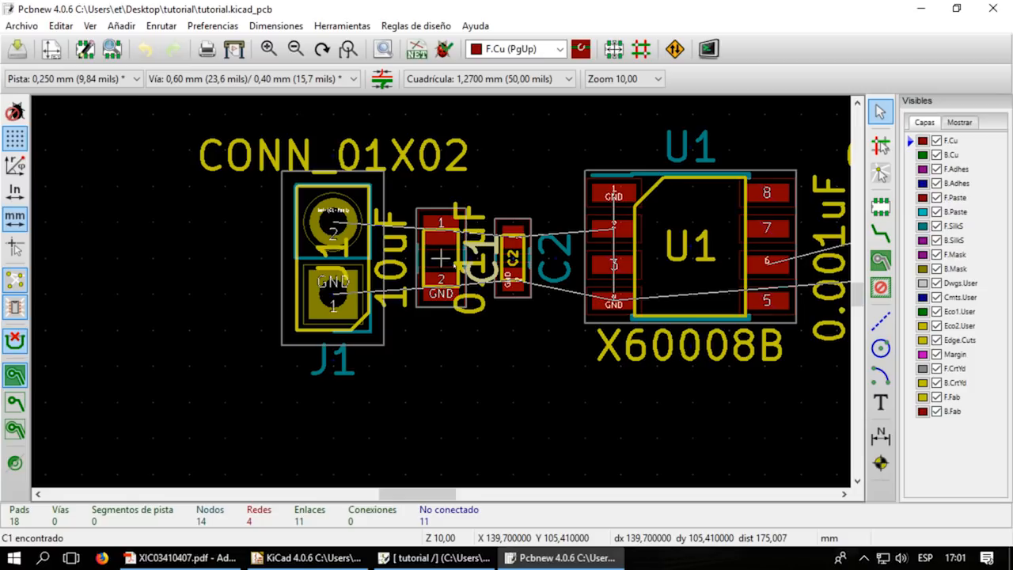
{"action": "scroll", "coordinate": [618, 258], "scroll_direction": "down", "scroll_amount": 2}
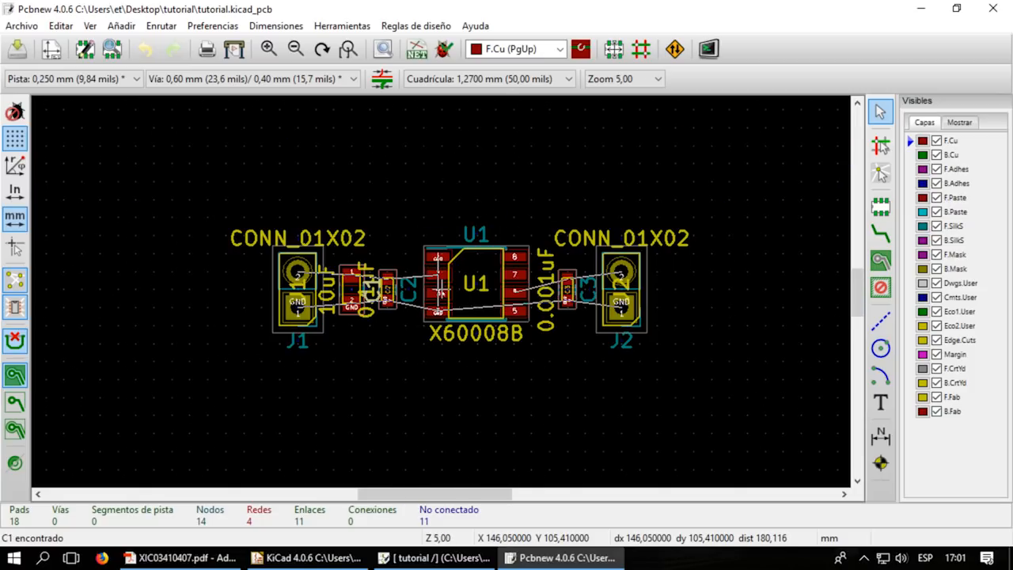
- Route a straight track on F.Cu from pad 2 of connector J1 to pad 1 of capacitor C1
{"action": "scroll", "coordinate": [441, 294], "scroll_direction": "up", "scroll_amount": 1}
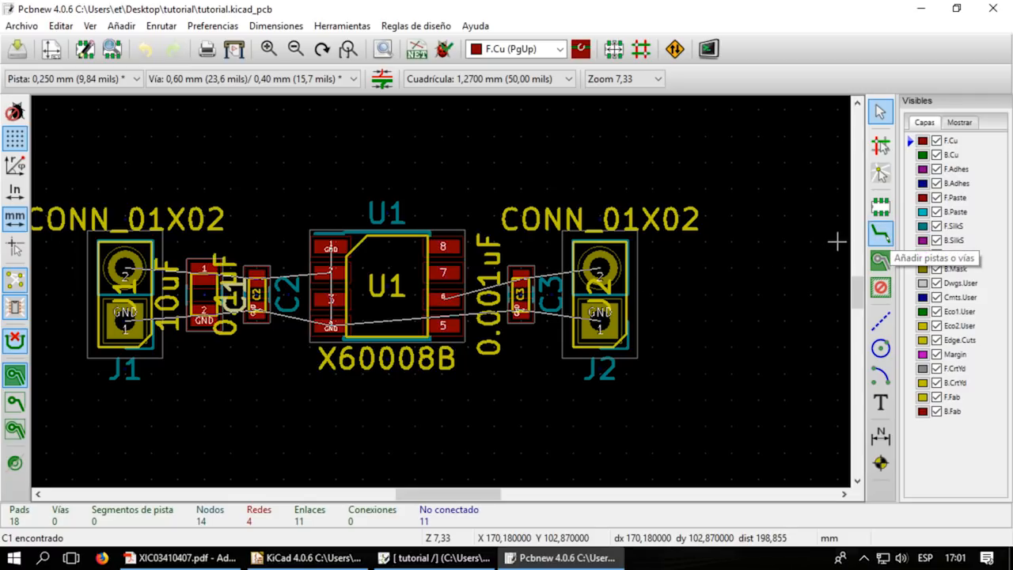
{"action": "left_click", "coordinate": [880, 233]}
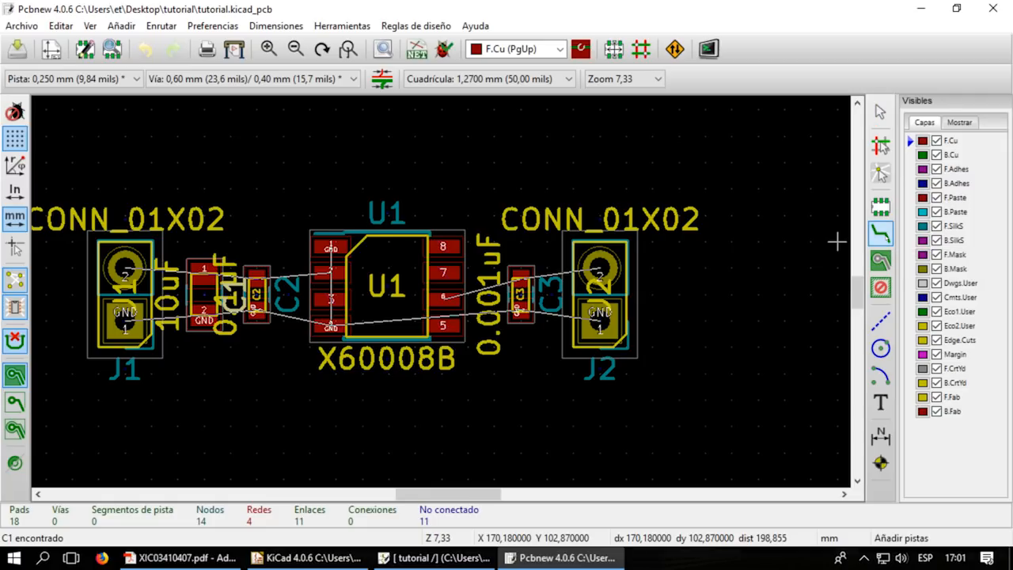
{"action": "scroll", "coordinate": [150, 346], "scroll_direction": "up", "scroll_amount": 2}
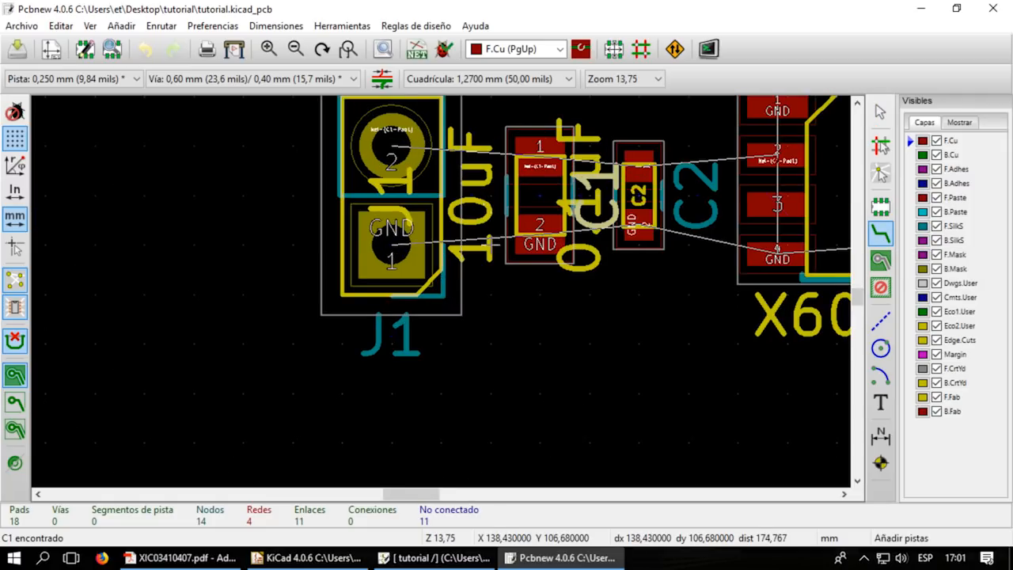
{"action": "left_click", "coordinate": [391, 146]}
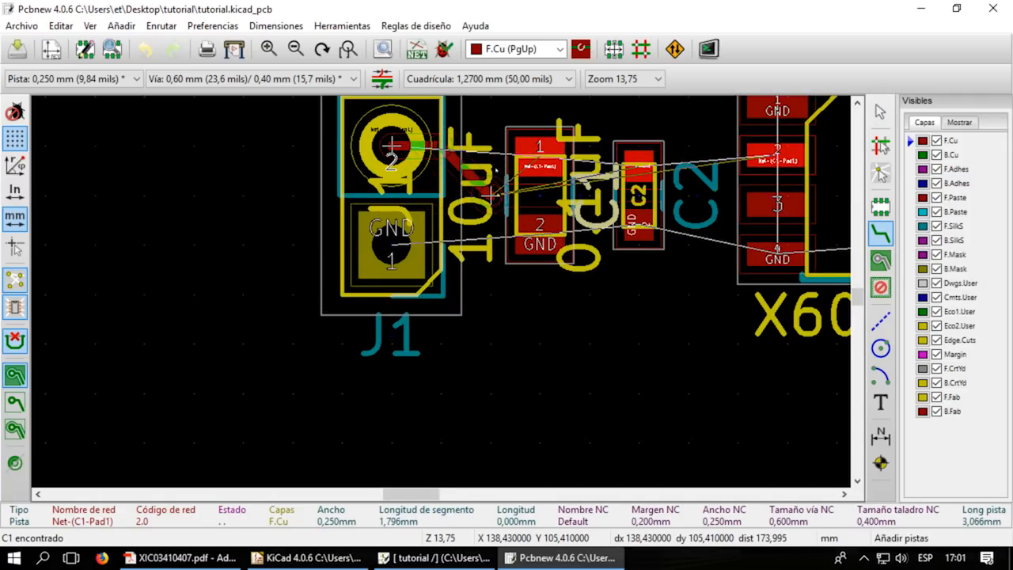
{"action": "left_click", "coordinate": [539, 148]}
{"action": "scroll", "coordinate": [539, 148], "scroll_direction": "up", "scroll_amount": 1}
{"action": "scroll", "coordinate": [441, 285], "scroll_direction": "up", "scroll_amount": 2}
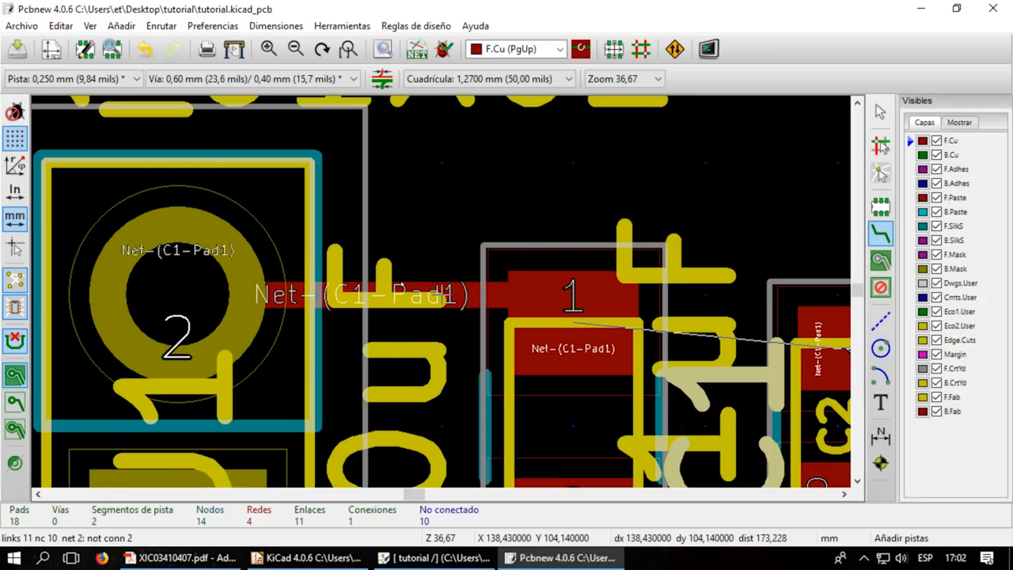
- Examine the SOIC package dimensions and recommended footprint in the XIC03410407.pdf datasheet, and return to the board editor
{"action": "scroll", "coordinate": [441, 285], "scroll_direction": "down", "scroll_amount": 3}
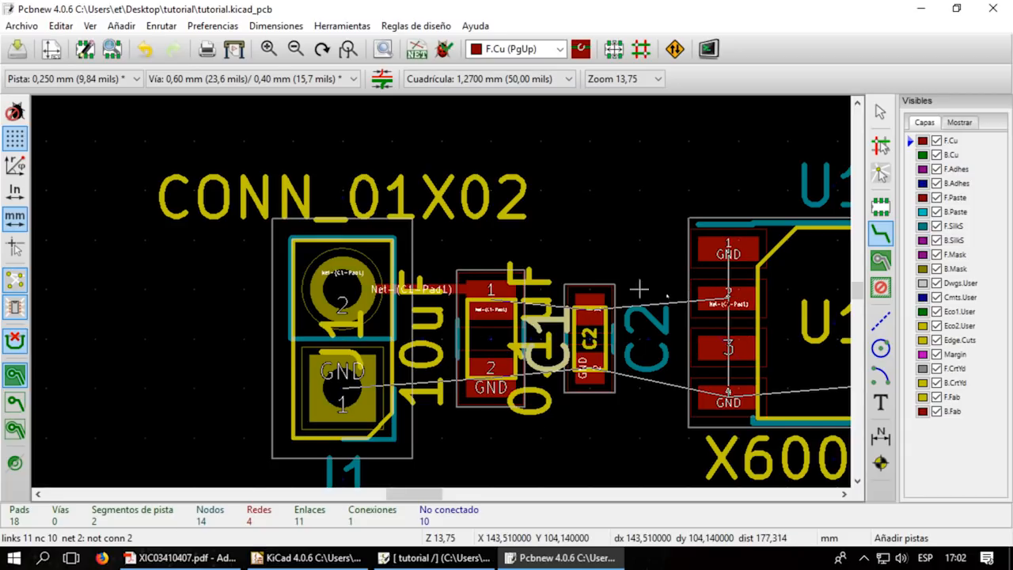
{"action": "scroll", "coordinate": [726, 289], "scroll_direction": "up", "scroll_amount": 2}
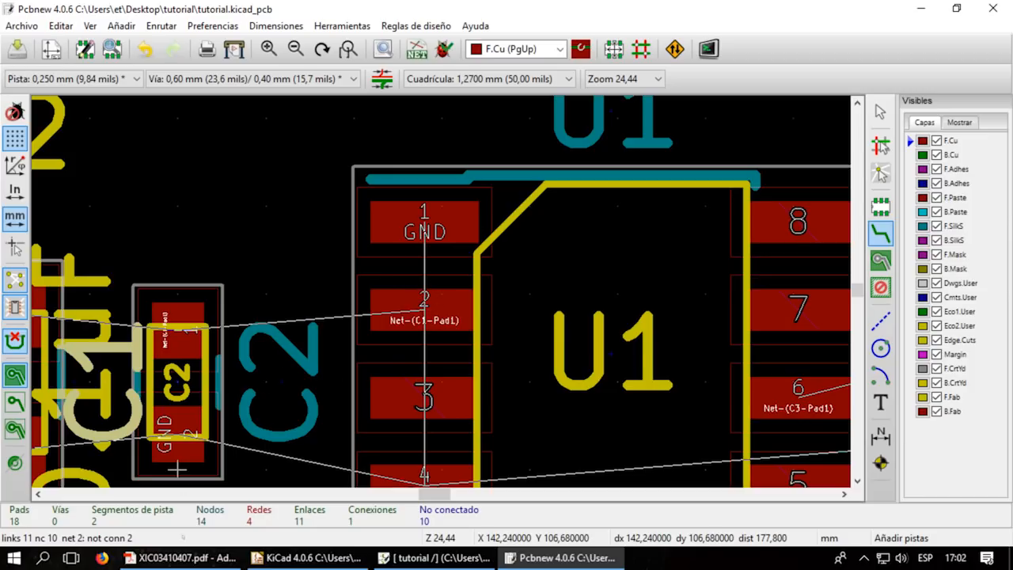
{"action": "left_click", "coordinate": [181, 557]}
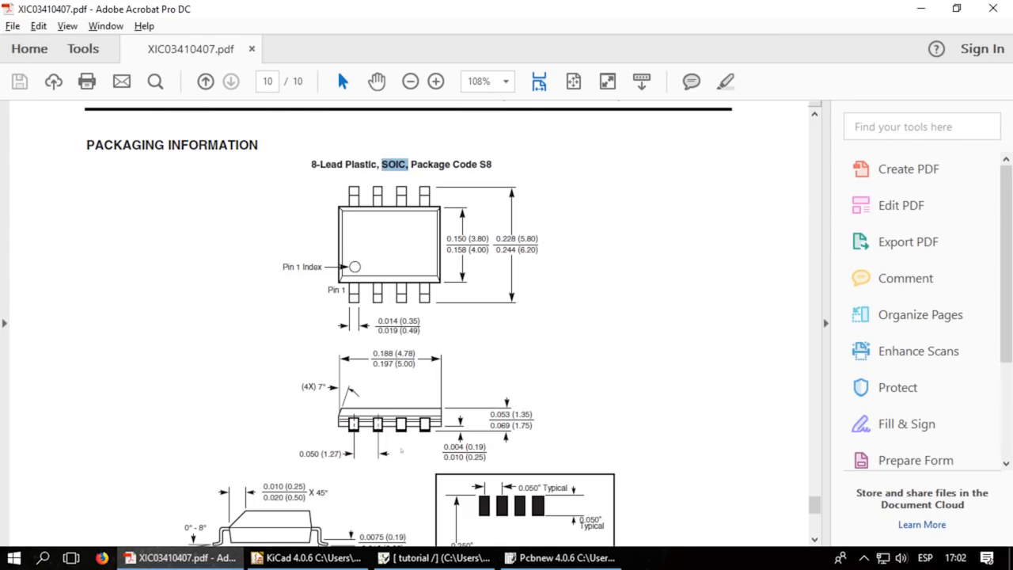
{"action": "scroll", "coordinate": [399, 454], "scroll_direction": "down", "scroll_amount": 2}
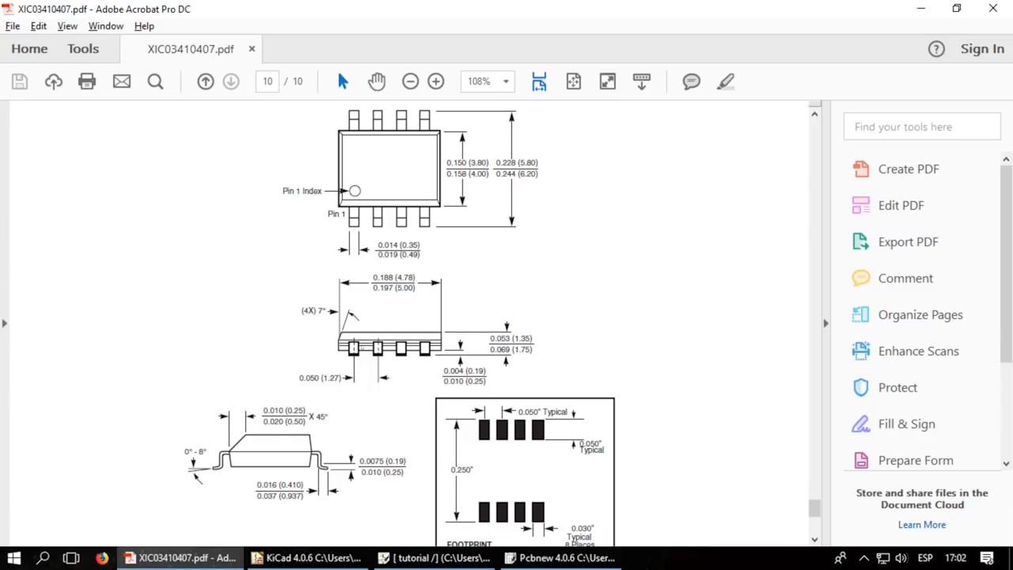
{"action": "scroll", "coordinate": [409, 385], "scroll_direction": "up", "scroll_amount": 3}
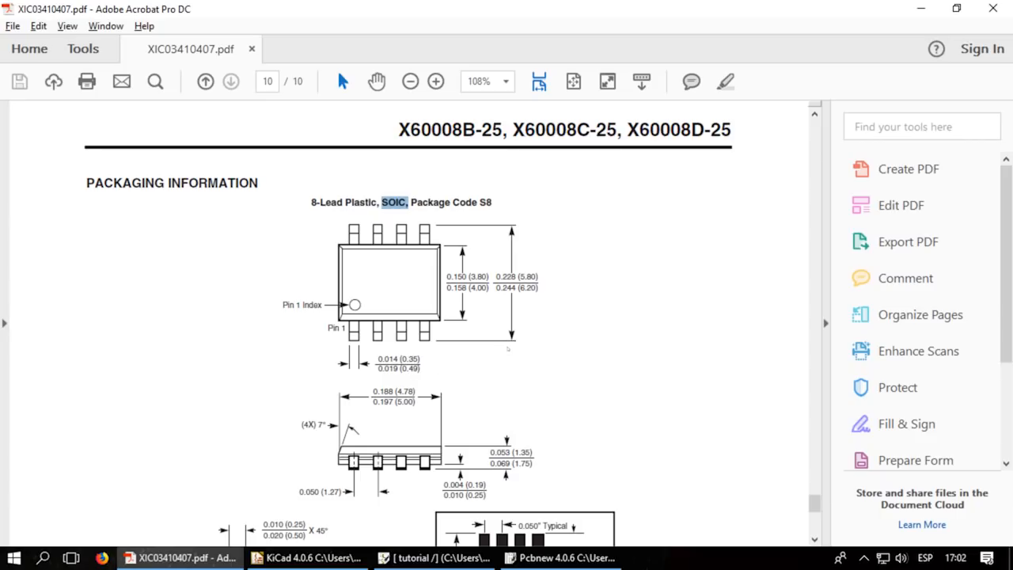
{"action": "left_click", "coordinate": [920, 8]}
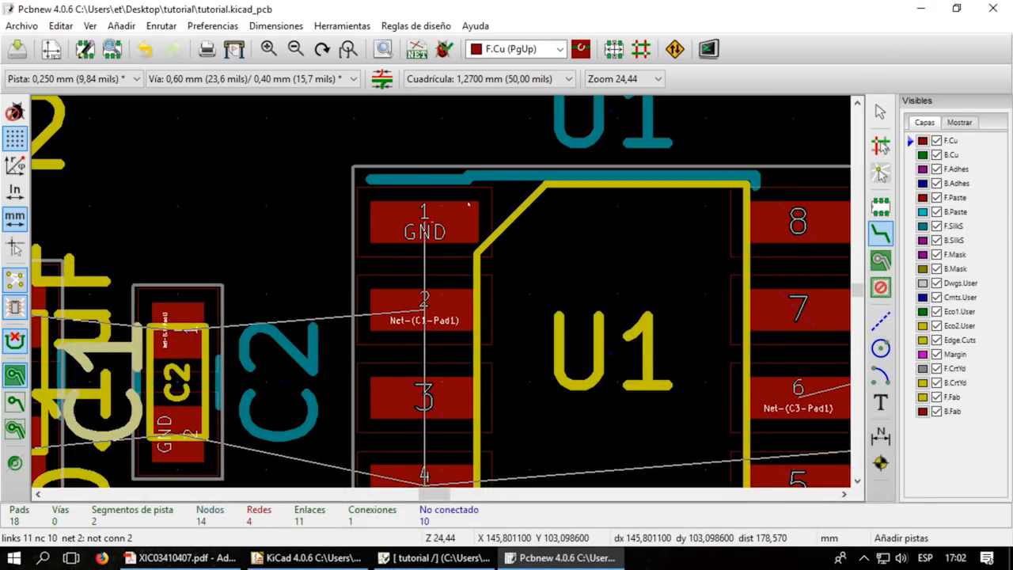
- Add a custom track width of 0.4 mm as Pista 1 in the global design rules
{"action": "left_click", "coordinate": [416, 26]}
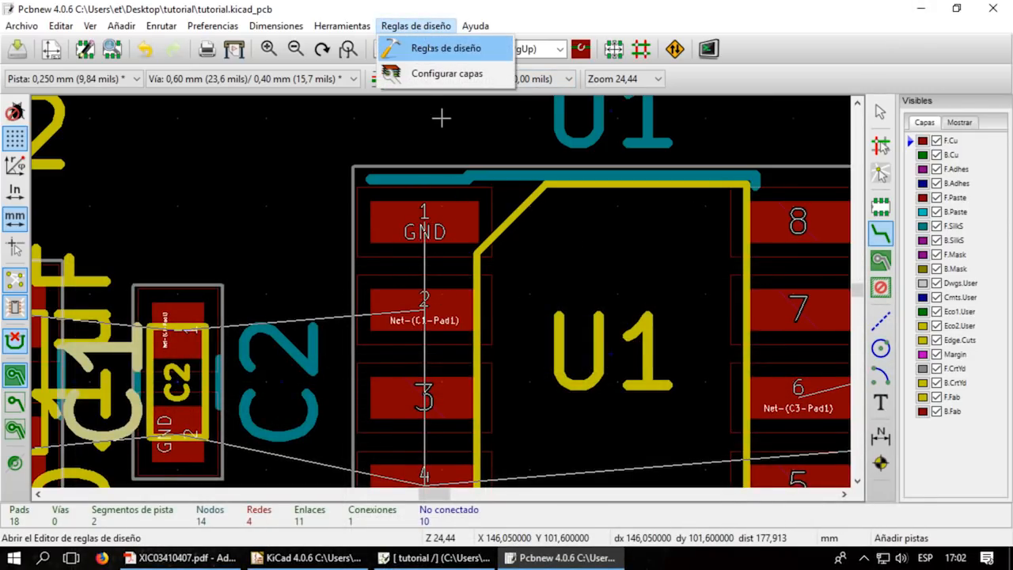
{"action": "left_click", "coordinate": [443, 49]}
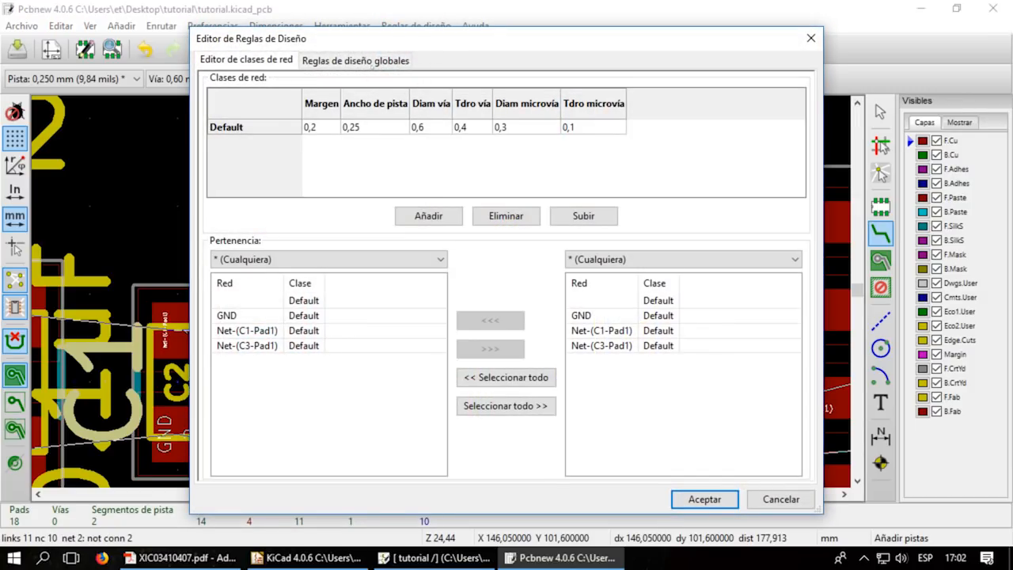
{"action": "left_click", "coordinate": [371, 61]}
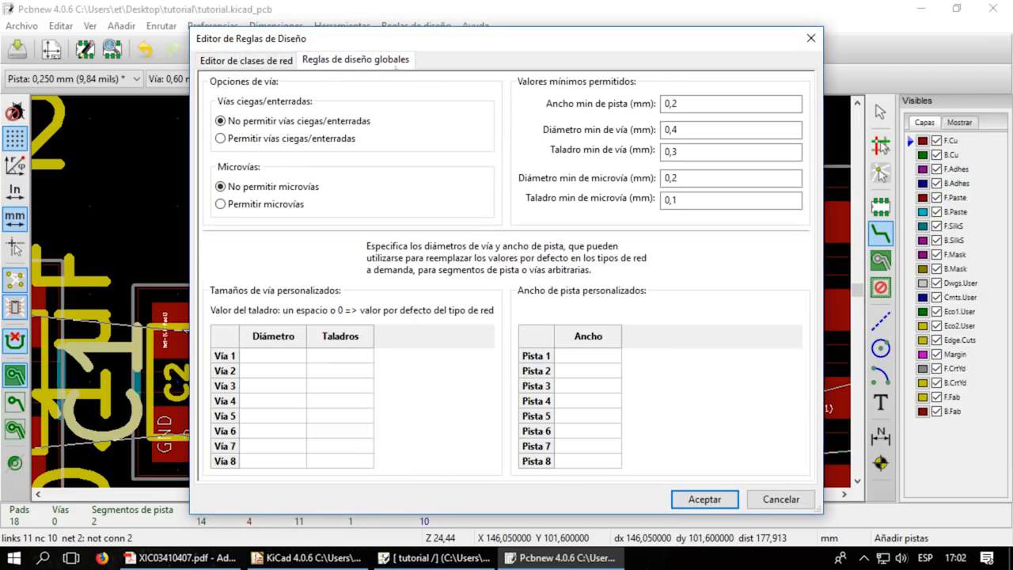
{"action": "left_click", "coordinate": [595, 350]}
{"action": "type", "text": ".4"}
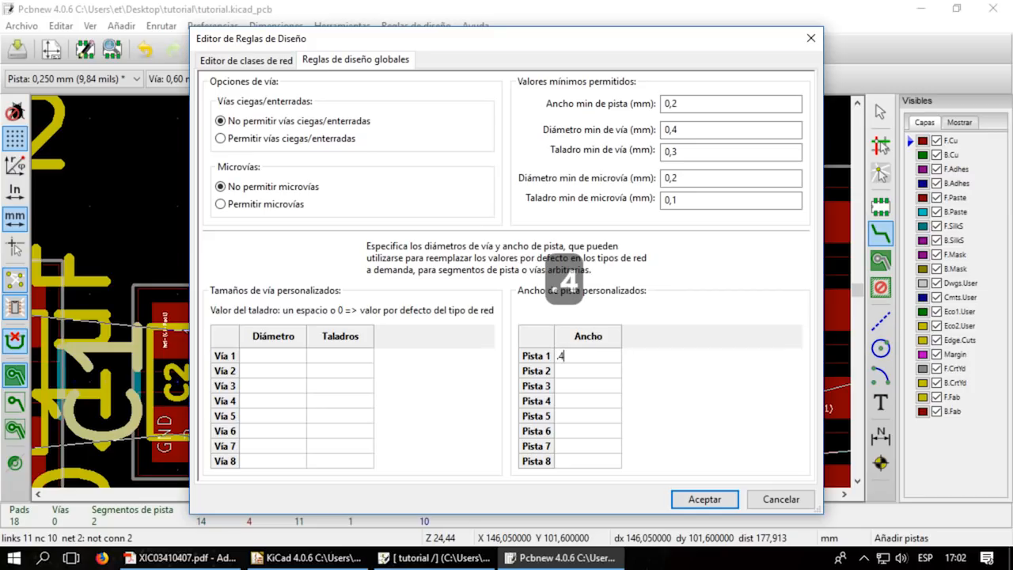
{"action": "key", "text": "Return"}
{"action": "left_click", "coordinate": [705, 499]}
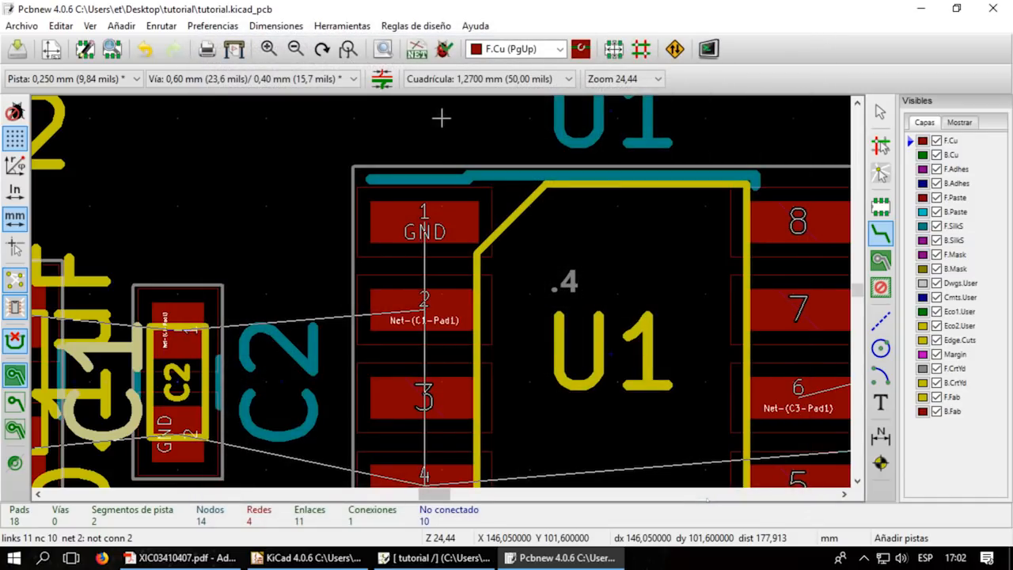
- Select the 0.4 mm track width and apply it to the track between J1 pad 2 and C1 pad 1
{"action": "scroll", "coordinate": [295, 315], "scroll_direction": "down", "scroll_amount": 3}
{"action": "scroll", "coordinate": [417, 284], "scroll_direction": "up", "scroll_amount": 4}
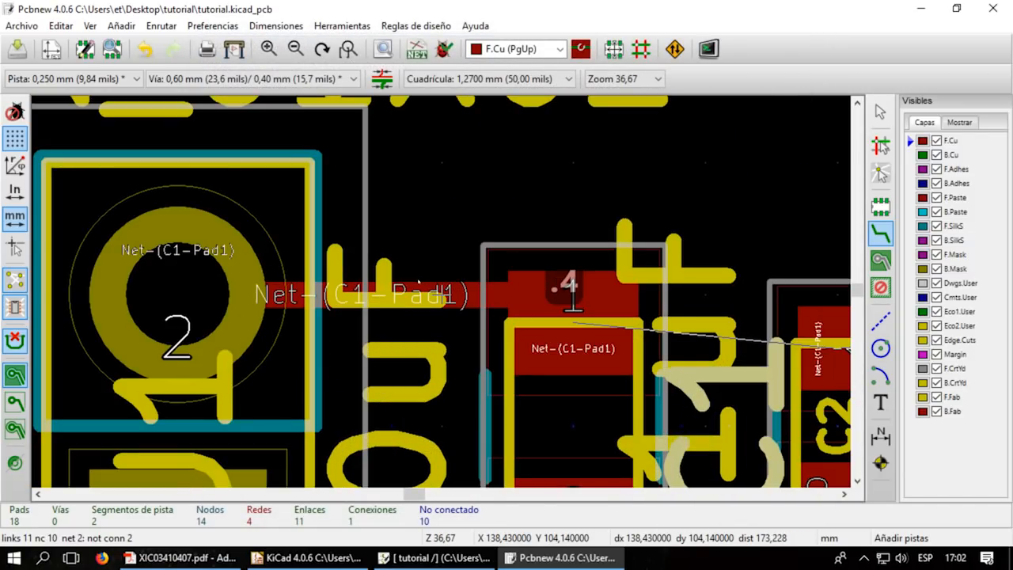
{"action": "right_click", "coordinate": [418, 283]}
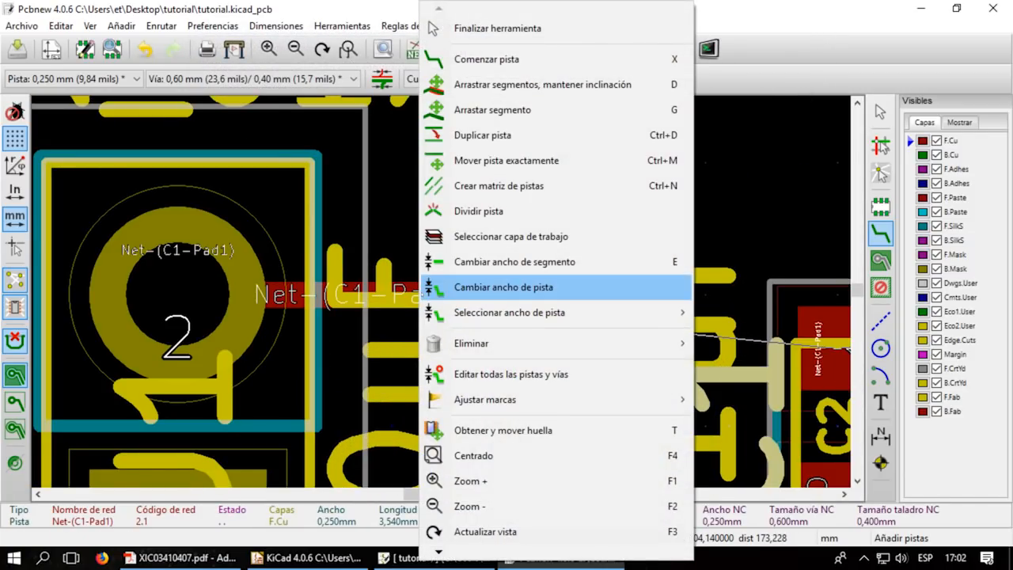
{"action": "mouse_move", "coordinate": [546, 312]}
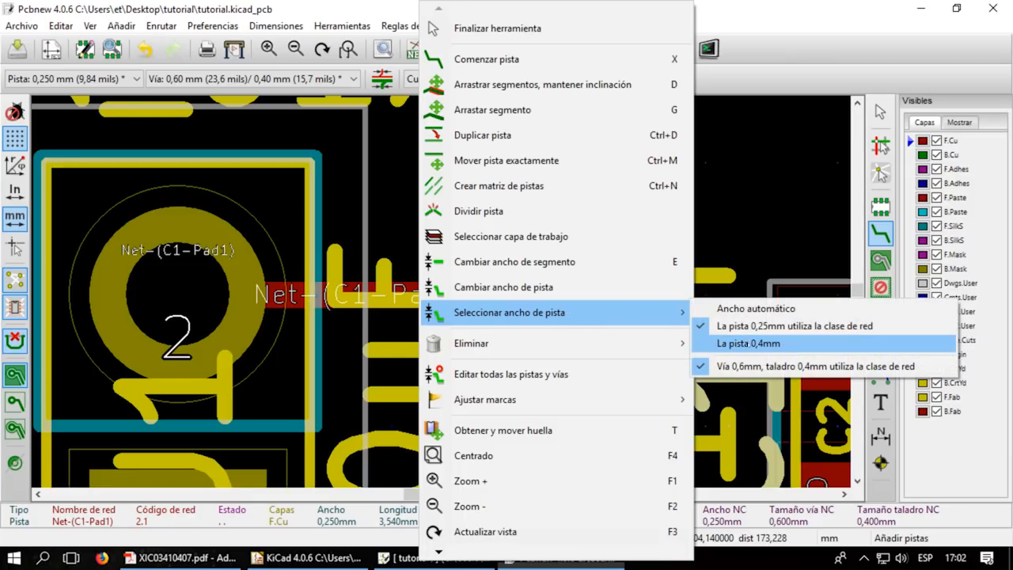
{"action": "left_click", "coordinate": [748, 343]}
{"action": "right_click", "coordinate": [356, 294]}
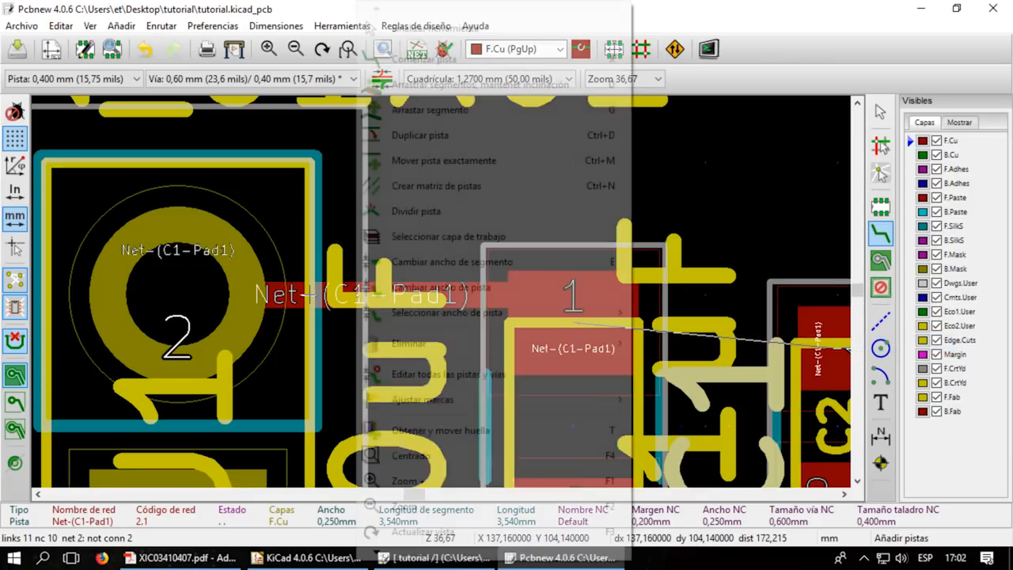
{"action": "left_click", "coordinate": [439, 286]}
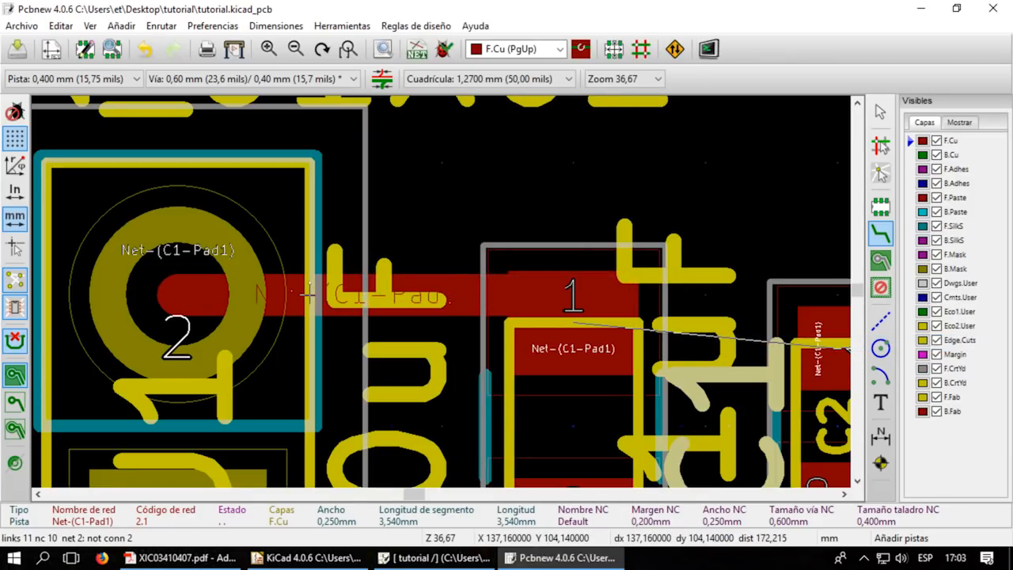
{"action": "scroll", "coordinate": [310, 295], "scroll_direction": "down", "scroll_amount": 1}
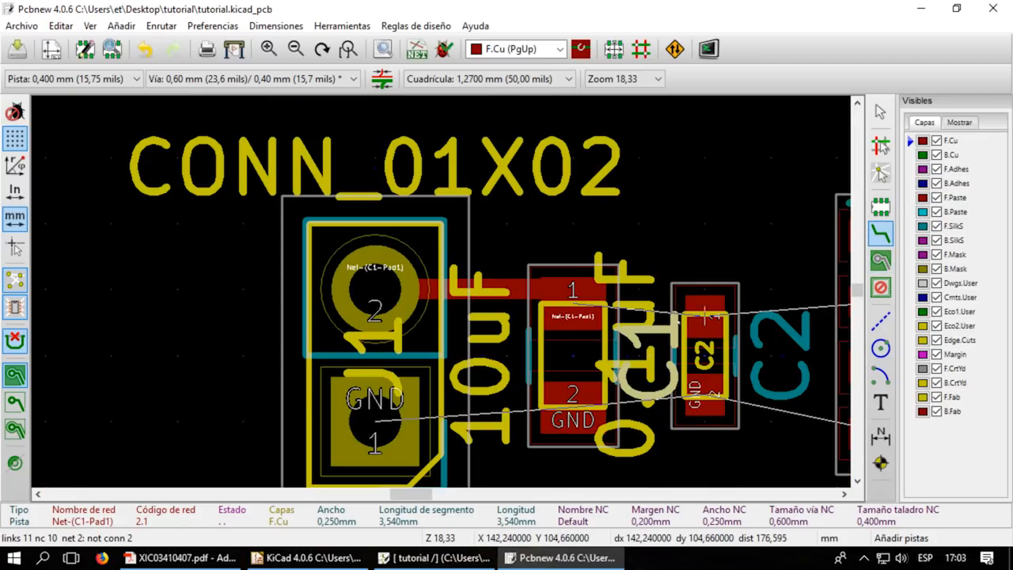
{"action": "left_click", "coordinate": [574, 298]}
{"action": "scroll", "coordinate": [637, 291], "scroll_direction": "up", "scroll_amount": 1}
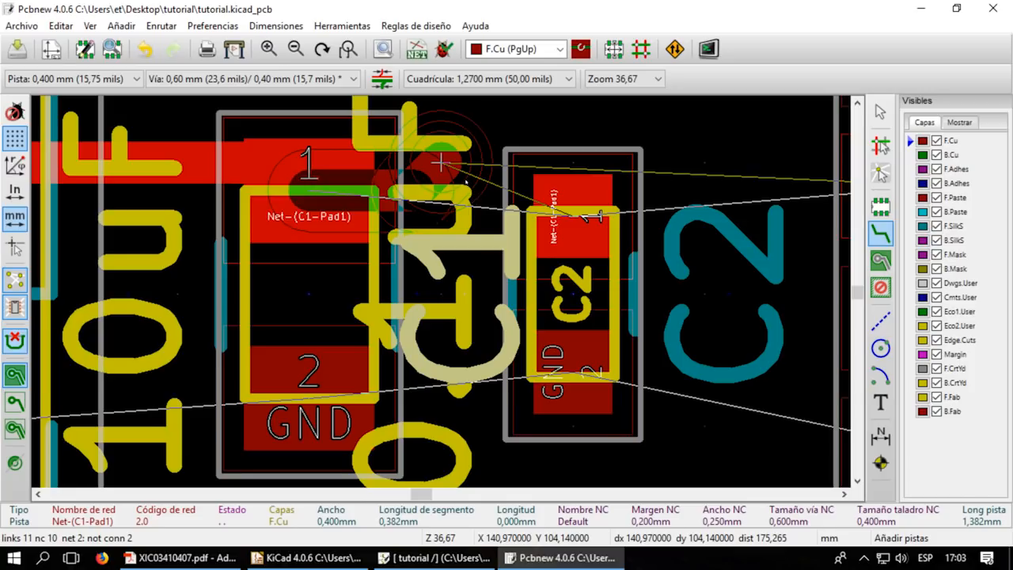
{"action": "key", "text": "Escape"}
- Set the board grid to 0.2540 mm (10.00 mils)
{"action": "left_click", "coordinate": [544, 78]}
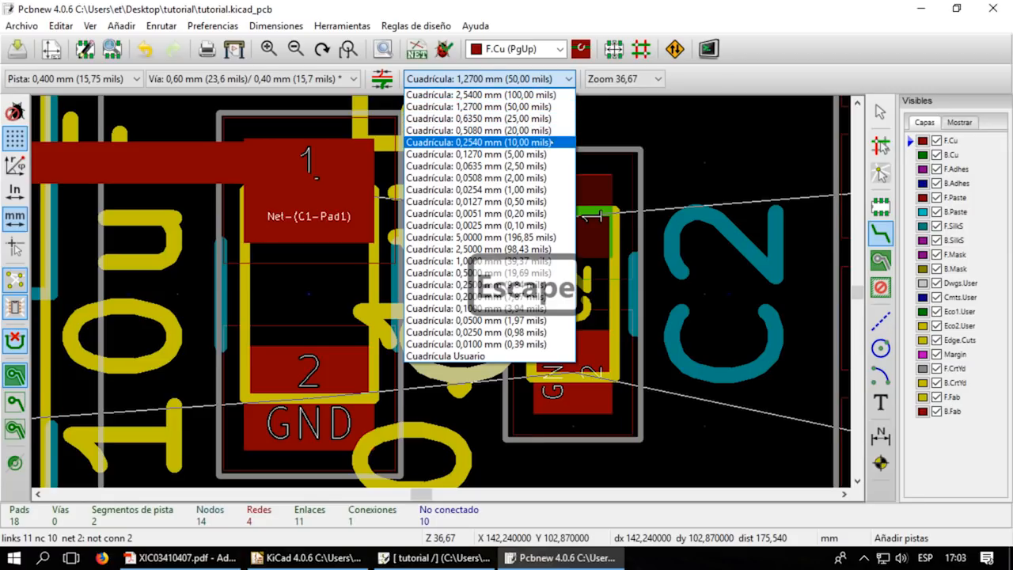
{"action": "left_click", "coordinate": [552, 142]}
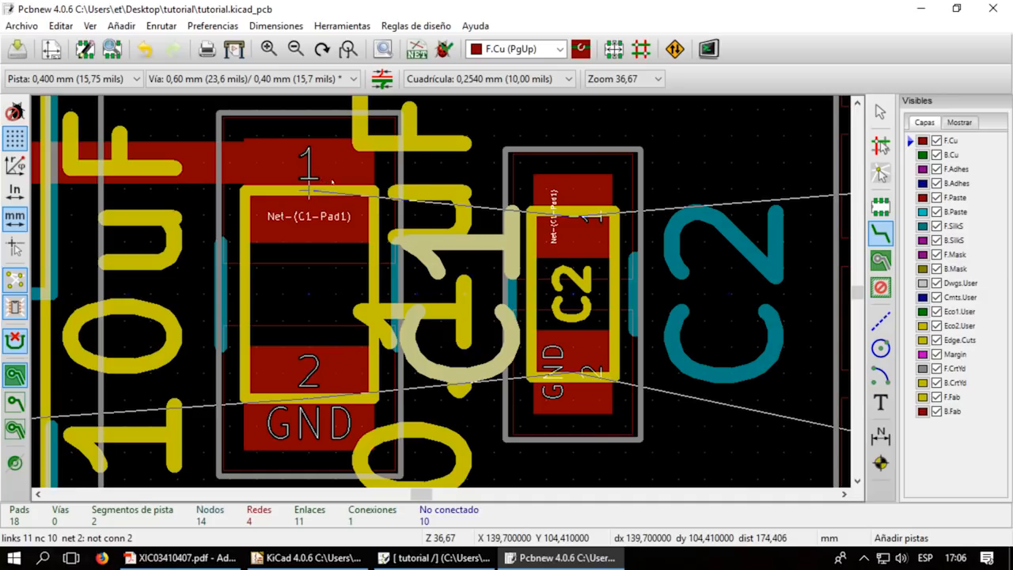
- Route a 0.4 mm track on F.Cu from C1 pad 1 through C2 pad 1 to U1 pad 2
{"action": "left_click", "coordinate": [332, 175]}
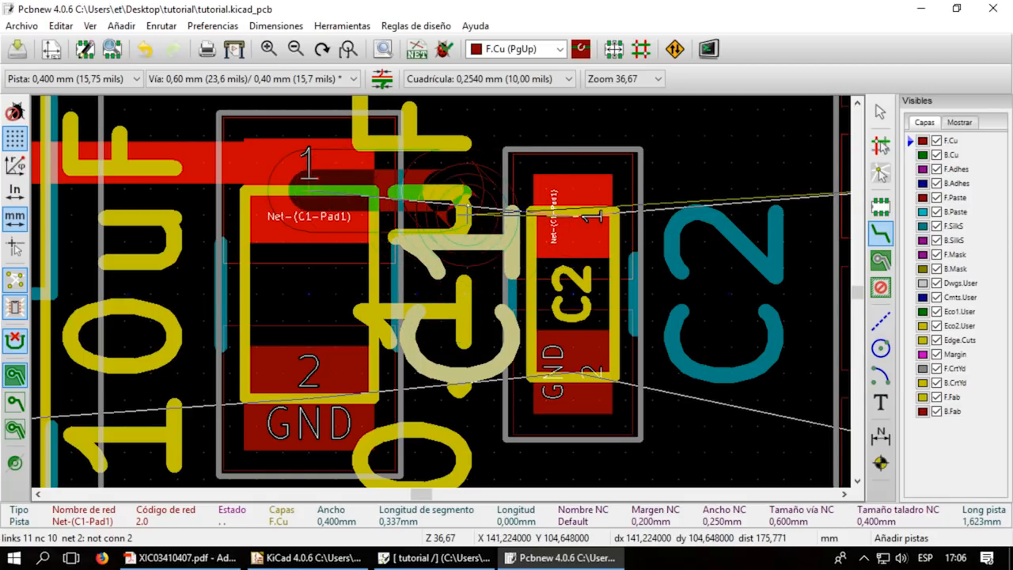
{"action": "scroll", "coordinate": [467, 209], "scroll_direction": "down", "scroll_amount": 2}
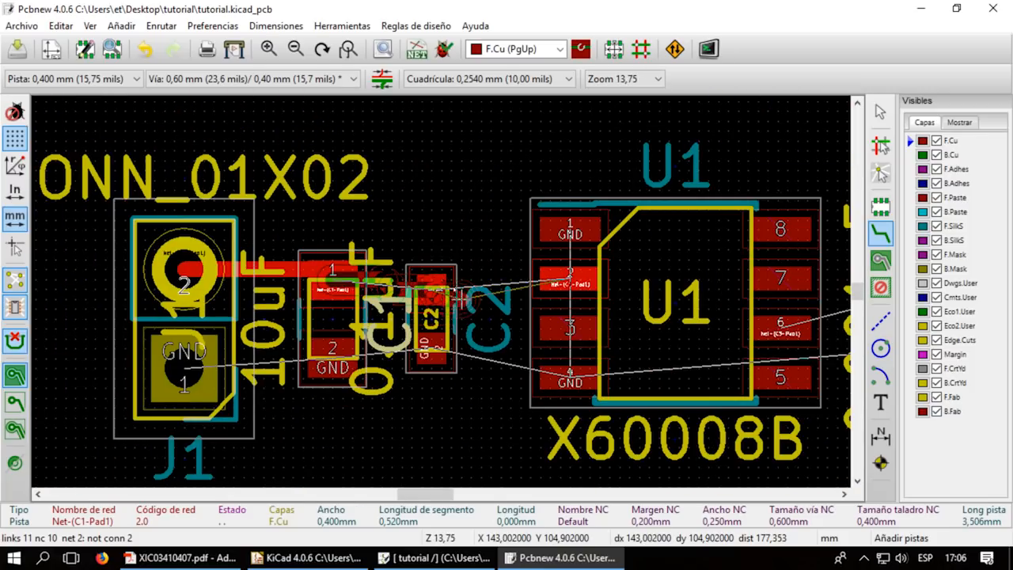
{"action": "scroll", "coordinate": [459, 289], "scroll_direction": "up", "scroll_amount": 1}
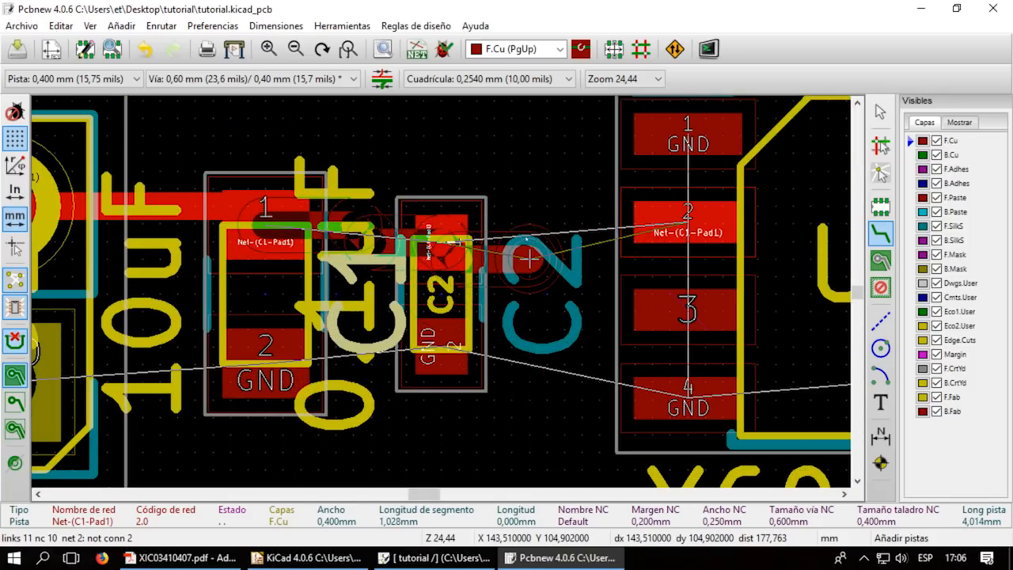
{"action": "left_click", "coordinate": [672, 208]}
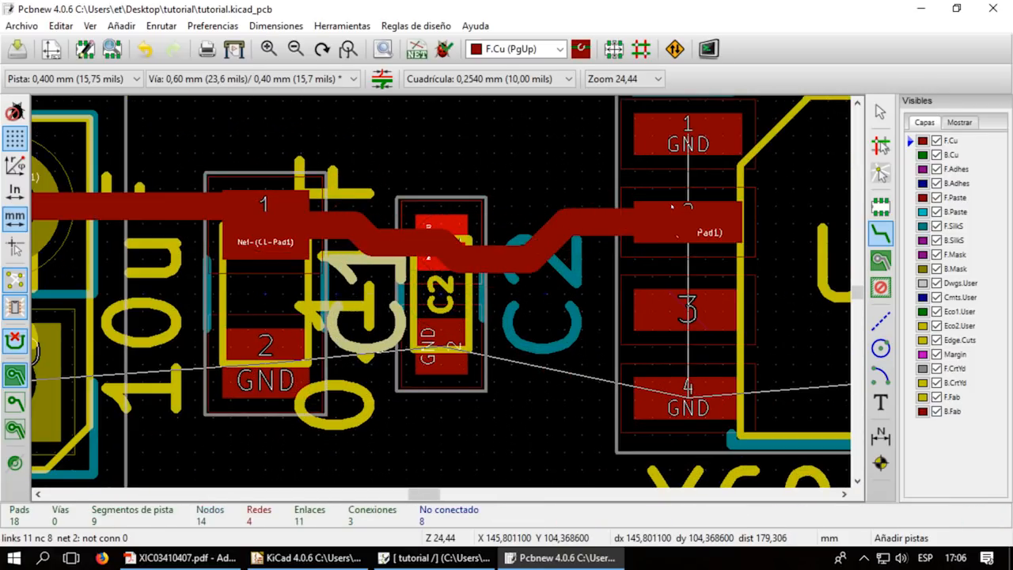
- Route a 0.4 mm track on F.Cu from U1 pad 6 through C3 pad 1 to J2 pad 2
{"action": "scroll", "coordinate": [738, 207], "scroll_direction": "down", "scroll_amount": 2}
{"action": "scroll", "coordinate": [663, 285], "scroll_direction": "up", "scroll_amount": 1}
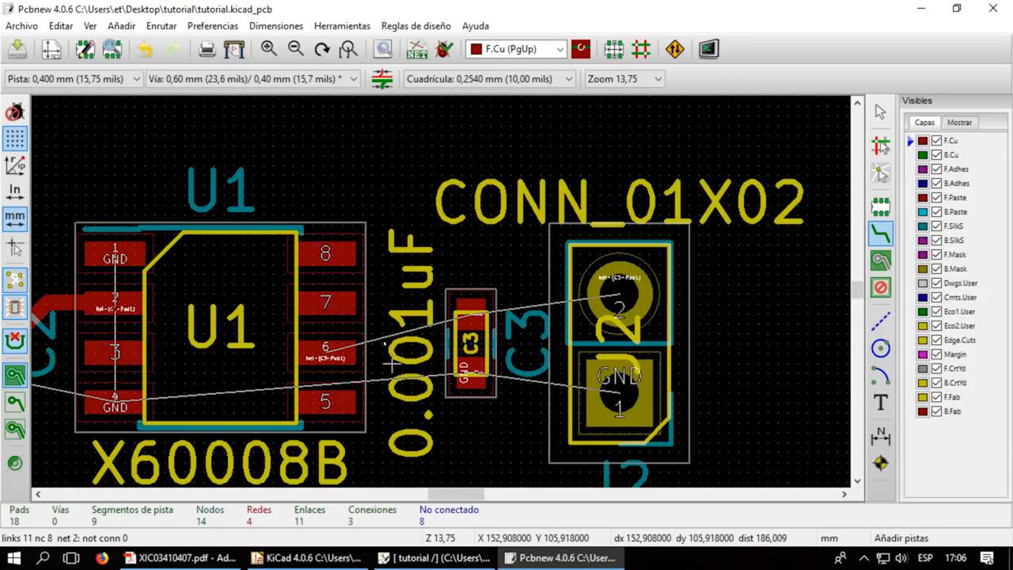
{"action": "left_click", "coordinate": [326, 352]}
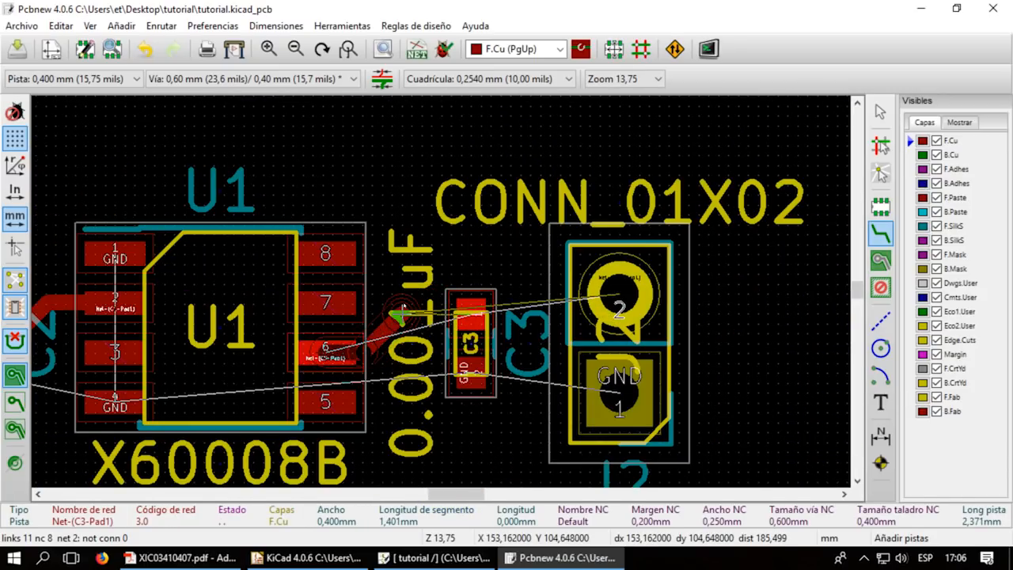
{"action": "left_click", "coordinate": [469, 313]}
{"action": "left_click", "coordinate": [470, 313]}
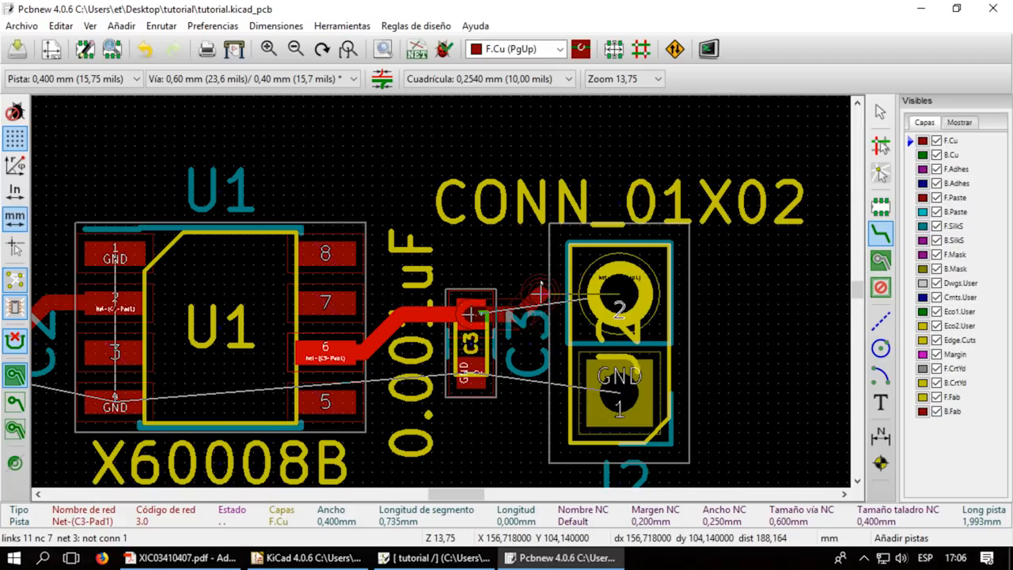
{"action": "left_click", "coordinate": [617, 294]}
{"action": "scroll", "coordinate": [224, 373], "scroll_direction": "down", "scroll_amount": 2}
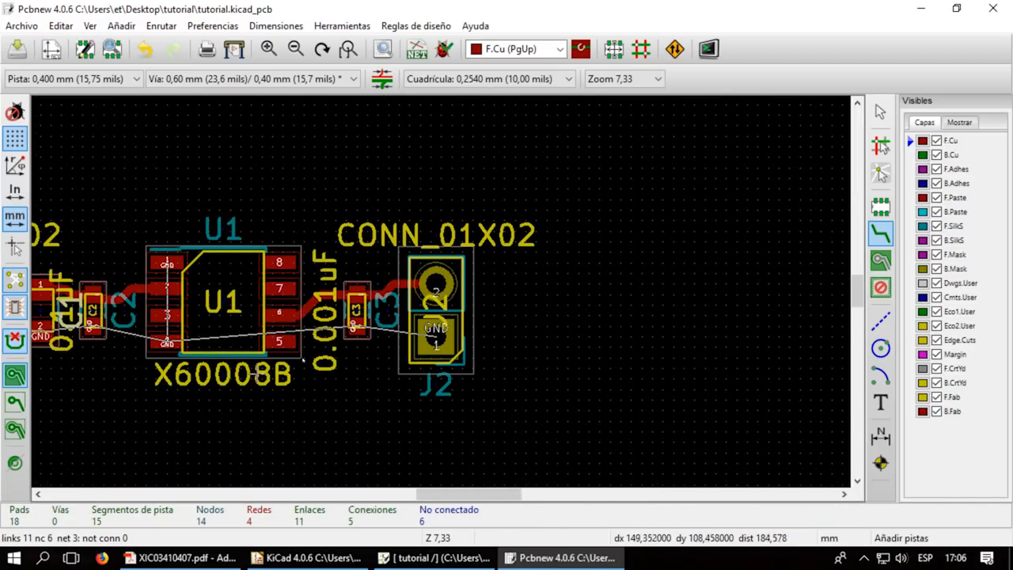
{"action": "scroll", "coordinate": [579, 368], "scroll_direction": "down", "scroll_amount": 1}
{"action": "scroll", "coordinate": [595, 275], "scroll_direction": "down", "scroll_amount": 2}
{"action": "scroll", "coordinate": [69, 286], "scroll_direction": "up", "scroll_amount": 2}
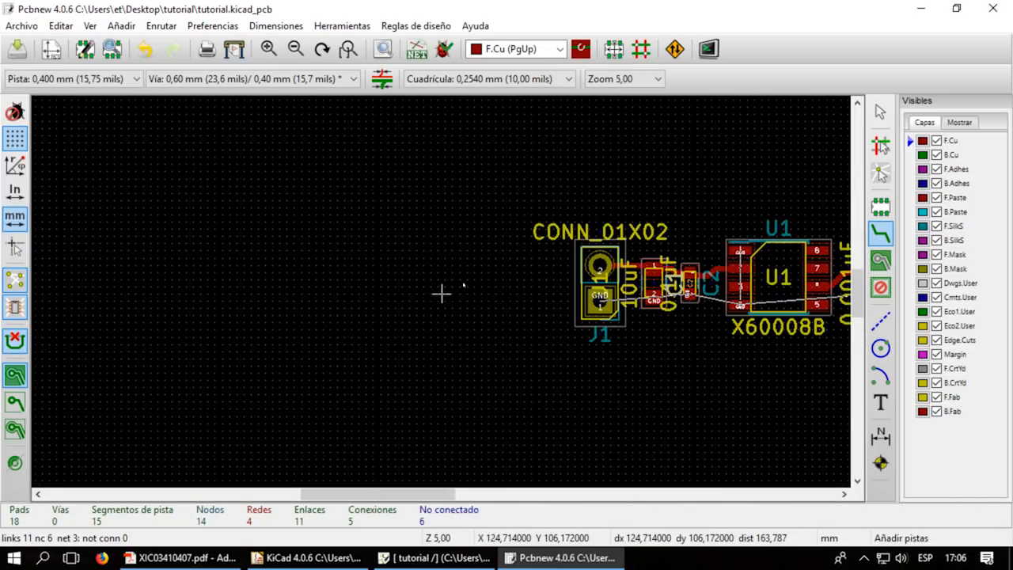
{"action": "scroll", "coordinate": [776, 277], "scroll_direction": "up", "scroll_amount": 1}
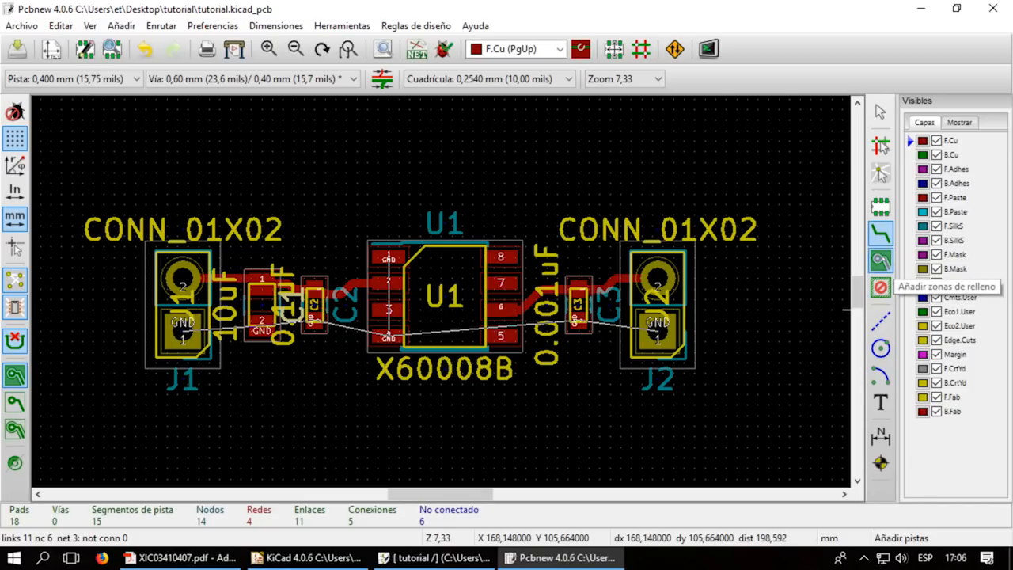
{"action": "left_click", "coordinate": [880, 260]}
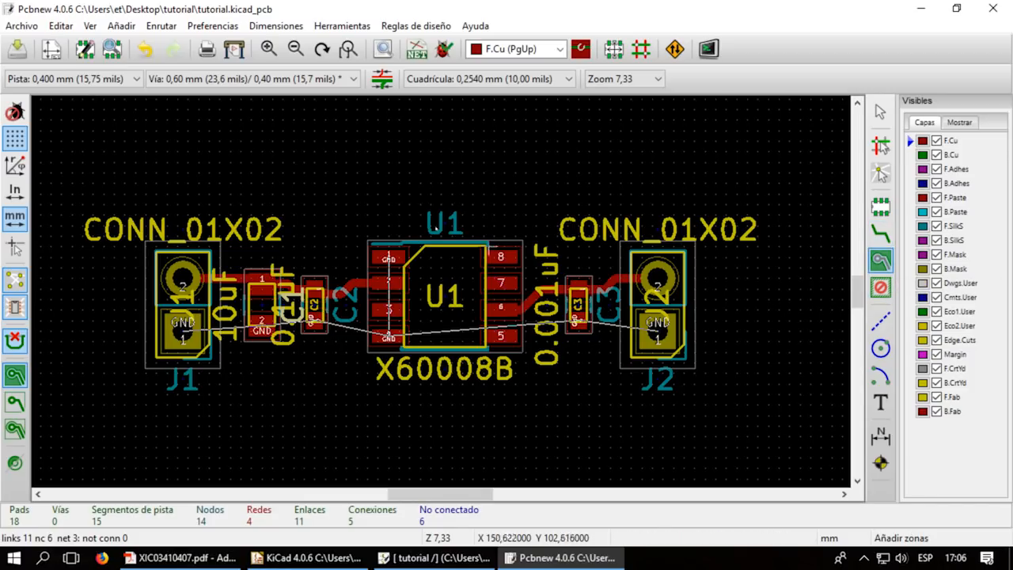
{"action": "left_click", "coordinate": [66, 178]}
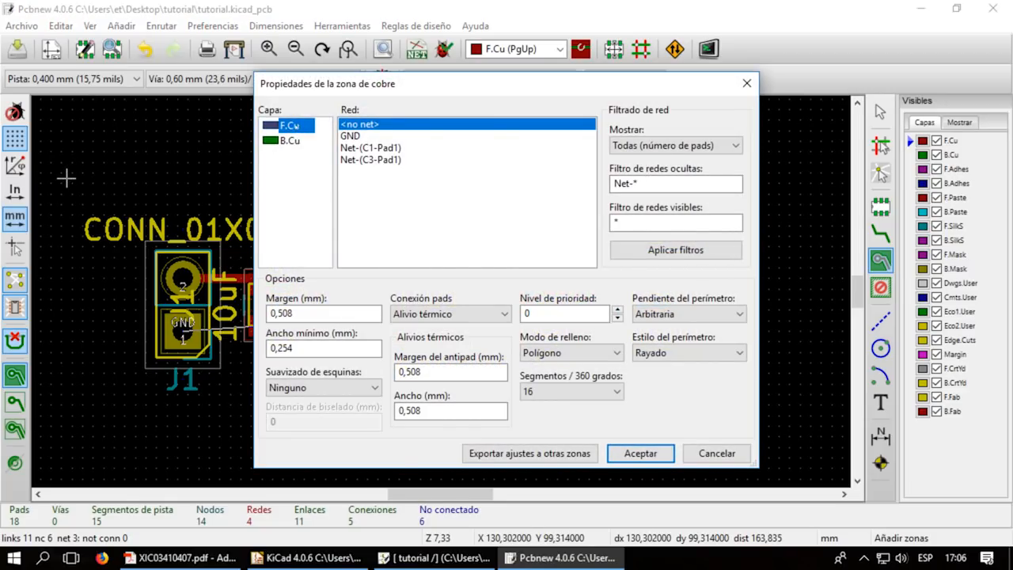
{"action": "key", "text": "Escape"}
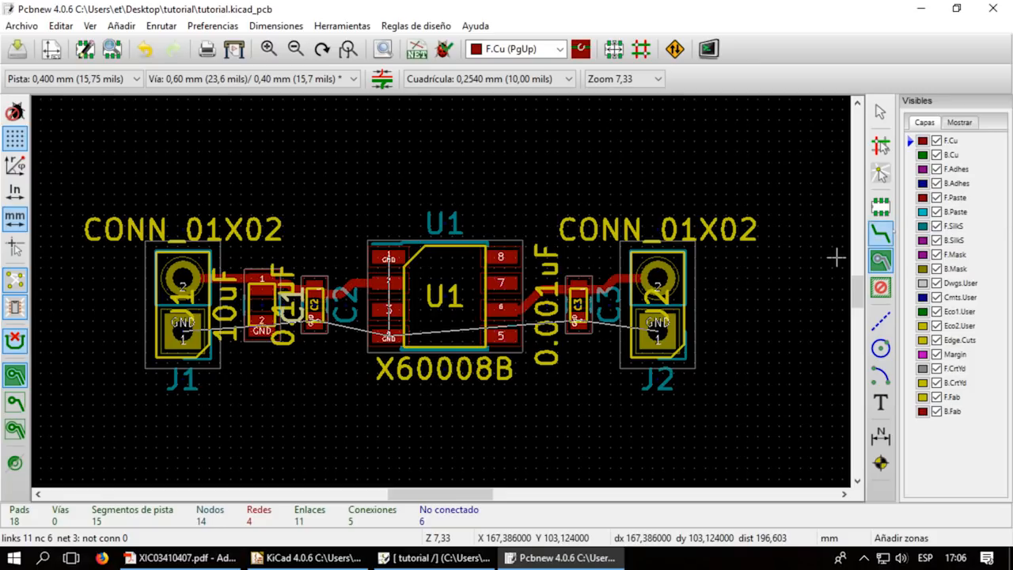
{"action": "left_click", "coordinate": [98, 182]}
{"action": "key", "text": "Escape"}
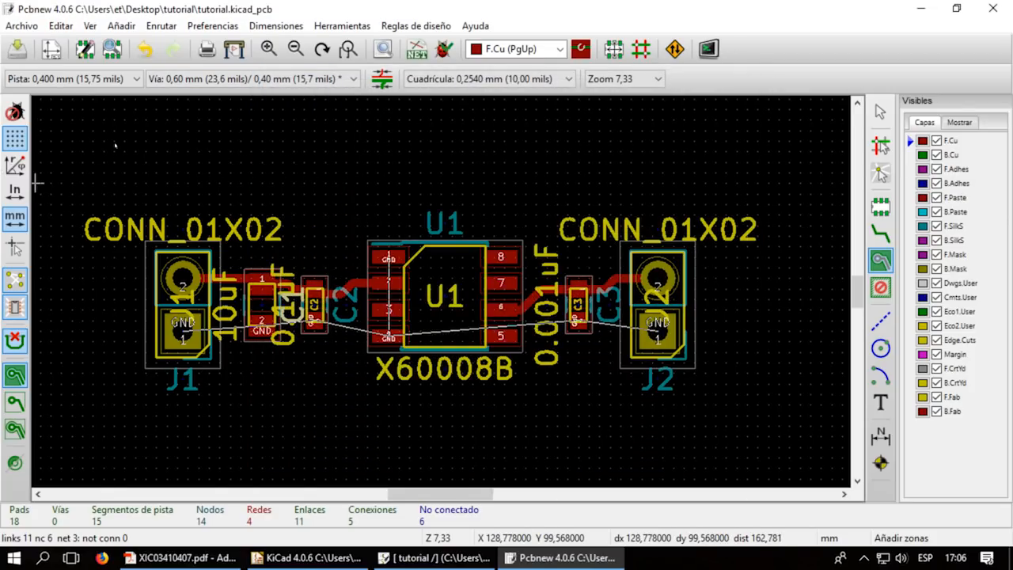
- Select the F.Cu layer and start a copper zone assigned to the GND net above J1
{"action": "left_click", "coordinate": [528, 49]}
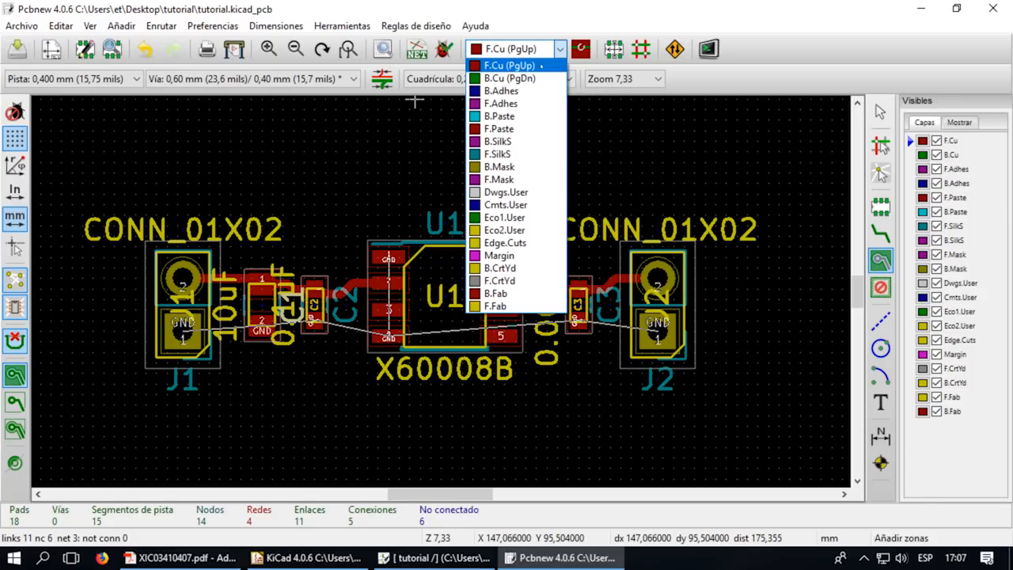
{"action": "left_click", "coordinate": [541, 66]}
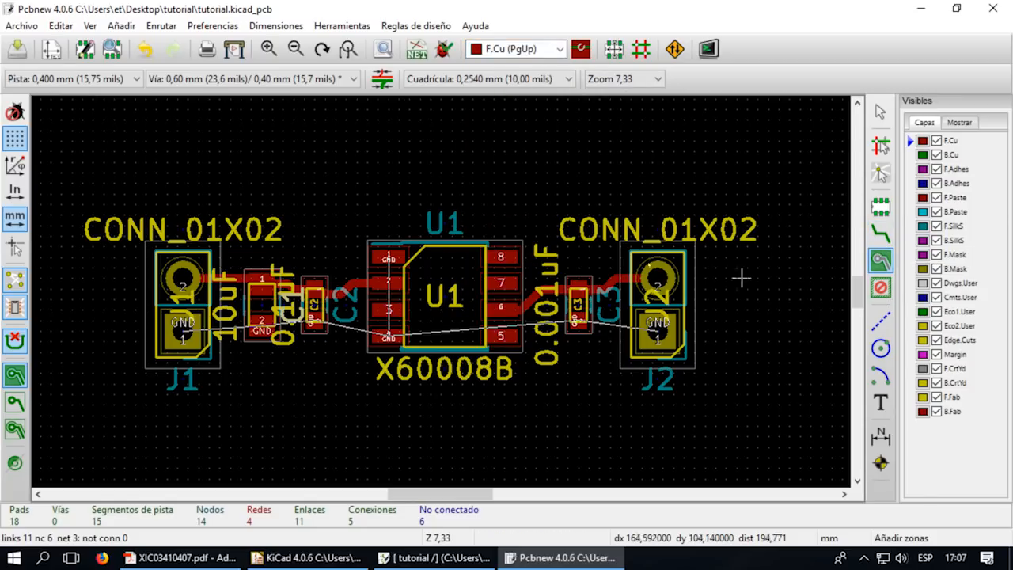
{"action": "left_click", "coordinate": [92, 186]}
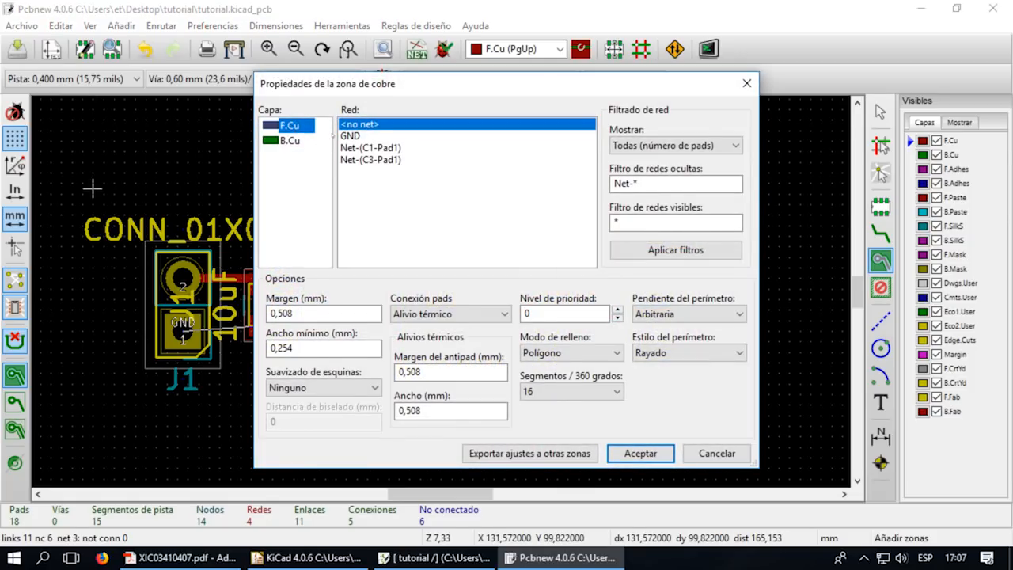
{"action": "left_click", "coordinate": [354, 136]}
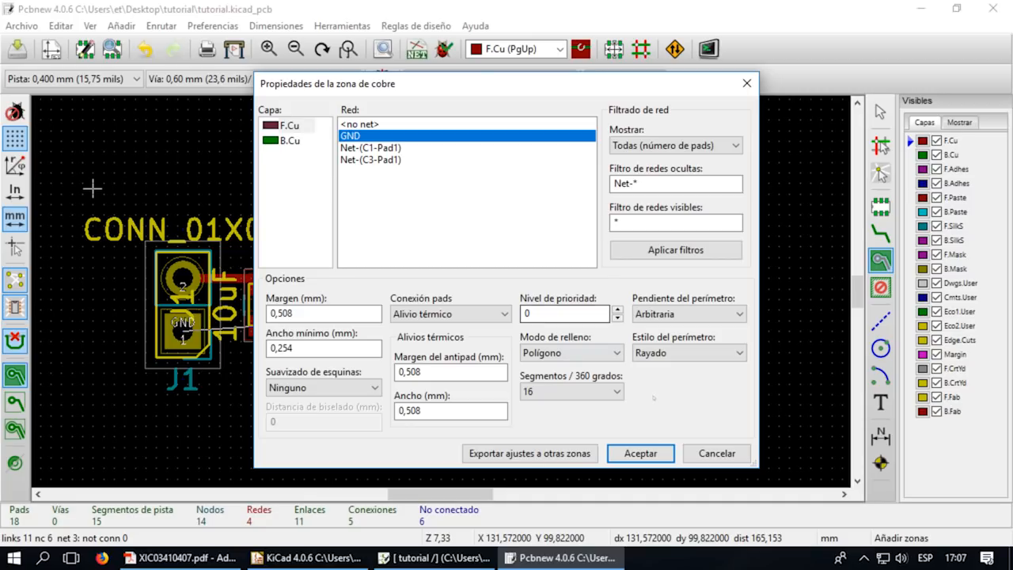
{"action": "left_click", "coordinate": [640, 452]}
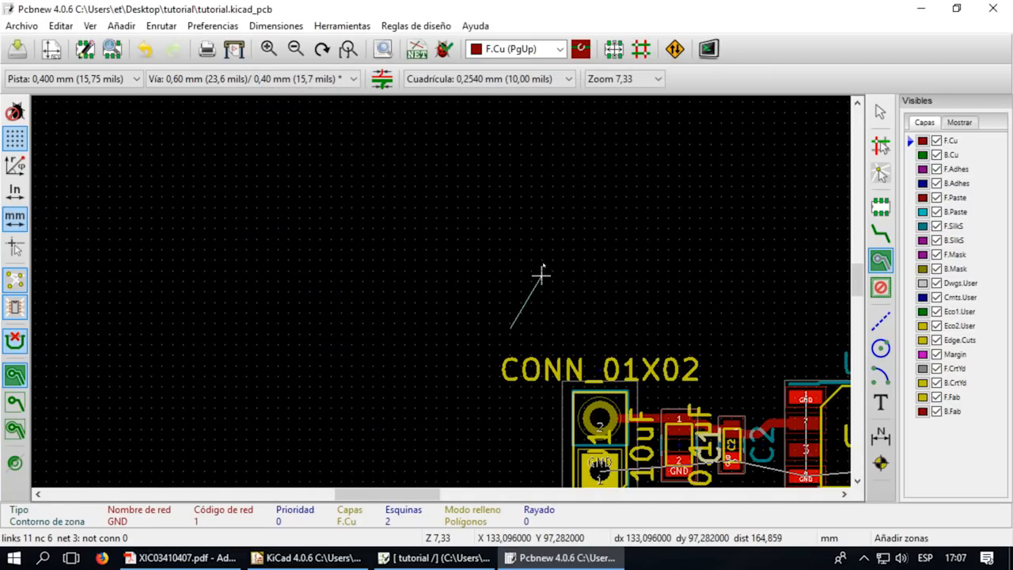
- Abandon the unfinished zone outline and set the board grid to 2.5400 mm (100.00 mils)
{"action": "scroll", "coordinate": [553, 293], "scroll_direction": "down", "scroll_amount": 3}
{"action": "scroll", "coordinate": [564, 287], "scroll_direction": "up", "scroll_amount": 1}
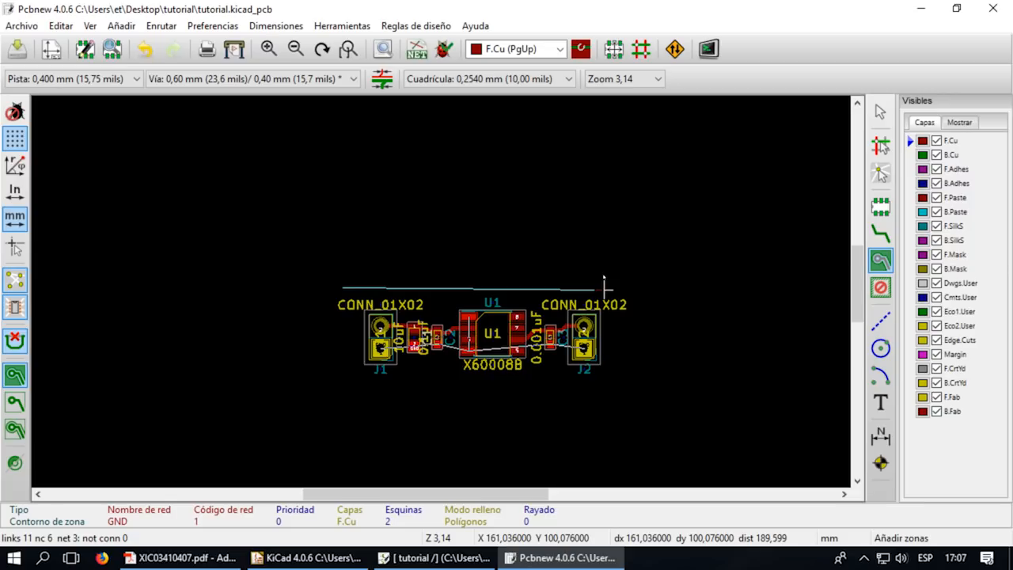
{"action": "key", "text": "Escape"}
{"action": "key", "text": "Escape"}
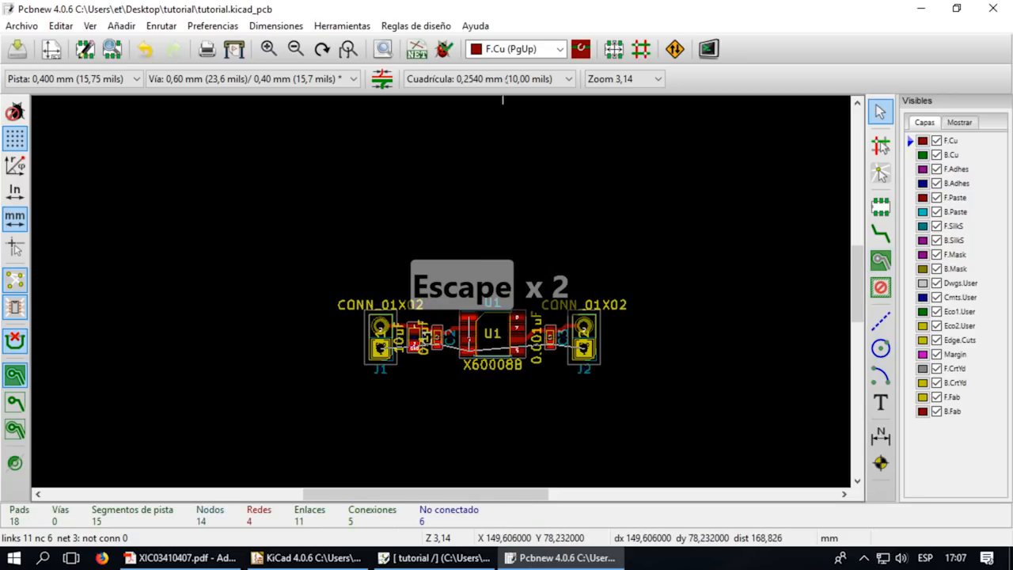
{"action": "left_click", "coordinate": [502, 79]}
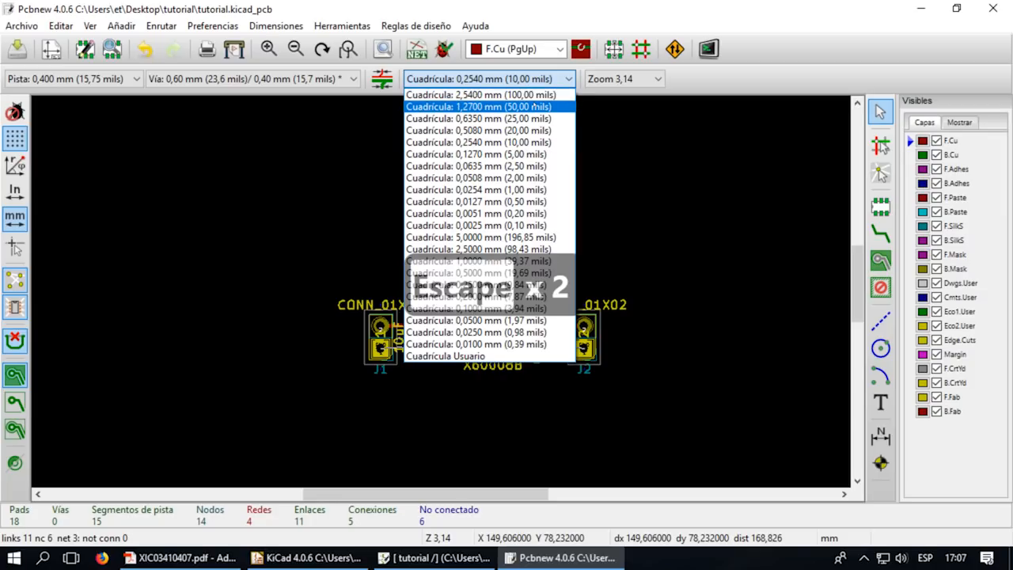
{"action": "left_click", "coordinate": [538, 95]}
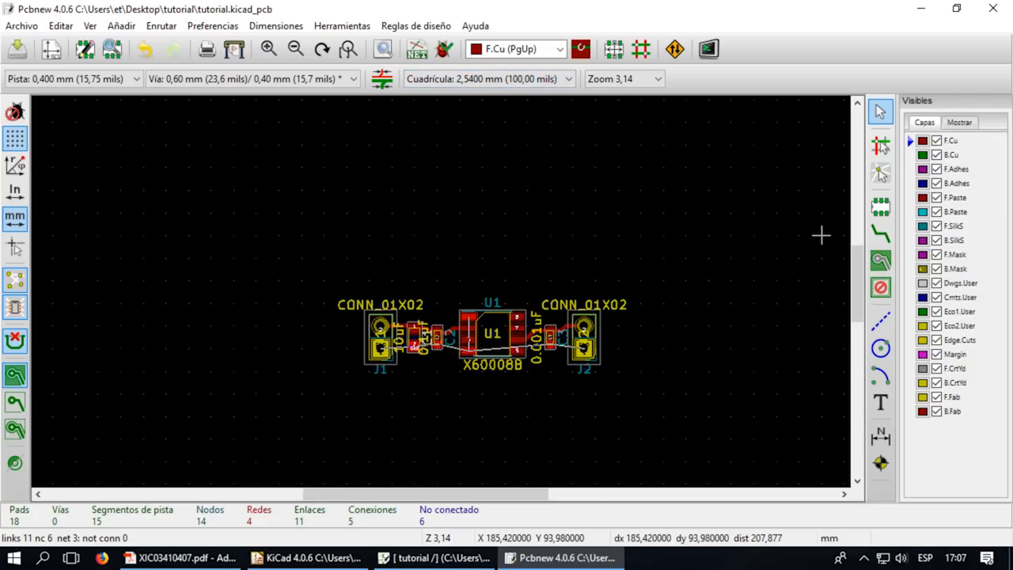
- Outline a rectangular GND copper zone on F.Cu around all components, about 12.7 mm tall, starting at X 132.08, Y 99.06 mm
{"action": "left_click", "coordinate": [881, 260]}
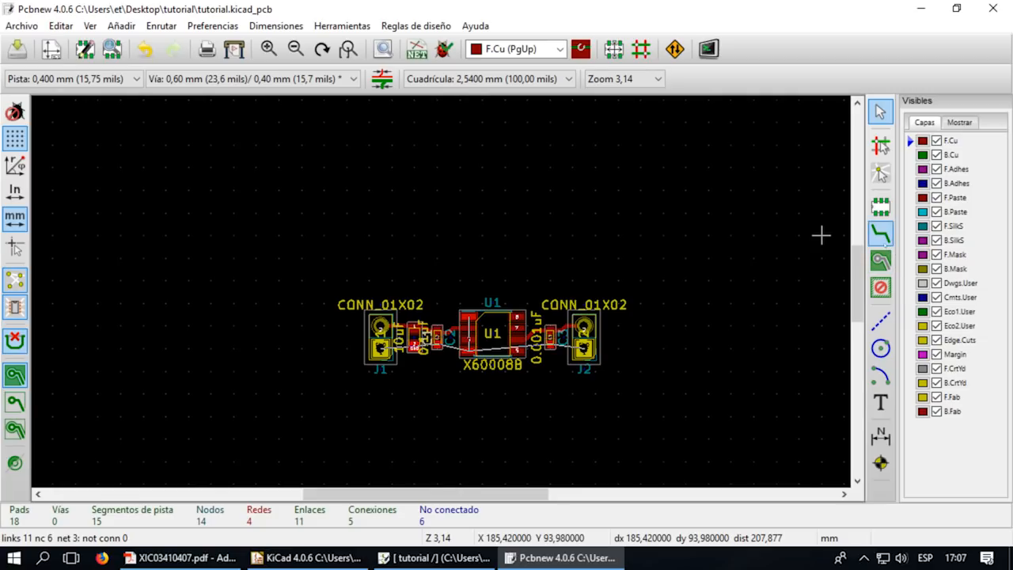
{"action": "left_click", "coordinate": [345, 280]}
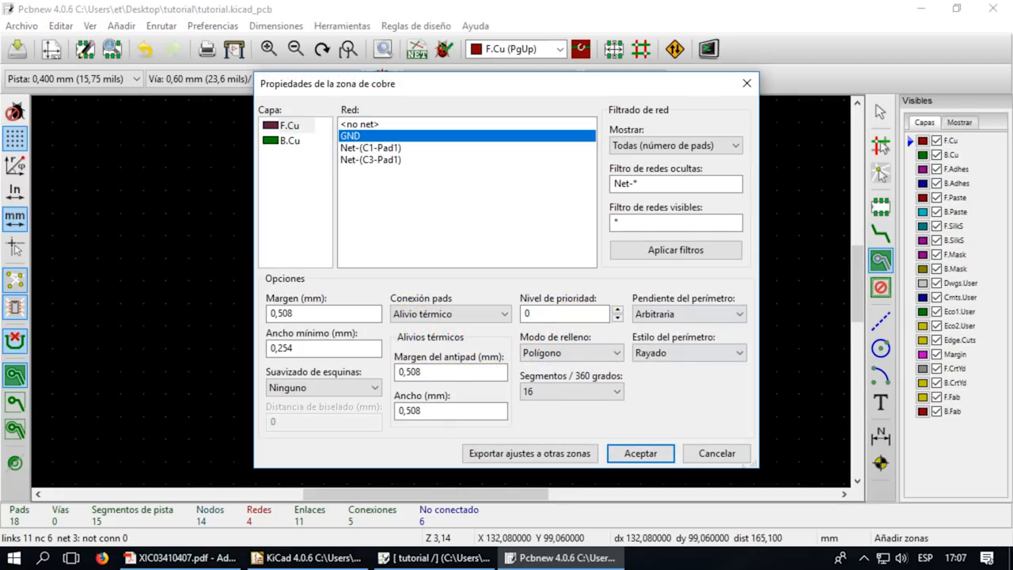
{"action": "left_click", "coordinate": [640, 453]}
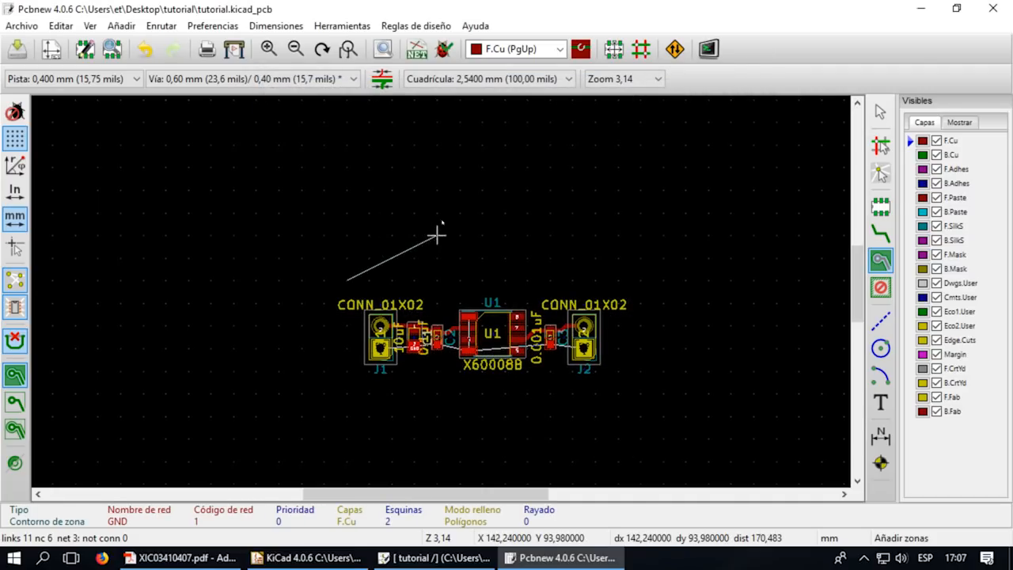
{"action": "left_click", "coordinate": [617, 279]}
{"action": "left_click", "coordinate": [618, 393]}
{"action": "left_click", "coordinate": [346, 394]}
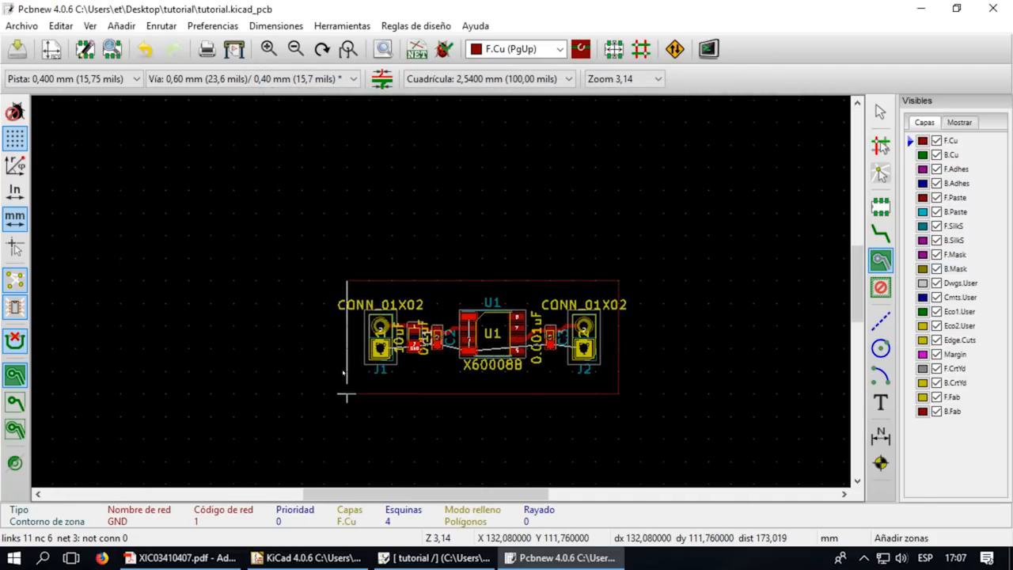
{"action": "left_click", "coordinate": [346, 279]}
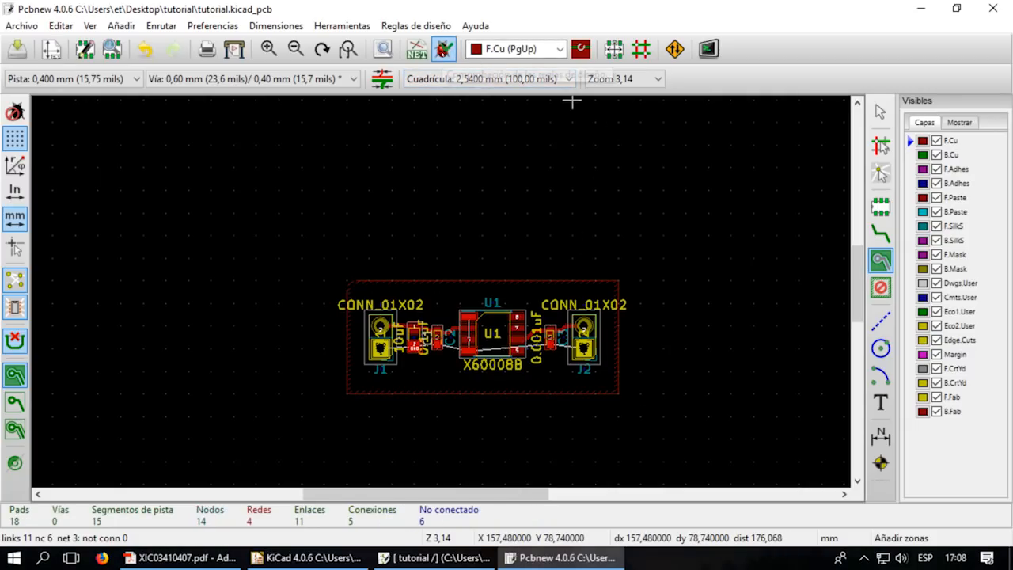
- Run the design rule check to fill the GND zone, accept it, and inspect the copper around the components
{"action": "left_click", "coordinate": [443, 49]}
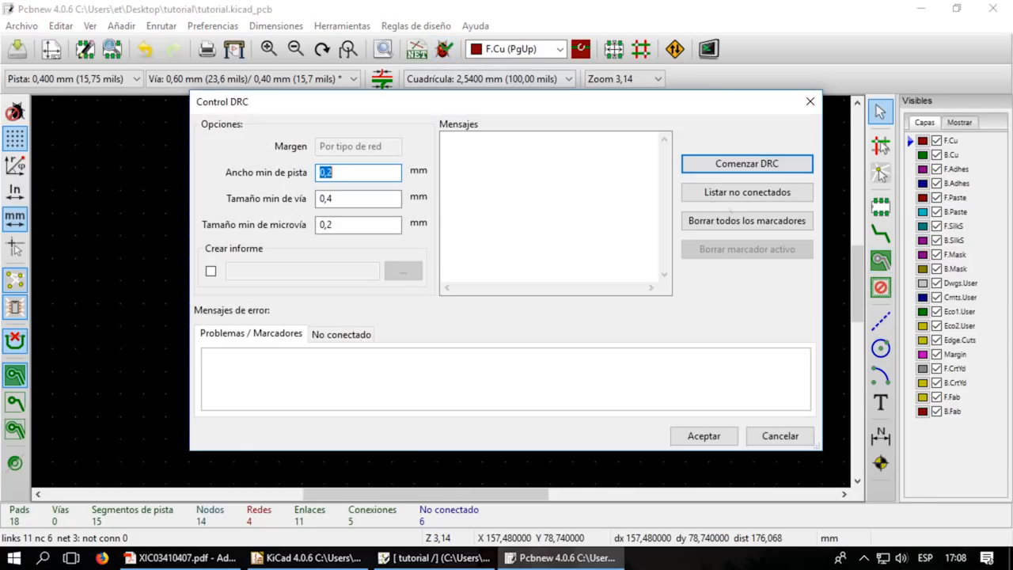
{"action": "left_click", "coordinate": [747, 164]}
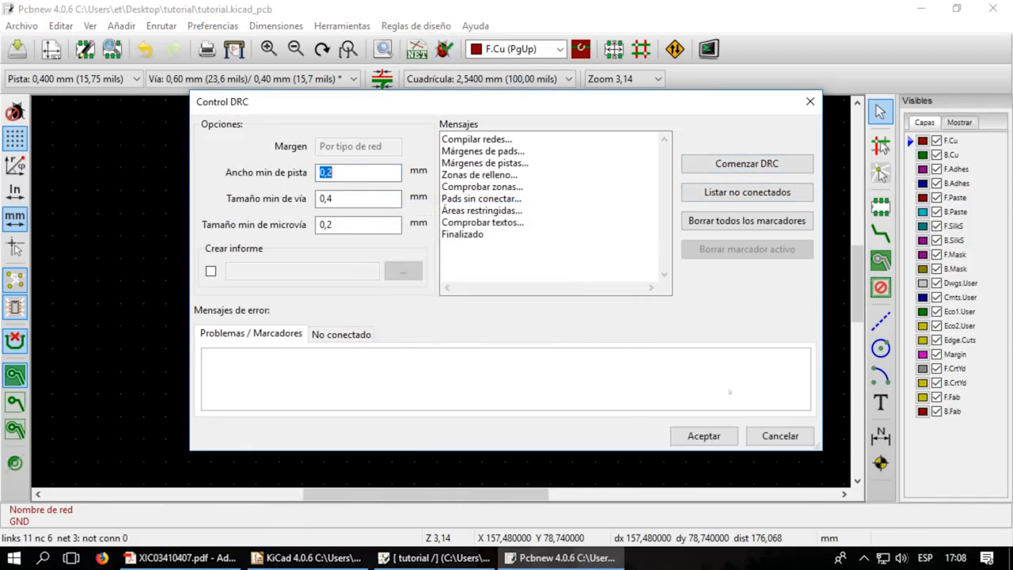
{"action": "left_click", "coordinate": [703, 435]}
{"action": "scroll", "coordinate": [525, 391], "scroll_direction": "up", "scroll_amount": 2}
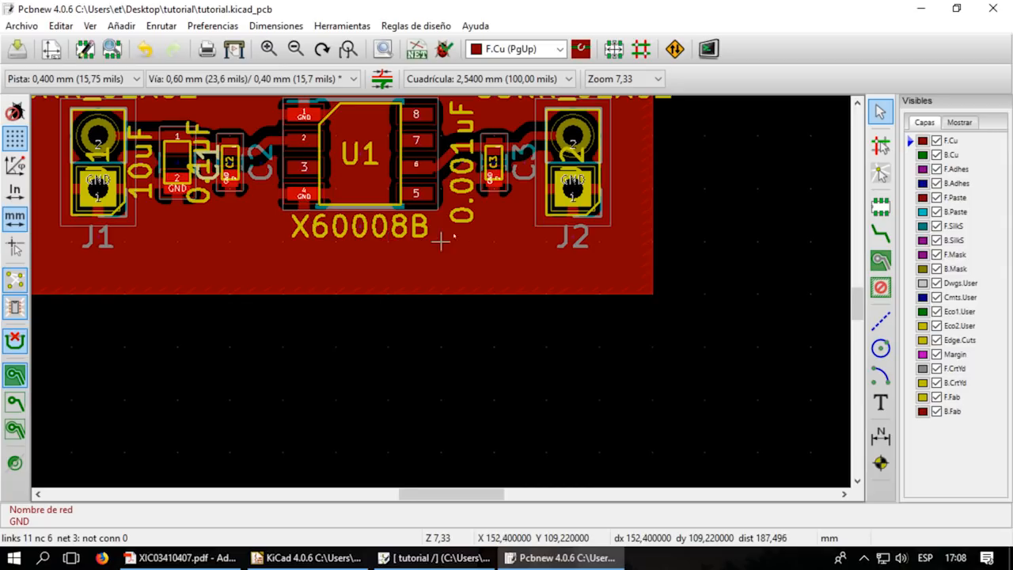
{"action": "scroll", "coordinate": [436, 233], "scroll_direction": "down", "scroll_amount": 1}
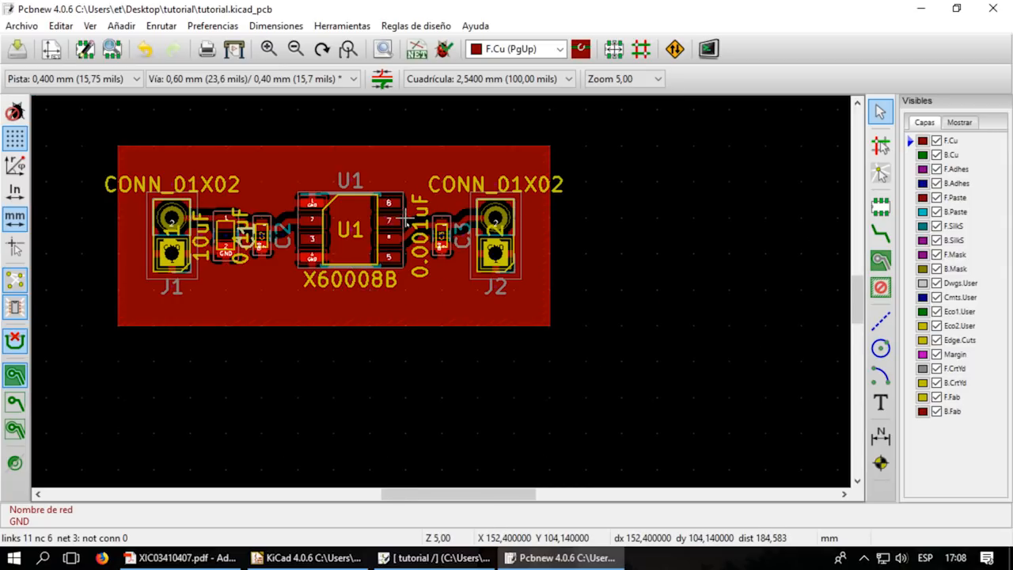
{"action": "scroll", "coordinate": [440, 212], "scroll_direction": "up", "scroll_amount": 2}
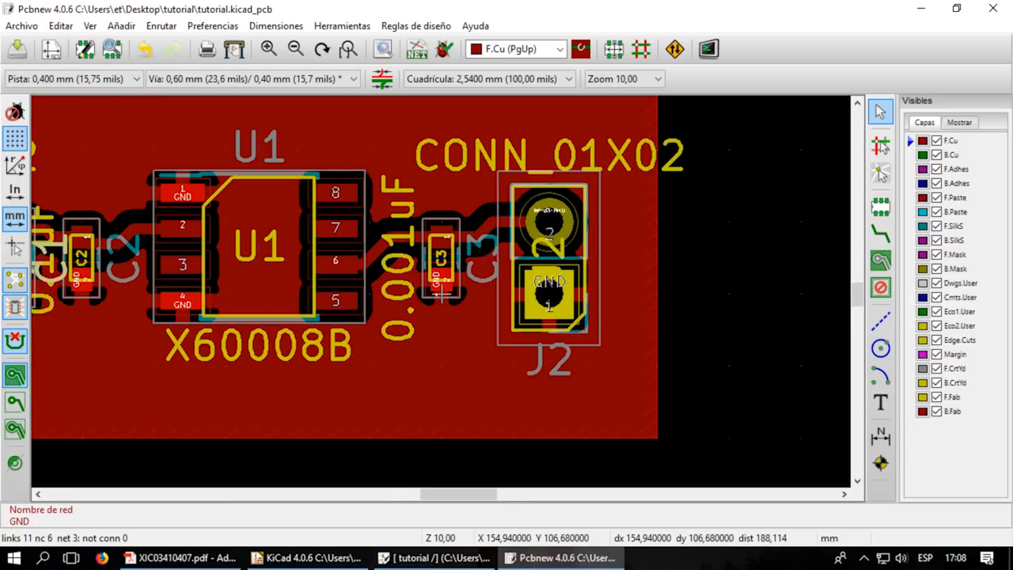
{"action": "scroll", "coordinate": [460, 312], "scroll_direction": "down", "scroll_amount": 2}
{"action": "scroll", "coordinate": [386, 294], "scroll_direction": "up", "scroll_amount": 1}
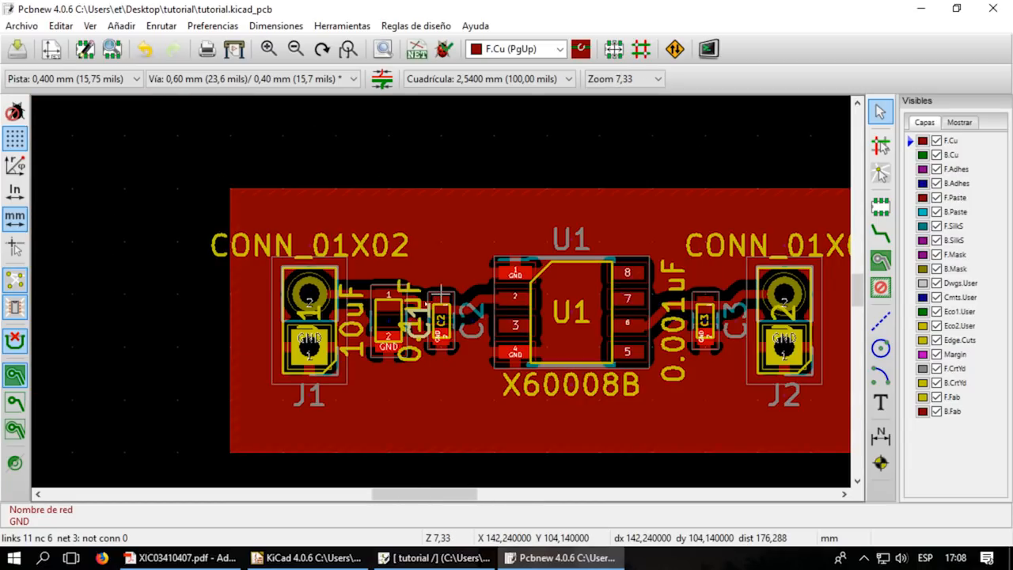
{"action": "scroll", "coordinate": [599, 294], "scroll_direction": "down", "scroll_amount": 1}
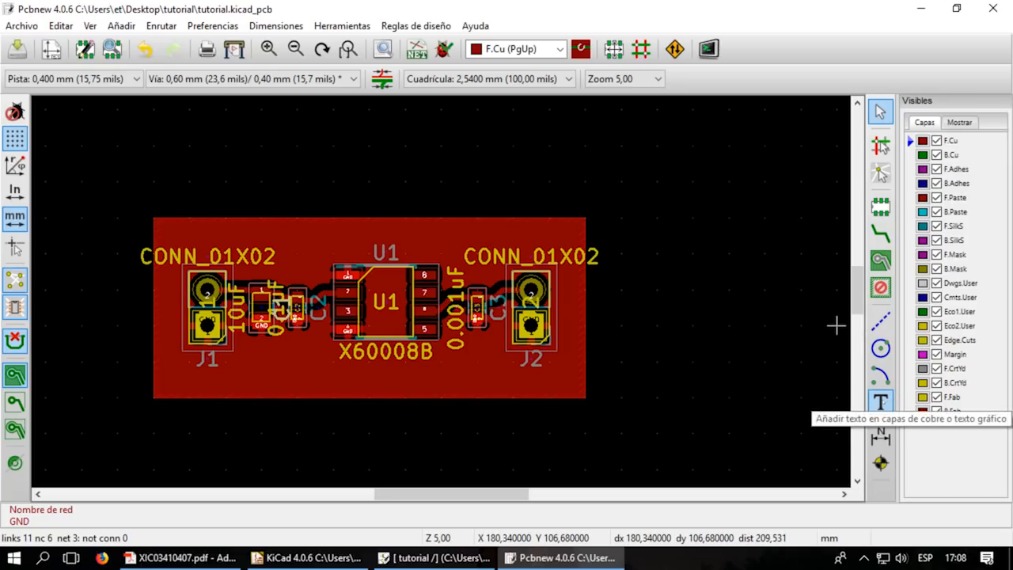
{"action": "left_click", "coordinate": [879, 401]}
{"action": "left_click", "coordinate": [230, 251]}
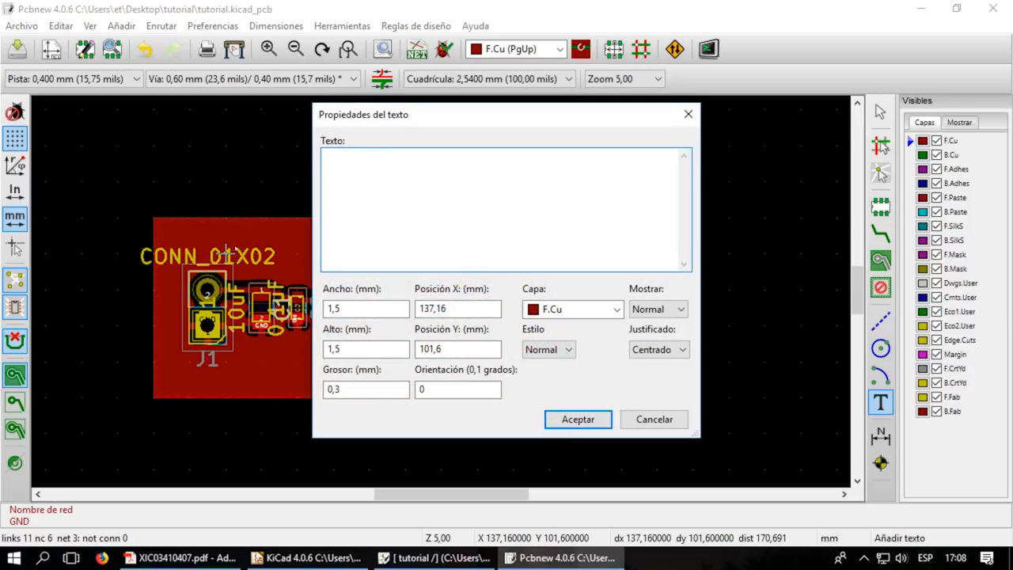
{"action": "key", "text": "Caps_Lock"}
{"action": "type", "text": "X"}
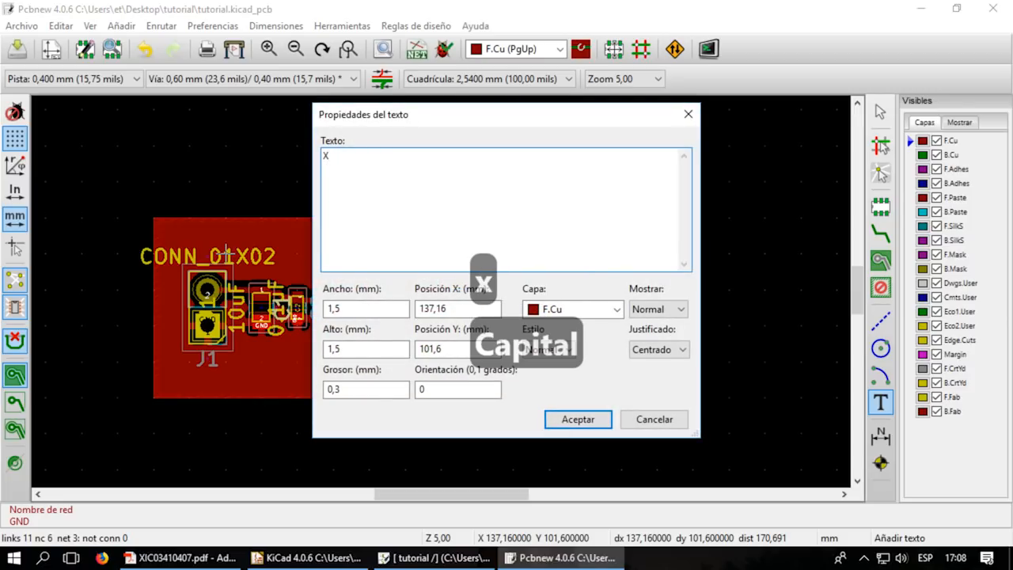
{"action": "type", "text": "60008B"}
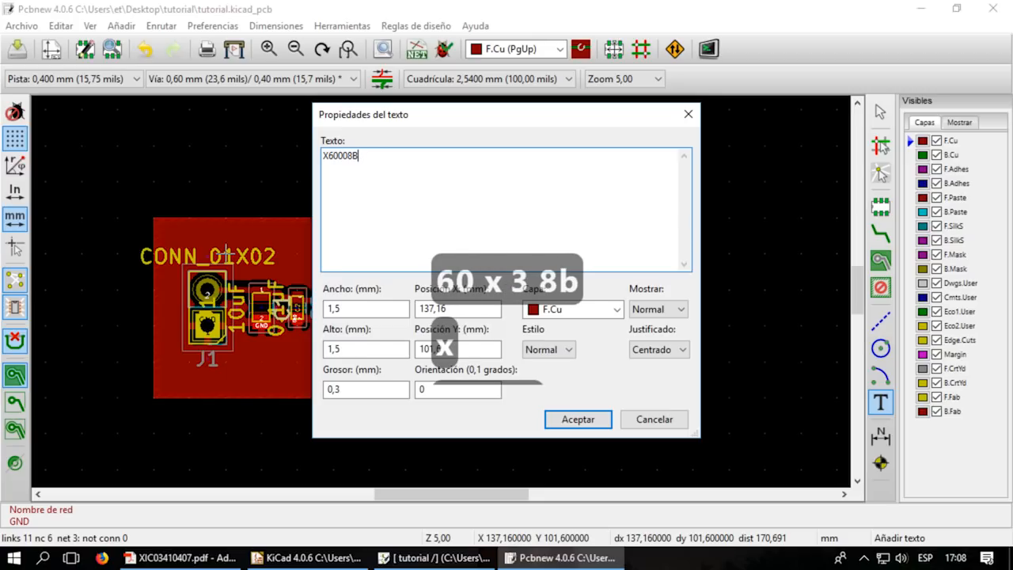
{"action": "key", "text": "Return"}
{"action": "key", "text": "BackSpace"}
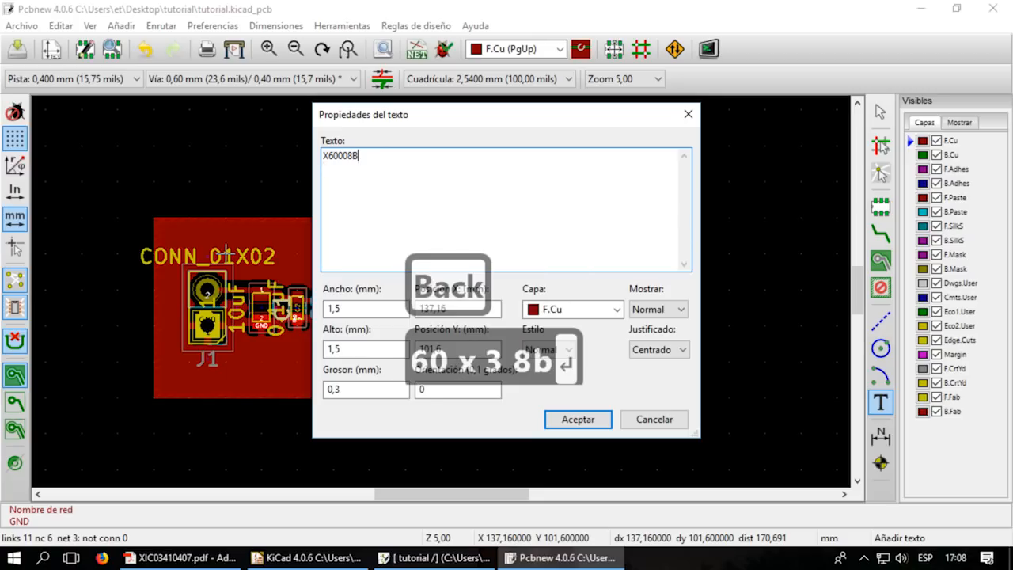
{"action": "left_click", "coordinate": [577, 419]}
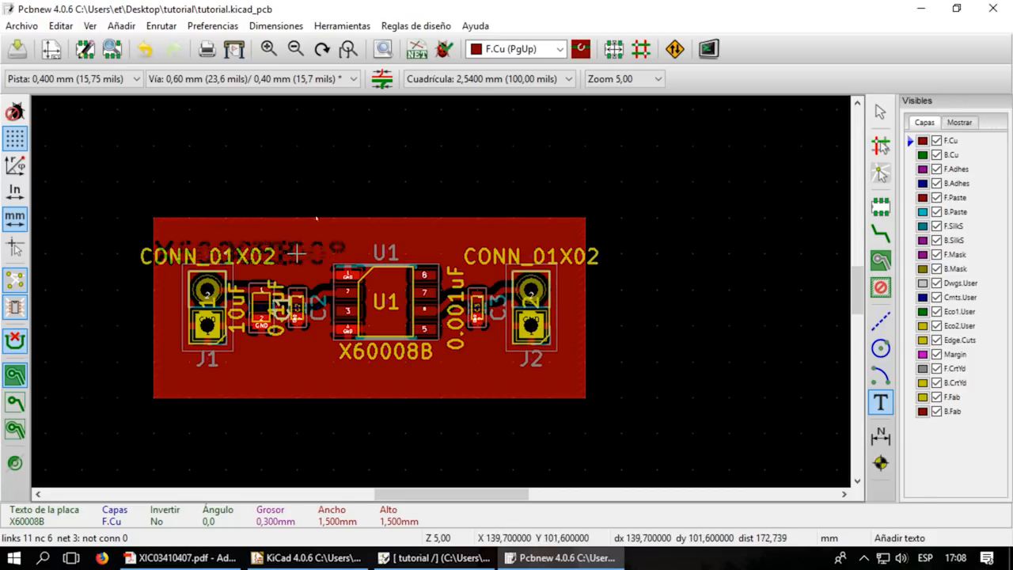
{"action": "key", "text": "Escape"}
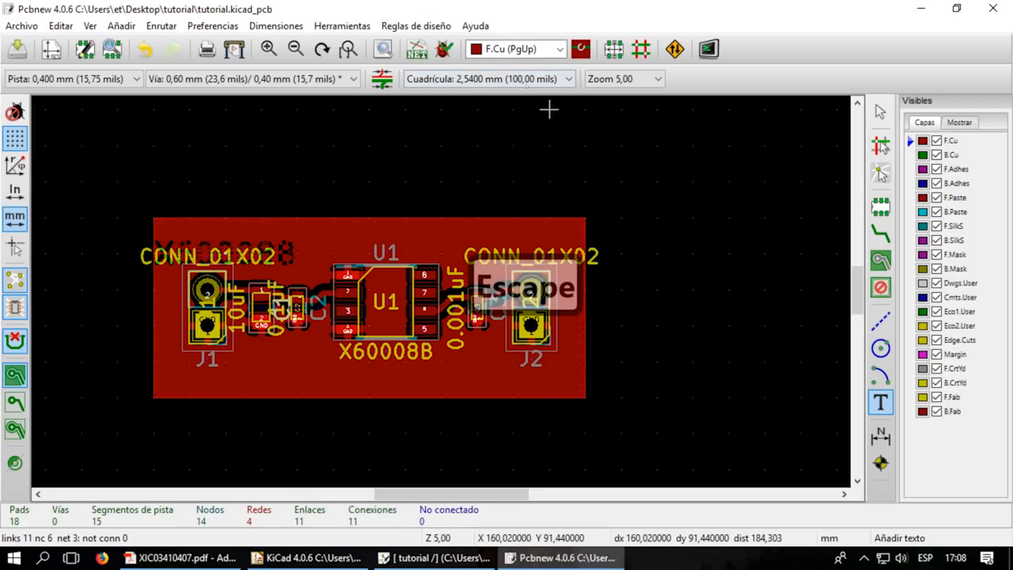
- Set the grid to 0.2540 mm (10.00 mils) and place the text X60008B on F.Cu in the copper zone's upper-left corner, above J1
{"action": "left_click", "coordinate": [490, 79]}
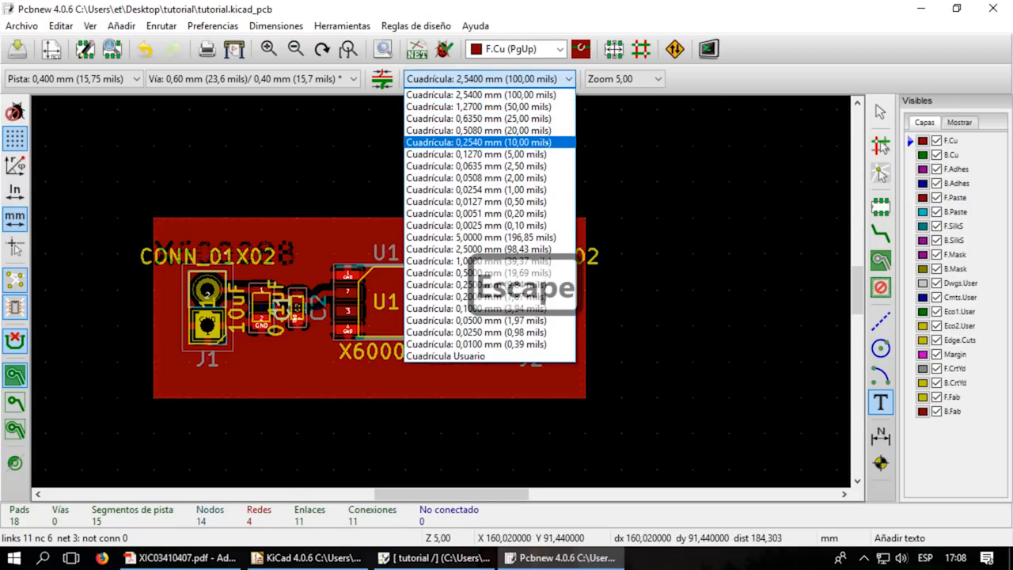
{"action": "left_click", "coordinate": [477, 142]}
{"action": "left_click", "coordinate": [448, 163]}
{"action": "type", "text": "X6"}
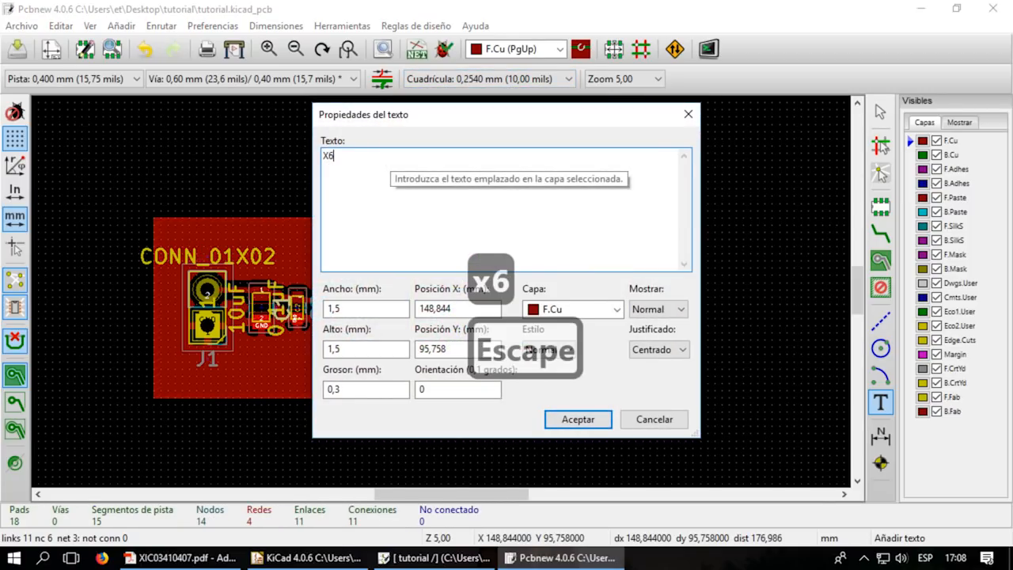
{"action": "type", "text": "0008B"}
{"action": "key", "text": "BackSpace"}
{"action": "type", "text": "8B"}
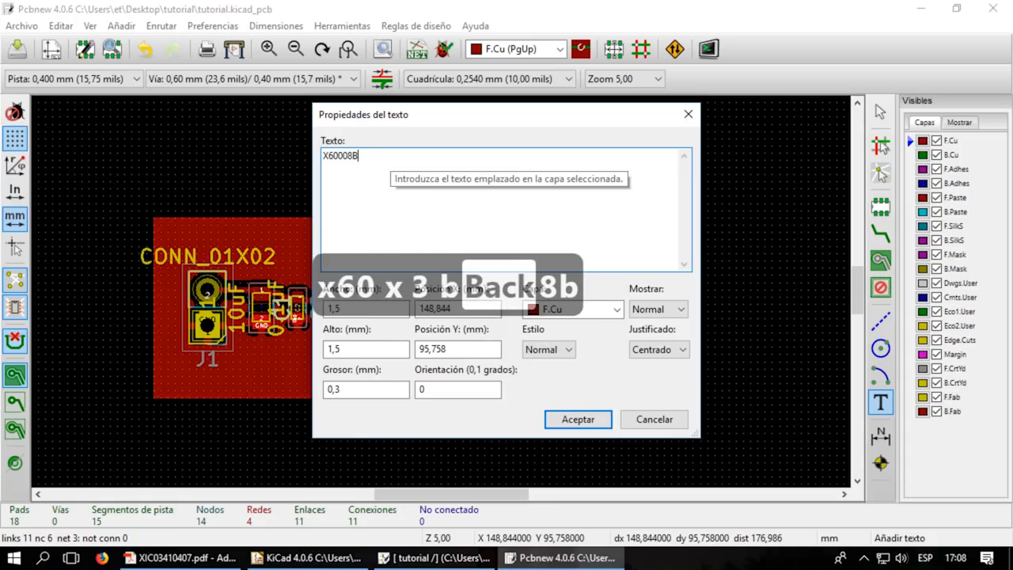
{"action": "key", "text": "Return"}
{"action": "left_click", "coordinate": [577, 419]}
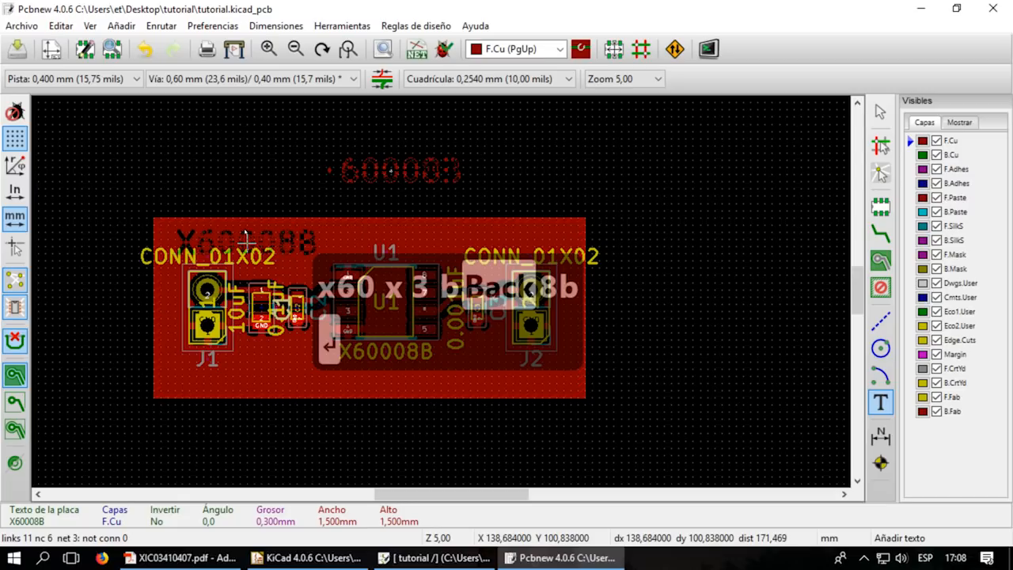
{"action": "key", "text": "Escape"}
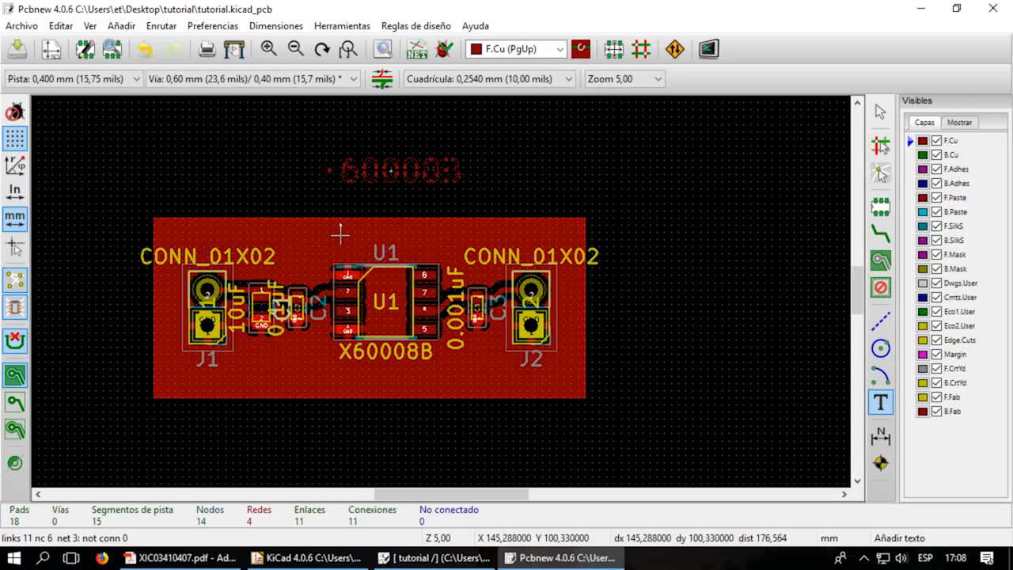
{"action": "key", "text": "Escape"}
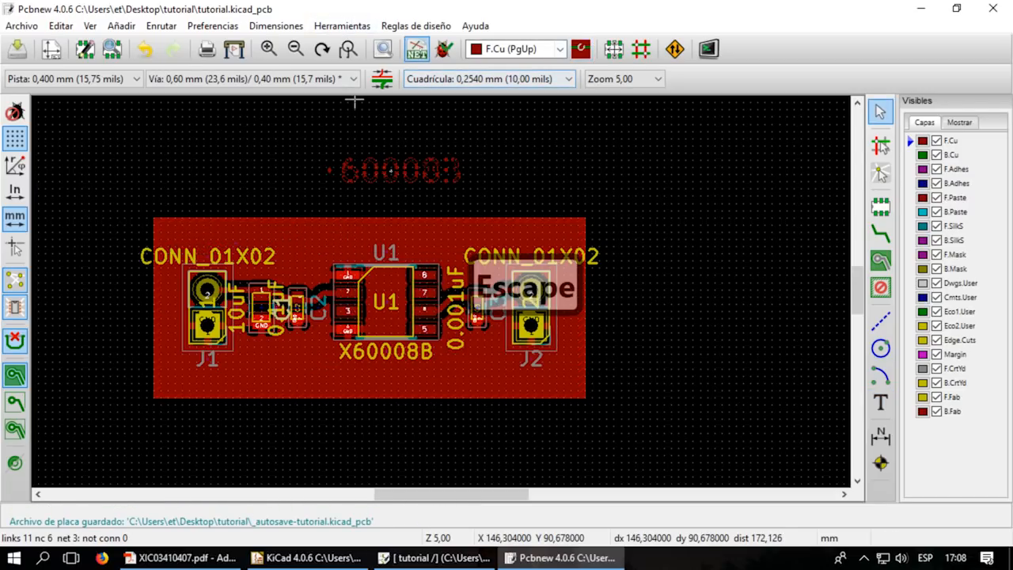
- Run the design rule check to refill the GND zone around the X60008B text, close it, and inspect the copper clearance
{"action": "left_click", "coordinate": [444, 49]}
{"action": "left_click", "coordinate": [746, 163]}
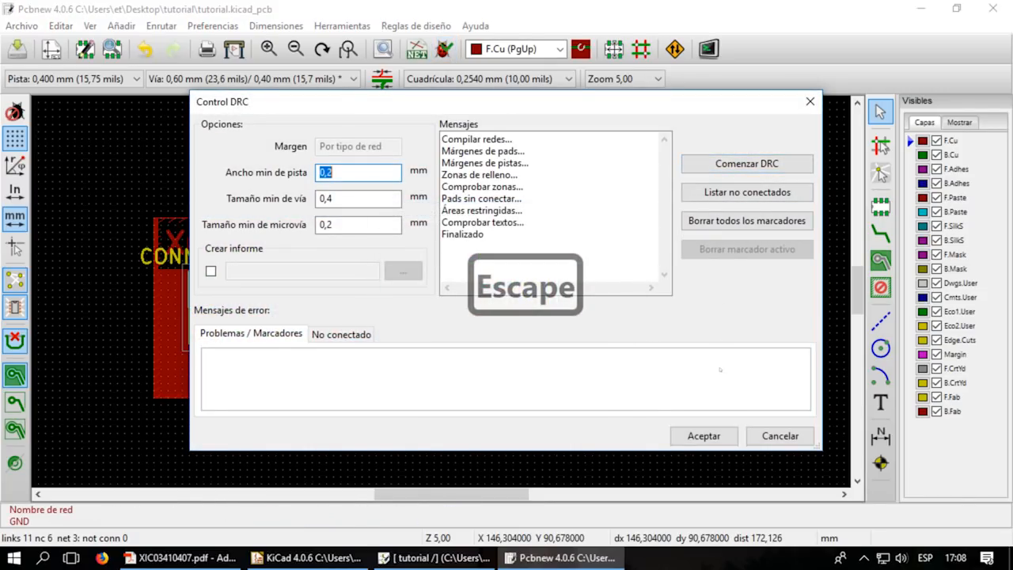
{"action": "key", "text": "Escape"}
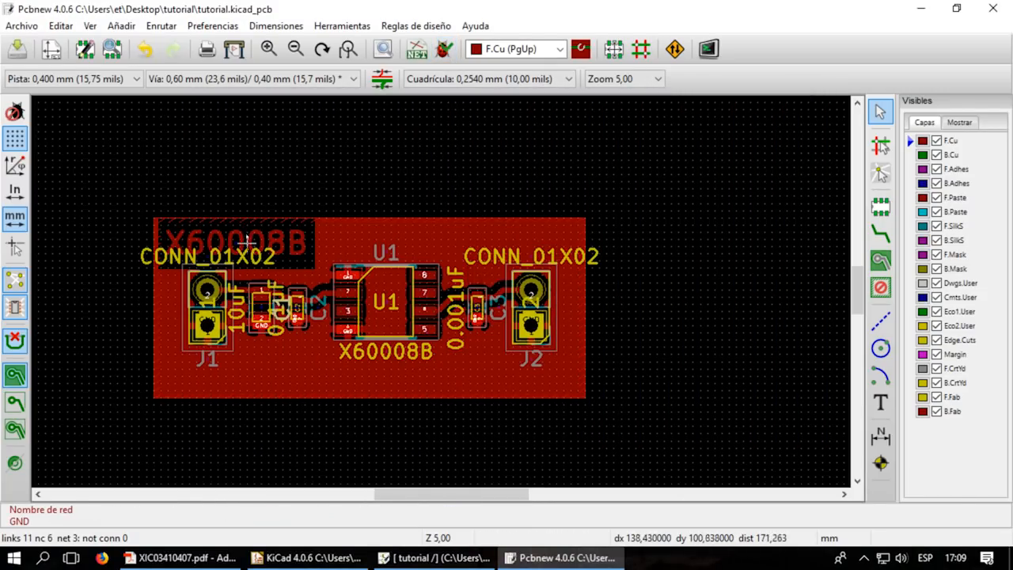
{"action": "scroll", "coordinate": [257, 244], "scroll_direction": "up", "scroll_amount": 1}
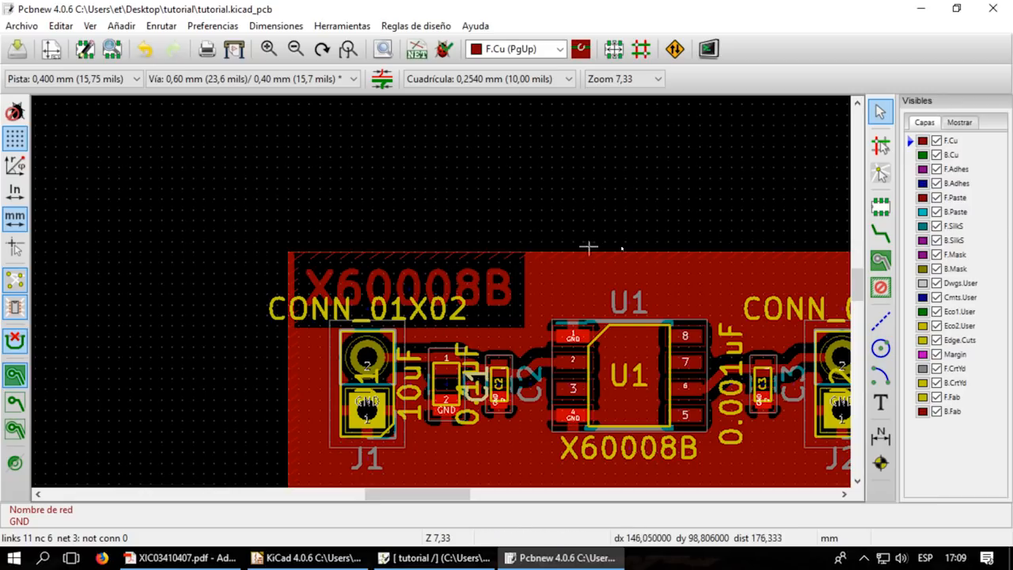
{"action": "scroll", "coordinate": [549, 249], "scroll_direction": "down", "scroll_amount": 1}
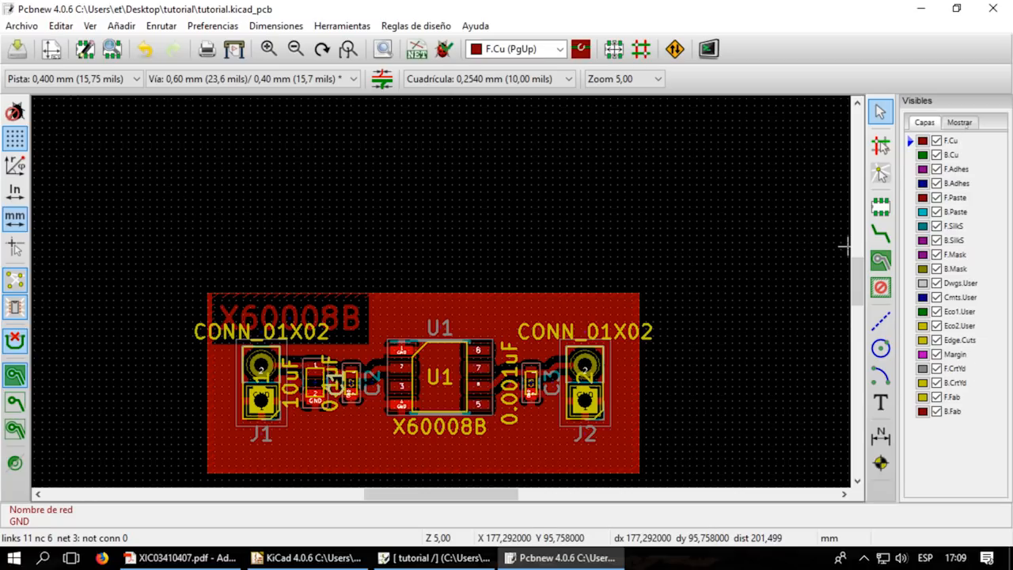
- Hide the footprint values on the board, and toggle the footprint references off and back on
{"action": "left_click", "coordinate": [963, 123]}
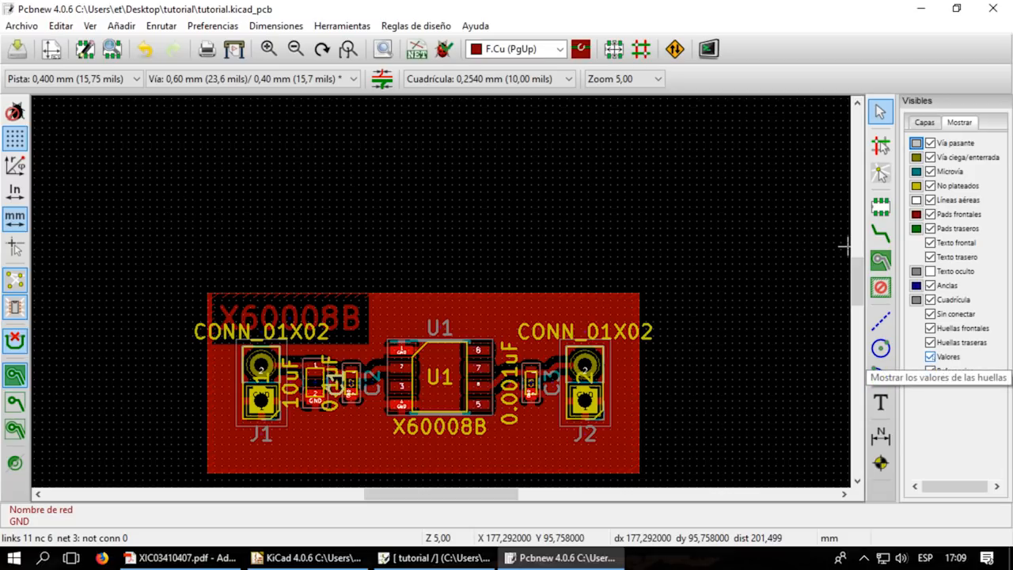
{"action": "left_click", "coordinate": [930, 357]}
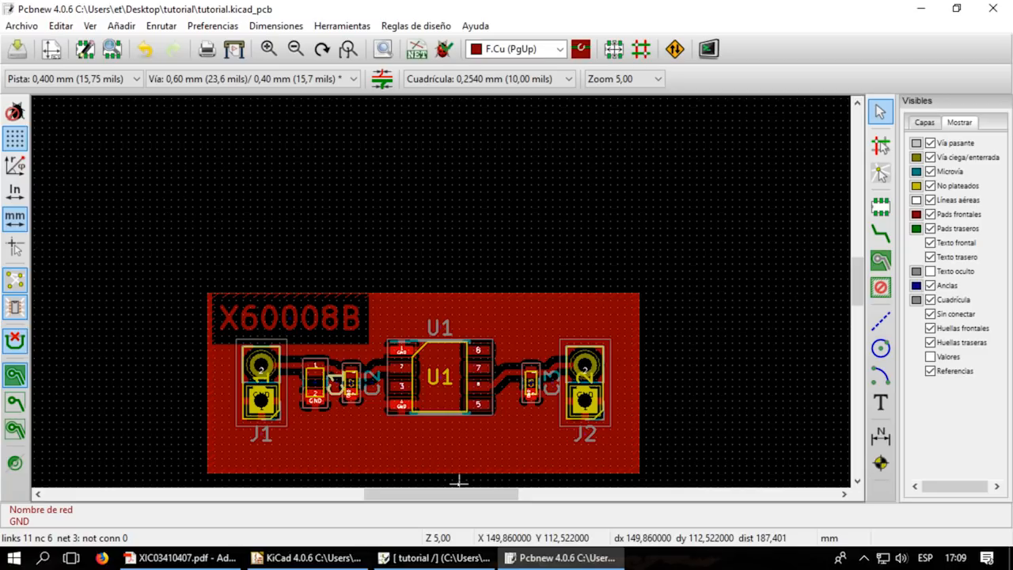
{"action": "left_click", "coordinate": [930, 371]}
{"action": "left_click", "coordinate": [931, 371]}
{"action": "left_click", "coordinate": [931, 371]}
{"action": "left_click", "coordinate": [931, 371]}
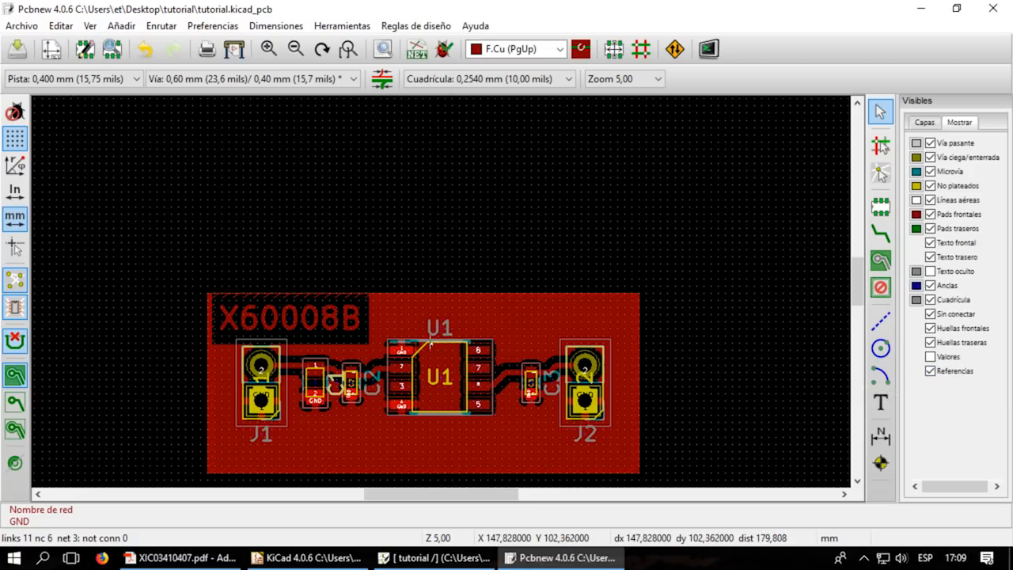
- Move the silkscreen references of C1 and C2 directly below their capacitors
{"action": "scroll", "coordinate": [343, 394], "scroll_direction": "up", "scroll_amount": 1}
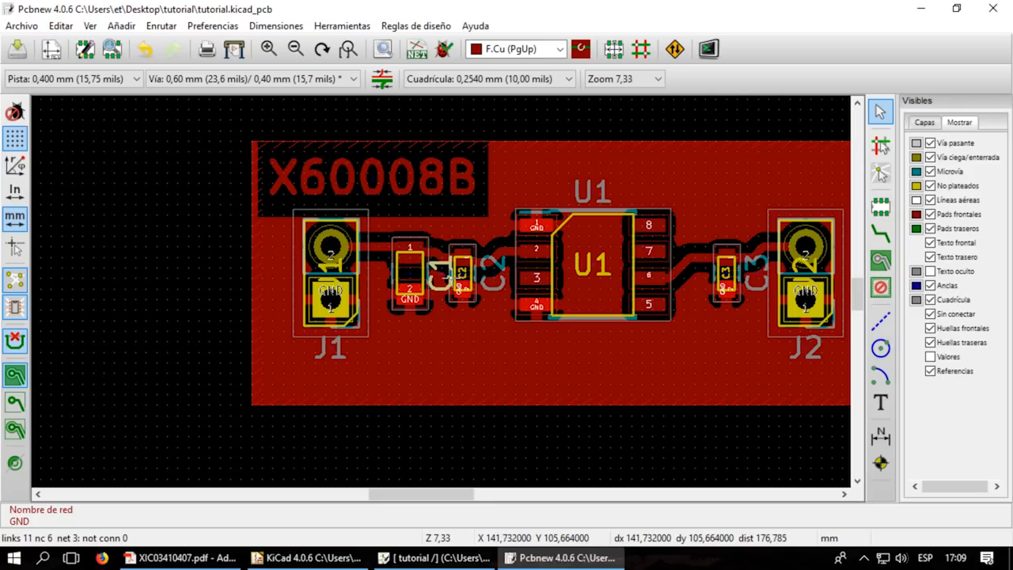
{"action": "left_click", "coordinate": [444, 272]}
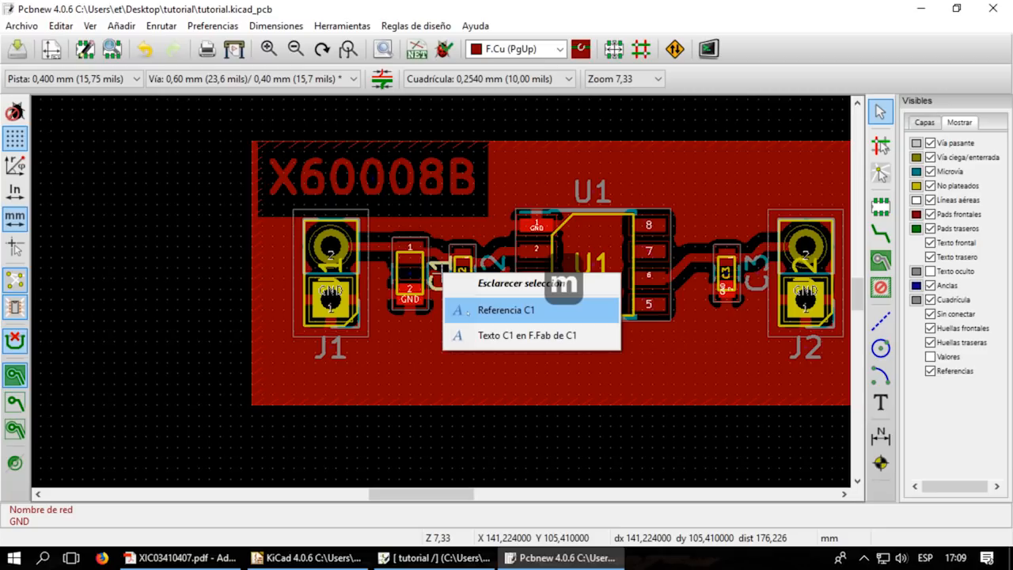
{"action": "left_click", "coordinate": [495, 311]}
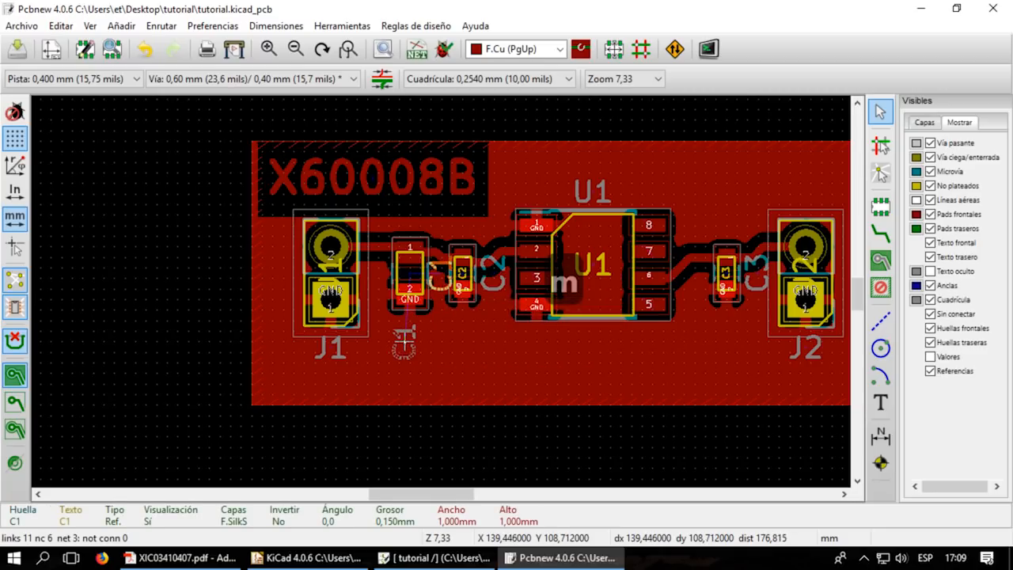
{"action": "left_click", "coordinate": [411, 338]}
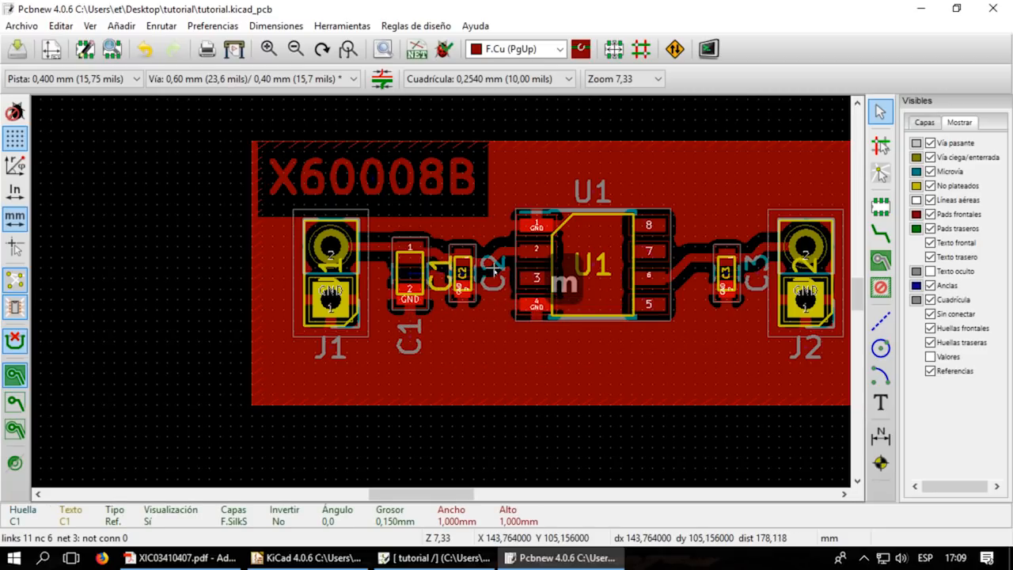
{"action": "key", "text": "m"}
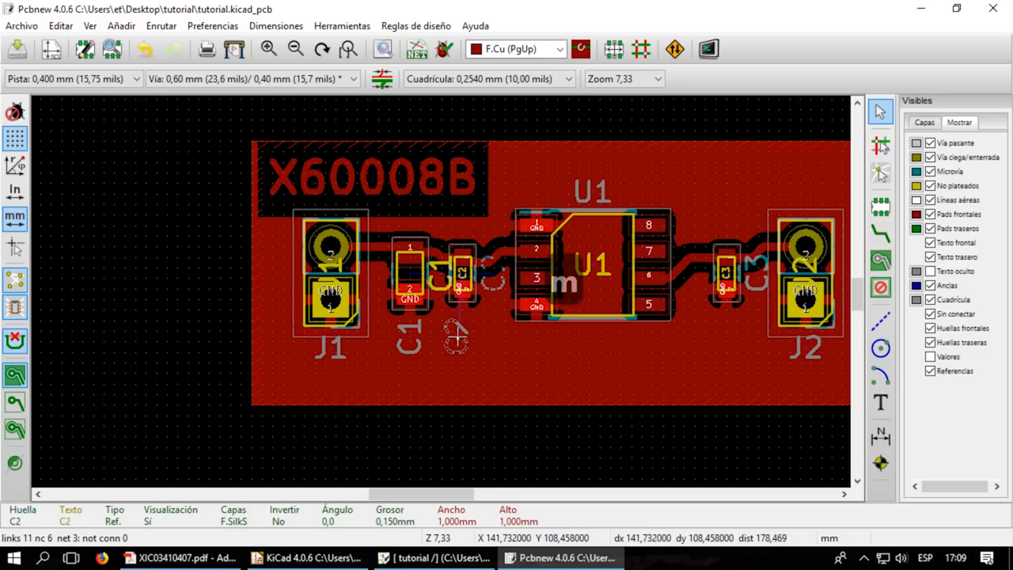
{"action": "left_click", "coordinate": [463, 338]}
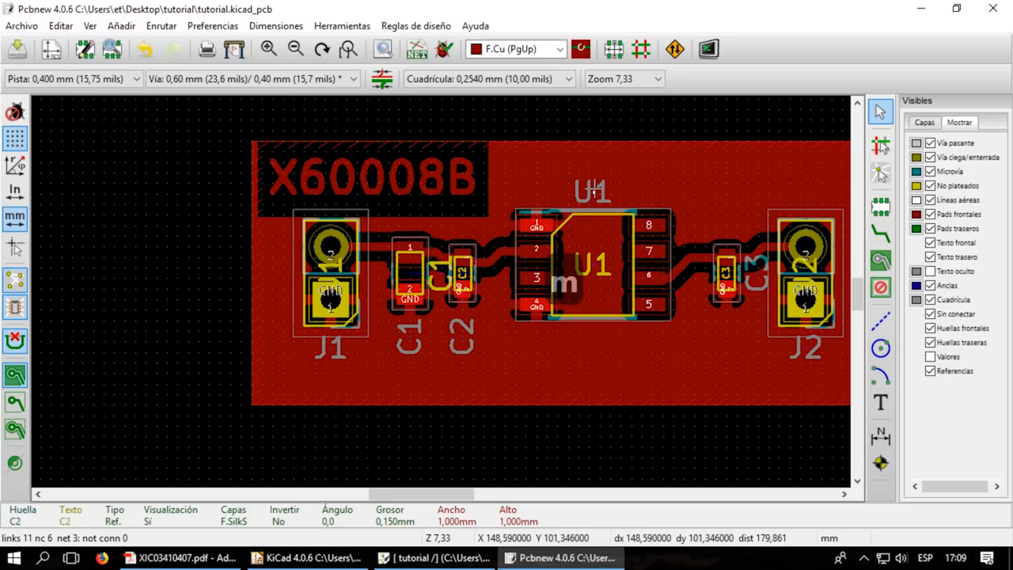
- Move U1's silkscreen reference below the chip, in line with C1 and C2's references, and rotate it to 90°
{"action": "key", "text": "m"}
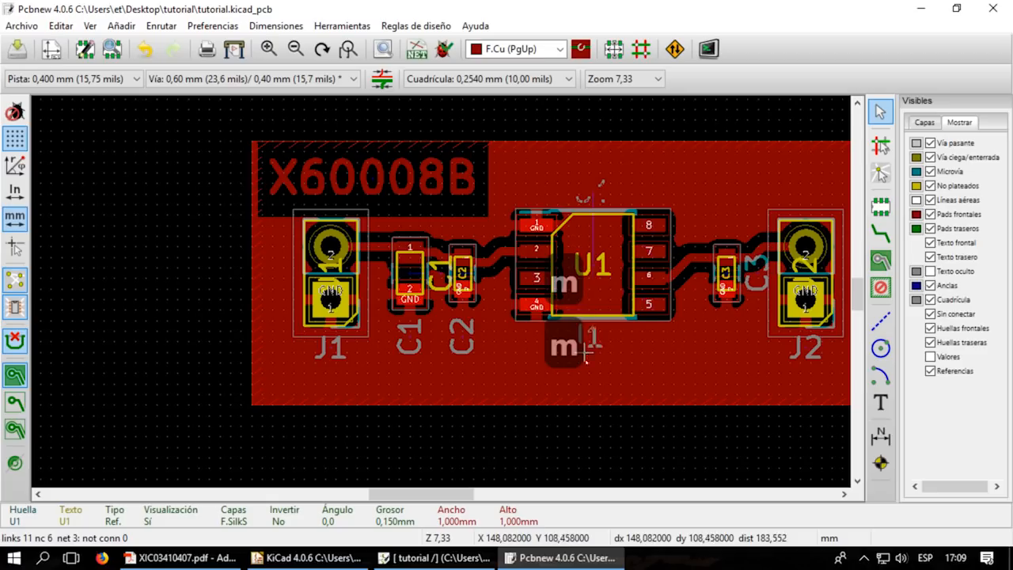
{"action": "key", "text": "r"}
{"action": "key", "text": "r"}
{"action": "key", "text": "r"}
{"action": "key", "text": "r"}
{"action": "key", "text": "r"}
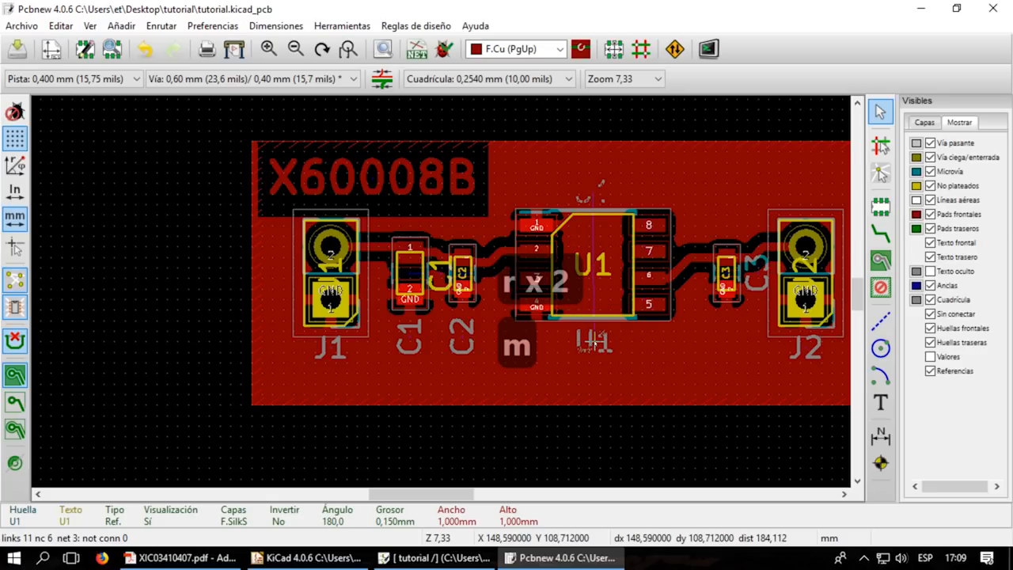
{"action": "left_click", "coordinate": [601, 341]}
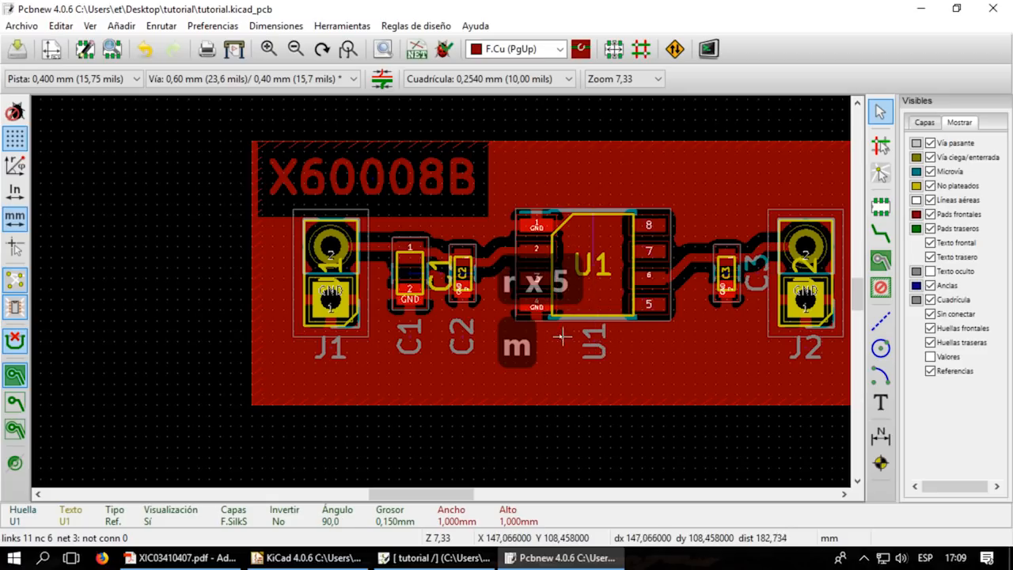
- Rotate J2's reference to 90° below its connector and move C3's reference directly below its capacitor
{"action": "scroll", "coordinate": [601, 341], "scroll_direction": "down", "scroll_amount": 1}
{"action": "key", "text": "m"}
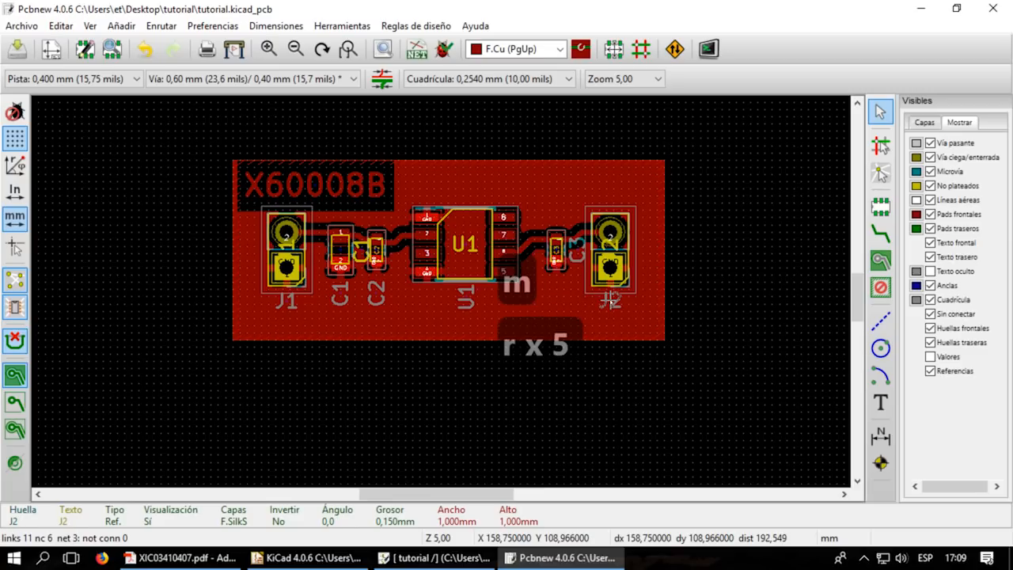
{"action": "key", "text": "r"}
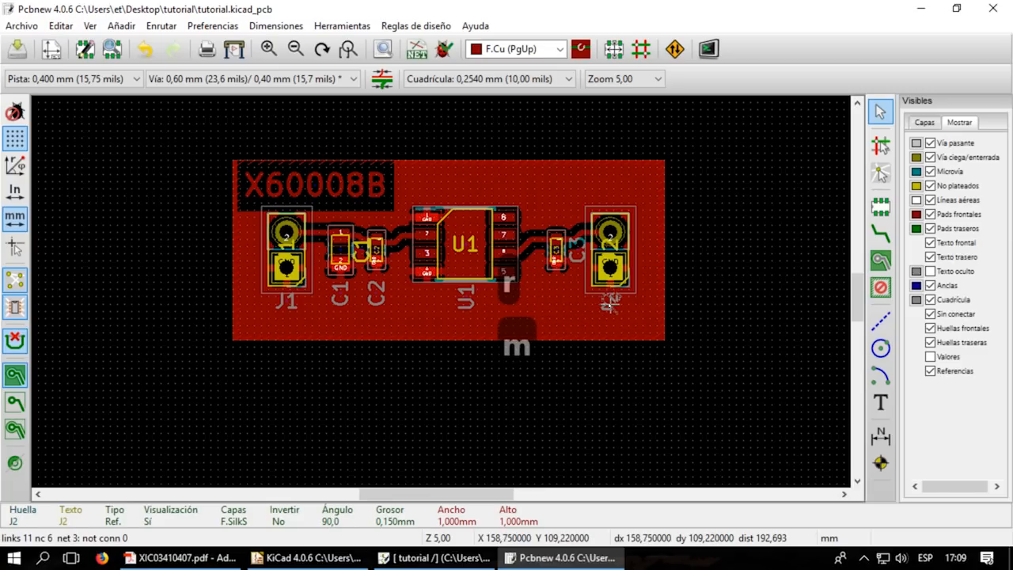
{"action": "scroll", "coordinate": [603, 311], "scroll_direction": "up", "scroll_amount": 2}
{"action": "left_click", "coordinate": [442, 292]}
{"action": "key", "text": "m"}
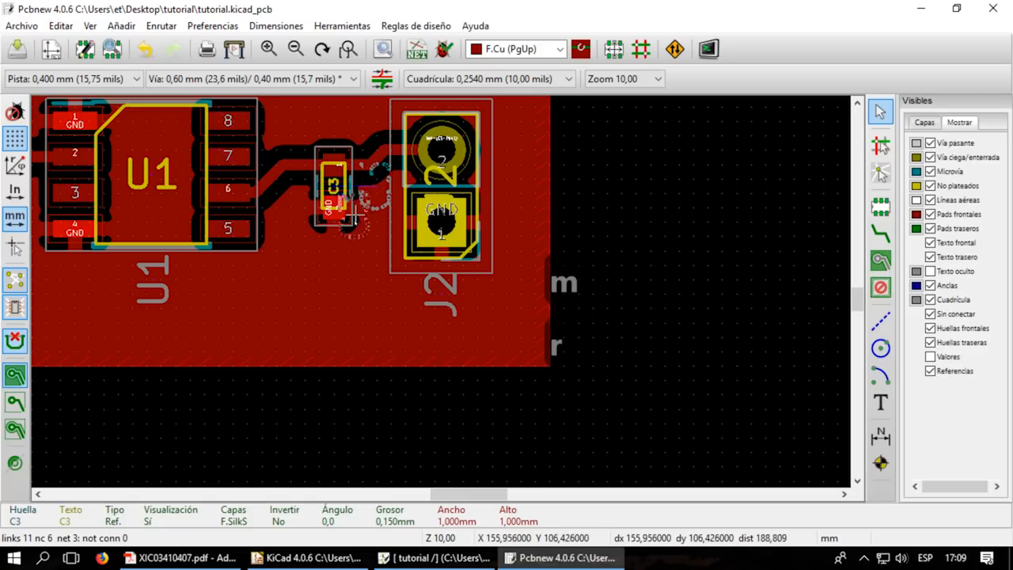
{"action": "left_click", "coordinate": [335, 263]}
{"action": "scroll", "coordinate": [427, 309], "scroll_direction": "down", "scroll_amount": 2}
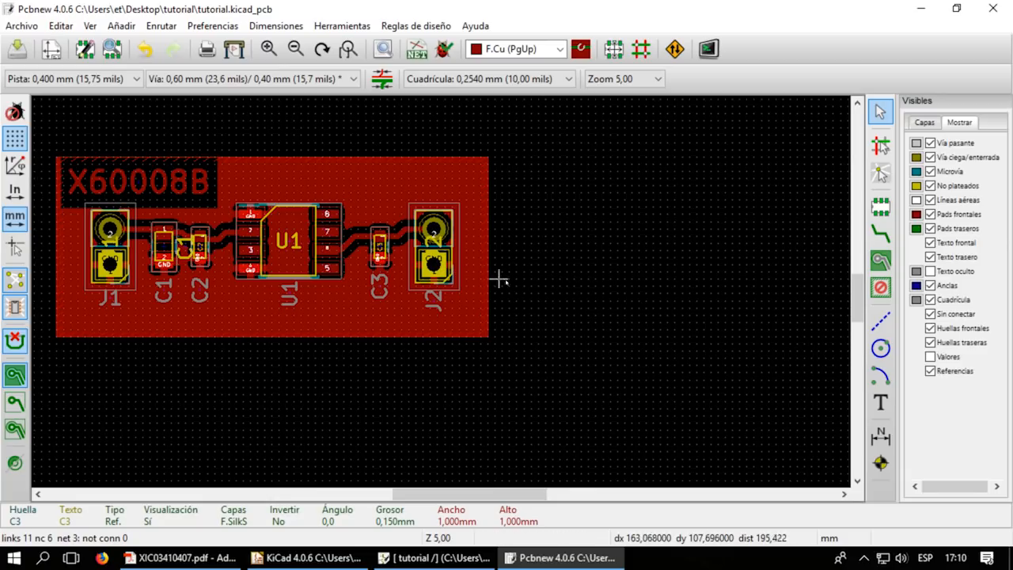
- Rotate J1's silkscreen reference to 90° below its connector
{"action": "scroll", "coordinate": [441, 293], "scroll_direction": "up", "scroll_amount": 1}
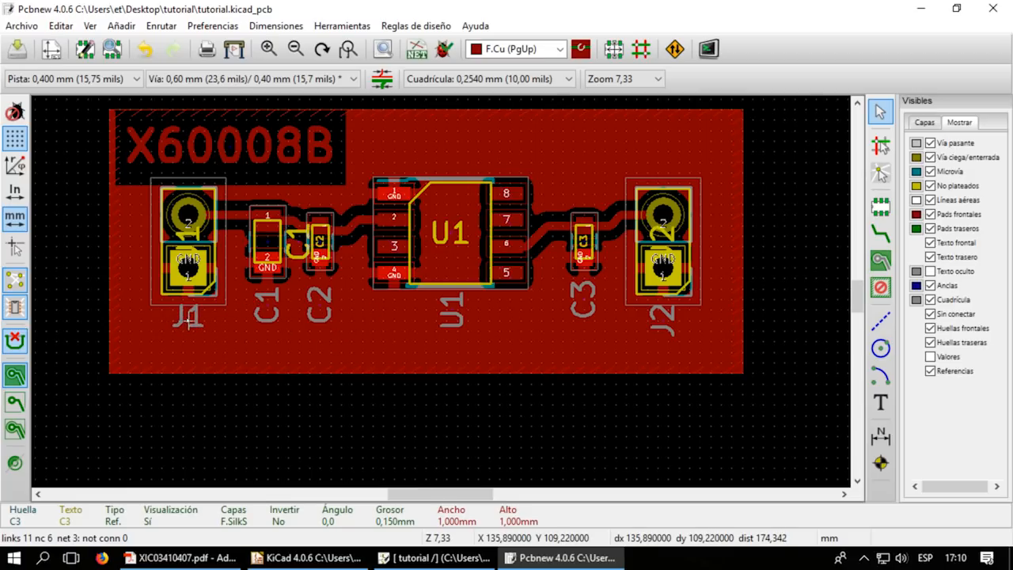
{"action": "left_click", "coordinate": [188, 318]}
{"action": "scroll", "coordinate": [320, 330], "scroll_direction": "down", "scroll_amount": 1}
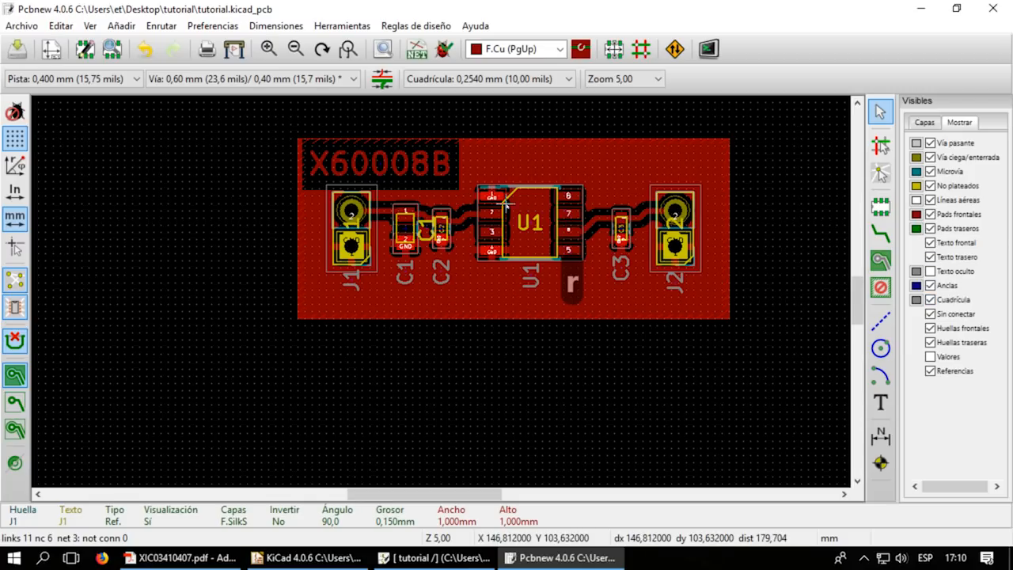
{"action": "scroll", "coordinate": [504, 204], "scroll_direction": "up", "scroll_amount": 2}
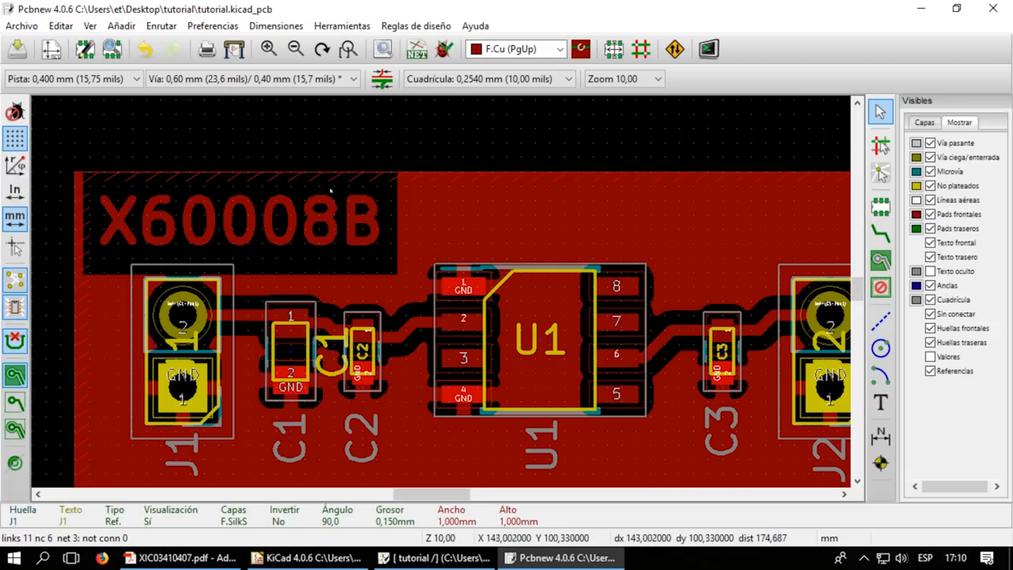
- Place the copper text "o" on F.Cu just above and beside U1's pin 1
{"action": "left_click", "coordinate": [430, 229]}
{"action": "type", "text": "O"}
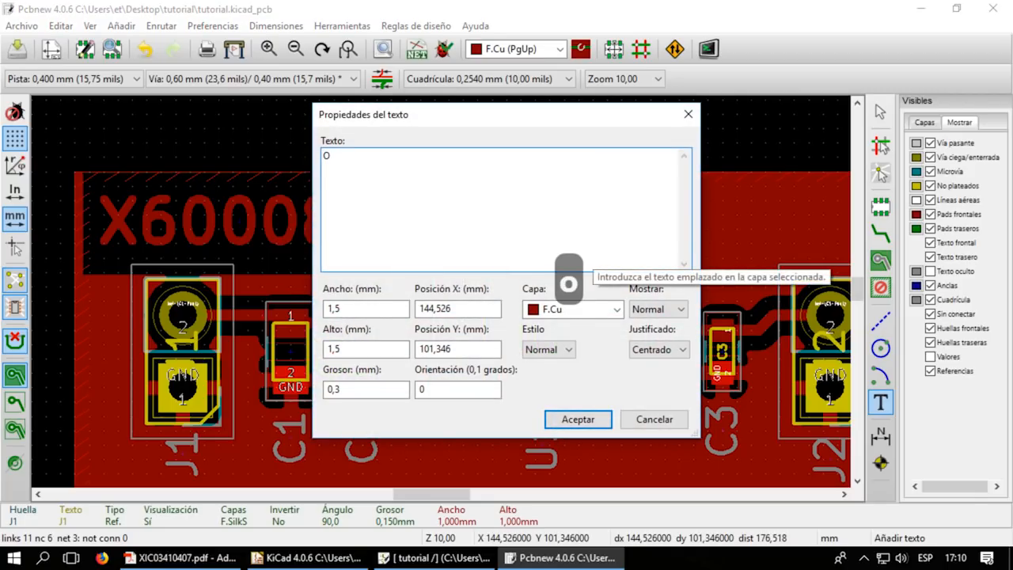
{"action": "key", "text": "BackSpace"}
{"action": "type", "text": "o"}
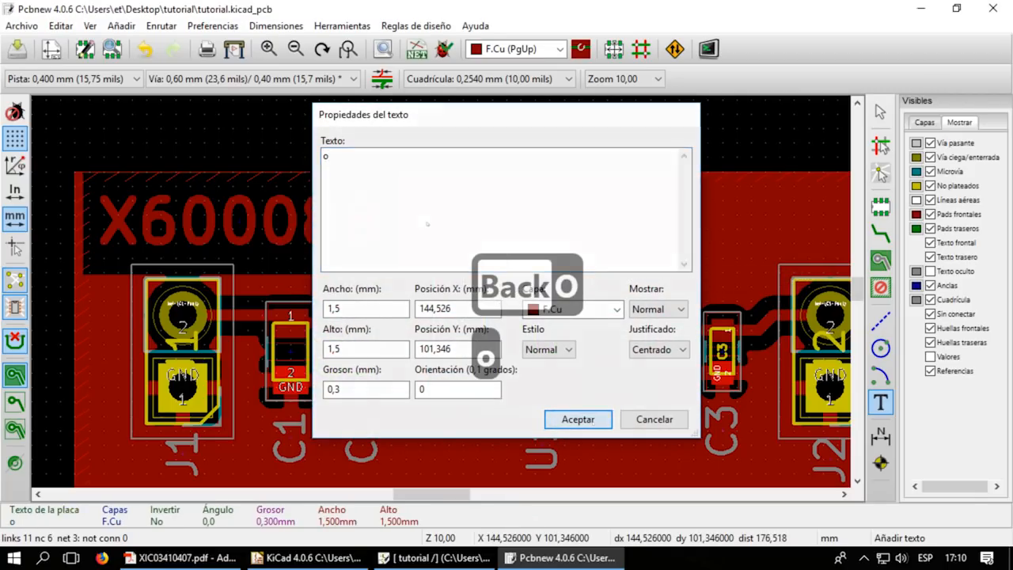
{"action": "key", "text": "Return"}
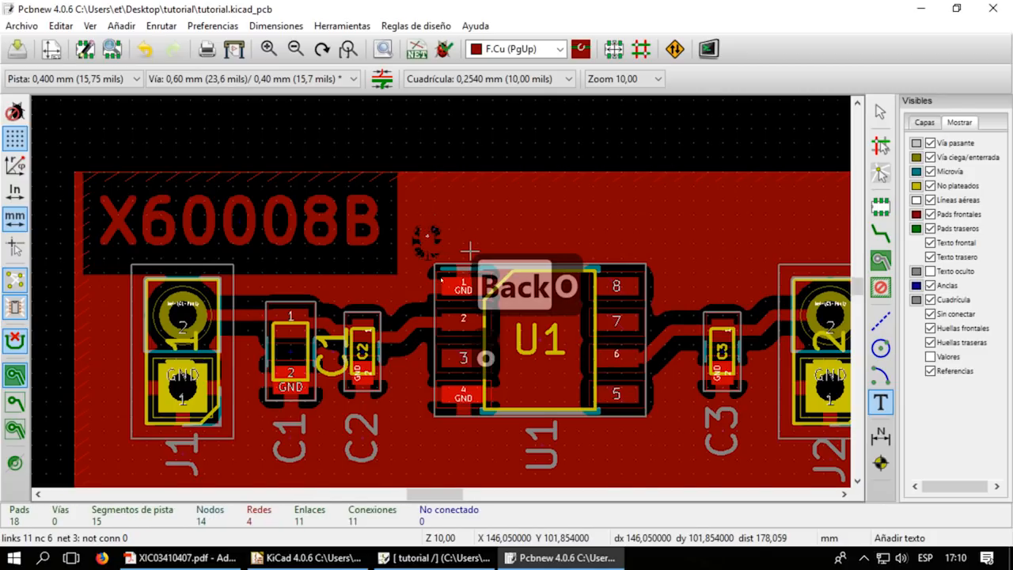
- Run the design rule check to refill the GND zone around the new "o" text
{"action": "scroll", "coordinate": [433, 228], "scroll_direction": "up", "scroll_amount": 2}
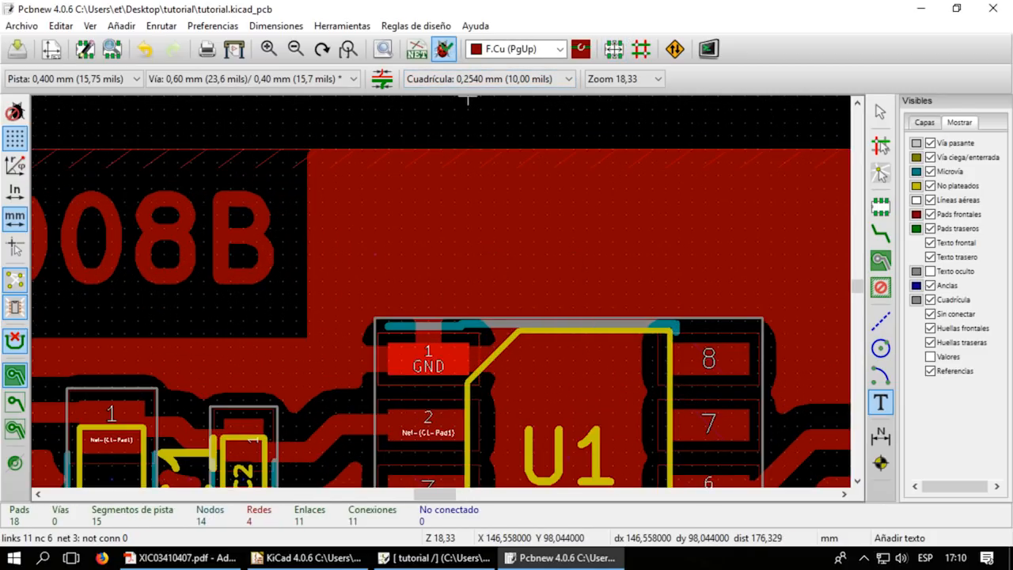
{"action": "left_click", "coordinate": [444, 49]}
{"action": "left_click", "coordinate": [746, 163]}
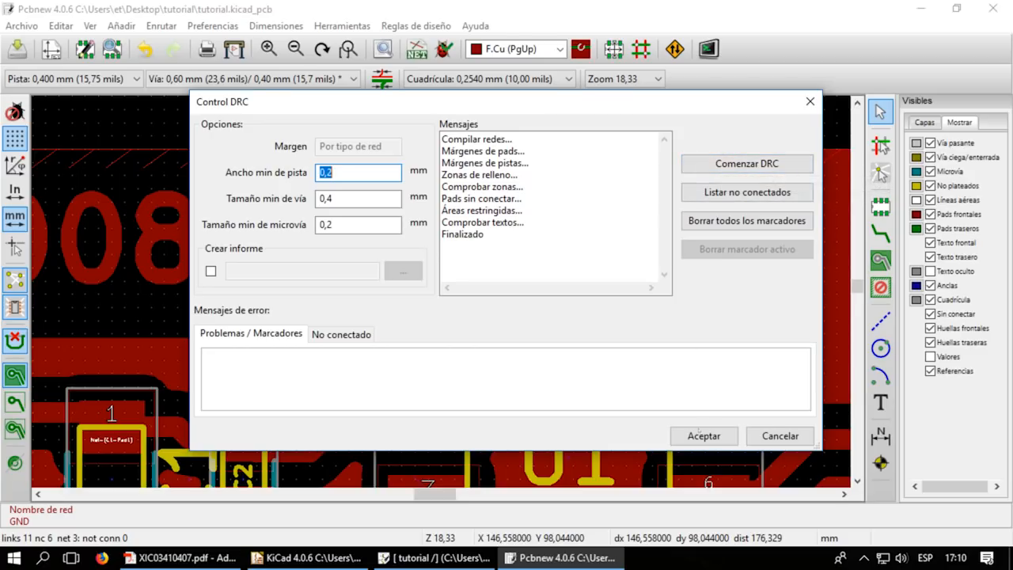
{"action": "scroll", "coordinate": [429, 294], "scroll_direction": "down", "scroll_amount": 3}
{"action": "scroll", "coordinate": [430, 294], "scroll_direction": "down", "scroll_amount": 1}
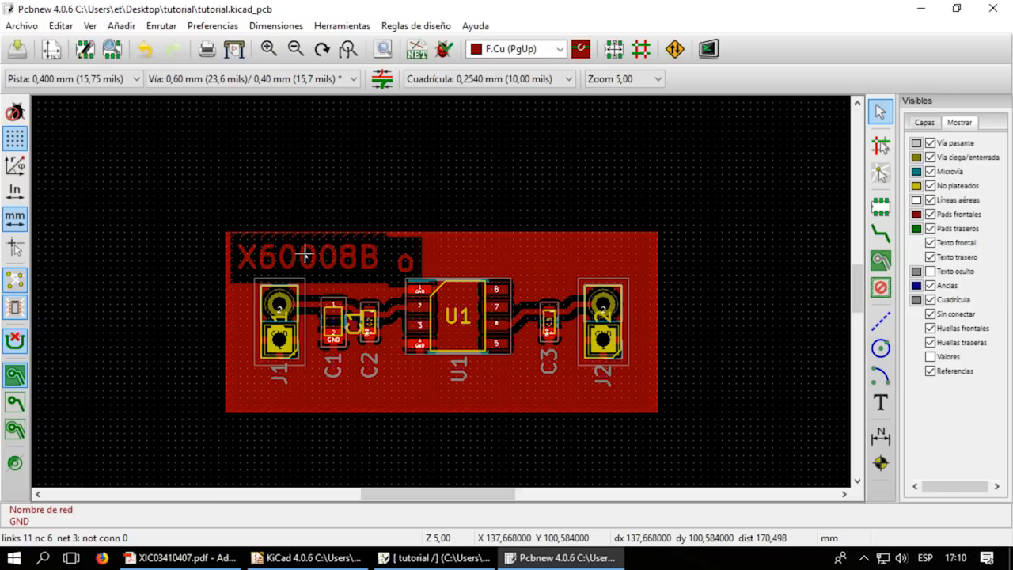
- Set the X60008B copper title's width and height to 1 mm, accepting the clipped thickness
{"action": "key", "text": "e"}
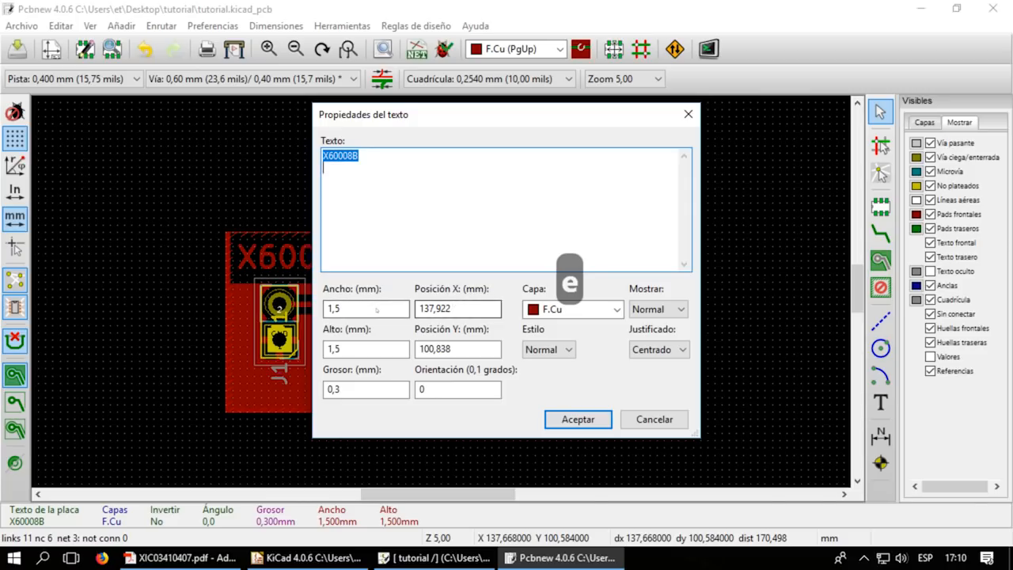
{"action": "key", "text": "Tab"}
{"action": "type", "text": "1"}
{"action": "key", "text": "Tab"}
{"action": "type", "text": "1"}
{"action": "key", "text": "Tab"}
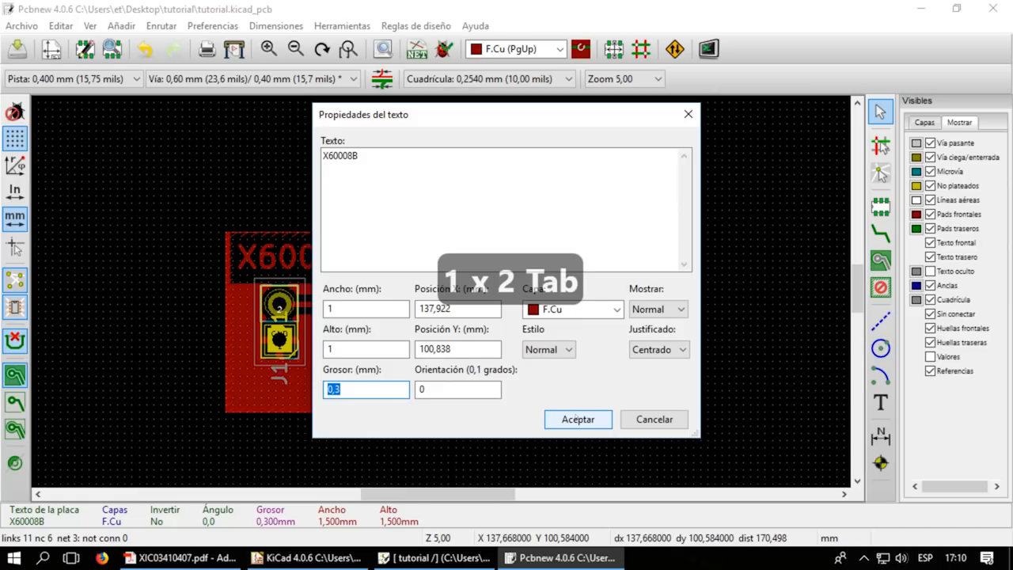
{"action": "key", "text": "Return"}
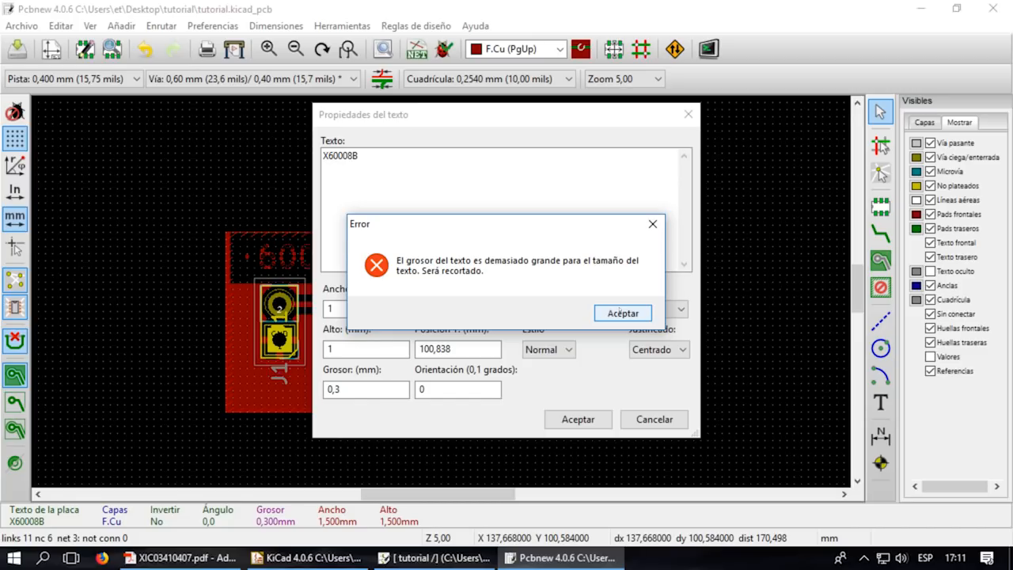
{"action": "key", "text": "Return"}
{"action": "key", "text": "Return"}
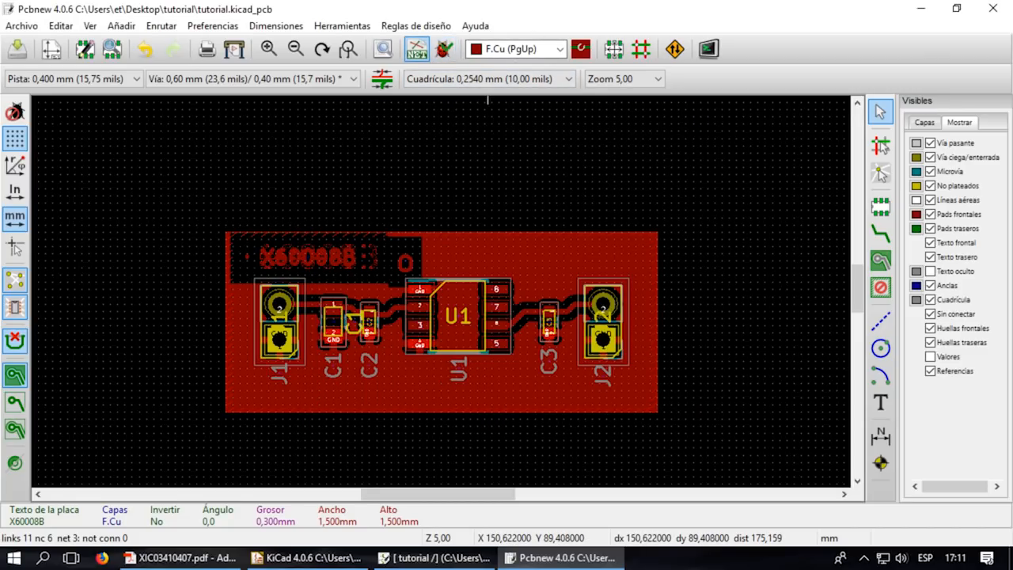
- Rerun the design rule check so the GND zone refills around the resized X60008B title
{"action": "left_click", "coordinate": [444, 49]}
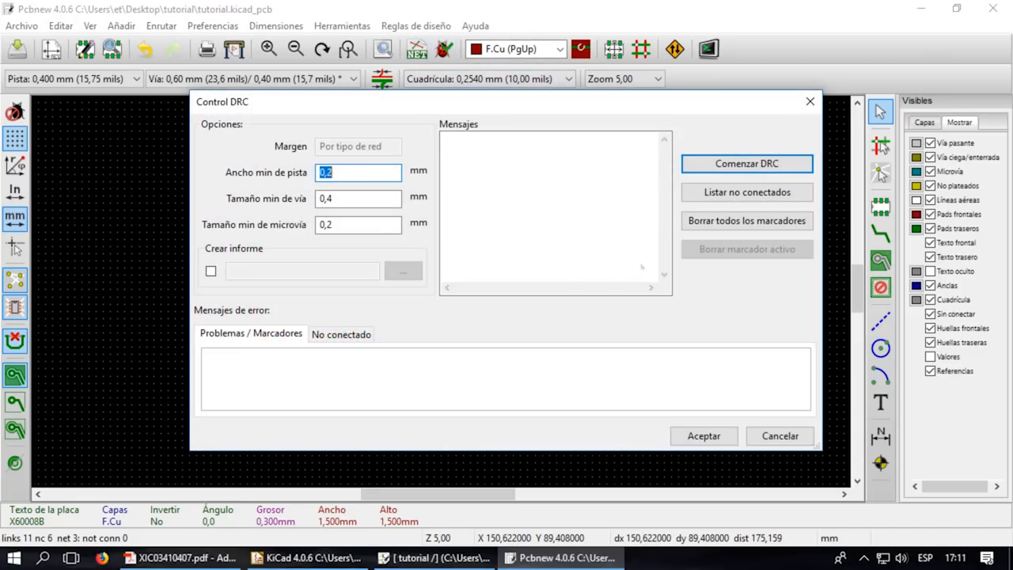
{"action": "left_click", "coordinate": [746, 163]}
{"action": "left_click", "coordinate": [717, 433]}
- Change the "o" copper text near U1's pin 1 to "."
{"action": "scroll", "coordinate": [319, 166], "scroll_direction": "up", "scroll_amount": 1}
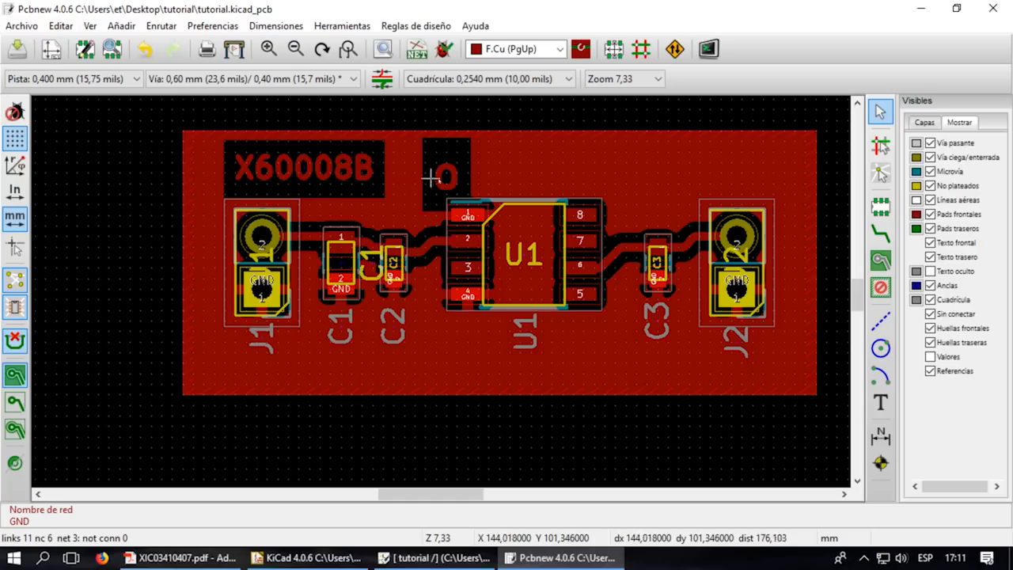
{"action": "type", "text": "e"}
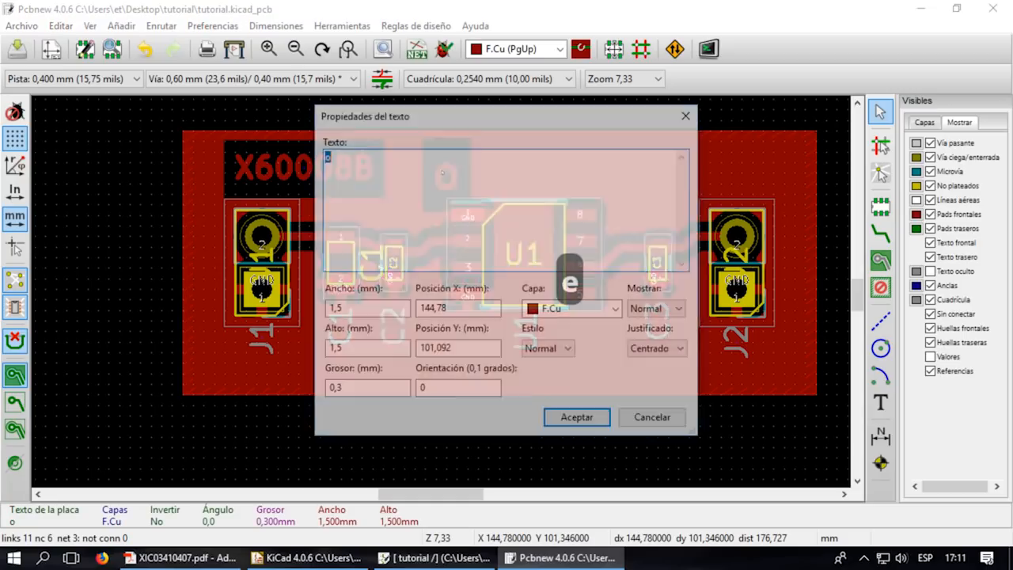
{"action": "type", "text": "."}
{"action": "left_click", "coordinate": [577, 419]}
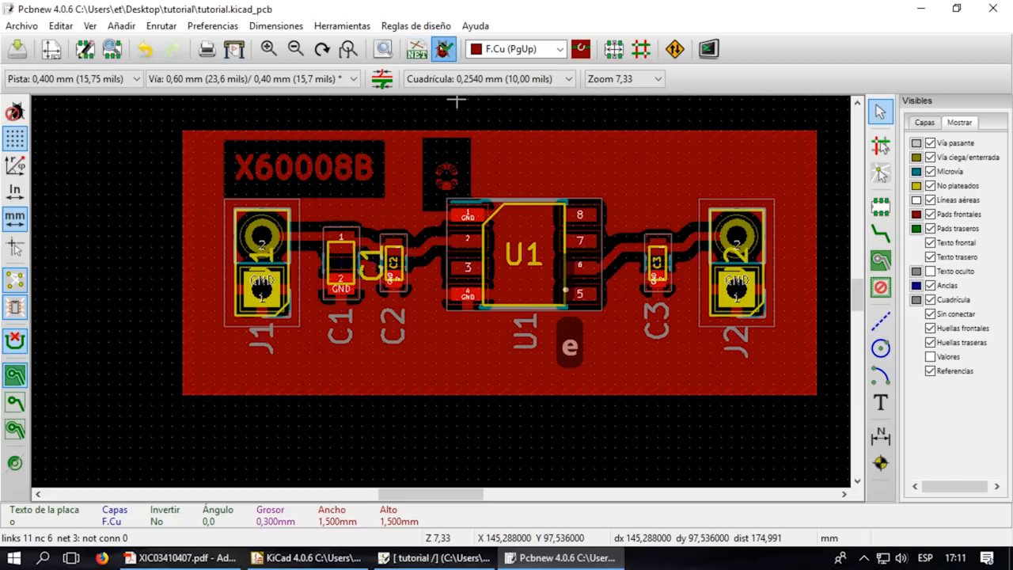
- Run the design rule check with the dot marker in place and save the board
{"action": "left_click", "coordinate": [444, 49]}
{"action": "left_click", "coordinate": [746, 163]}
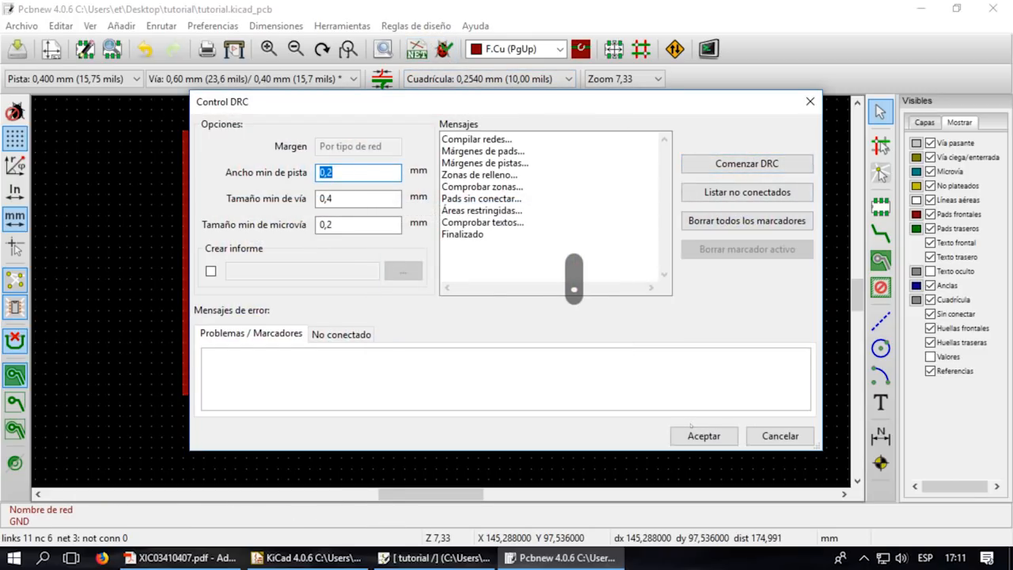
{"action": "left_click", "coordinate": [703, 436]}
{"action": "scroll", "coordinate": [436, 169], "scroll_direction": "up", "scroll_amount": 1}
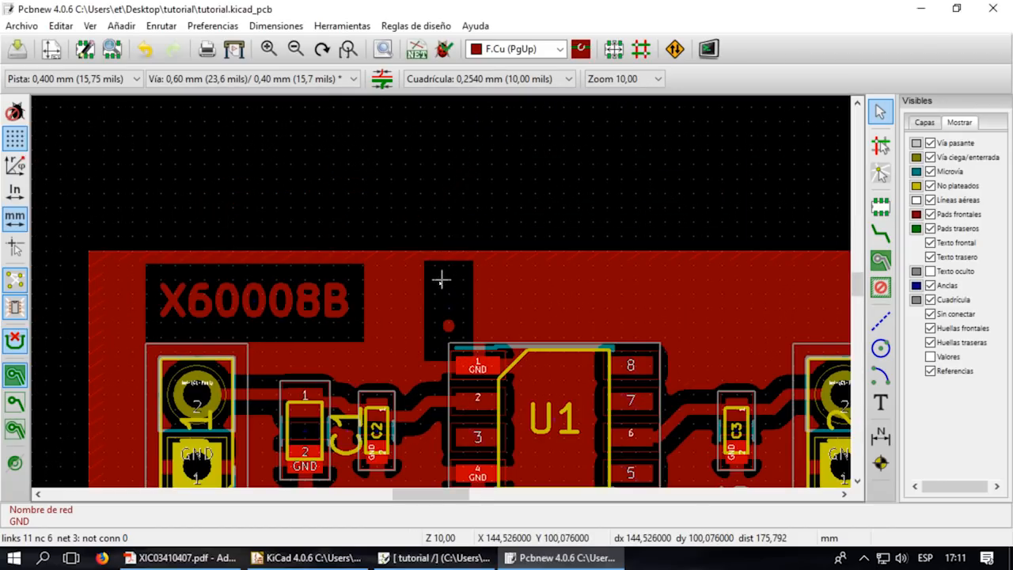
{"action": "scroll", "coordinate": [440, 279], "scroll_direction": "down", "scroll_amount": 1}
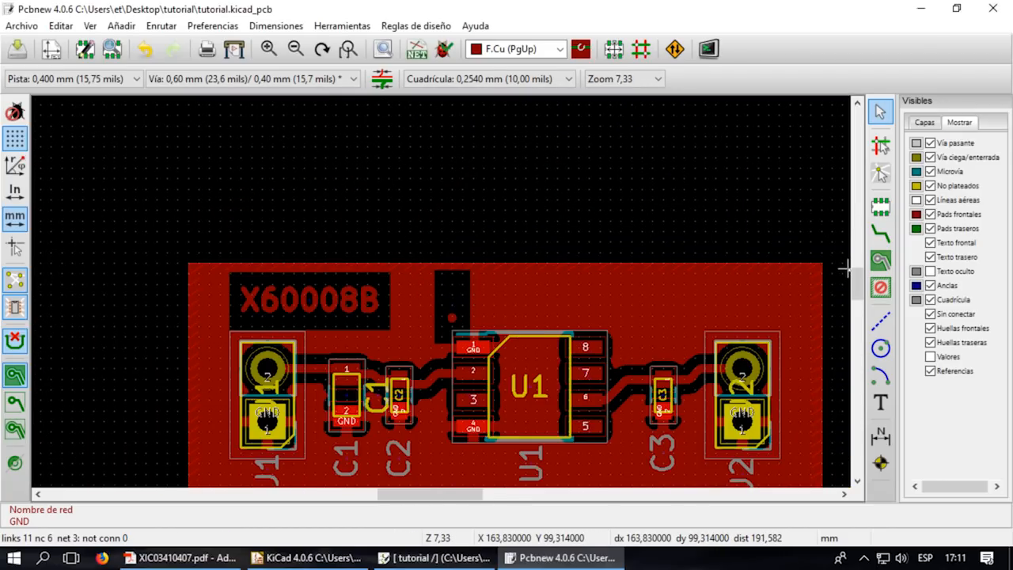
{"action": "scroll", "coordinate": [593, 136], "scroll_direction": "down", "scroll_amount": 2}
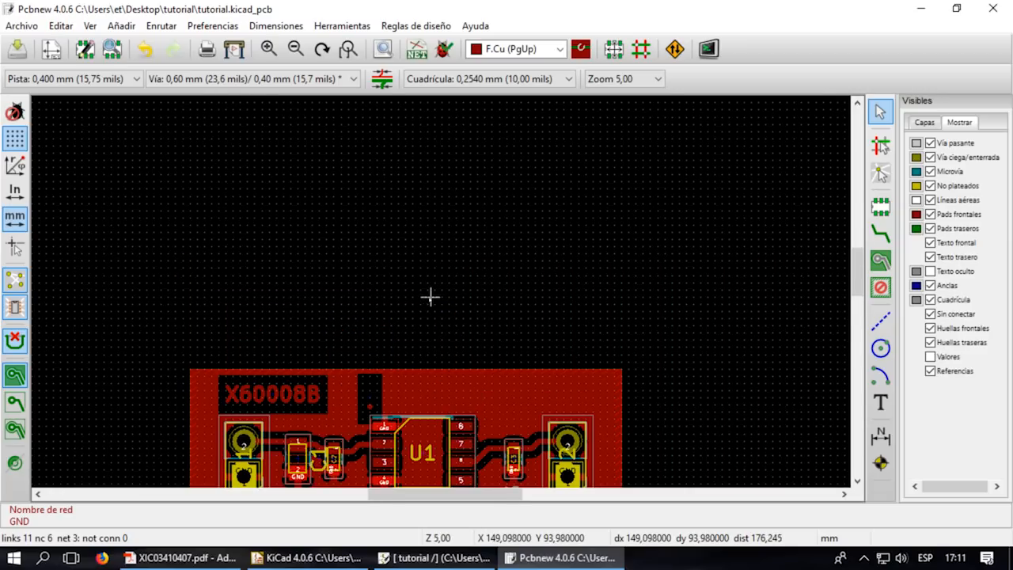
{"action": "scroll", "coordinate": [440, 290], "scroll_direction": "up", "scroll_amount": 3}
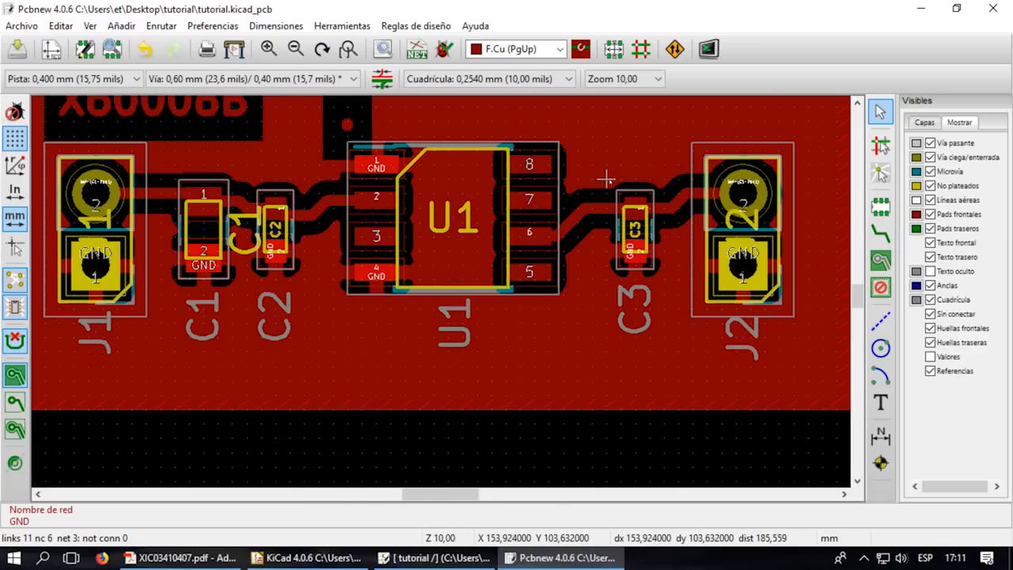
{"action": "scroll", "coordinate": [448, 318], "scroll_direction": "down", "scroll_amount": 2}
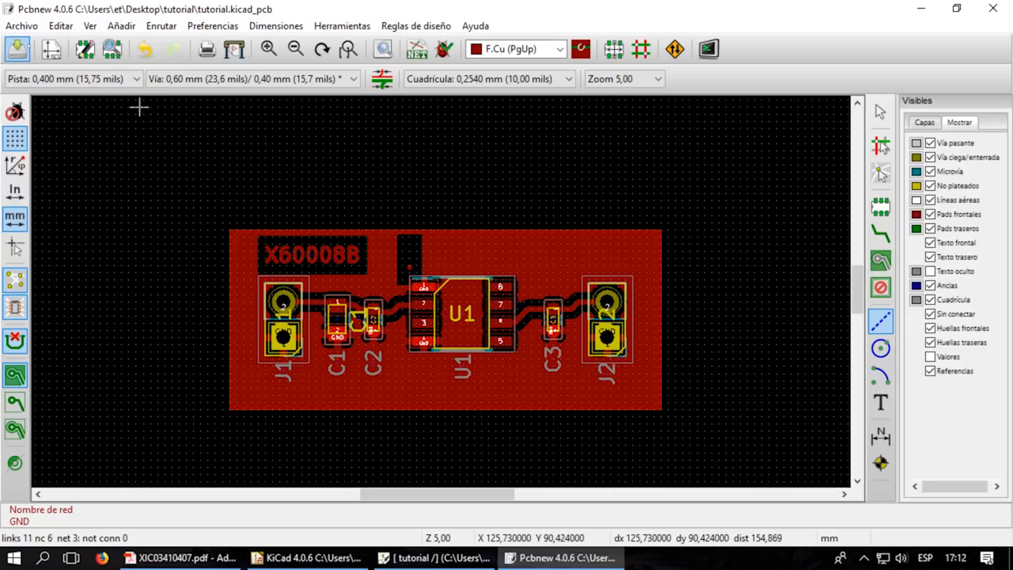
{"action": "left_click", "coordinate": [17, 49]}
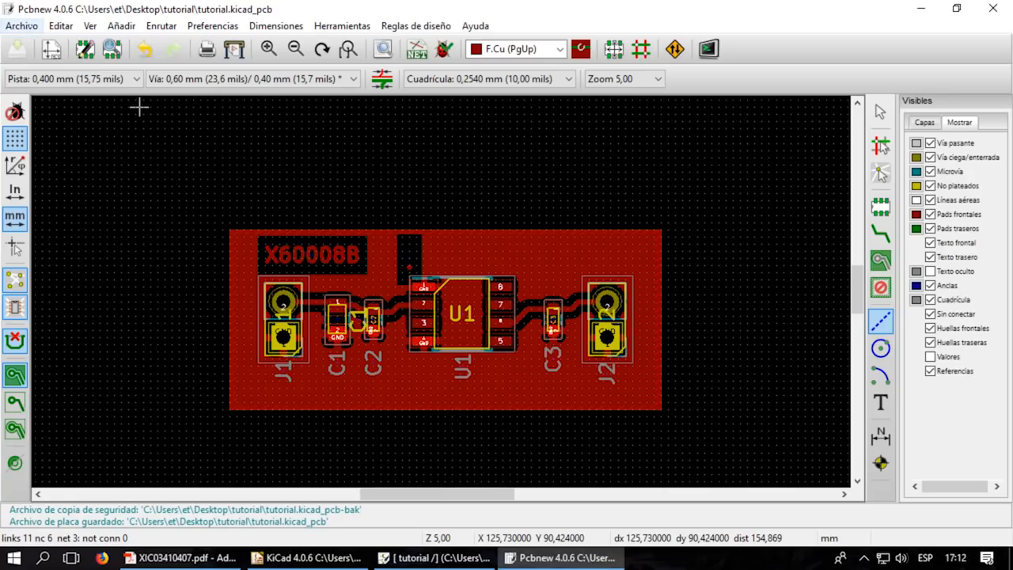
- Set up a board print with only the F.Cu copper layer selected and open its preview
{"action": "left_click", "coordinate": [21, 25]}
{"action": "left_click", "coordinate": [43, 296]}
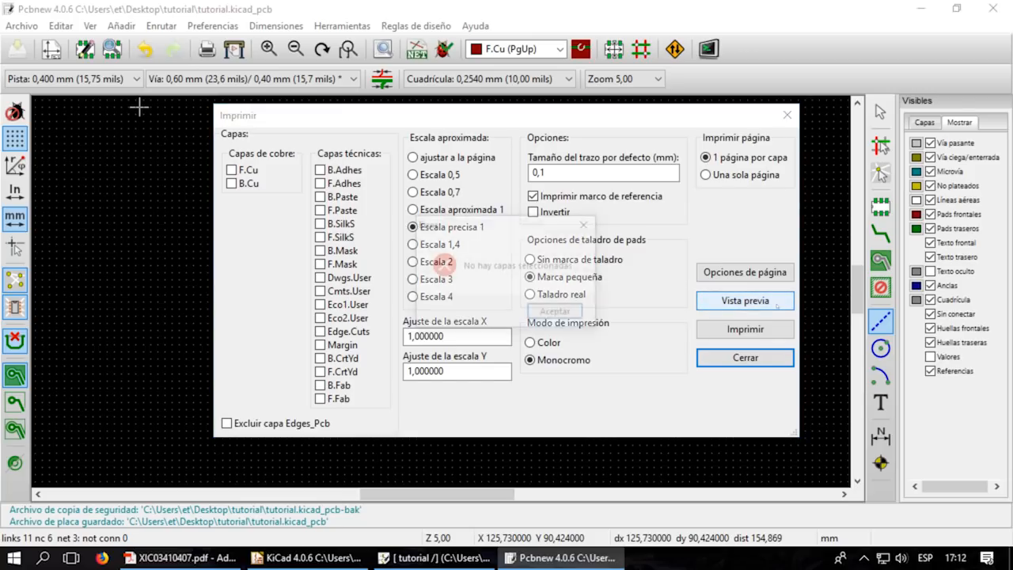
{"action": "left_click", "coordinate": [744, 301]}
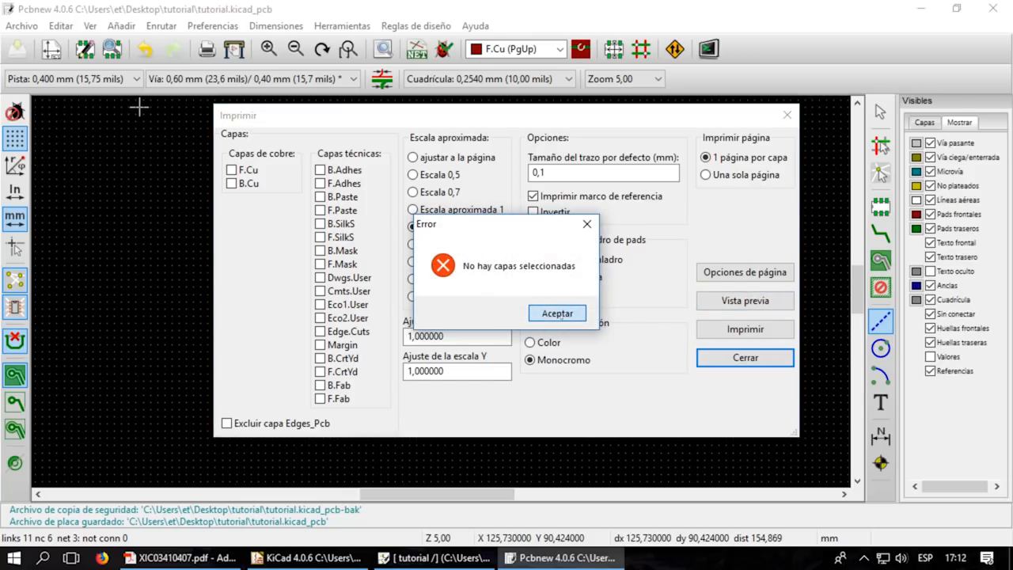
{"action": "left_click", "coordinate": [557, 313]}
{"action": "left_click_drag", "start_coordinate": [326, 115], "coordinate": [347, 382]}
{"action": "left_click", "coordinate": [254, 436]}
{"action": "left_click_drag", "start_coordinate": [445, 383], "coordinate": [413, 97]}
{"action": "left_click", "coordinate": [735, 281]}
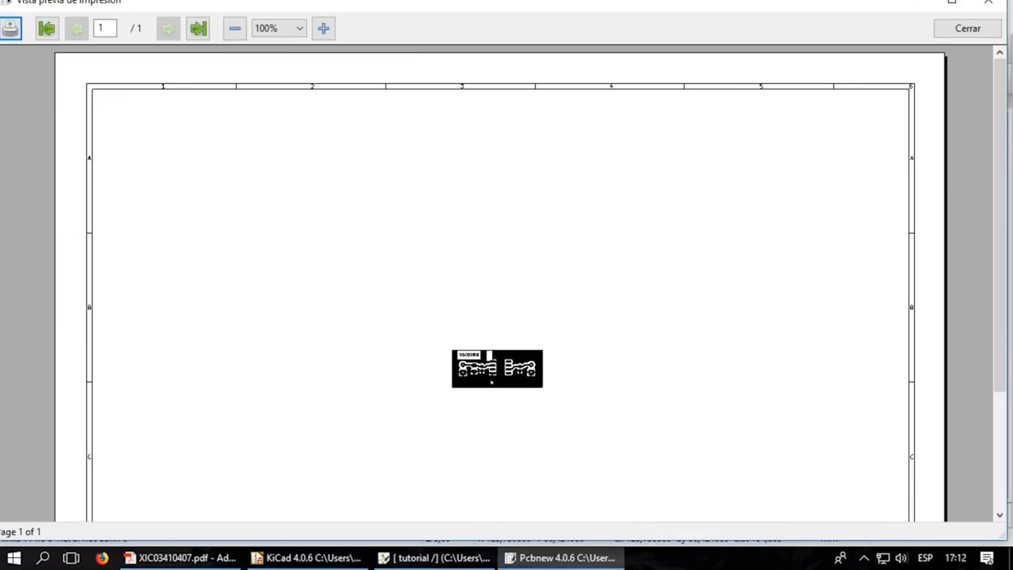
- Examine the board's tracks, title and dot marker in the print preview at up to 200%, and close it
{"action": "scroll", "coordinate": [510, 401], "scroll_direction": "up", "scroll_amount": 3, "text": "ctrl"}
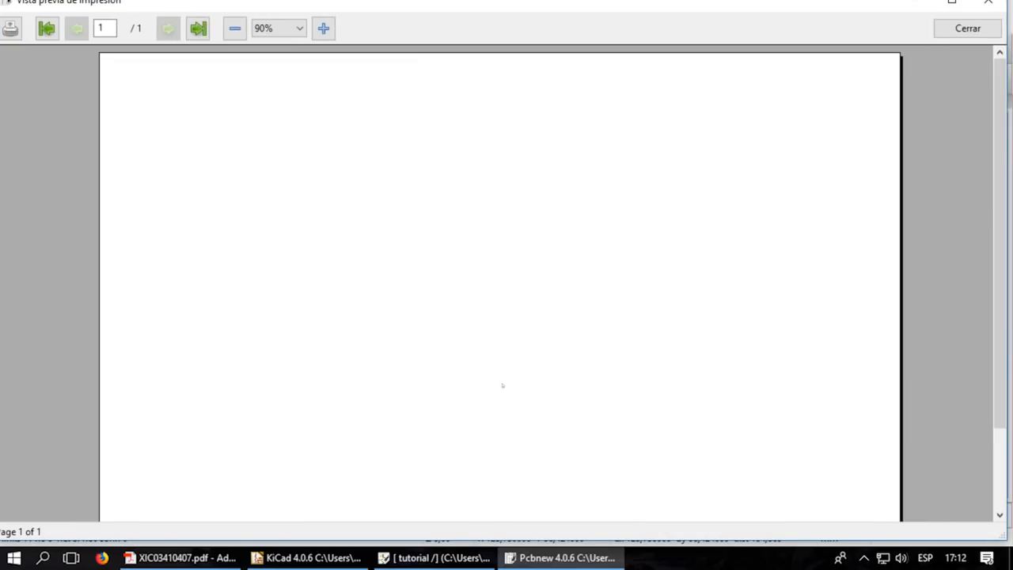
{"action": "scroll", "coordinate": [512, 380], "scroll_direction": "down", "scroll_amount": 1}
{"action": "scroll", "coordinate": [502, 320], "scroll_direction": "down", "scroll_amount": 3, "text": "ctrl"}
{"action": "scroll", "coordinate": [619, 465], "scroll_direction": "down", "scroll_amount": 8, "text": "ctrl"}
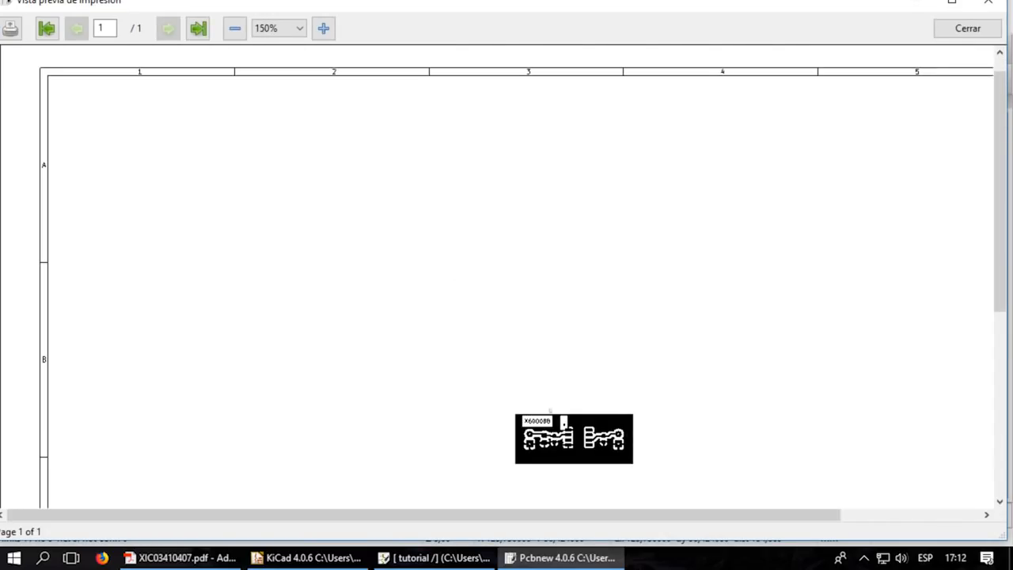
{"action": "scroll", "coordinate": [647, 397], "scroll_direction": "down", "scroll_amount": 5}
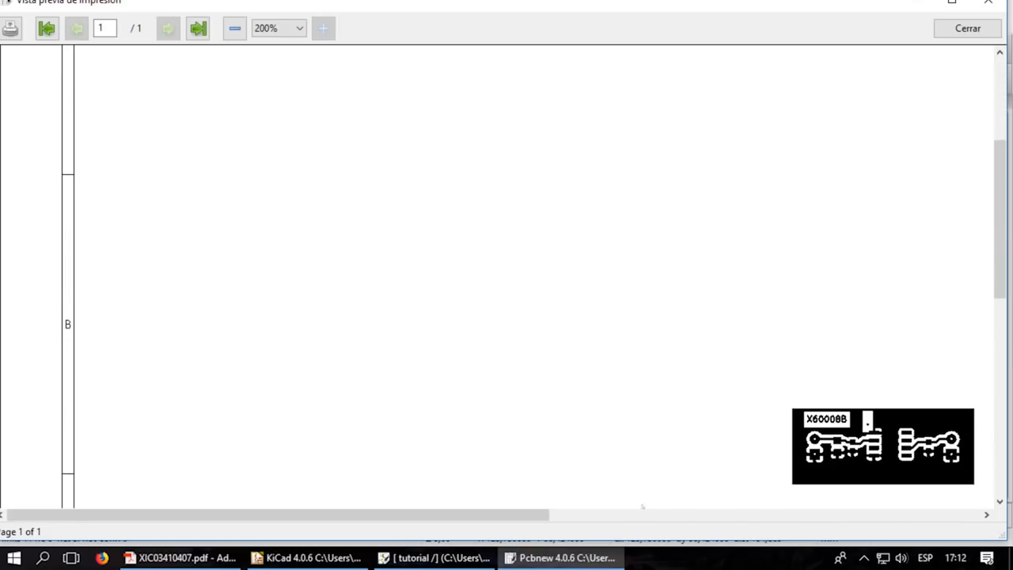
{"action": "left_click", "coordinate": [676, 515]}
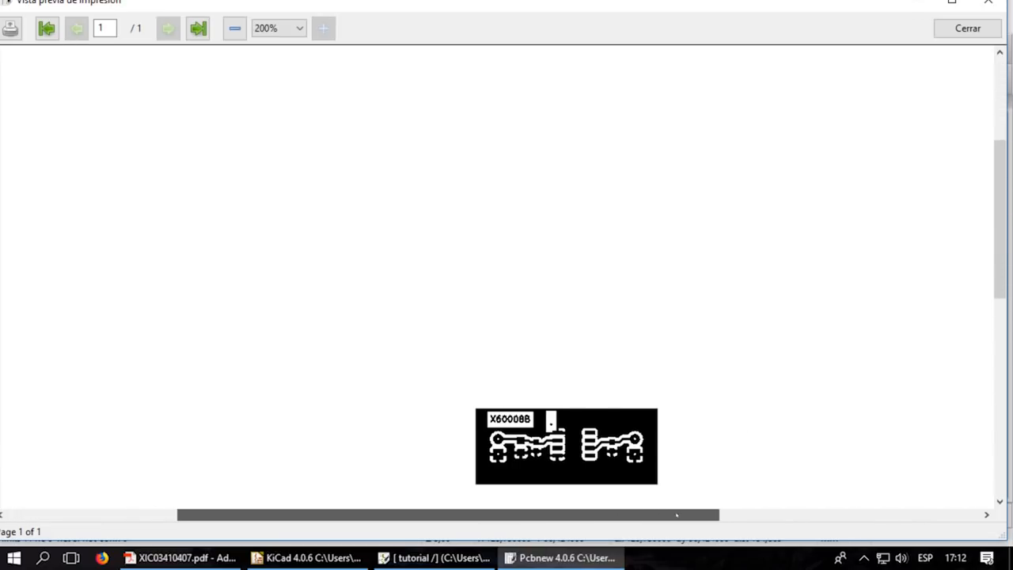
{"action": "left_click", "coordinate": [980, 28]}
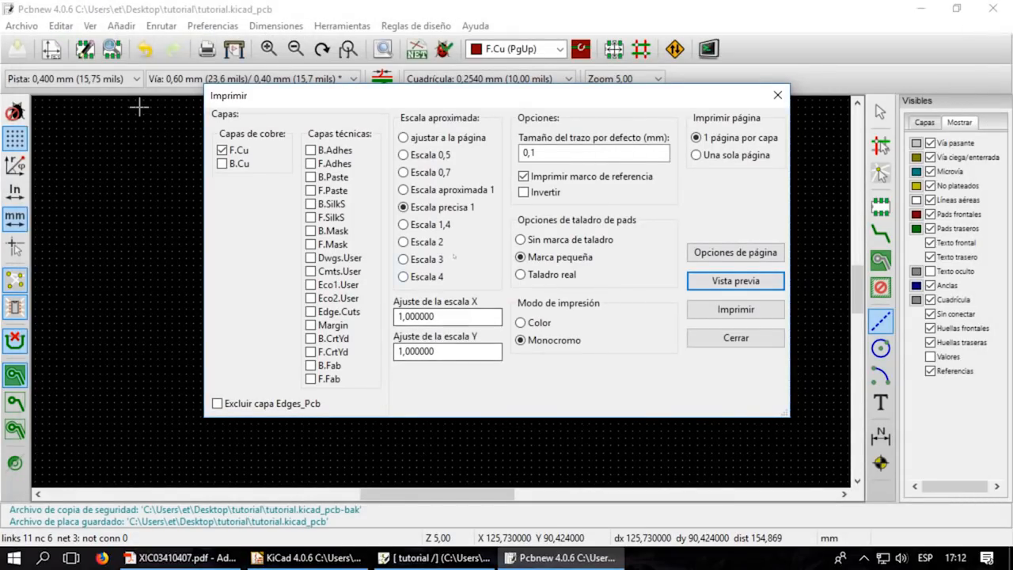
- Enable the Invertir print option and check the mirrored F.Cu layout in the print preview
{"action": "left_click", "coordinate": [545, 193]}
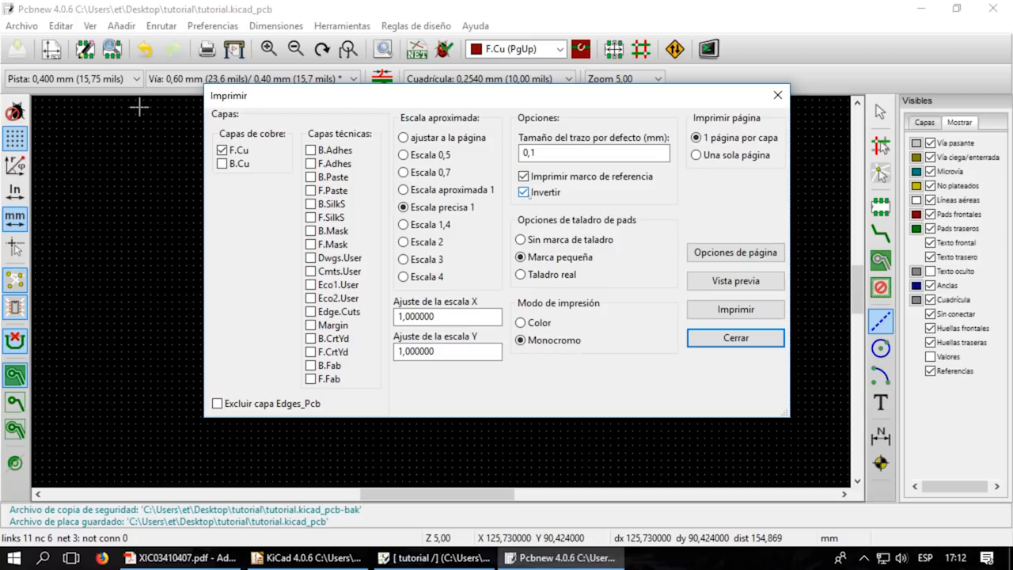
{"action": "left_click", "coordinate": [779, 286]}
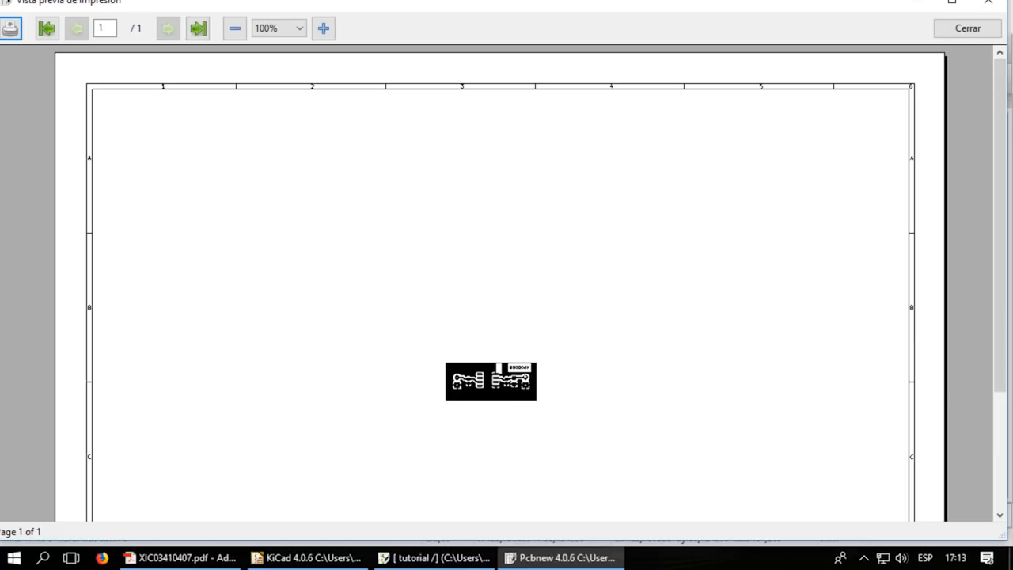
{"action": "left_click", "coordinate": [989, 29]}
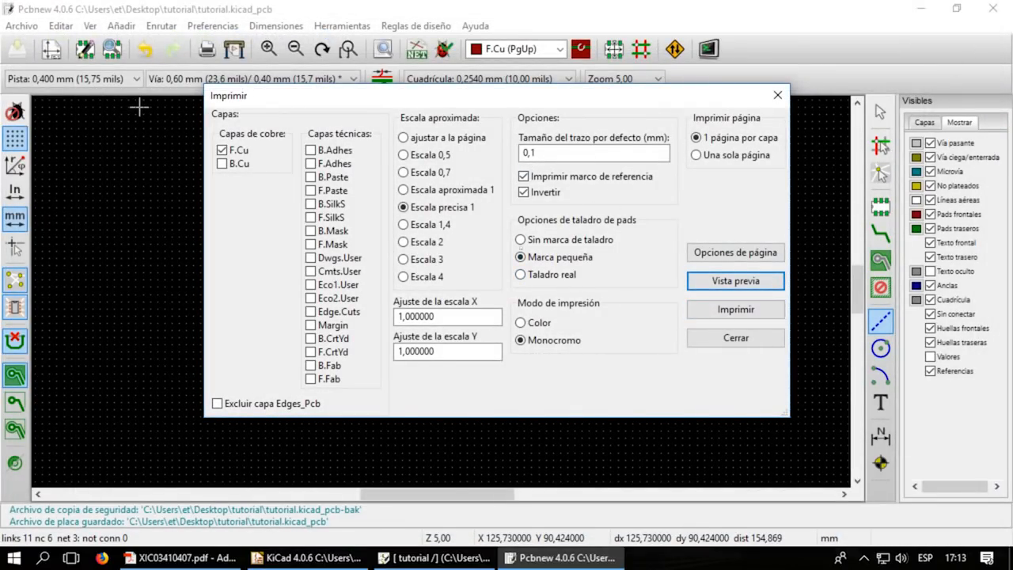
- Set the pad drill option to Taladro real and preview the mirrored F.Cu print
{"action": "key", "text": "Down"}
{"action": "key", "text": "Down"}
{"action": "left_click", "coordinate": [735, 280]}
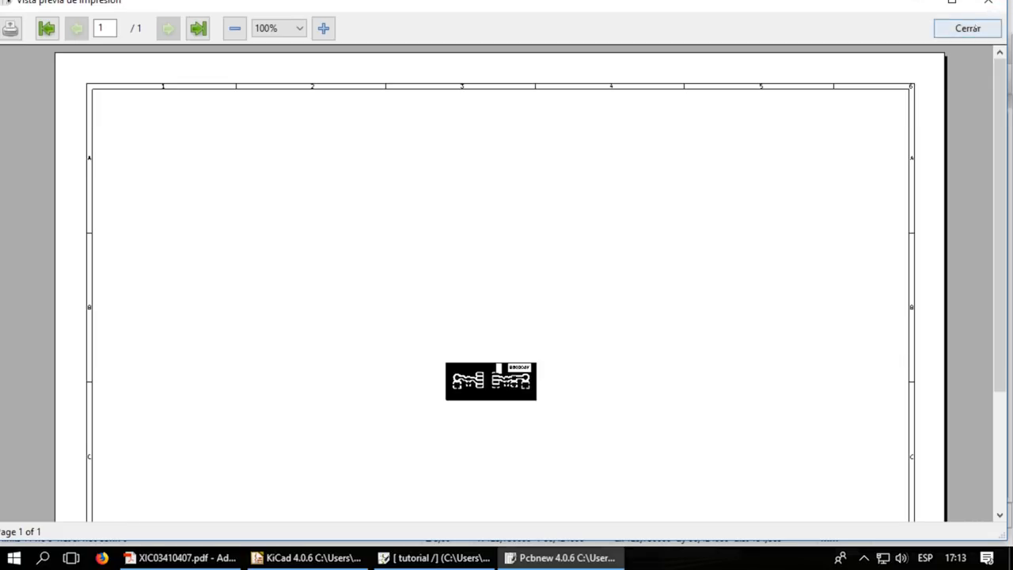
{"action": "left_click", "coordinate": [966, 28]}
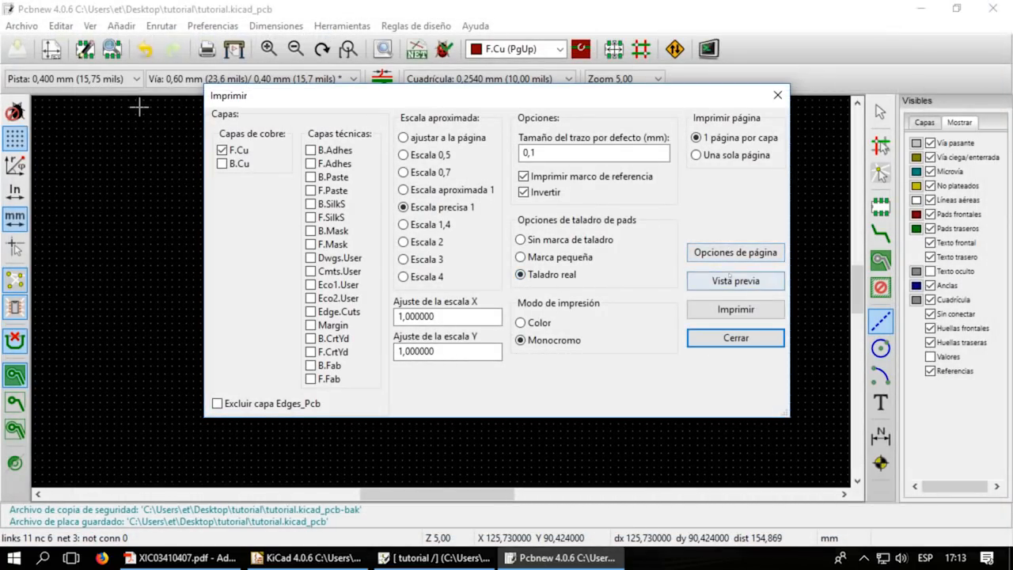
{"action": "left_click", "coordinate": [735, 280]}
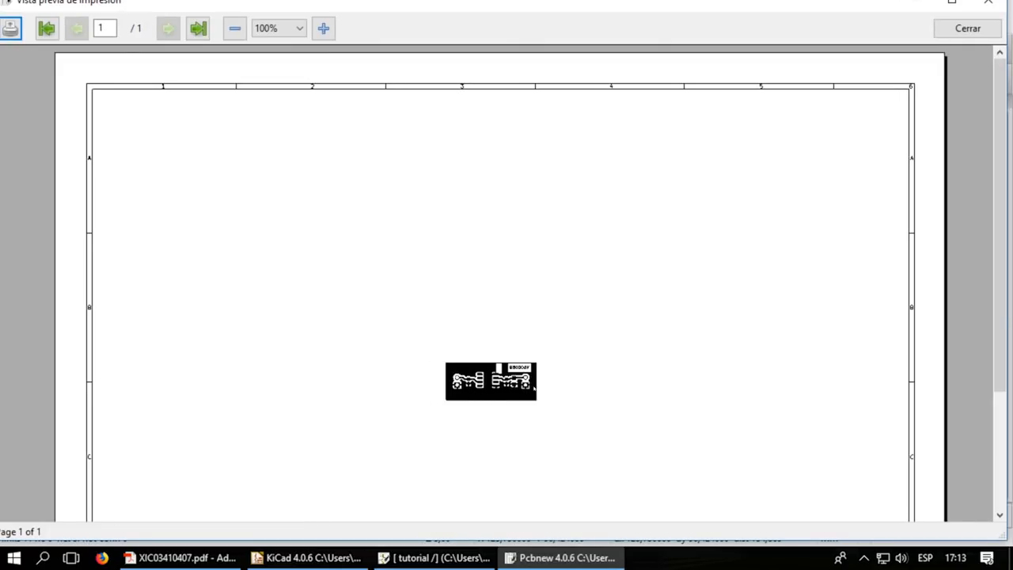
- Examine the mirrored tracks, title and pad drills in the print preview at 200%, and close it
{"action": "scroll", "coordinate": [534, 400], "scroll_direction": "down", "scroll_amount": 4, "text": "ctrl"}
{"action": "scroll", "coordinate": [552, 414], "scroll_direction": "down", "scroll_amount": 5}
{"action": "scroll", "coordinate": [773, 369], "scroll_direction": "down", "scroll_amount": 5}
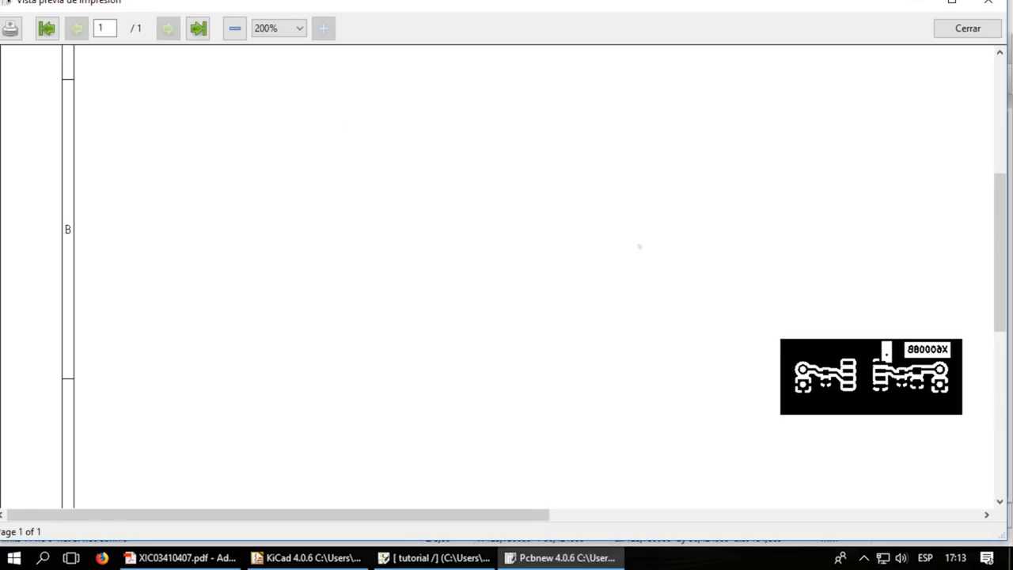
{"action": "left_click_drag", "start_coordinate": [533, 516], "coordinate": [749, 514]}
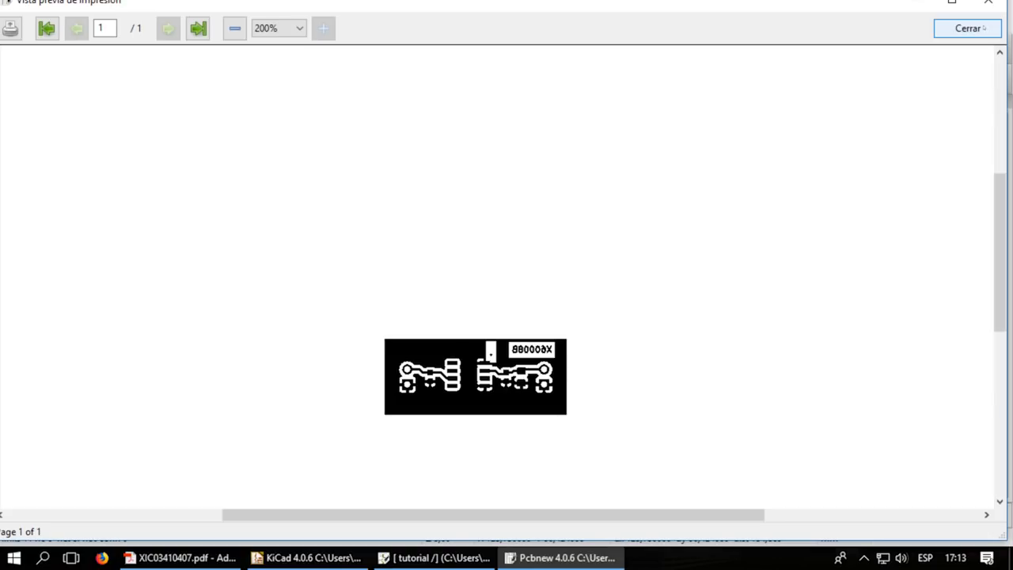
{"action": "left_click", "coordinate": [969, 28]}
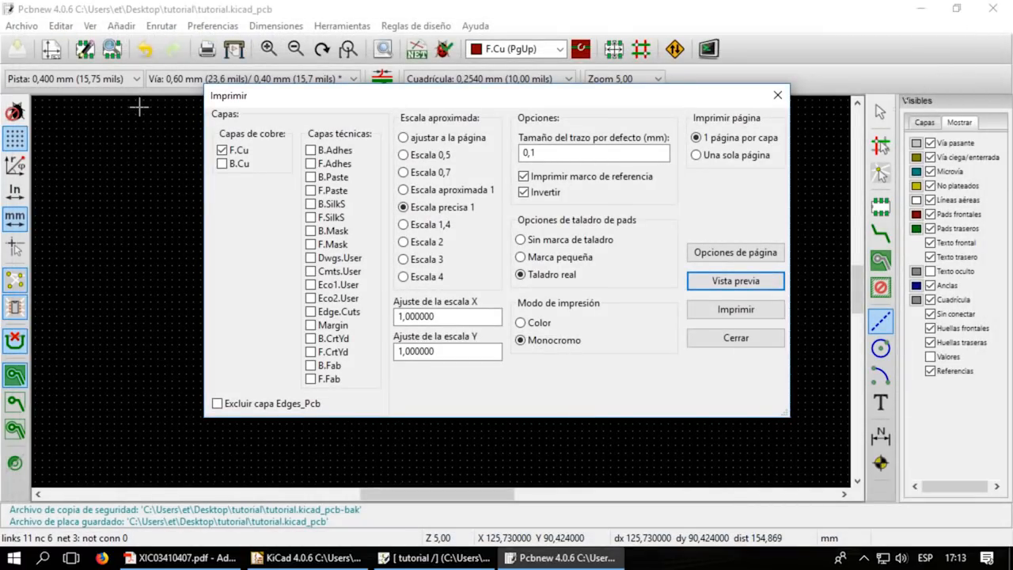
- Set the pad drill option to Marca pequeña, check the mirrored F.Cu print in the preview, and close it
{"action": "left_click", "coordinate": [528, 258]}
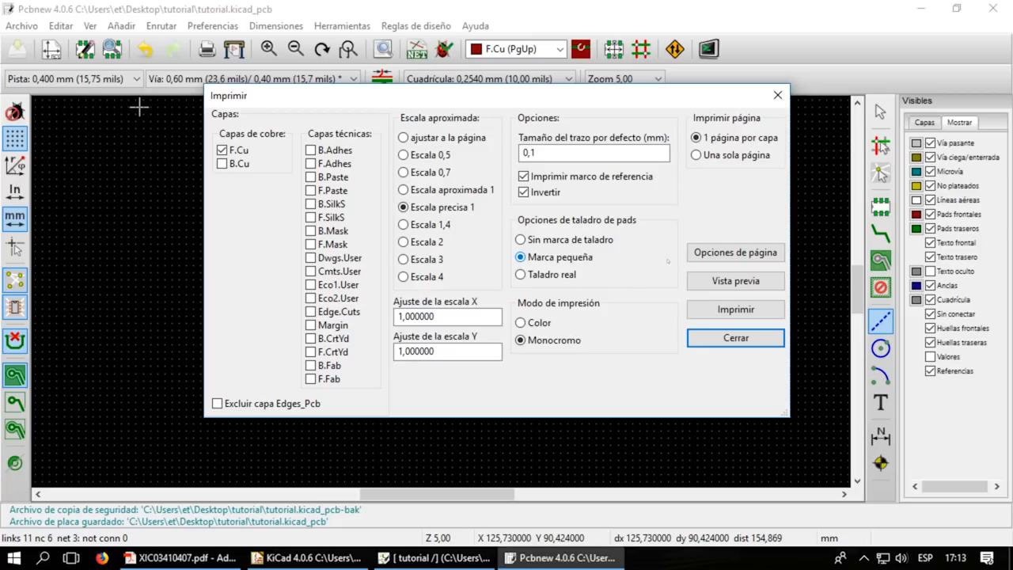
{"action": "left_click", "coordinate": [755, 282]}
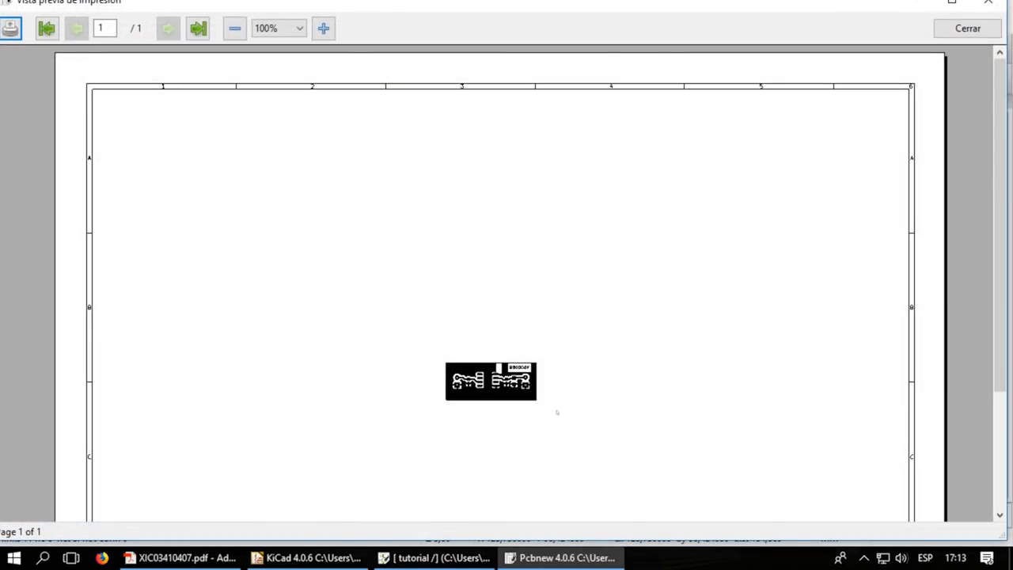
{"action": "scroll", "coordinate": [529, 372], "scroll_direction": "down", "scroll_amount": 3}
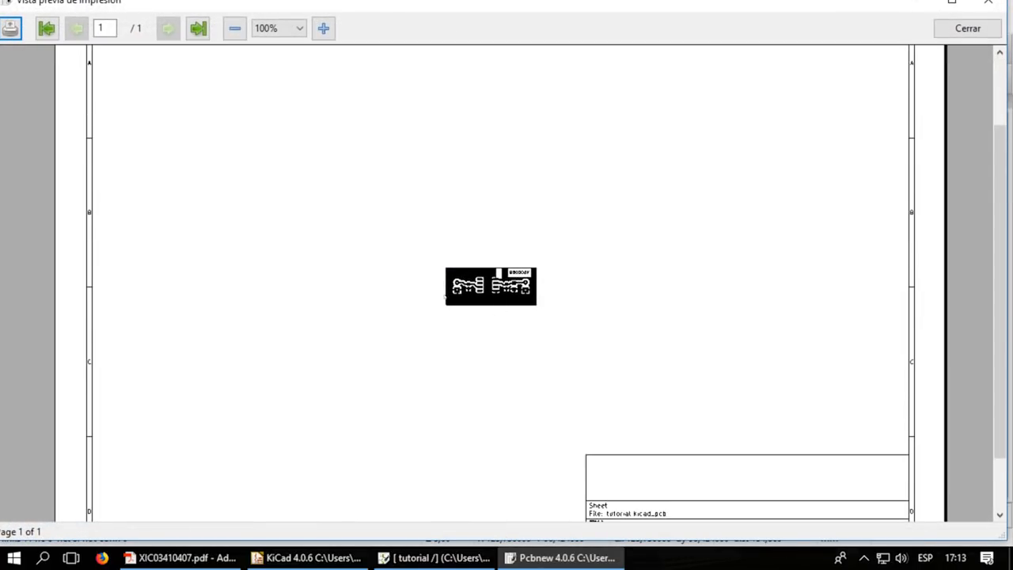
{"action": "left_click", "coordinate": [967, 28]}
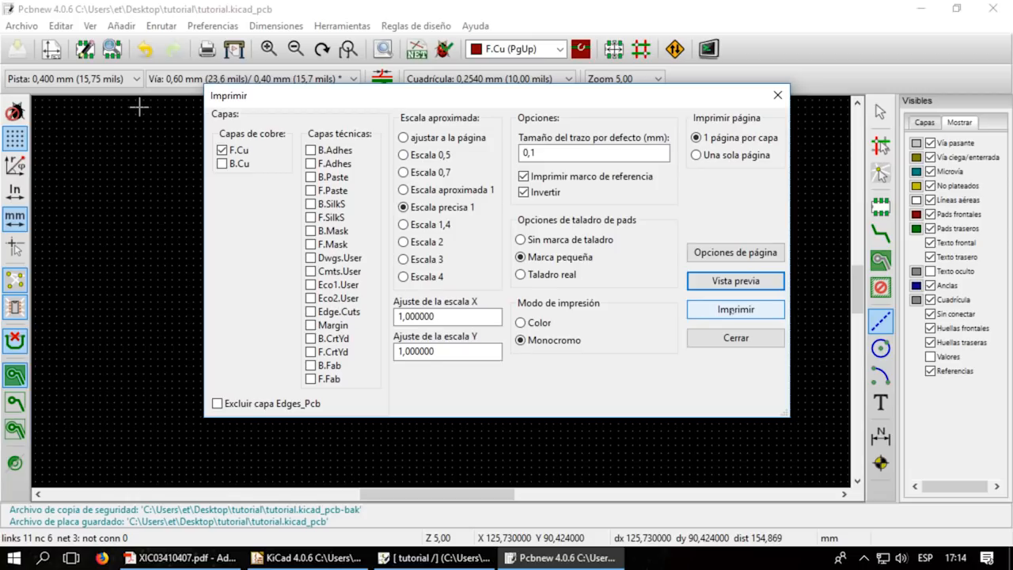
- Print the F.Cu layer with the Microsoft Print to PDF printer
{"action": "left_click", "coordinate": [735, 309]}
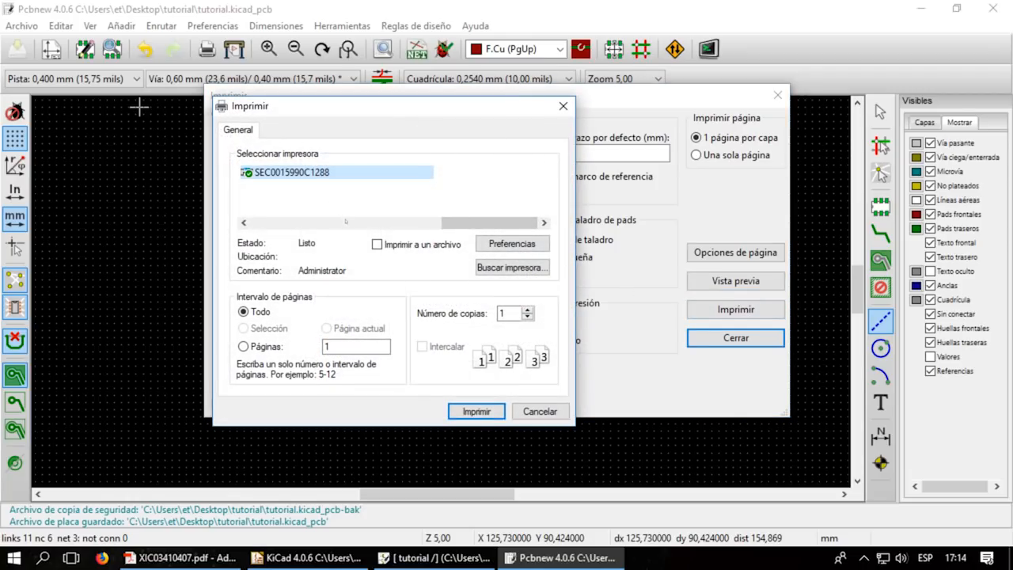
{"action": "left_click", "coordinate": [337, 172]}
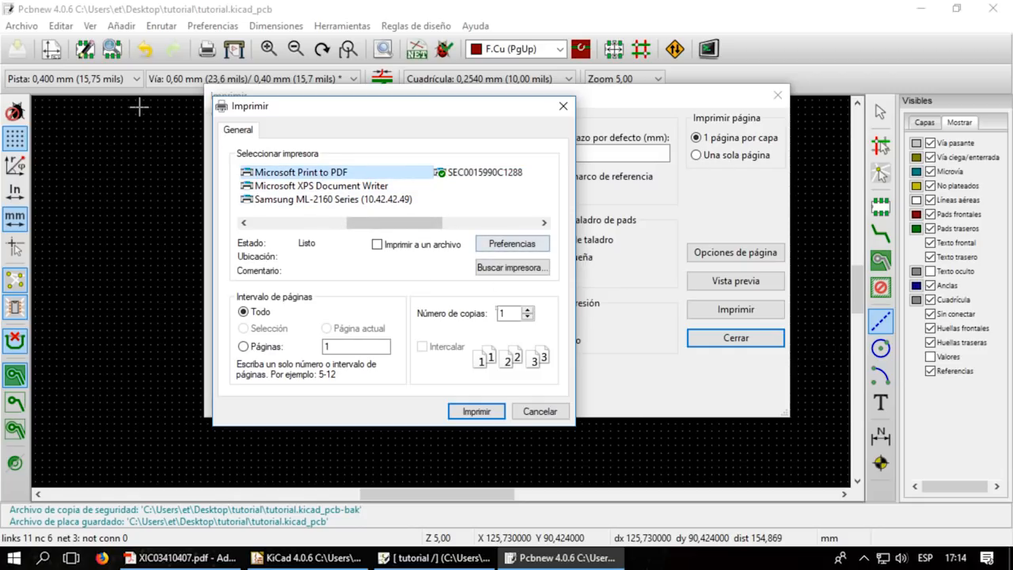
{"action": "left_click", "coordinate": [476, 411]}
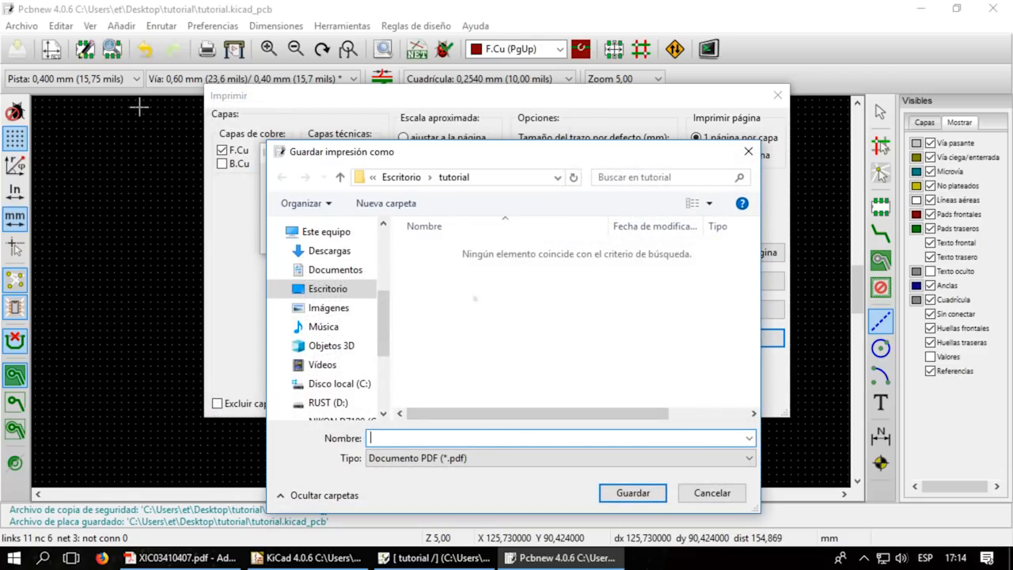
- Save the printout as a PDF named TUTORIAL in the tutorial folder on the desktop
{"action": "left_click", "coordinate": [356, 286]}
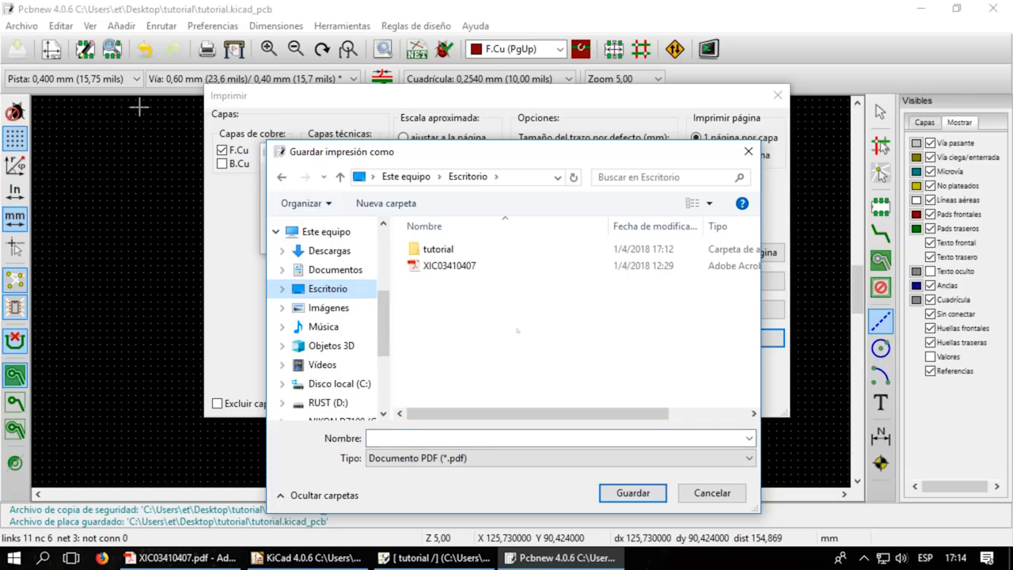
{"action": "left_click", "coordinate": [505, 432]}
{"action": "type", "text": "TUT"}
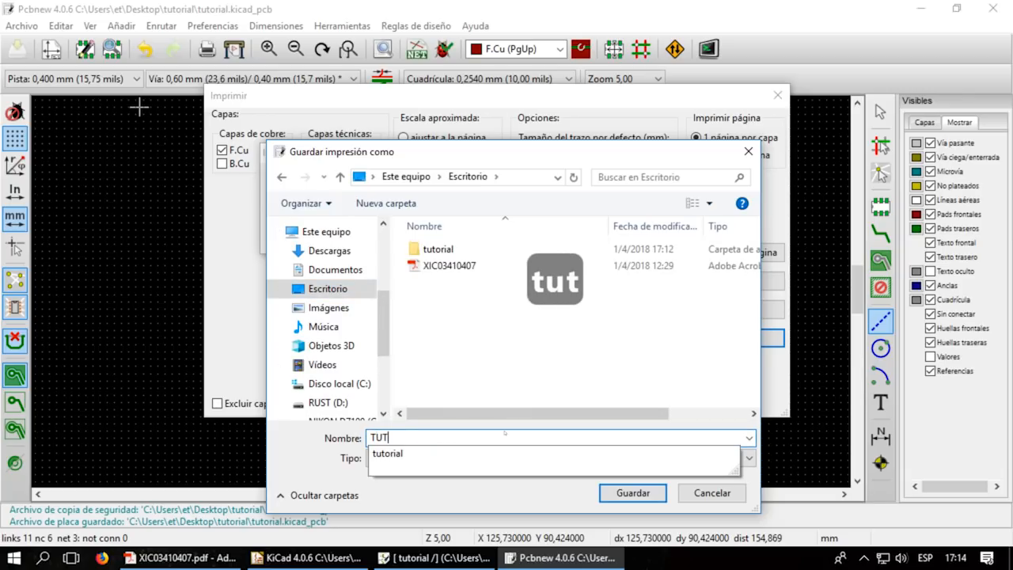
{"action": "type", "text": "ORIAL"}
{"action": "left_click", "coordinate": [622, 493]}
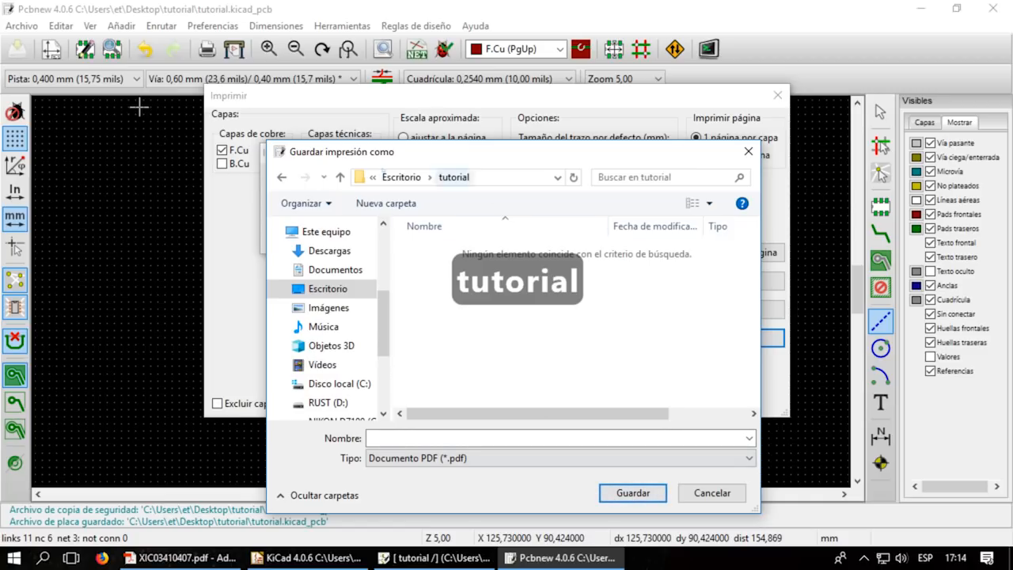
{"action": "left_click", "coordinate": [429, 435]}
{"action": "type", "text": "TUT"}
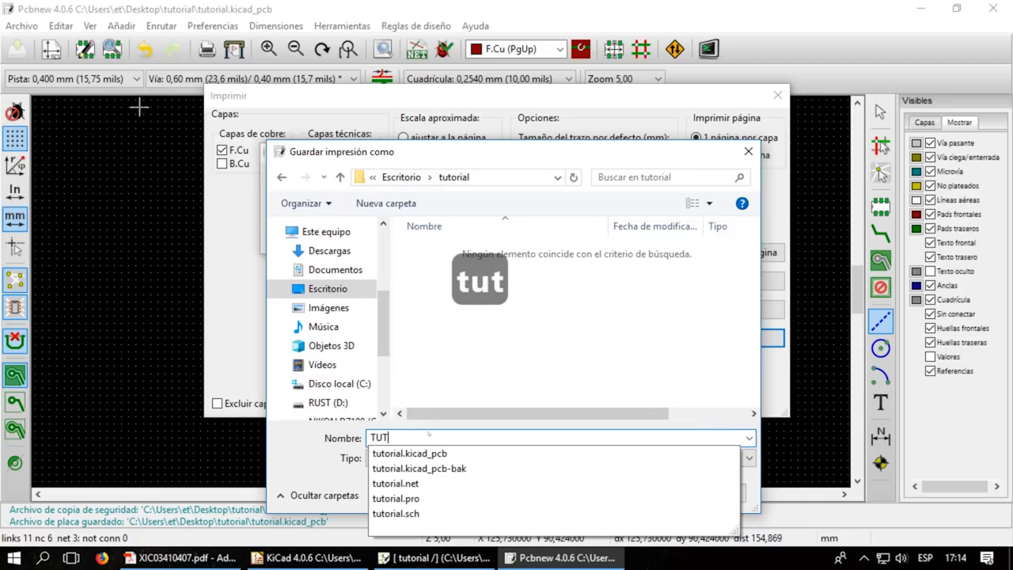
{"action": "type", "text": "ORIAL"}
{"action": "key", "text": "Return"}
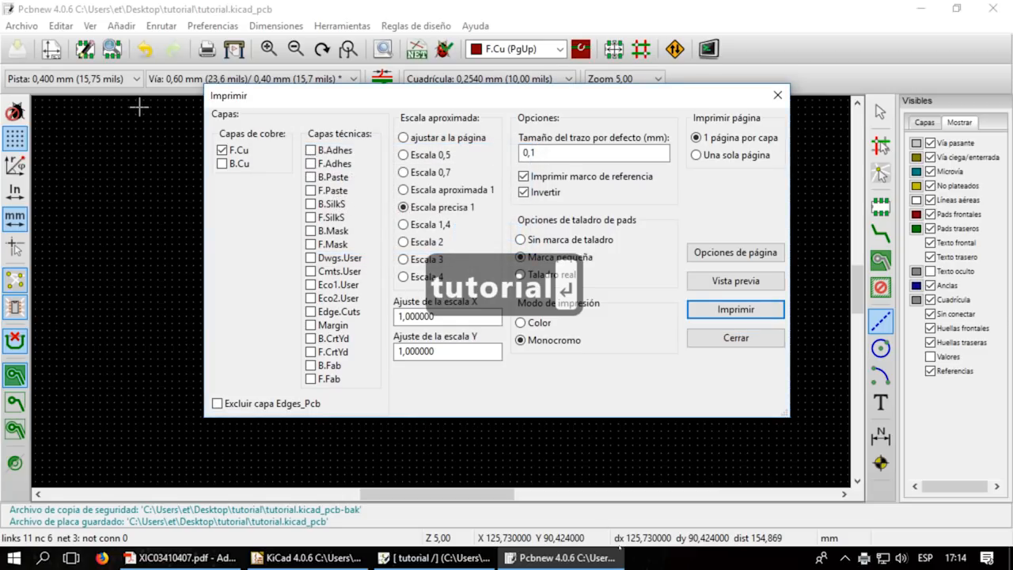
- Open the TUTORIAL PDF from the desktop's tutorial folder in Adobe Acrobat
{"action": "left_click", "coordinate": [1011, 558]}
{"action": "double_click", "coordinate": [38, 238]}
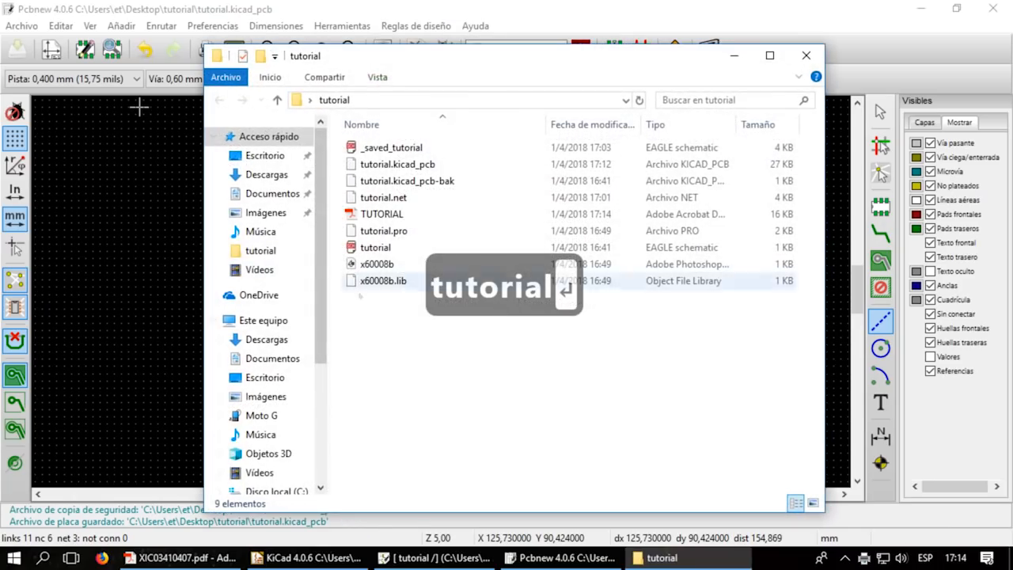
{"action": "double_click", "coordinate": [387, 215]}
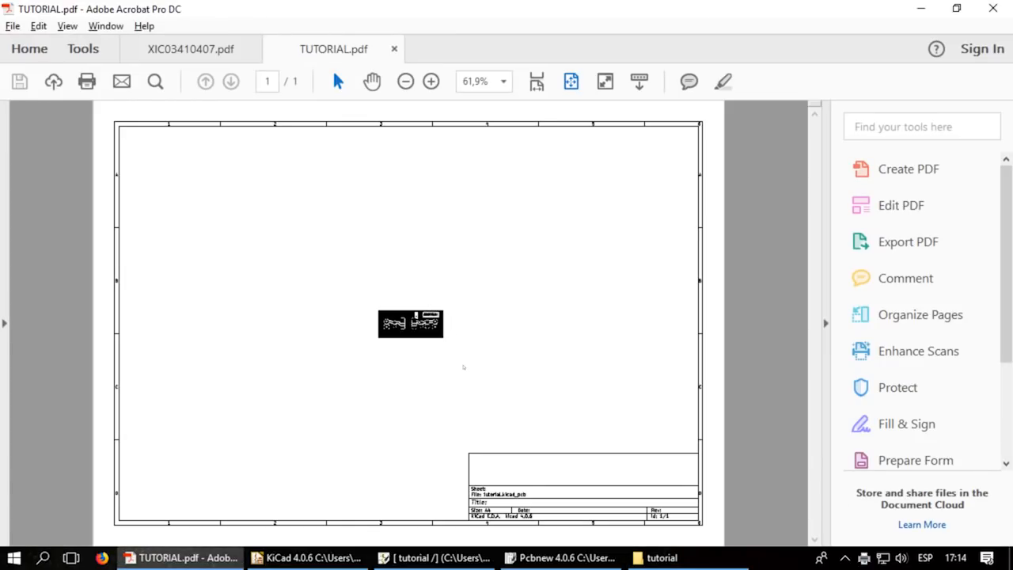
- Examine the mirrored board's tracks, pads, X60008B title and pin 1 marker in the PDF at 300% and above
{"action": "key", "text": "ctrl+plus"}
{"action": "key", "text": "ctrl+plus"}
{"action": "scroll", "coordinate": [427, 317], "scroll_direction": "down", "scroll_amount": 3}
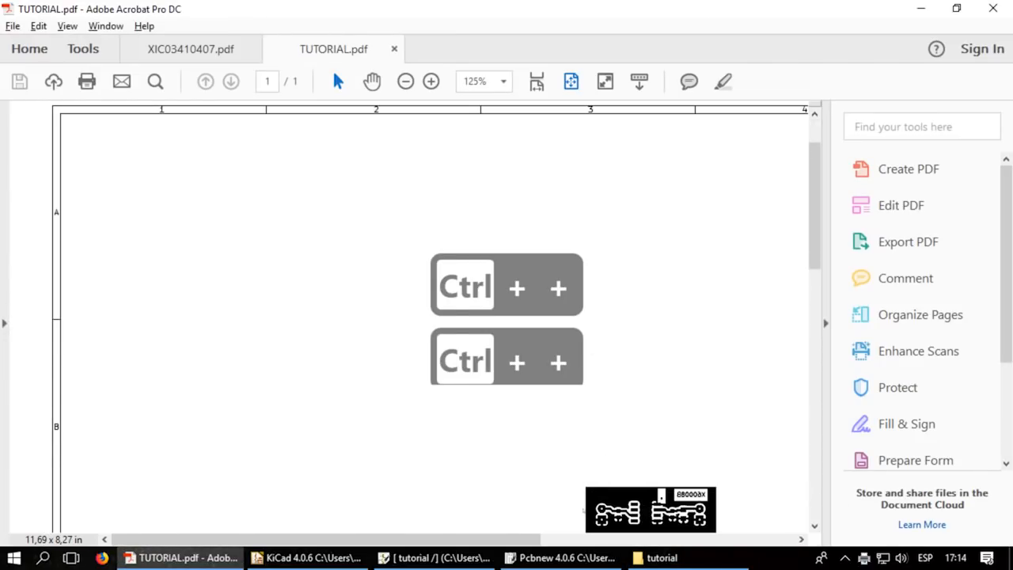
{"action": "scroll", "coordinate": [427, 317], "scroll_direction": "right", "scroll_amount": 5}
{"action": "scroll", "coordinate": [427, 316], "scroll_direction": "down", "scroll_amount": 2}
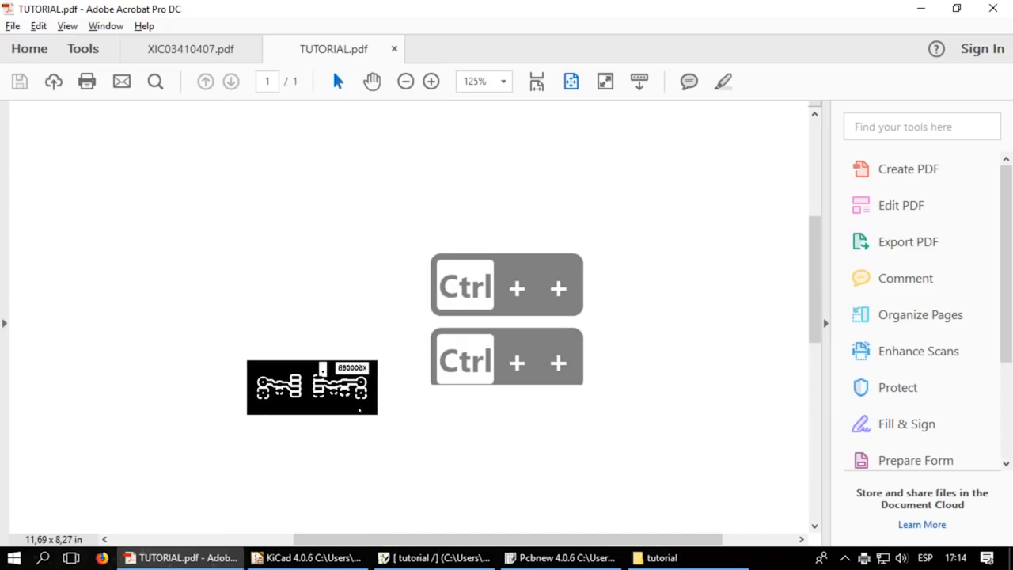
{"action": "key", "text": "ctrl+plus"}
{"action": "key", "text": "ctrl+plus"}
{"action": "key", "text": "ctrl+plus"}
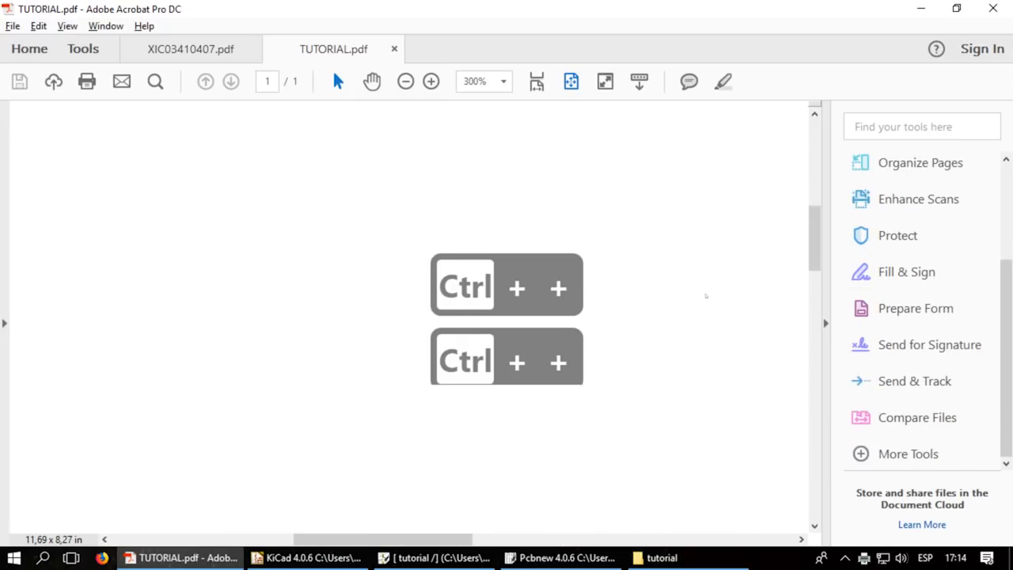
{"action": "scroll", "coordinate": [739, 313], "scroll_direction": "down", "scroll_amount": 6}
{"action": "left_click_drag", "start_coordinate": [411, 538], "coordinate": [487, 532]}
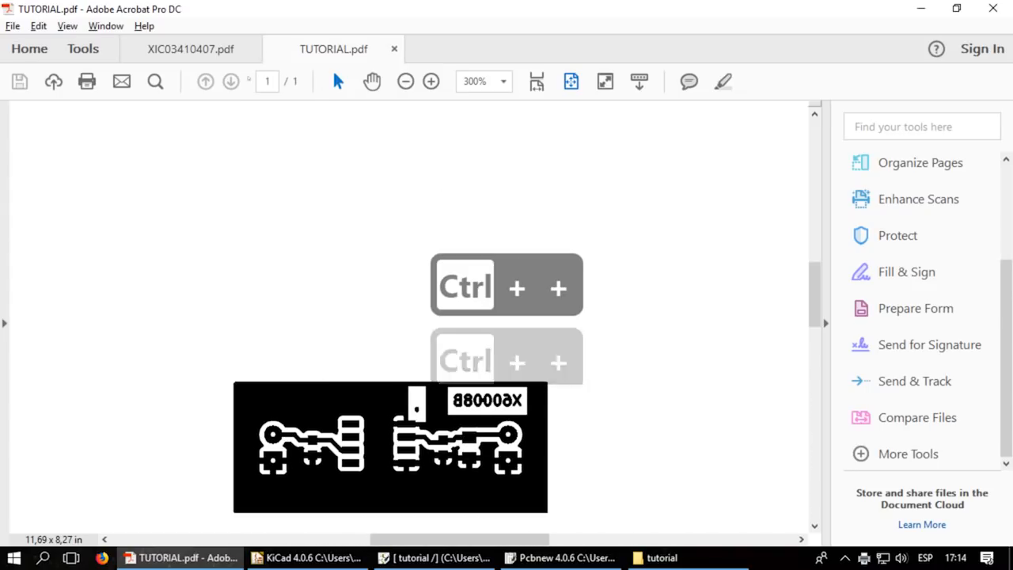
{"action": "left_click", "coordinate": [430, 82]}
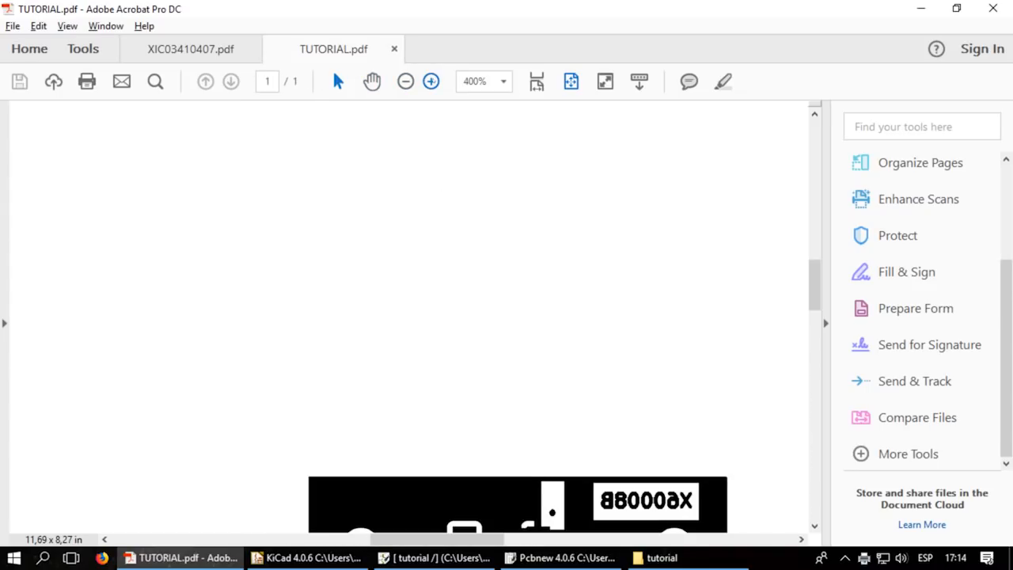
{"action": "left_click", "coordinate": [430, 82]}
{"action": "scroll", "coordinate": [622, 210], "scroll_direction": "down", "scroll_amount": 5}
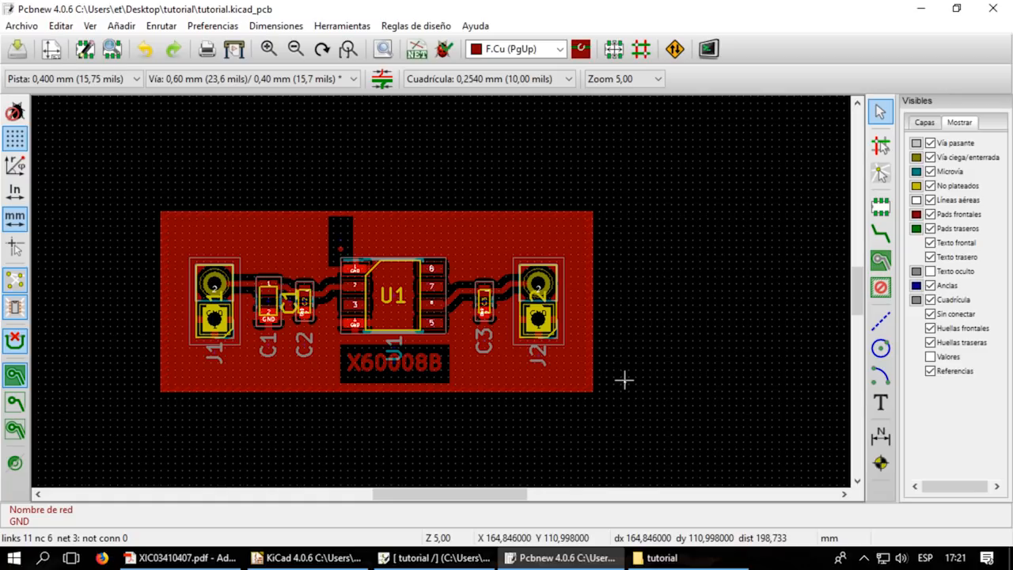
- Return to Pcbnew, open the board in the 3D viewer, and examine its components and title from several angles
{"action": "key", "text": "alt+3"}
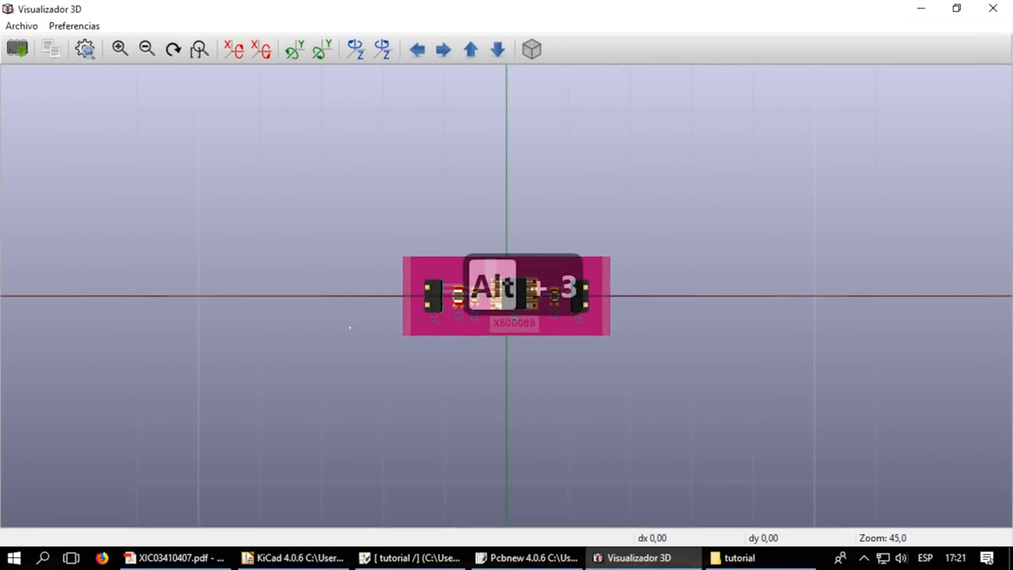
{"action": "left_click_drag", "start_coordinate": [452, 351], "coordinate": [552, 260]}
{"action": "scroll", "coordinate": [551, 260], "scroll_direction": "up", "scroll_amount": 5}
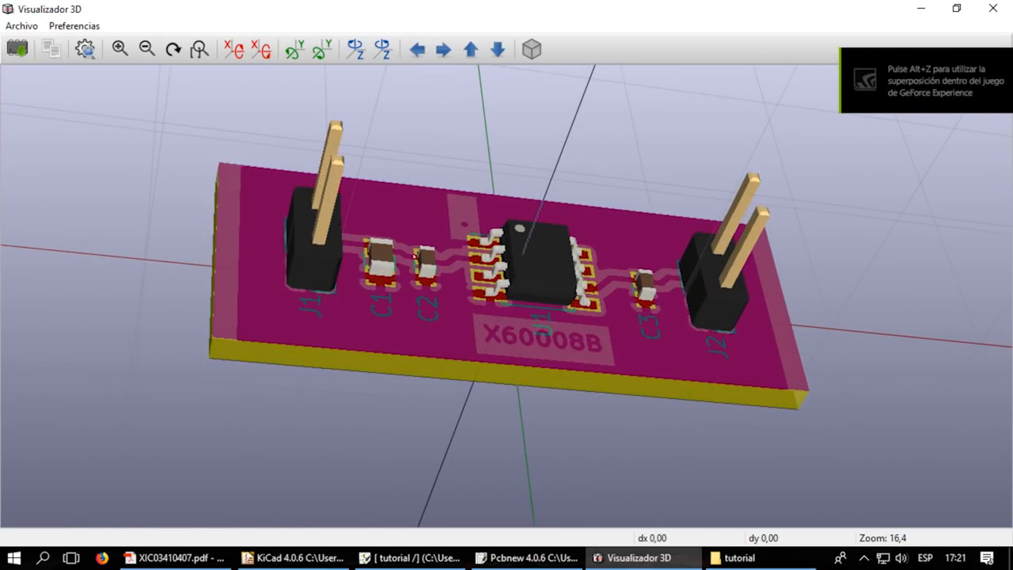
{"action": "left_click_drag", "start_coordinate": [330, 260], "coordinate": [529, 326]}
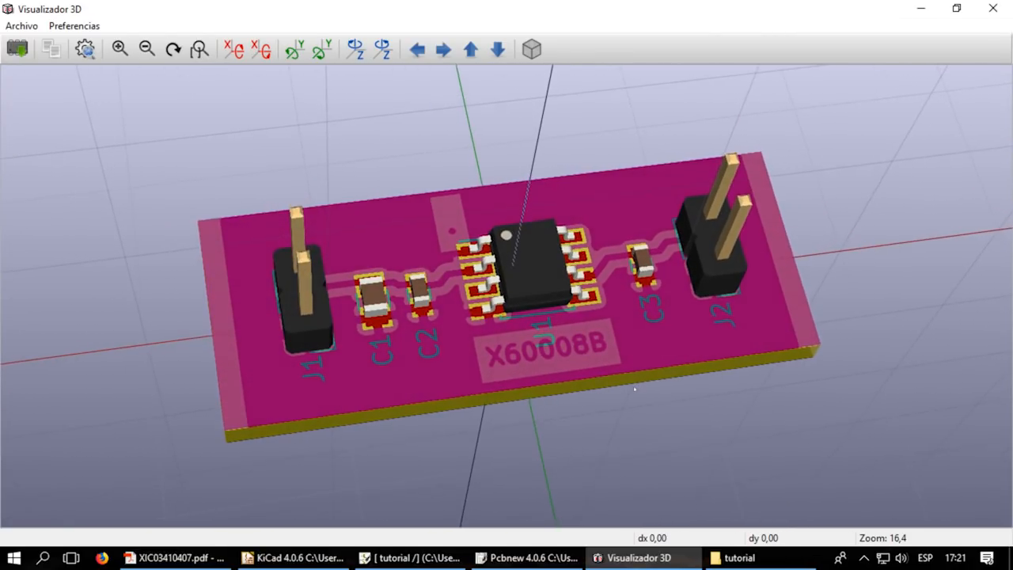
- Enable Mostrar grosor del cobre for the 3D board and view it from a lower angle
{"action": "left_click", "coordinate": [49, 25]}
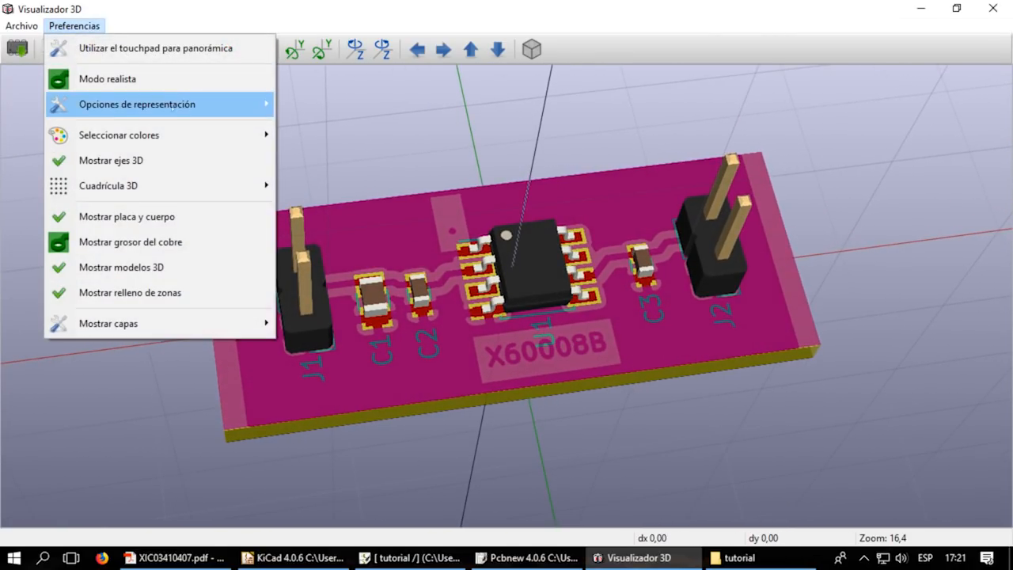
{"action": "left_click", "coordinate": [203, 243]}
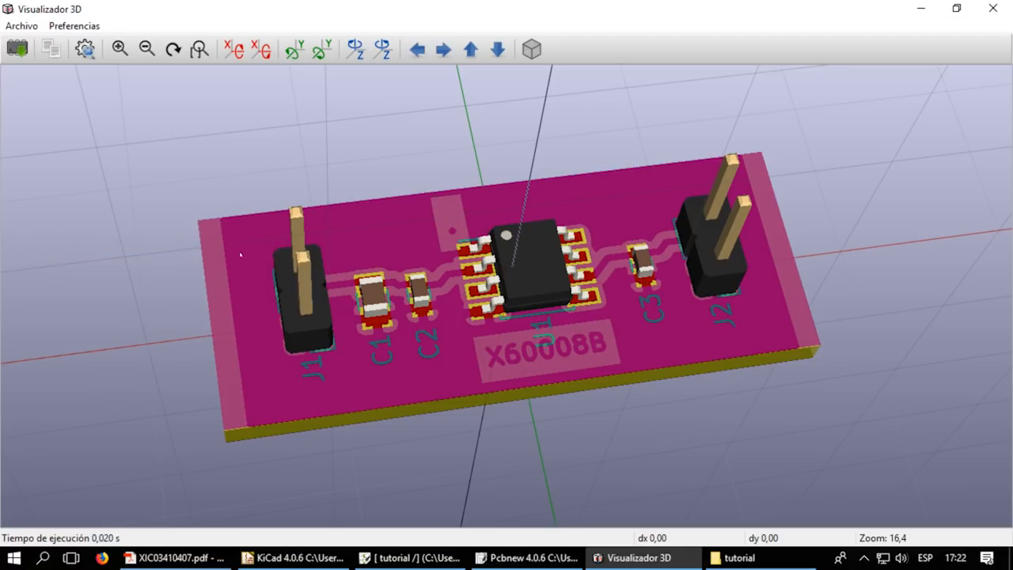
{"action": "left_click_drag", "start_coordinate": [529, 342], "coordinate": [536, 276]}
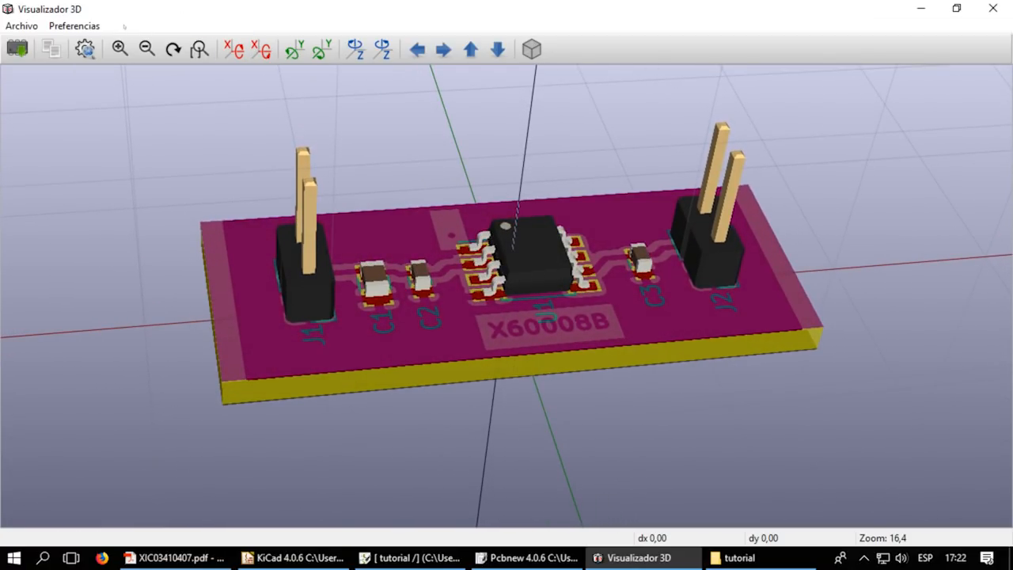
- Enable Modo realista, examine the rendered board from several angles and distances, and close the 3D viewer
{"action": "left_click", "coordinate": [75, 25]}
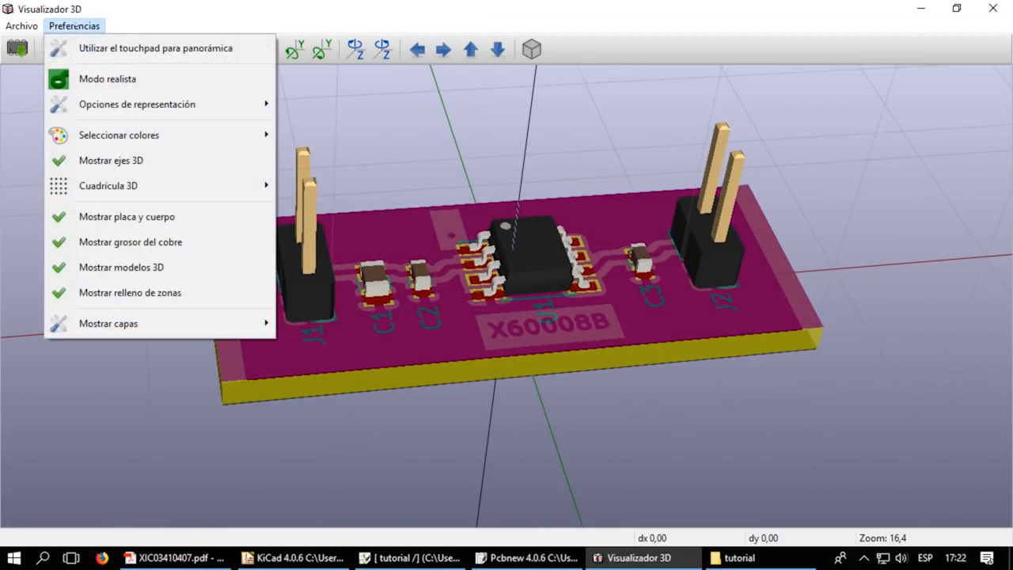
{"action": "left_click", "coordinate": [193, 81]}
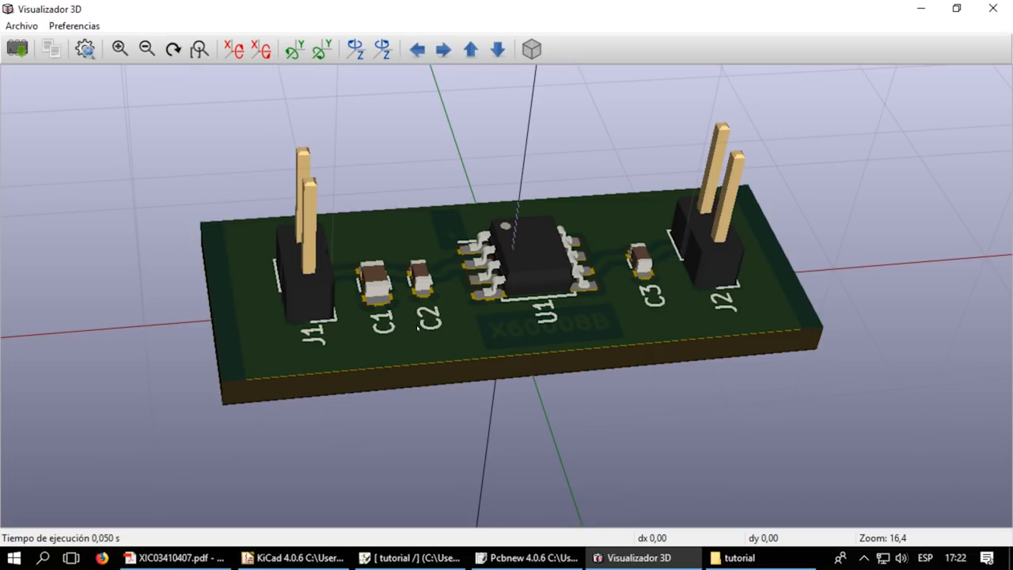
{"action": "left_click_drag", "start_coordinate": [676, 282], "coordinate": [122, 364]}
{"action": "scroll", "coordinate": [584, 264], "scroll_direction": "up", "scroll_amount": 5}
{"action": "scroll", "coordinate": [582, 264], "scroll_direction": "down", "scroll_amount": 8}
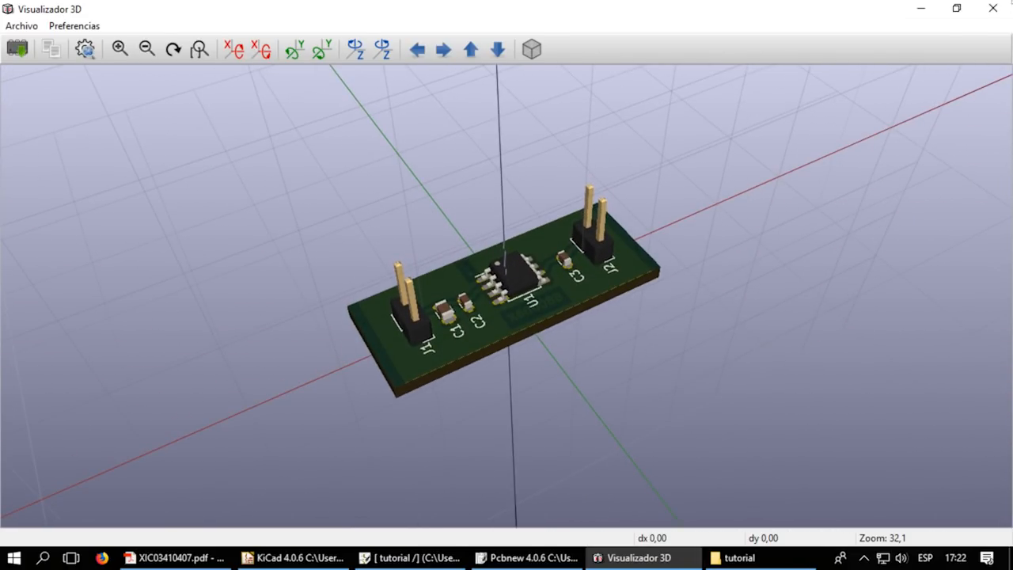
{"action": "left_click", "coordinate": [992, 8]}
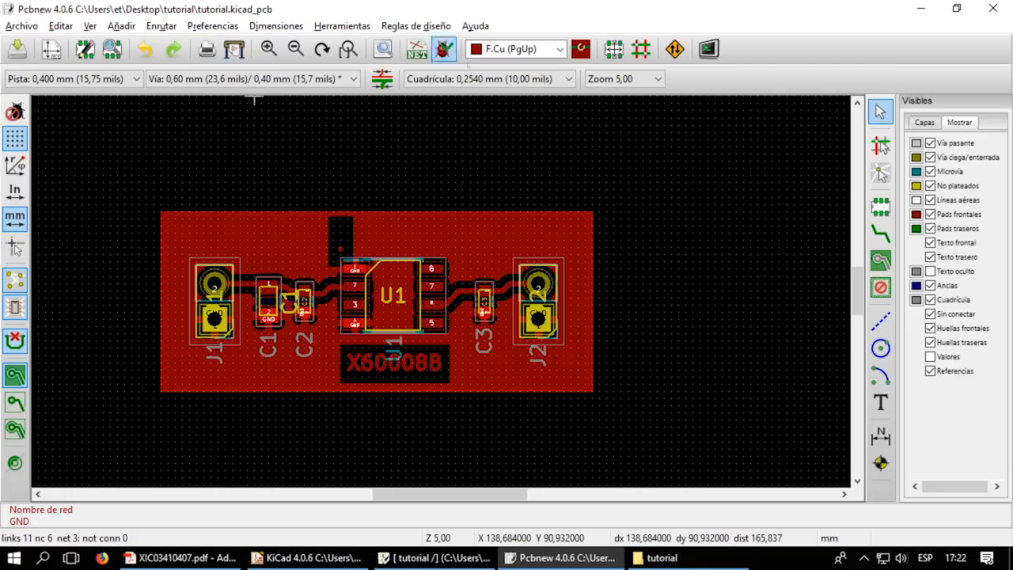
{"action": "scroll", "coordinate": [440, 291], "scroll_direction": "down", "scroll_amount": 2}
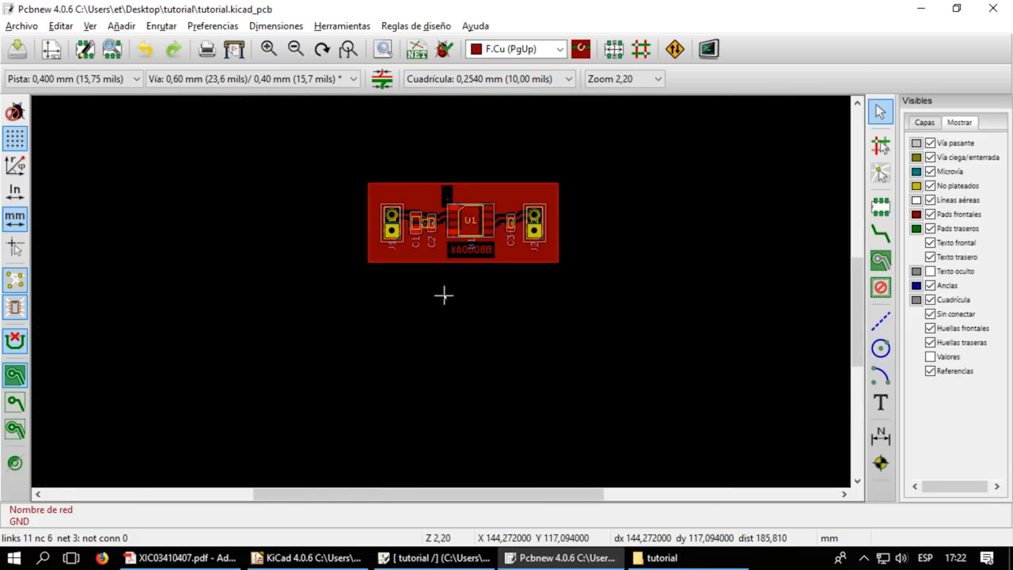
{"action": "key", "text": "F9"}
{"action": "key", "text": "F10"}
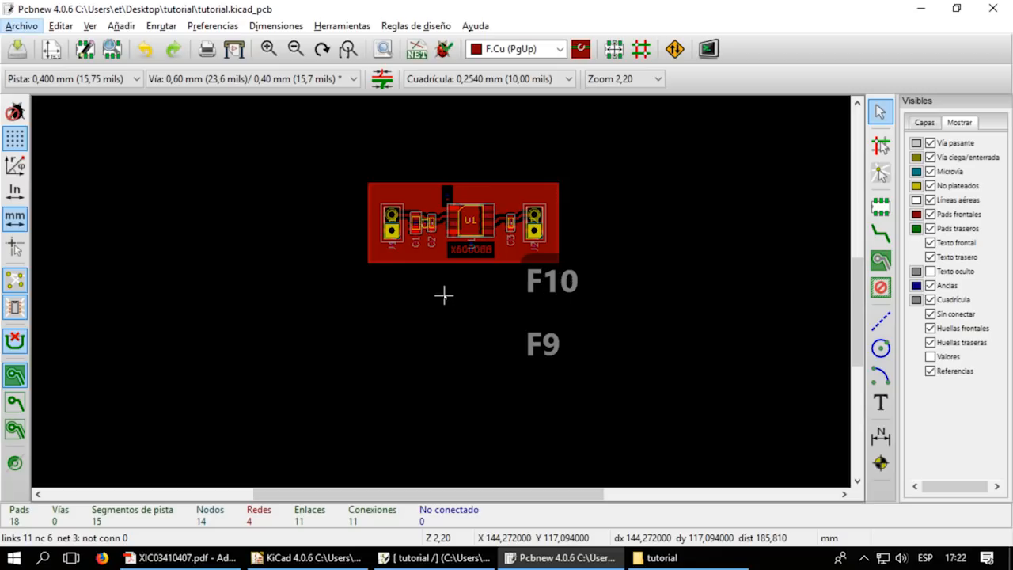
- Switch the board to the OpenGL canvas and examine its pads, net names and X60008B title at several zoom levels
{"action": "key", "text": "F11"}
{"action": "key", "text": "F12"}
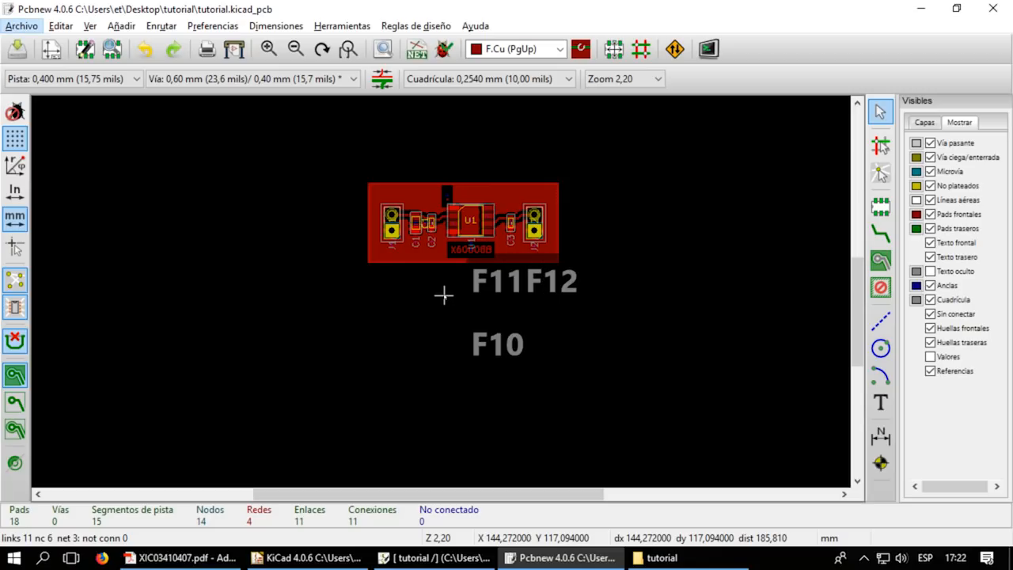
{"action": "key", "text": "F9"}
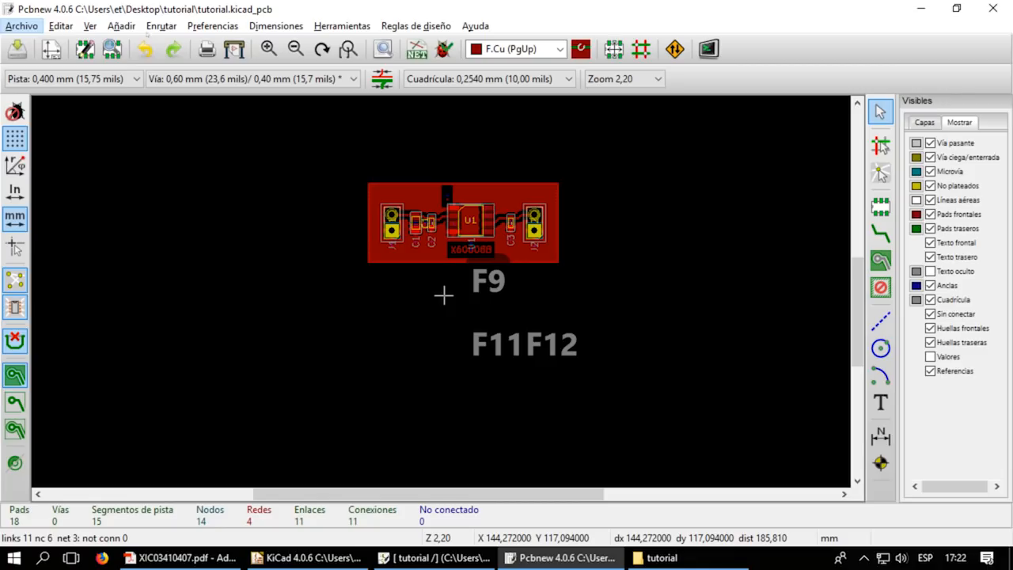
{"action": "left_click", "coordinate": [91, 27]}
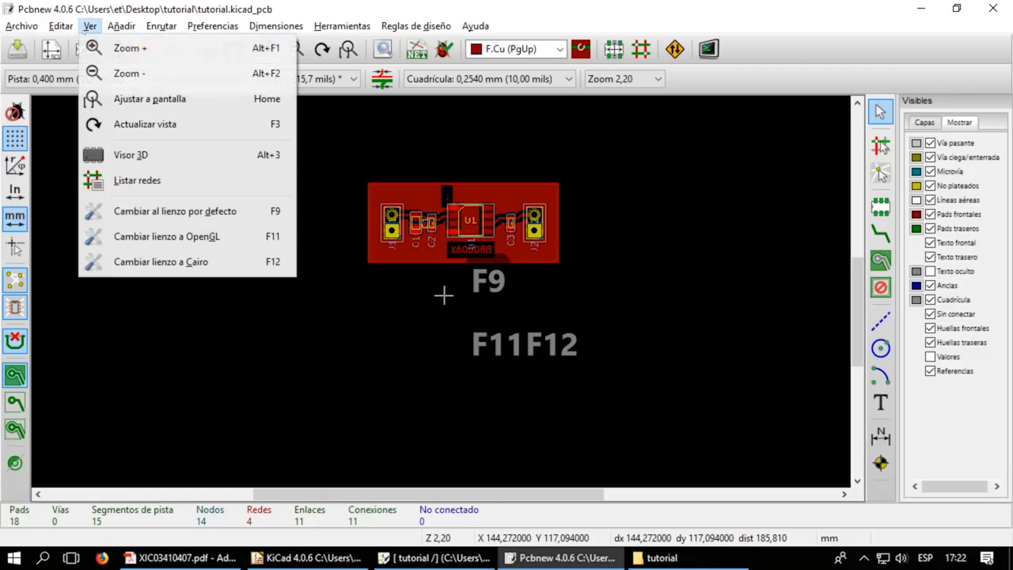
{"action": "left_click", "coordinate": [220, 237]}
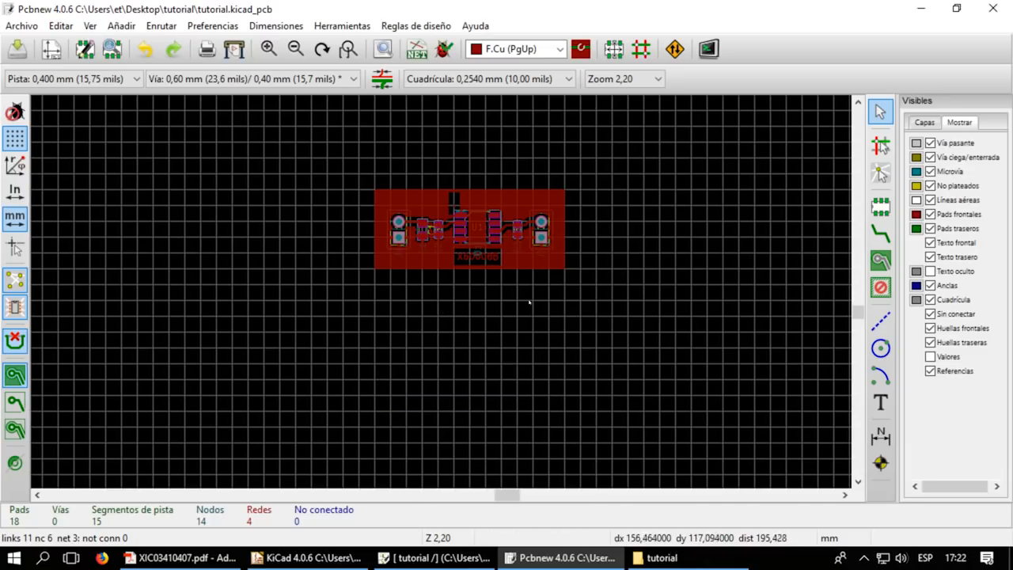
{"action": "scroll", "coordinate": [449, 301], "scroll_direction": "up", "scroll_amount": 3}
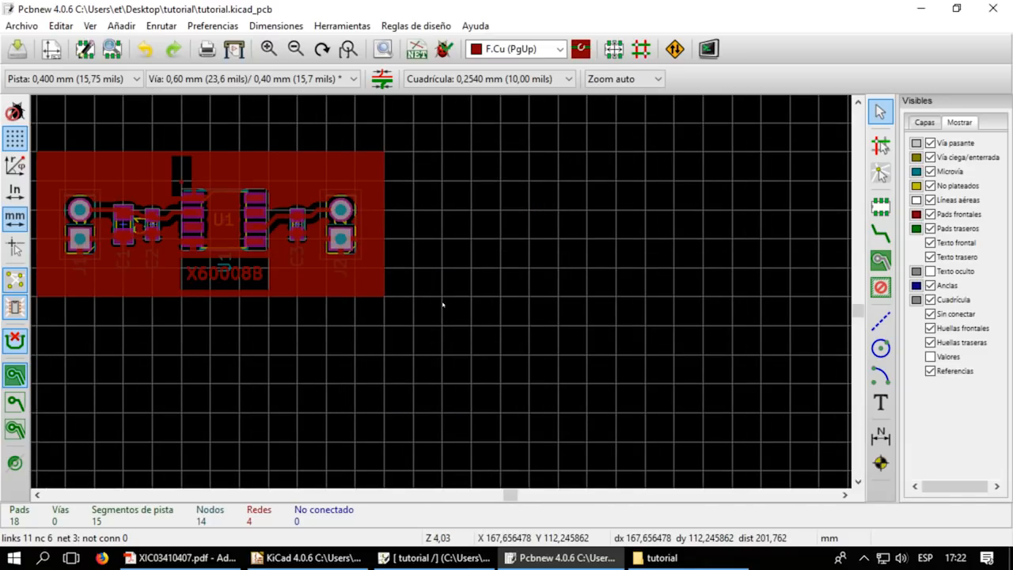
{"action": "scroll", "coordinate": [449, 301], "scroll_direction": "down", "scroll_amount": 3}
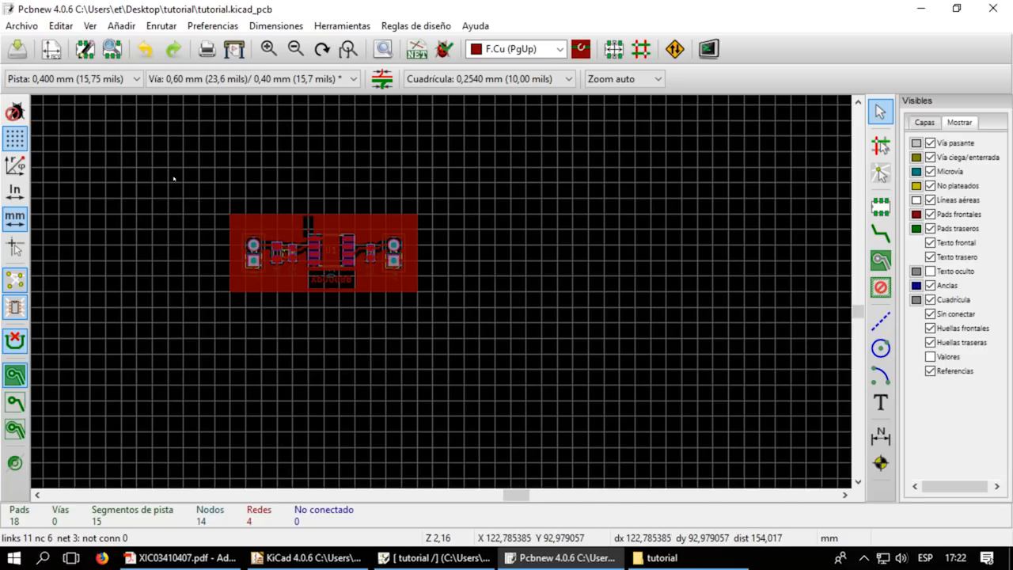
{"action": "scroll", "coordinate": [448, 300], "scroll_direction": "up", "scroll_amount": 8}
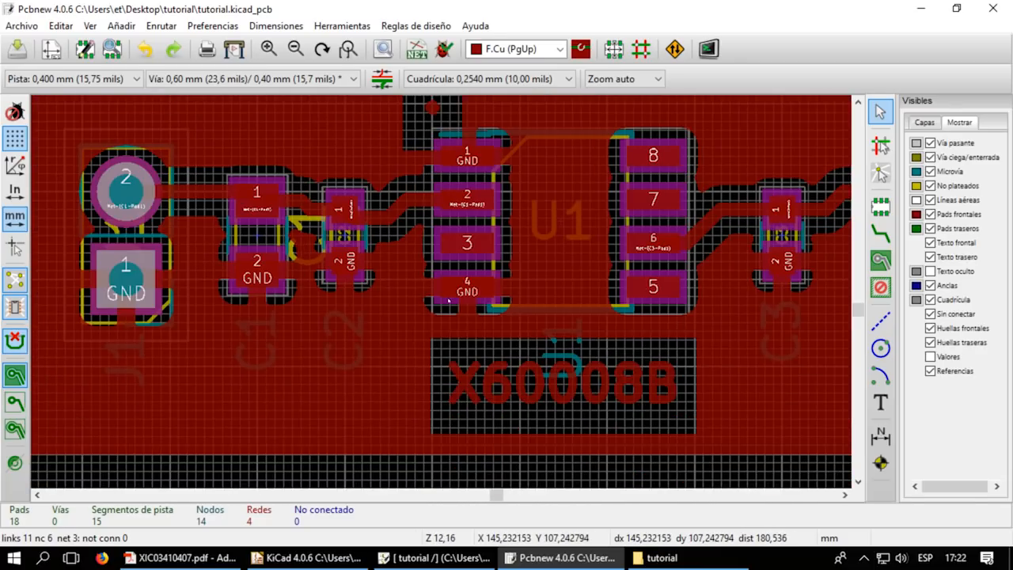
{"action": "scroll", "coordinate": [449, 300], "scroll_direction": "down", "scroll_amount": 1}
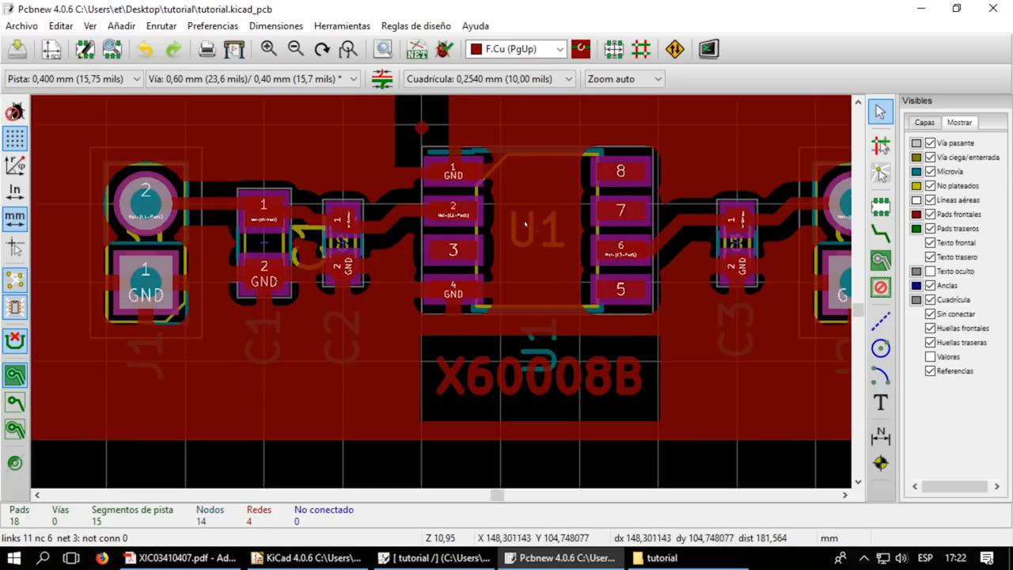
{"action": "scroll", "coordinate": [544, 240], "scroll_direction": "down", "scroll_amount": 3}
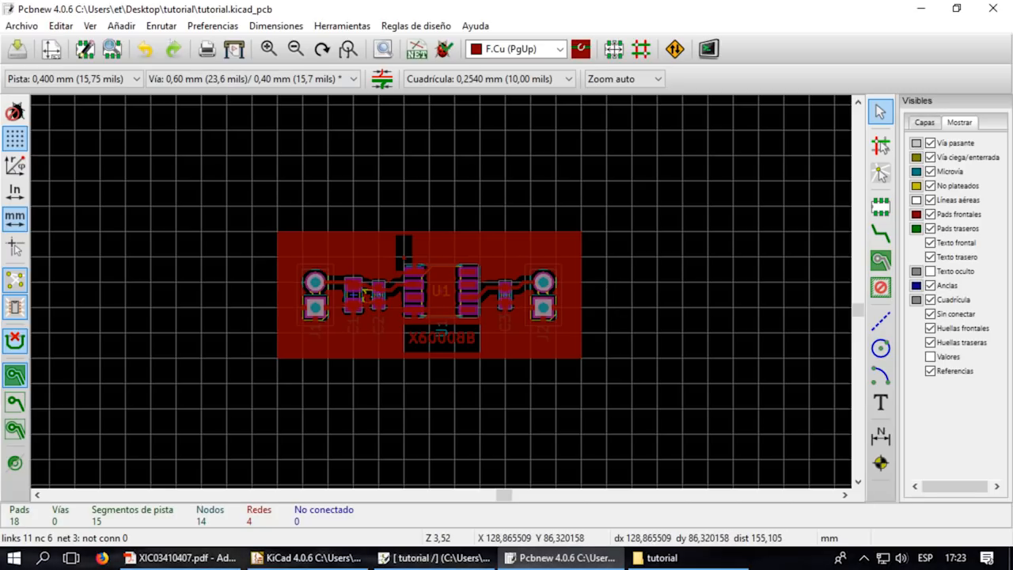
- Switch the board to the Cairo canvas and examine how the layout is drawn at different zoom levels
{"action": "left_click", "coordinate": [121, 25]}
{"action": "mouse_move", "coordinate": [90, 25]}
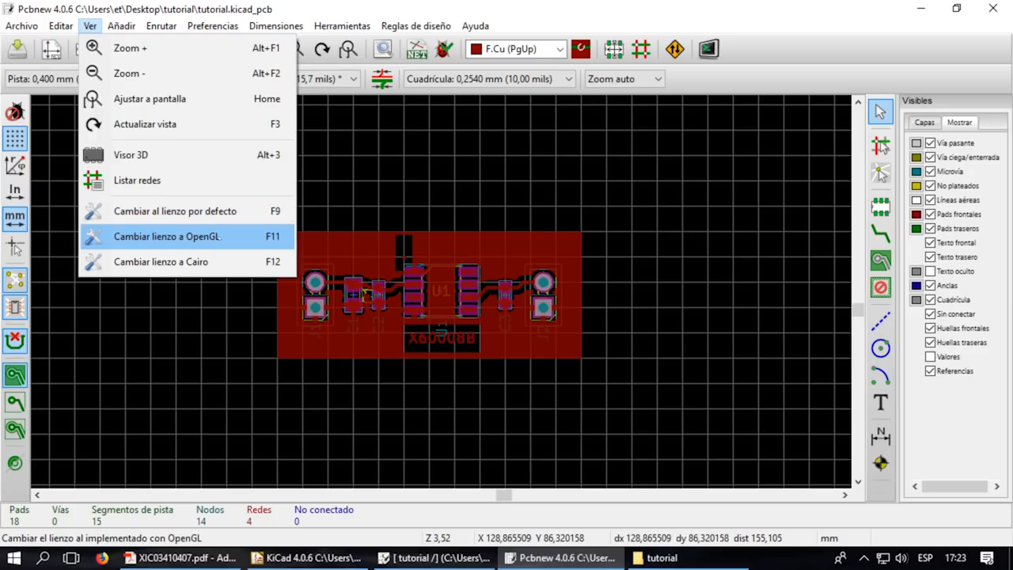
{"action": "left_click", "coordinate": [244, 262]}
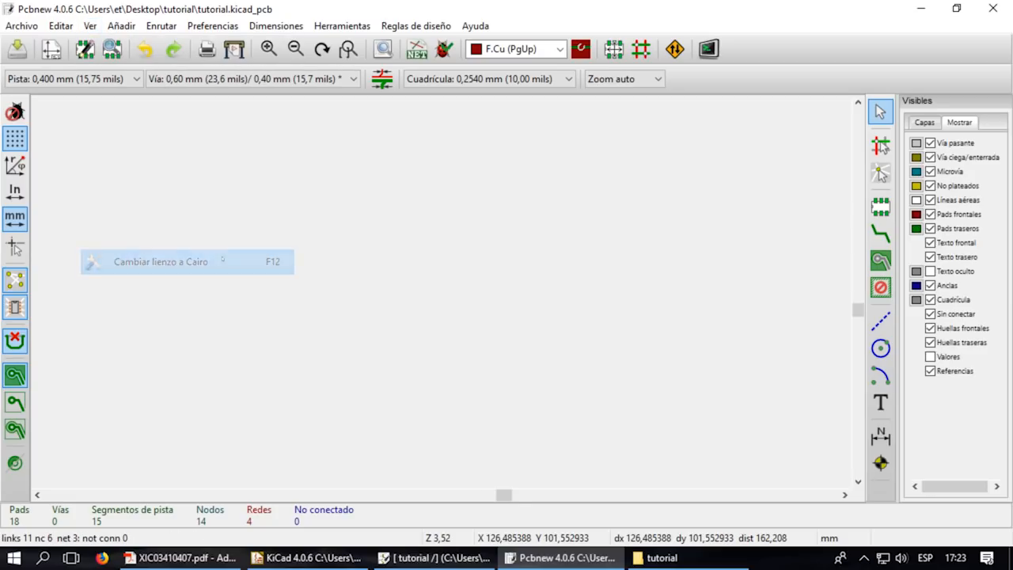
{"action": "scroll", "coordinate": [632, 342], "scroll_direction": "up", "scroll_amount": 1}
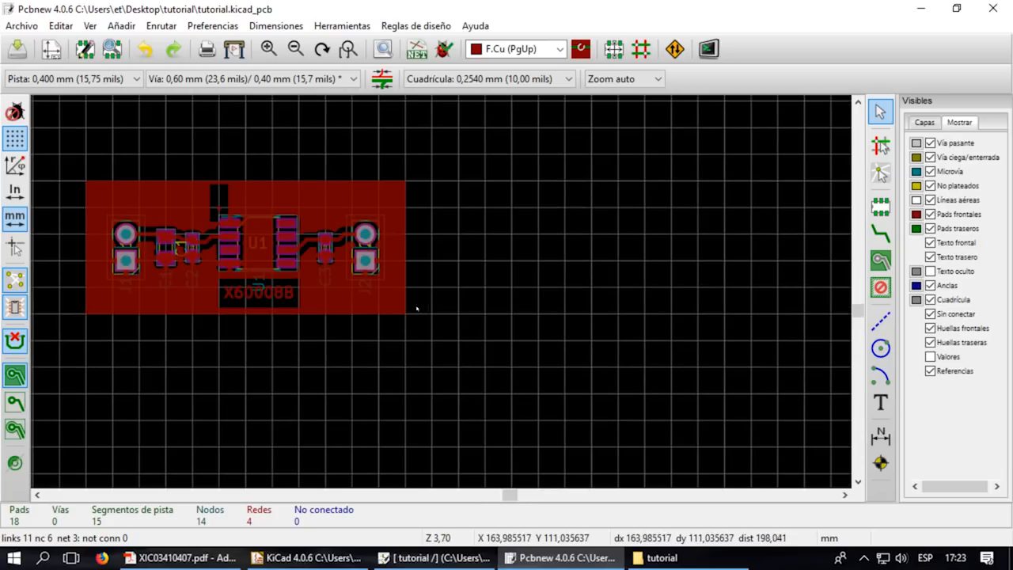
{"action": "scroll", "coordinate": [447, 301], "scroll_direction": "up", "scroll_amount": 4}
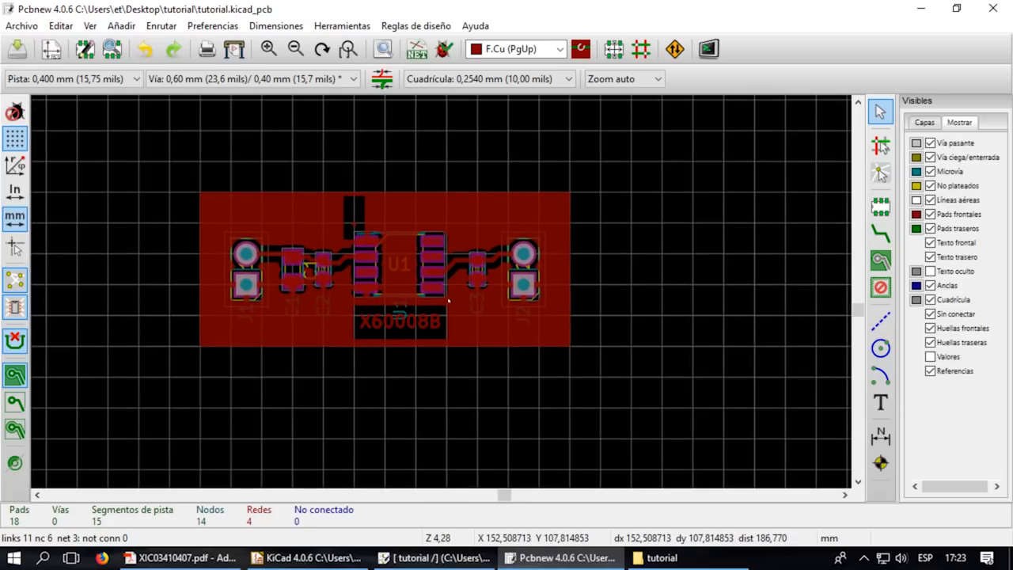
{"action": "scroll", "coordinate": [448, 300], "scroll_direction": "down", "scroll_amount": 5}
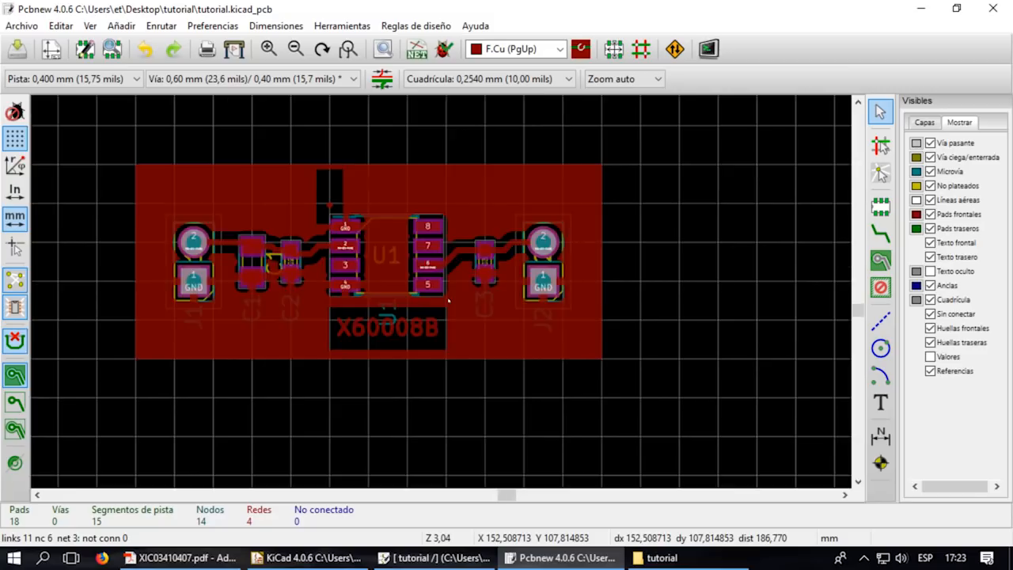
{"action": "scroll", "coordinate": [401, 226], "scroll_direction": "up", "scroll_amount": 1}
- Return the board to the default canvas and examine its U1, C3 and J2 area and the whole layout
{"action": "left_click", "coordinate": [121, 25]}
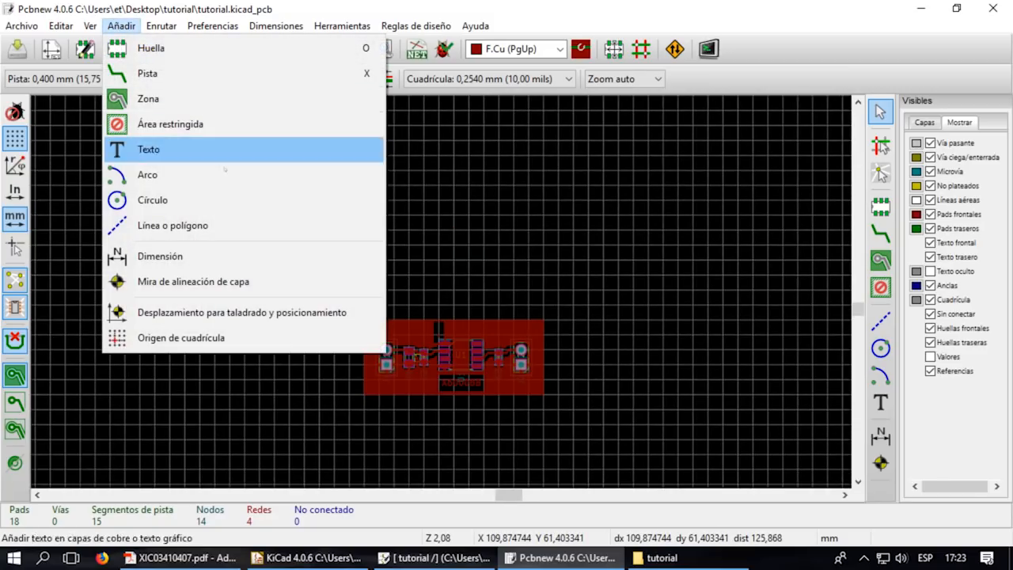
{"action": "mouse_move", "coordinate": [90, 25]}
{"action": "left_click", "coordinate": [210, 210]}
{"action": "scroll", "coordinate": [370, 187], "scroll_direction": "up", "scroll_amount": 6}
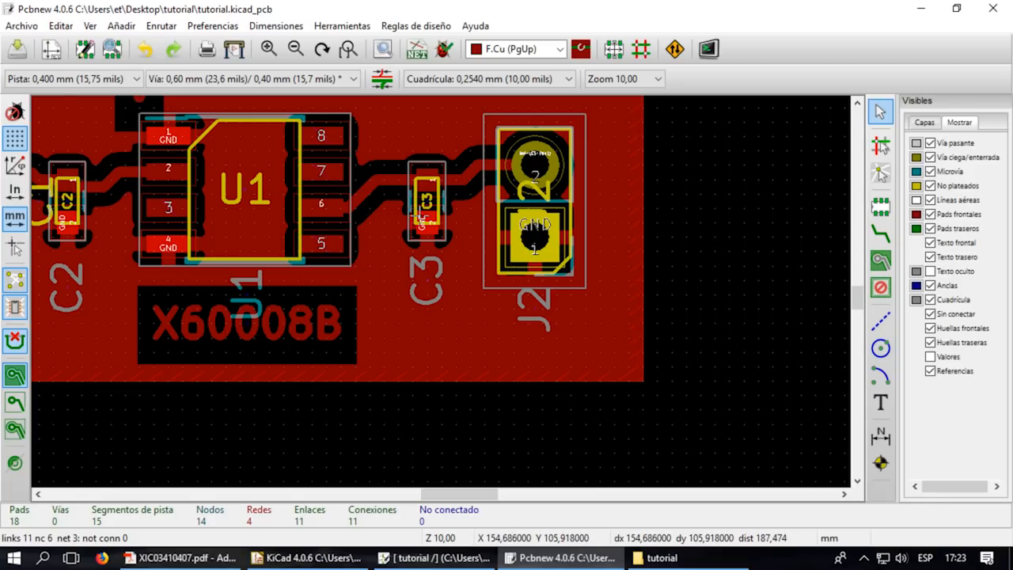
{"action": "key", "text": "Home"}
{"action": "scroll", "coordinate": [437, 296], "scroll_direction": "up", "scroll_amount": 1}
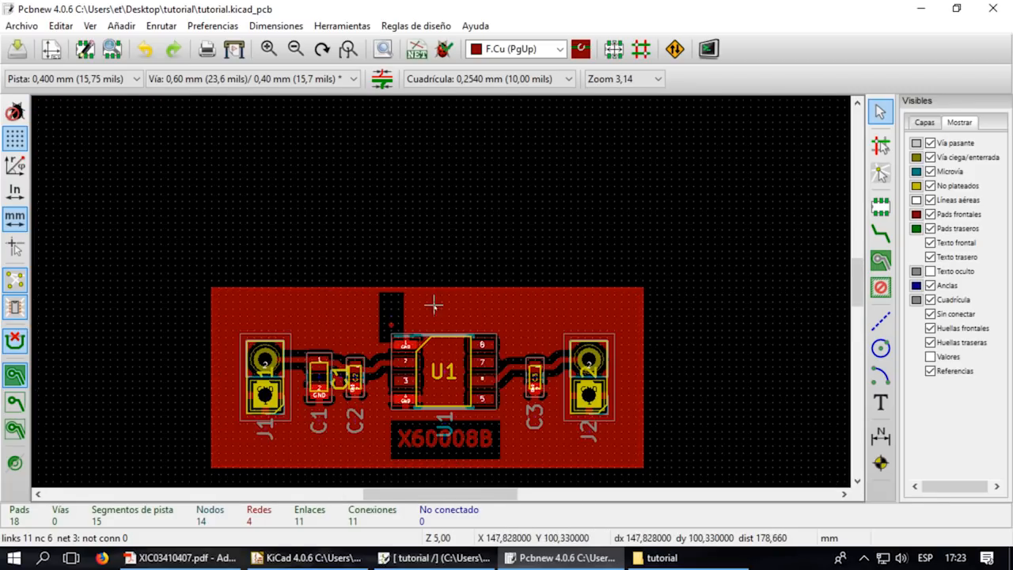
{"action": "scroll", "coordinate": [413, 333], "scroll_direction": "up", "scroll_amount": 1}
{"action": "scroll", "coordinate": [441, 283], "scroll_direction": "down", "scroll_amount": 3}
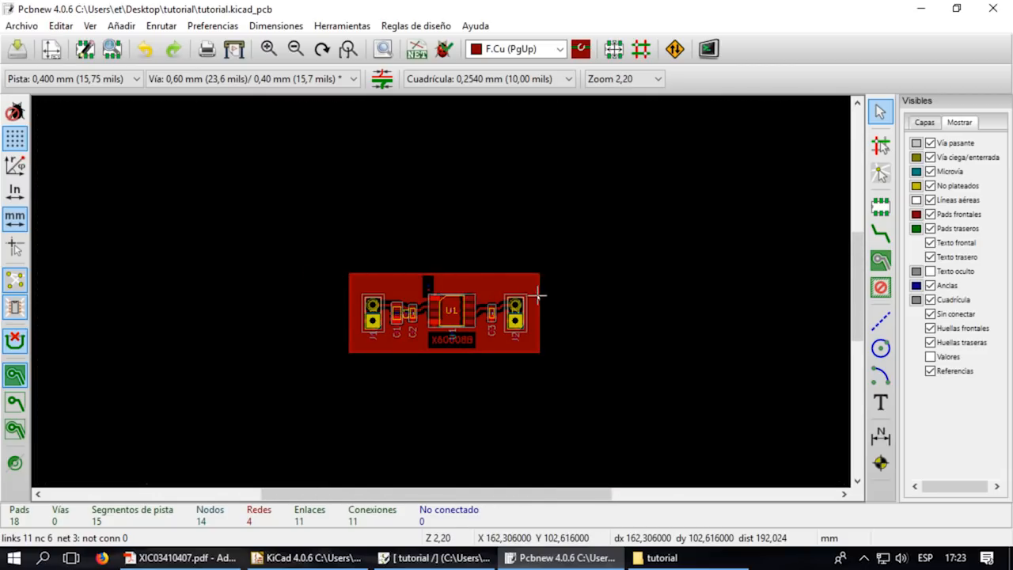
{"action": "scroll", "coordinate": [442, 301], "scroll_direction": "up", "scroll_amount": 1}
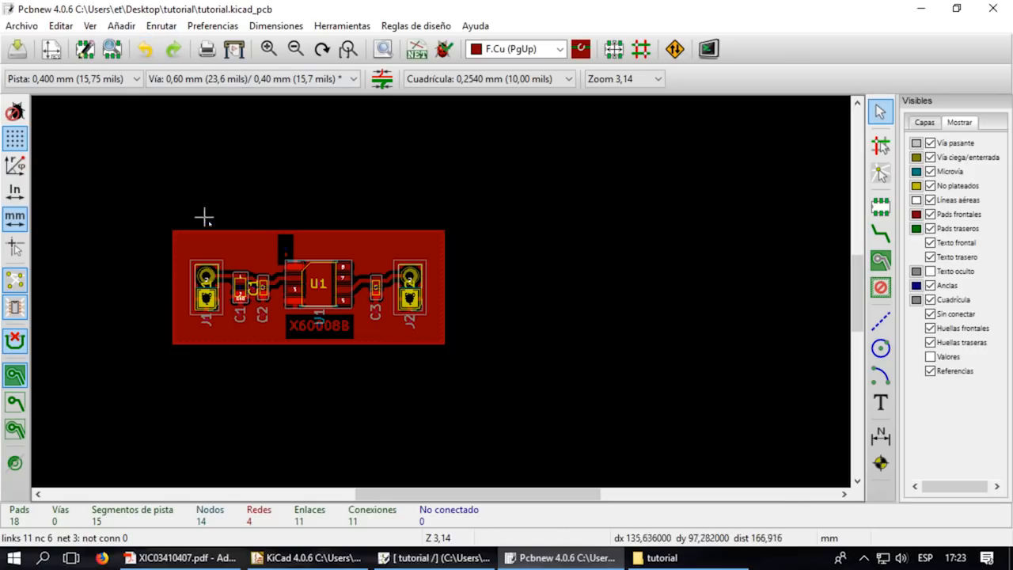
- Switch the board to the OpenGL canvas again and view connector J2 up close
{"action": "left_click", "coordinate": [161, 25]}
{"action": "mouse_move", "coordinate": [121, 25]}
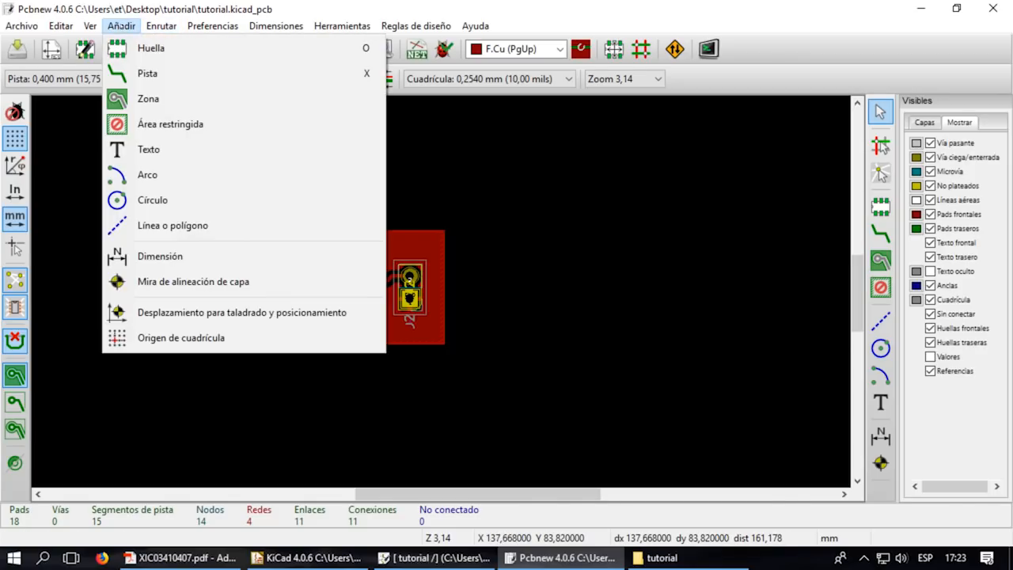
{"action": "mouse_move", "coordinate": [91, 26]}
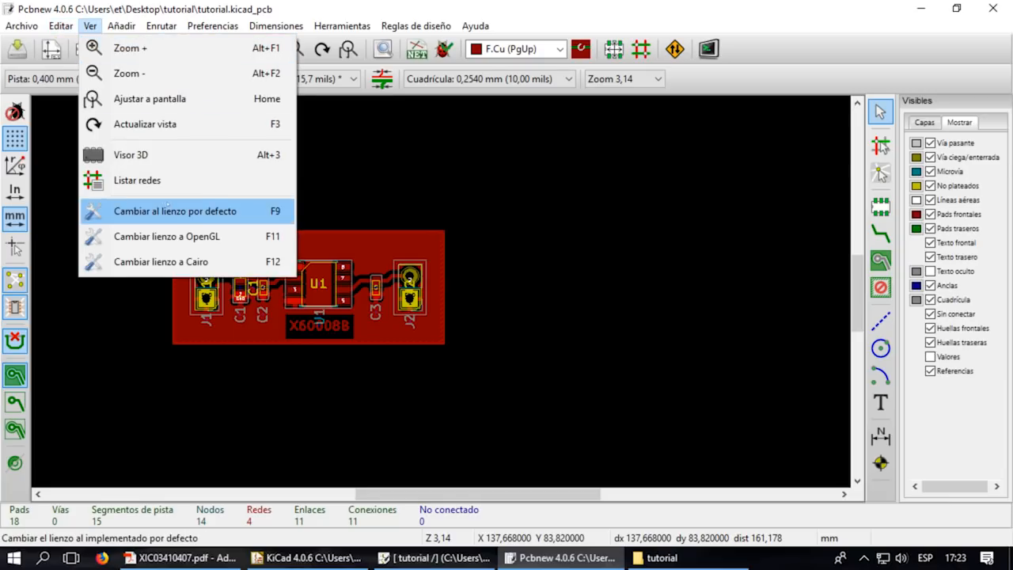
{"action": "left_click", "coordinate": [187, 236]}
{"action": "scroll", "coordinate": [469, 257], "scroll_direction": "up", "scroll_amount": 5}
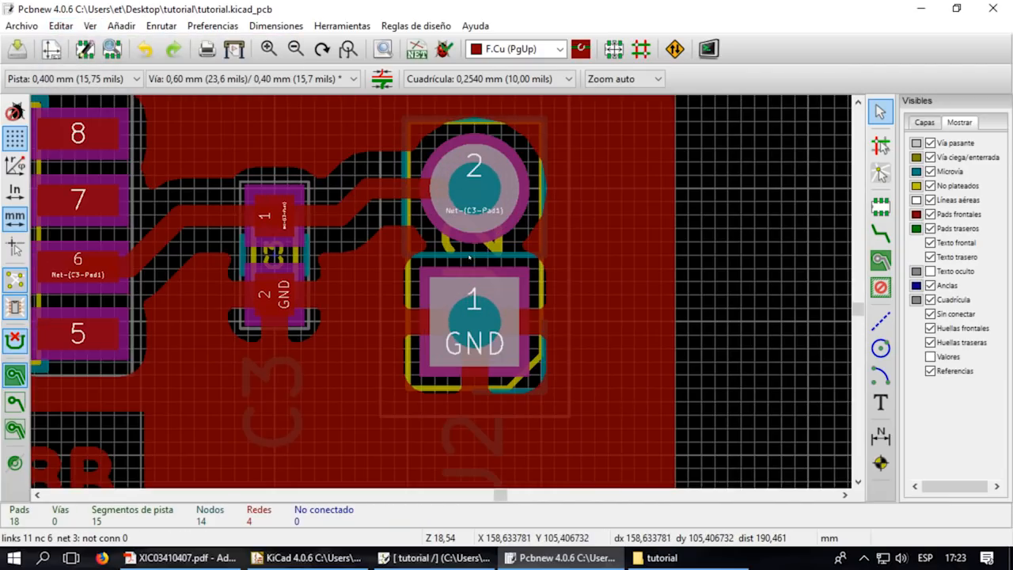
{"action": "key", "text": "g"}
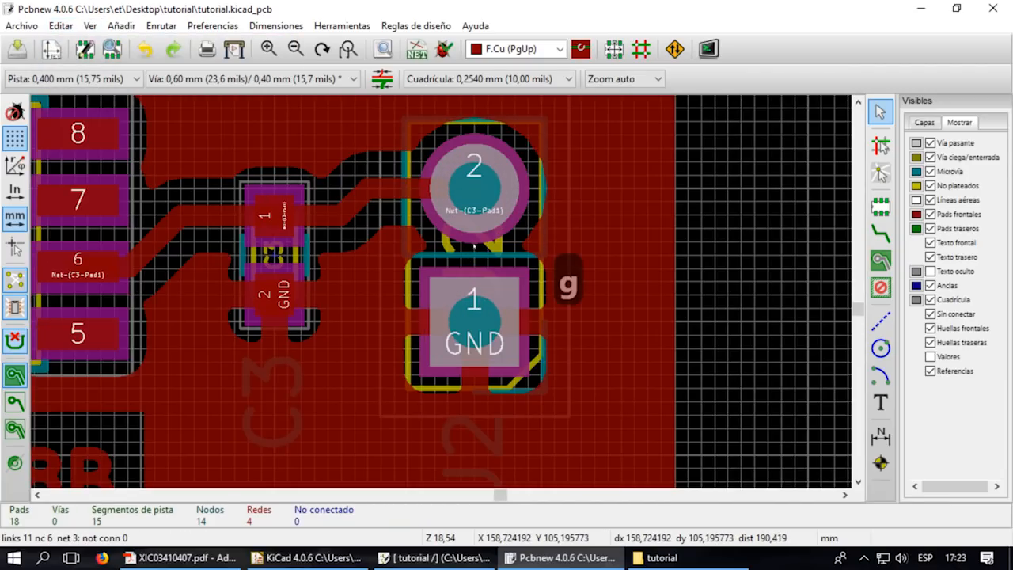
{"action": "key", "text": "m"}
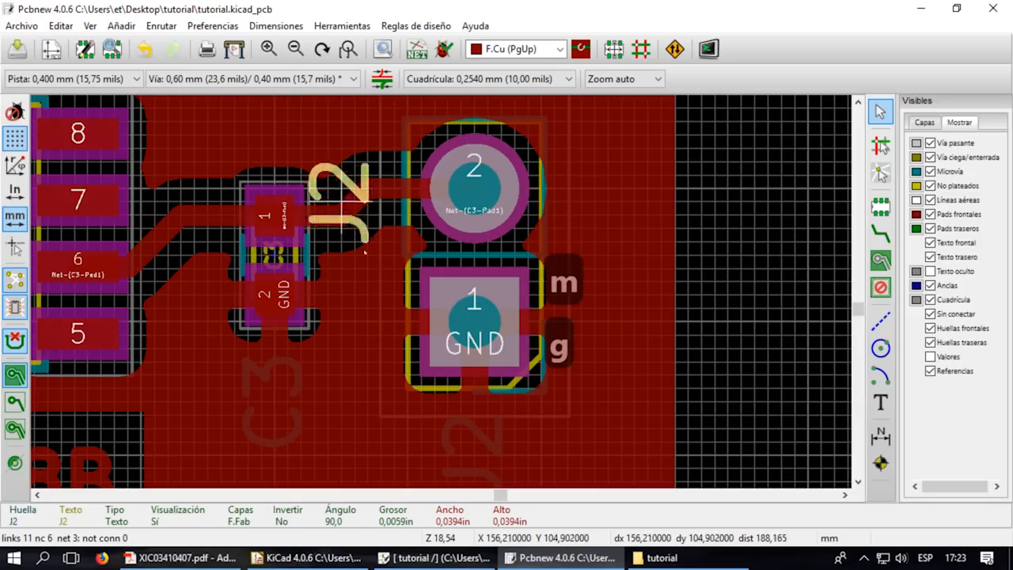
{"action": "key", "text": "Escape"}
- Try a grid array of the whole board with 1 horizontal and 3 vertical copies at 5 mm spacing, and undo it
{"action": "scroll", "coordinate": [507, 254], "scroll_direction": "down", "scroll_amount": 5}
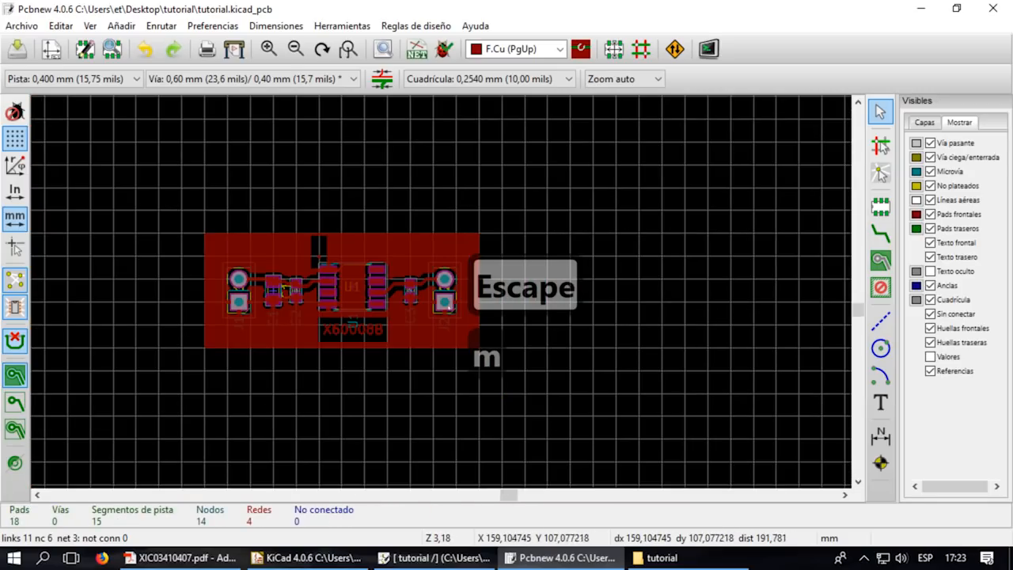
{"action": "left_click_drag", "start_coordinate": [243, 190], "coordinate": [758, 456]}
{"action": "right_click", "coordinate": [559, 341]}
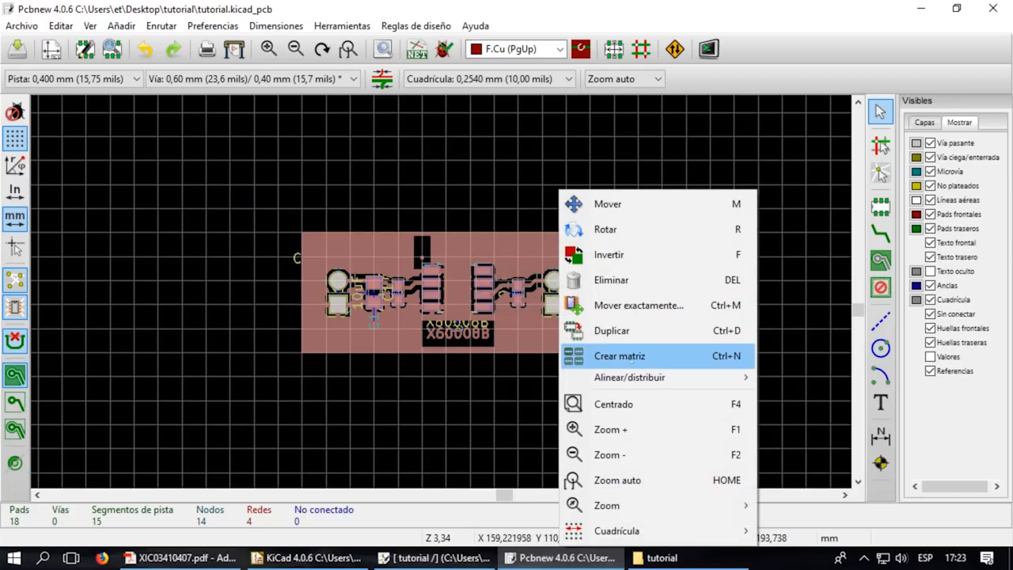
{"action": "left_click", "coordinate": [637, 358]}
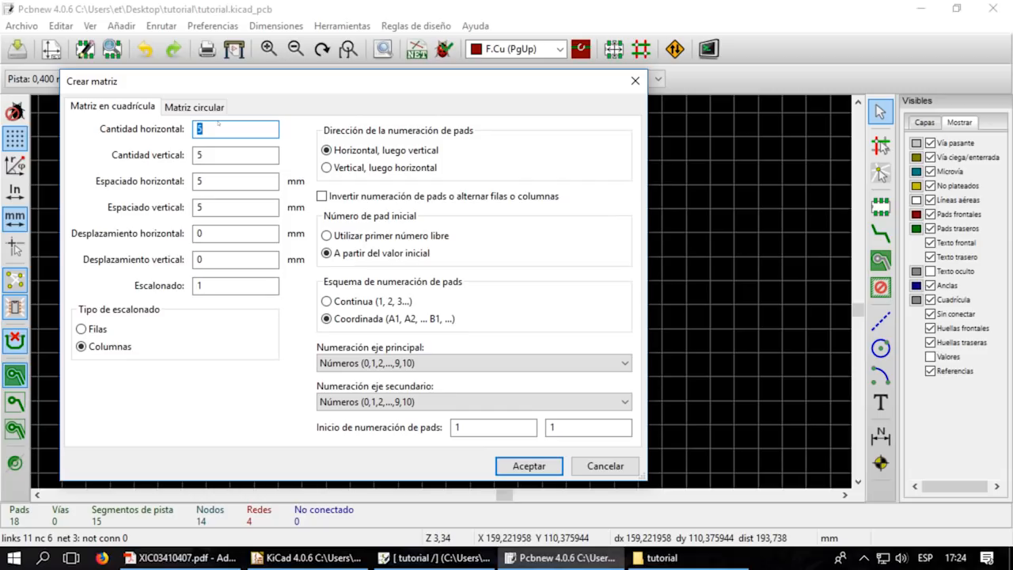
{"action": "type", "text": "1"}
{"action": "left_click", "coordinate": [218, 154]}
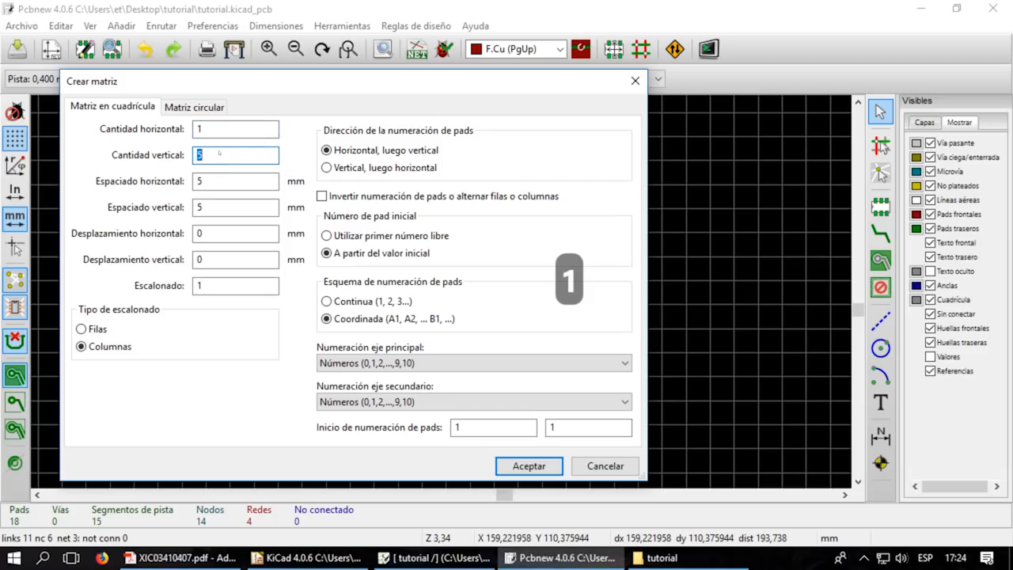
{"action": "type", "text": "3"}
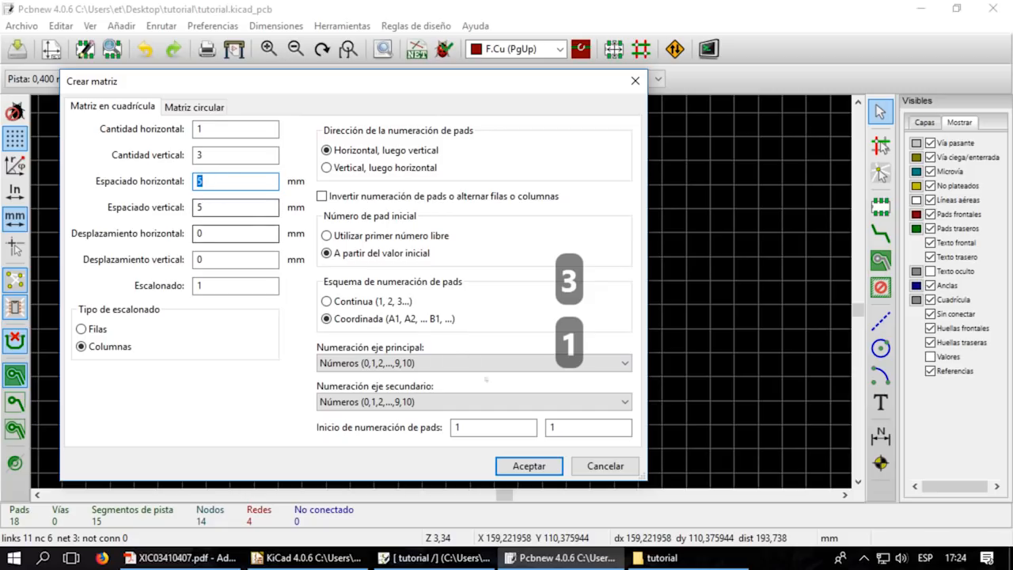
{"action": "left_click", "coordinate": [529, 465]}
{"action": "scroll", "coordinate": [434, 319], "scroll_direction": "down", "scroll_amount": 2}
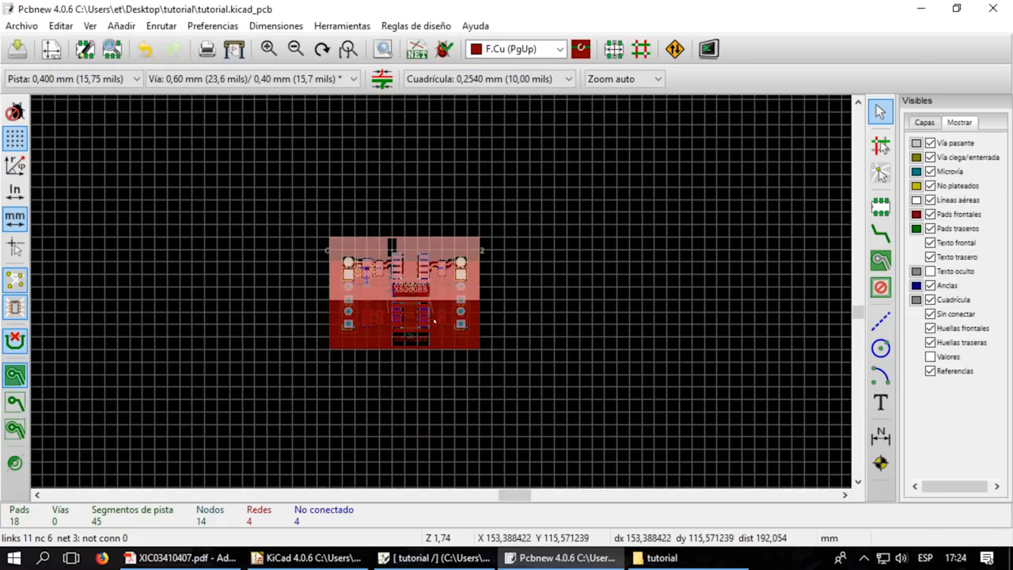
{"action": "scroll", "coordinate": [434, 319], "scroll_direction": "up", "scroll_amount": 3}
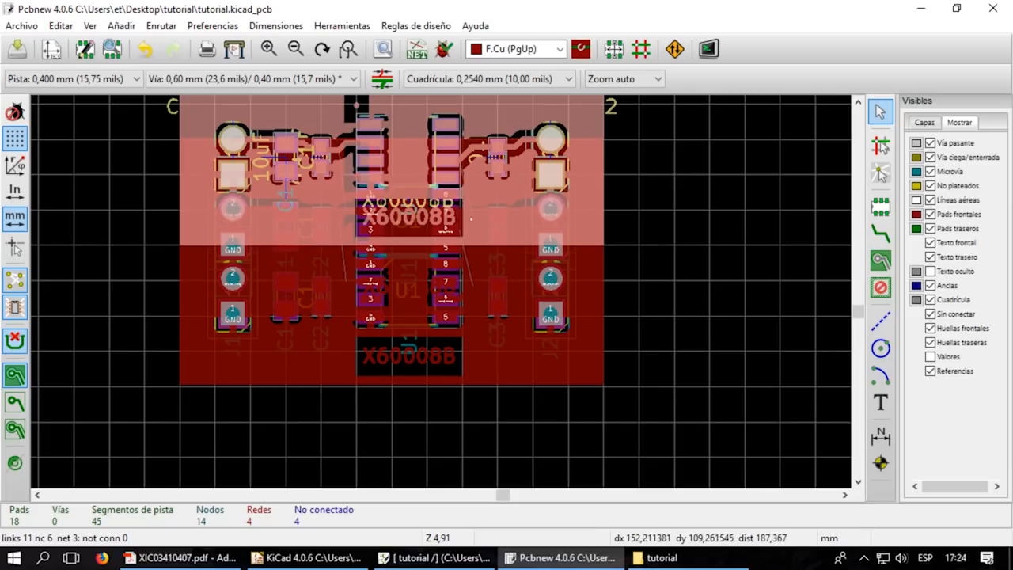
{"action": "key", "text": "ctrl+z"}
- Replicate the whole X60008B board as a grid array of 1 horizontal and 3 vertical copies with 25 mm vertical spacing
{"action": "scroll", "coordinate": [545, 267], "scroll_direction": "down", "scroll_amount": 1}
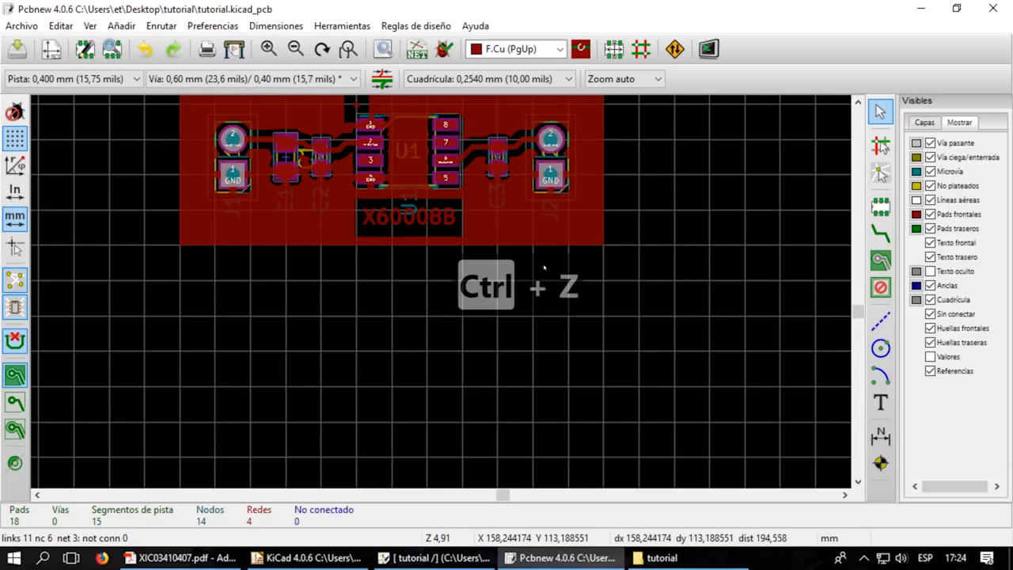
{"action": "scroll", "coordinate": [448, 301], "scroll_direction": "down", "scroll_amount": 1}
{"action": "scroll", "coordinate": [449, 302], "scroll_direction": "up", "scroll_amount": 1}
{"action": "left_click_drag", "start_coordinate": [480, 275], "coordinate": [72, 150]}
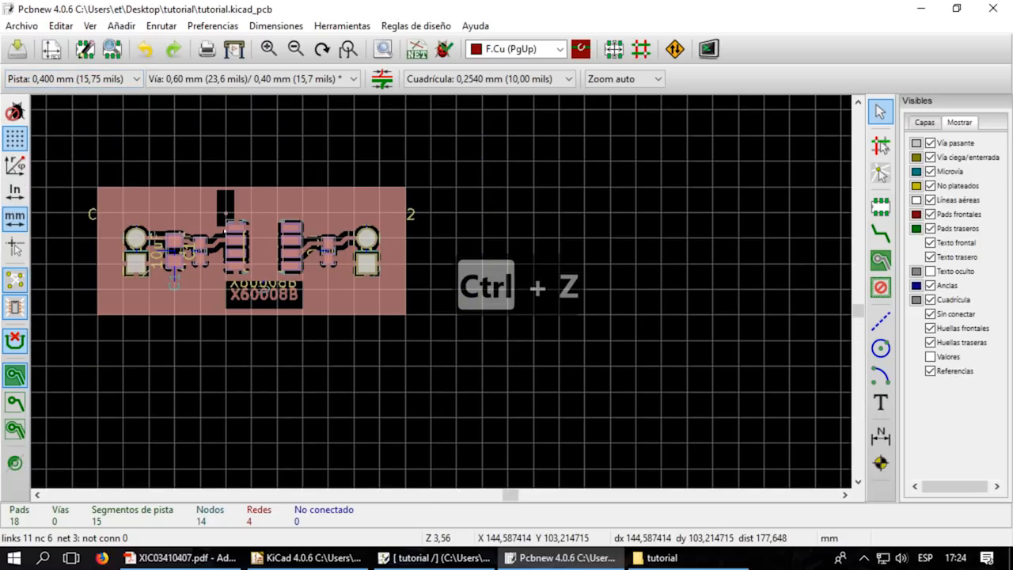
{"action": "right_click", "coordinate": [223, 188]}
{"action": "left_click", "coordinate": [285, 356]}
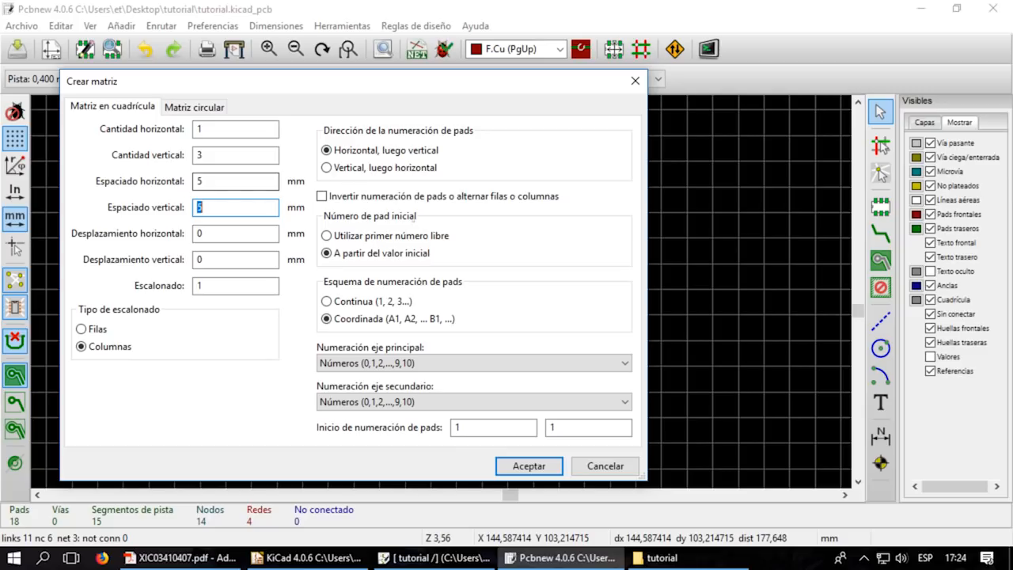
{"action": "type", "text": "25"}
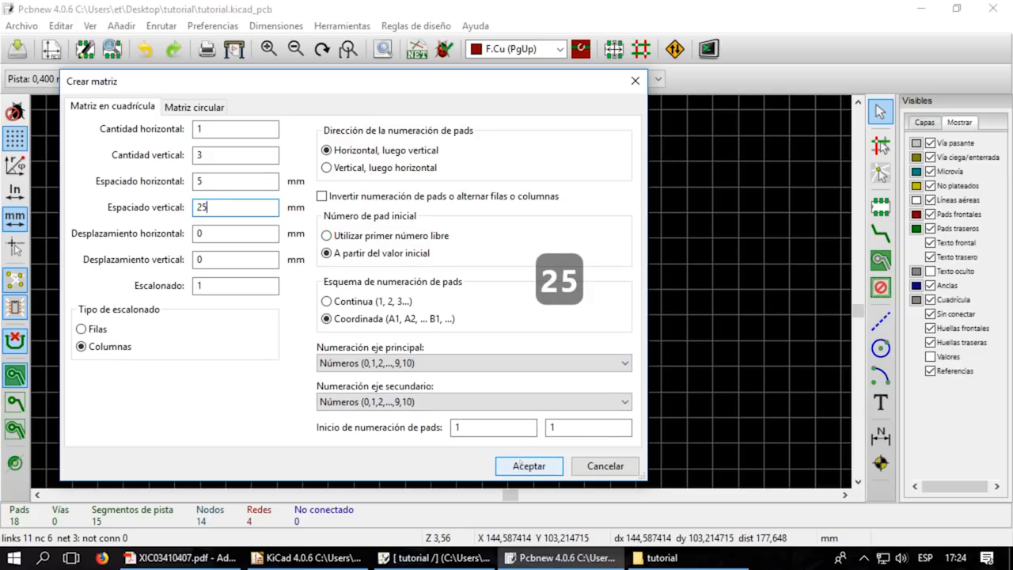
{"action": "left_click", "coordinate": [528, 465]}
{"action": "scroll", "coordinate": [448, 308], "scroll_direction": "down", "scroll_amount": 5}
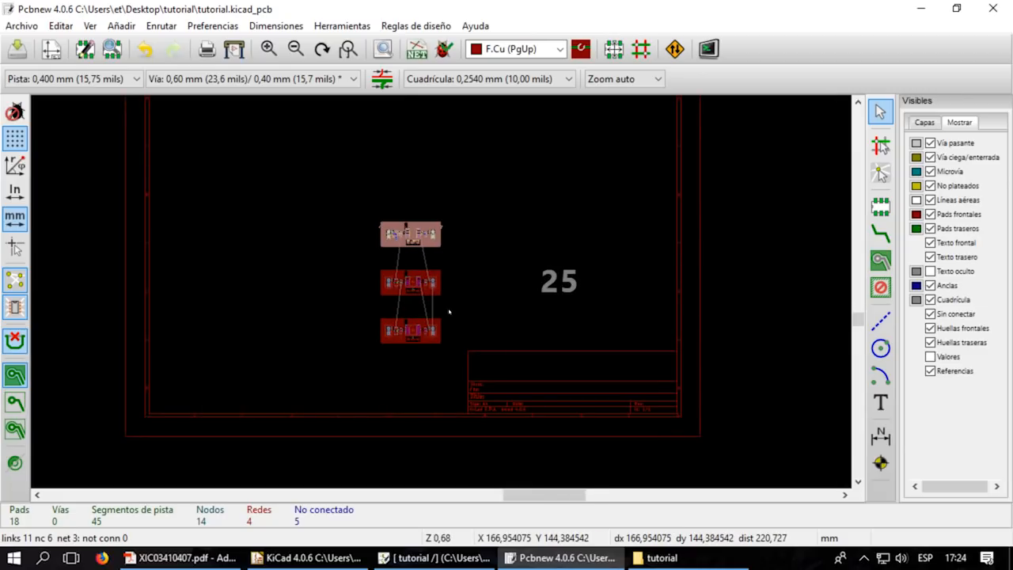
- Examine the three stacked board copies and the unrouted connection lines between them
{"action": "scroll", "coordinate": [448, 311], "scroll_direction": "up", "scroll_amount": 2}
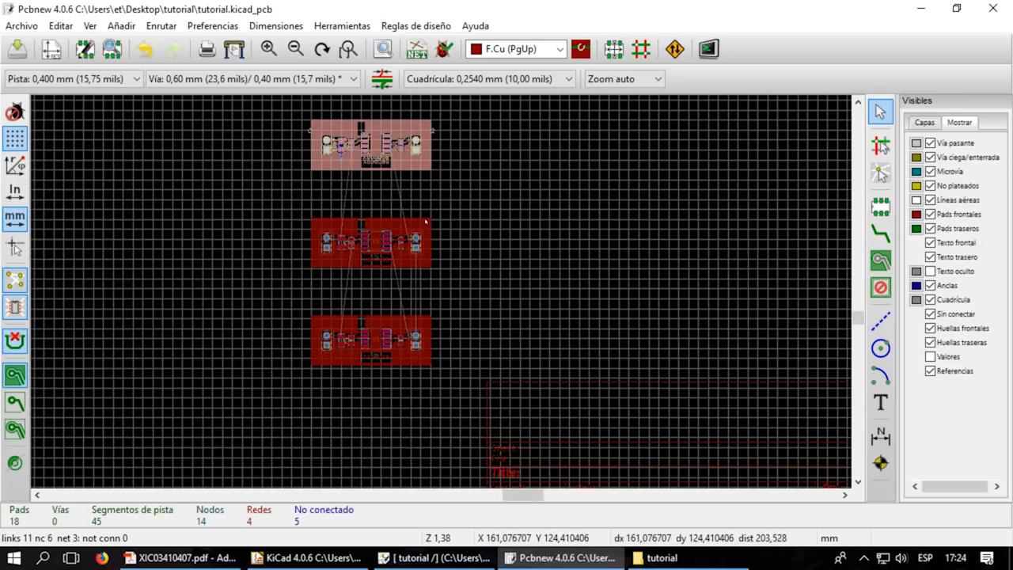
{"action": "scroll", "coordinate": [421, 222], "scroll_direction": "up", "scroll_amount": 3}
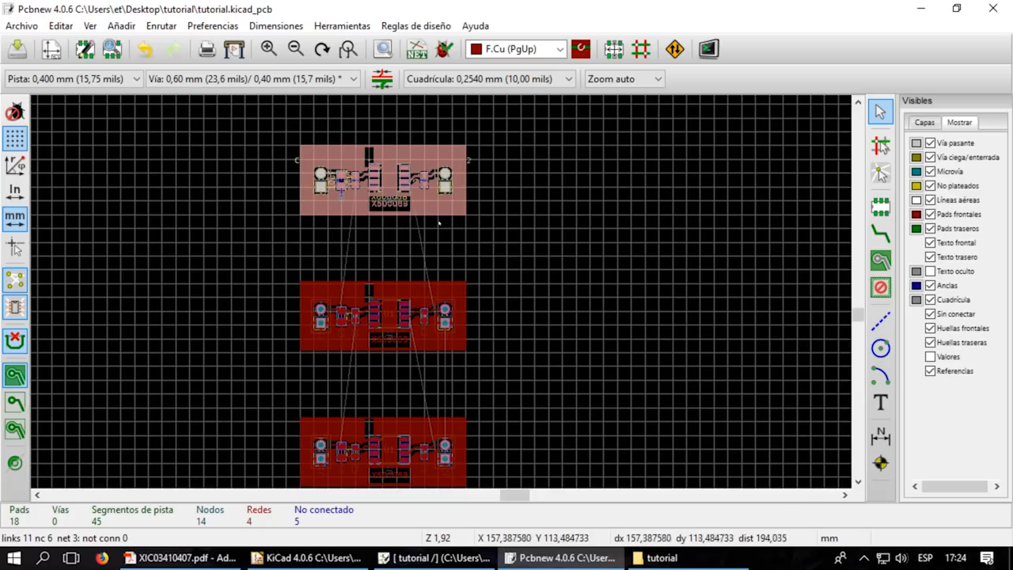
{"action": "scroll", "coordinate": [438, 226], "scroll_direction": "down", "scroll_amount": 4}
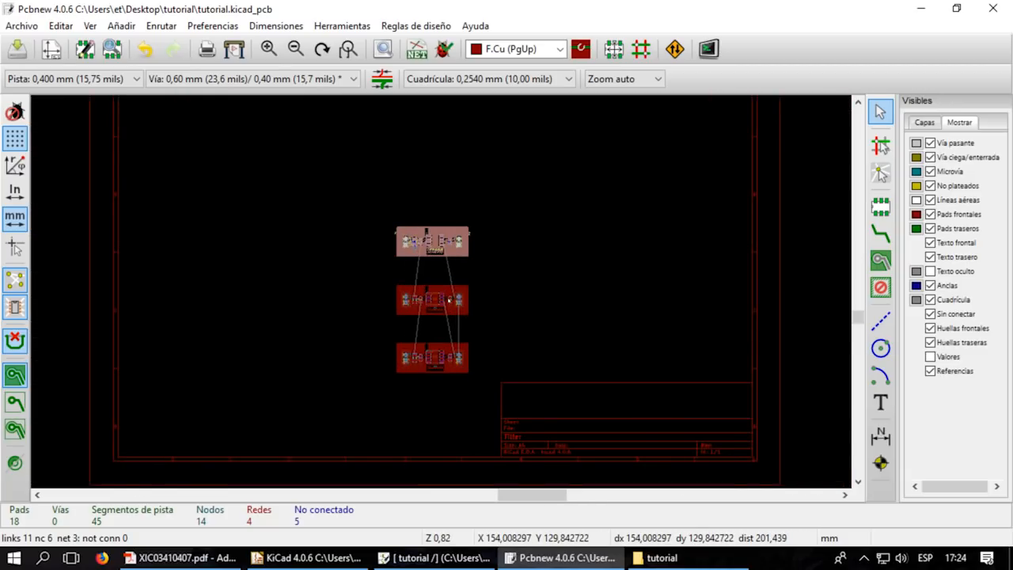
{"action": "scroll", "coordinate": [448, 299], "scroll_direction": "up", "scroll_amount": 2}
{"action": "scroll", "coordinate": [447, 299], "scroll_direction": "up", "scroll_amount": 1}
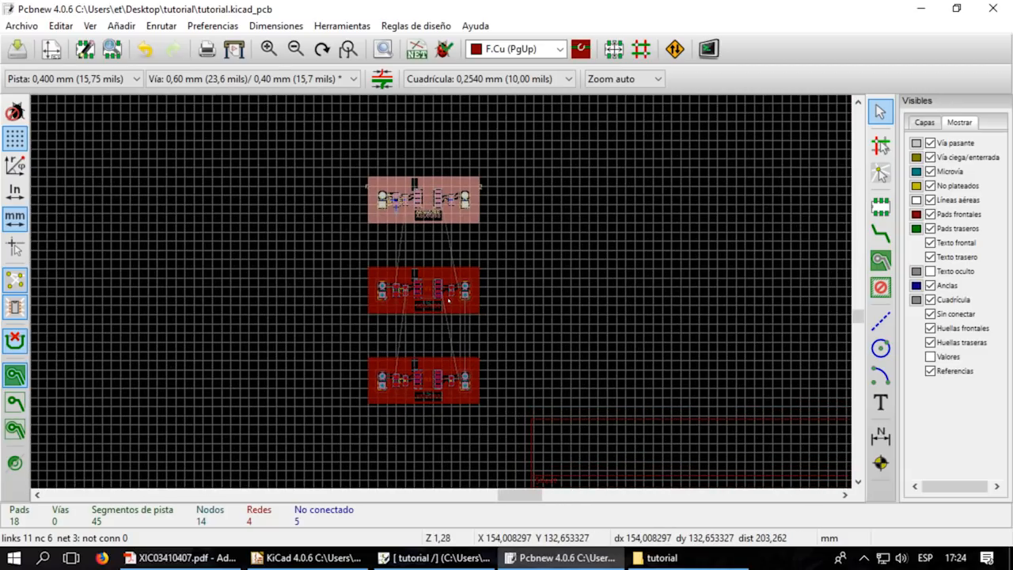
{"action": "scroll", "coordinate": [447, 299], "scroll_direction": "up", "scroll_amount": 1}
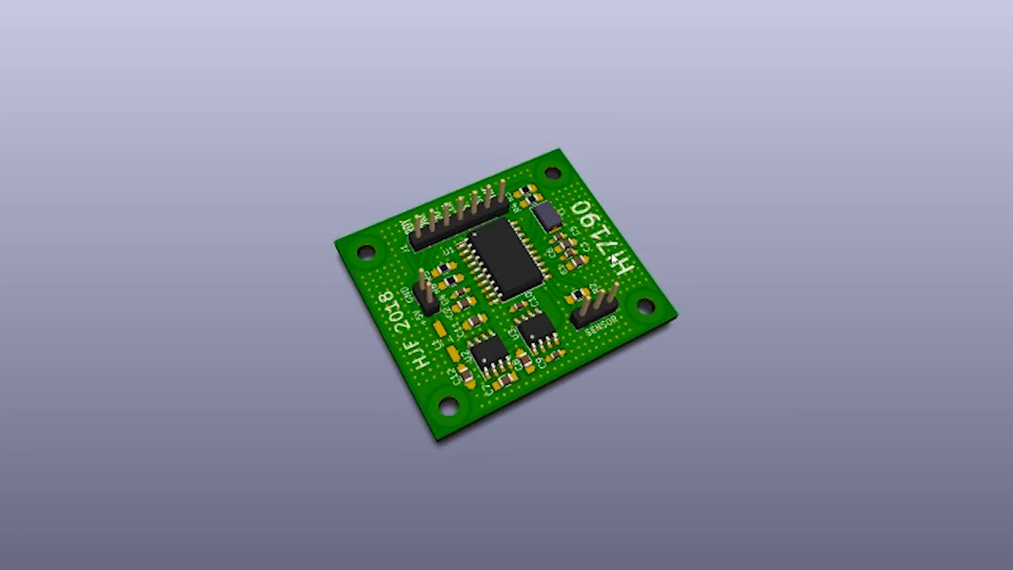
- Rotate the 3D model of the HI7190 board to view the whole component side from several angles
{"action": "left_click_drag", "start_coordinate": [618, 326], "coordinate": [545, 151]}
{"action": "left_click_drag", "start_coordinate": [523, 245], "coordinate": [775, 288]}
{"action": "left_click_drag", "start_coordinate": [662, 471], "coordinate": [567, 427]}
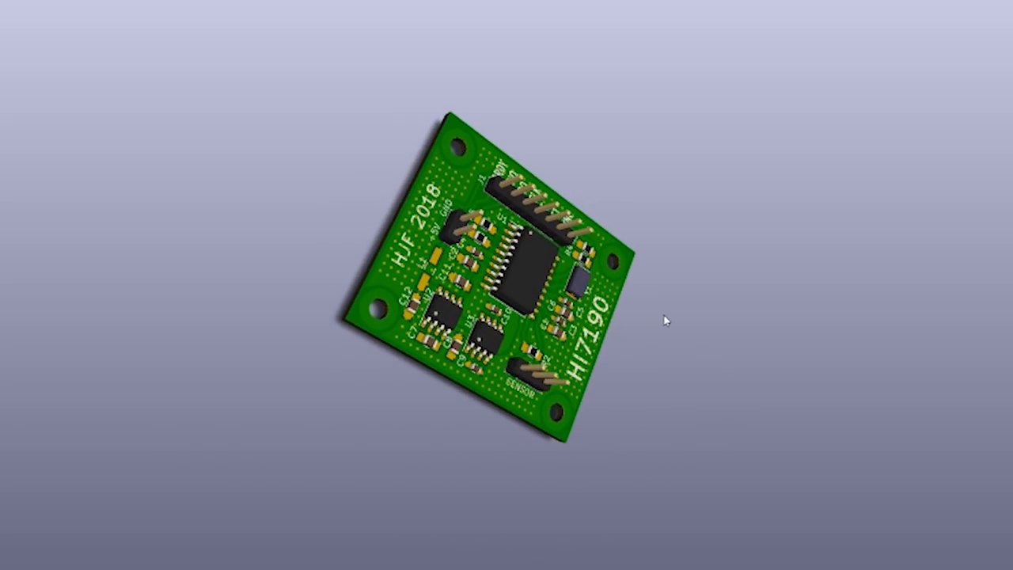
{"action": "left_click_drag", "start_coordinate": [563, 311], "coordinate": [513, 282]}
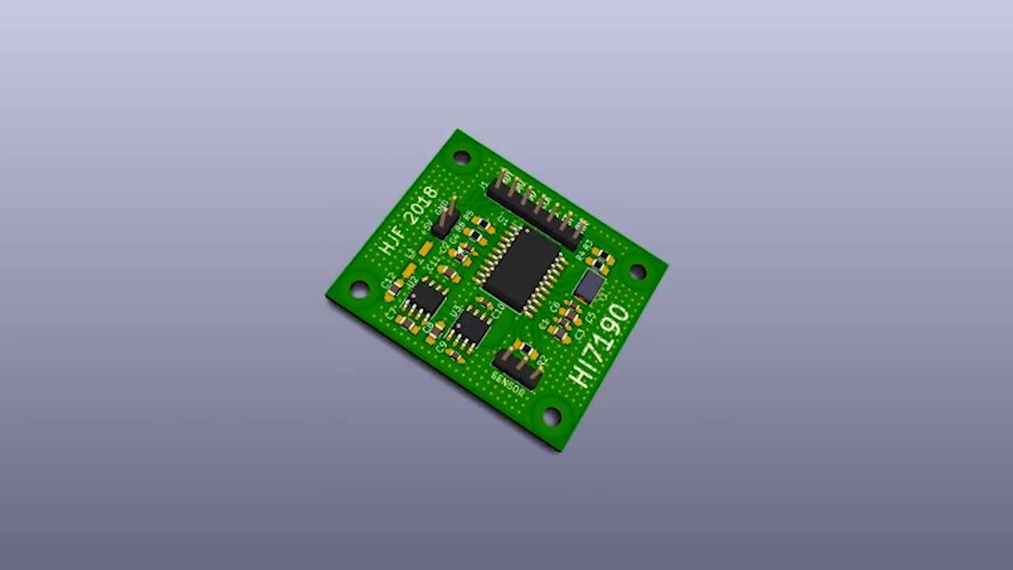
{"action": "left_click_drag", "start_coordinate": [328, 230], "coordinate": [499, 226]}
- Examine the 3D models of chip U1, pin header J1 and crystal Y1 up close from different angles
{"action": "scroll", "coordinate": [480, 265], "scroll_direction": "up", "scroll_amount": 5}
{"action": "middle_click_drag", "start_coordinate": [513, 222], "coordinate": [595, 286]}
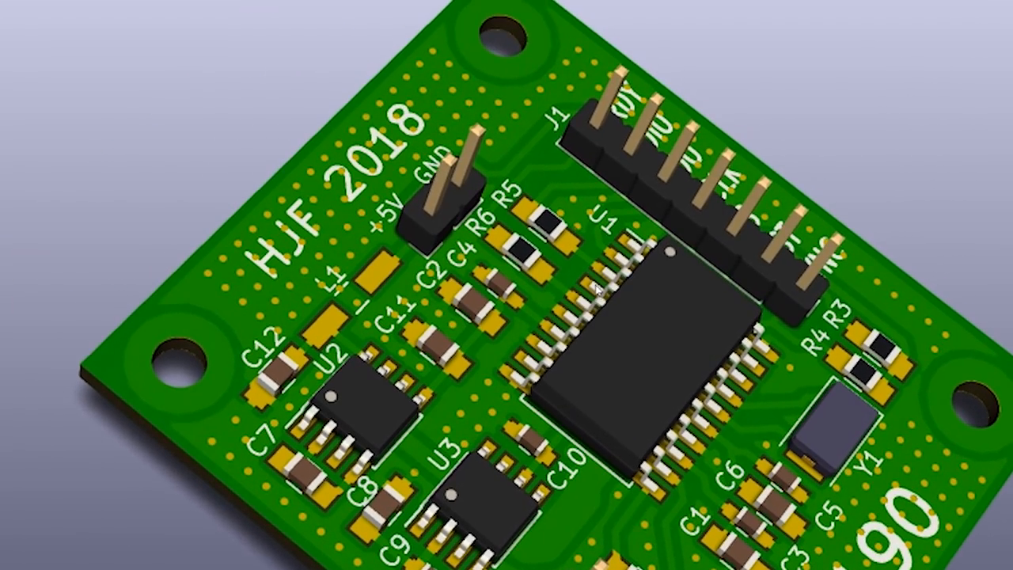
{"action": "scroll", "coordinate": [516, 323], "scroll_direction": "up", "scroll_amount": 3}
{"action": "left_click_drag", "start_coordinate": [420, 124], "coordinate": [313, 276]}
{"action": "left_click_drag", "start_coordinate": [918, 339], "coordinate": [736, 79]}
{"action": "left_click_drag", "start_coordinate": [857, 405], "coordinate": [879, 192]}
{"action": "left_click_drag", "start_coordinate": [718, 442], "coordinate": [710, 393]}
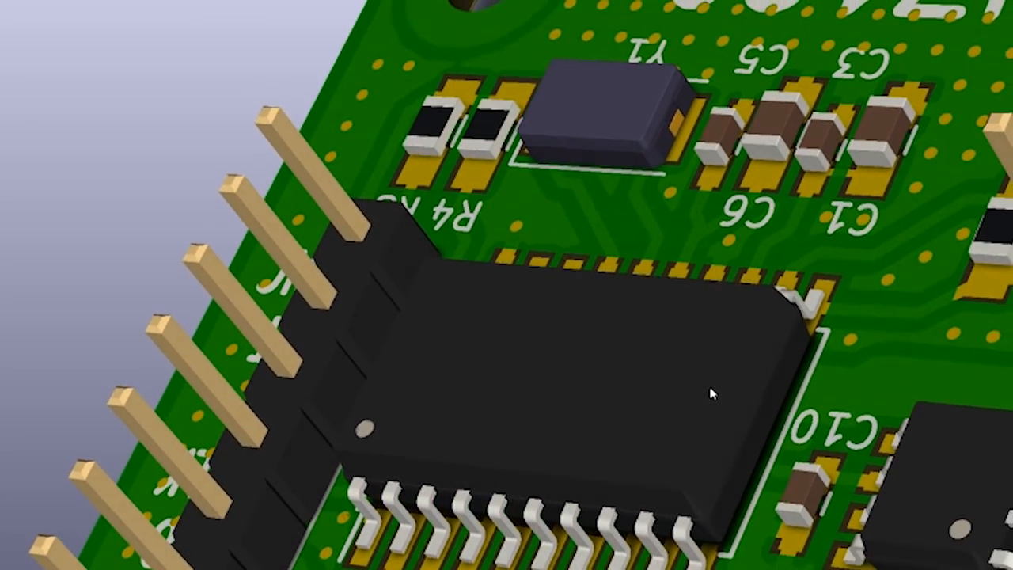
{"action": "middle_click_drag", "start_coordinate": [640, 454], "coordinate": [448, 481]}
{"action": "scroll", "coordinate": [448, 482], "scroll_direction": "down", "scroll_amount": 3}
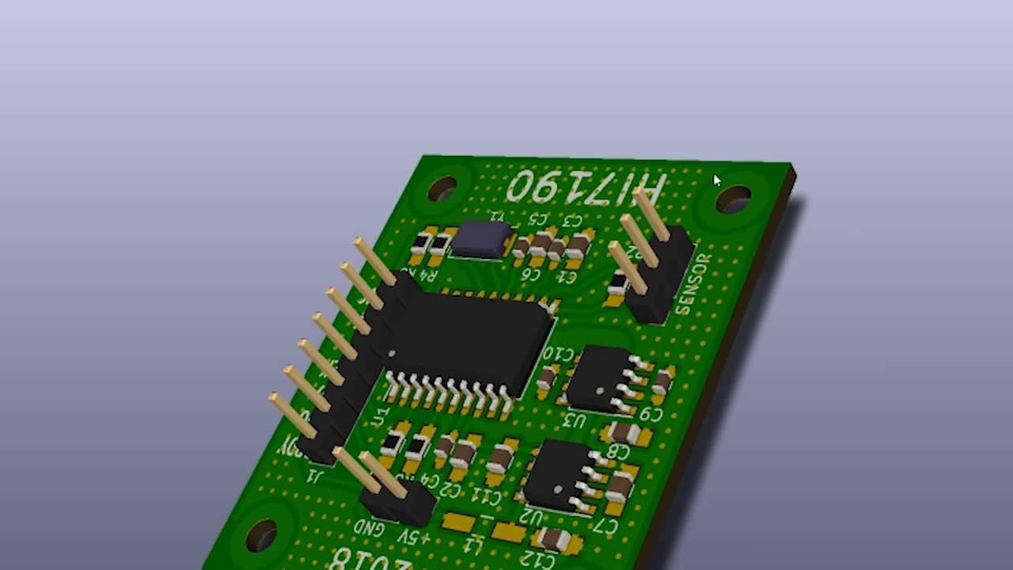
- Turn the 3D board back to its upright orientation and view the area around U2 and U3 up close
{"action": "left_click_drag", "start_coordinate": [714, 180], "coordinate": [577, 514]}
{"action": "left_click_drag", "start_coordinate": [344, 395], "coordinate": [575, 252]}
{"action": "scroll", "coordinate": [491, 493], "scroll_direction": "down", "scroll_amount": 3}
{"action": "scroll", "coordinate": [486, 514], "scroll_direction": "up", "scroll_amount": 3}
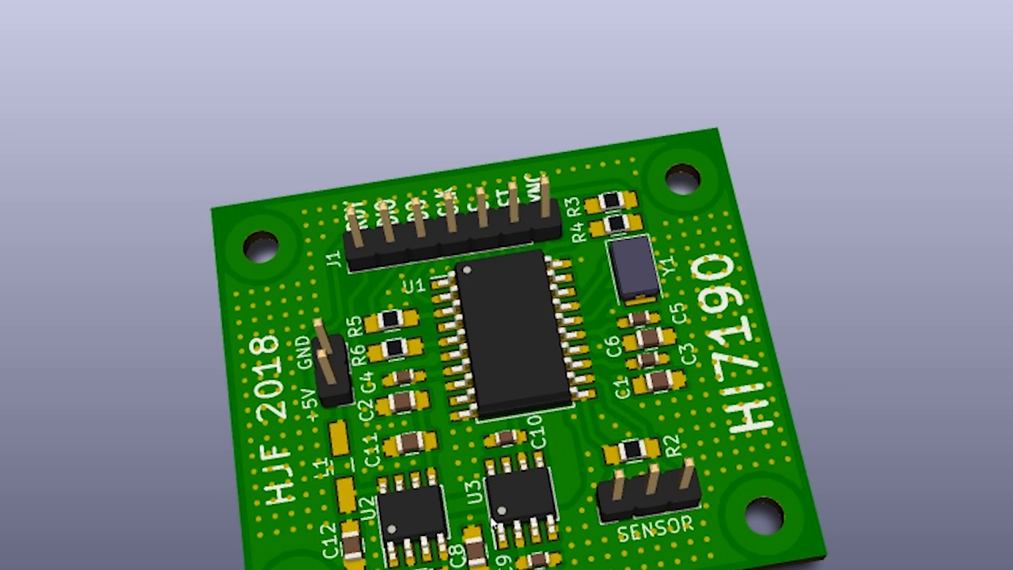
{"action": "scroll", "coordinate": [553, 406], "scroll_direction": "down", "scroll_amount": 3}
{"action": "scroll", "coordinate": [554, 407], "scroll_direction": "up", "scroll_amount": 8}
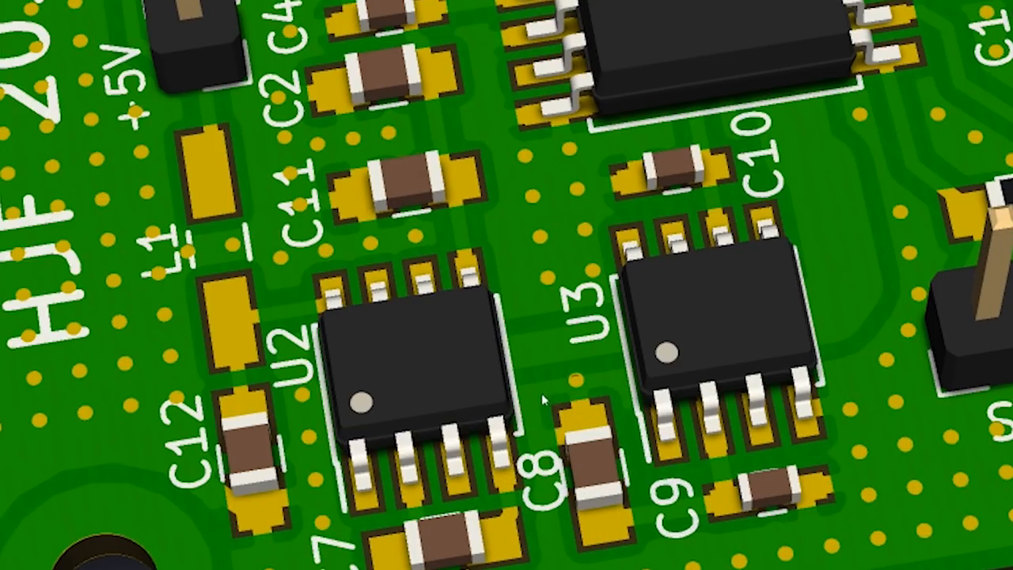
- Tilt the 3D board to inspect its edge, the SENSOR header and the parts around crystal Y1 at a low angle
{"action": "left_click_drag", "start_coordinate": [551, 469], "coordinate": [685, 259]}
{"action": "left_click_drag", "start_coordinate": [328, 167], "coordinate": [524, 269]}
{"action": "scroll", "coordinate": [523, 269], "scroll_direction": "up", "scroll_amount": 3}
{"action": "left_click_drag", "start_coordinate": [555, 202], "coordinate": [560, 410]}
{"action": "scroll", "coordinate": [571, 232], "scroll_direction": "down", "scroll_amount": 5}
{"action": "left_click_drag", "start_coordinate": [801, 219], "coordinate": [530, 338]}
{"action": "scroll", "coordinate": [765, 429], "scroll_direction": "up", "scroll_amount": 6}
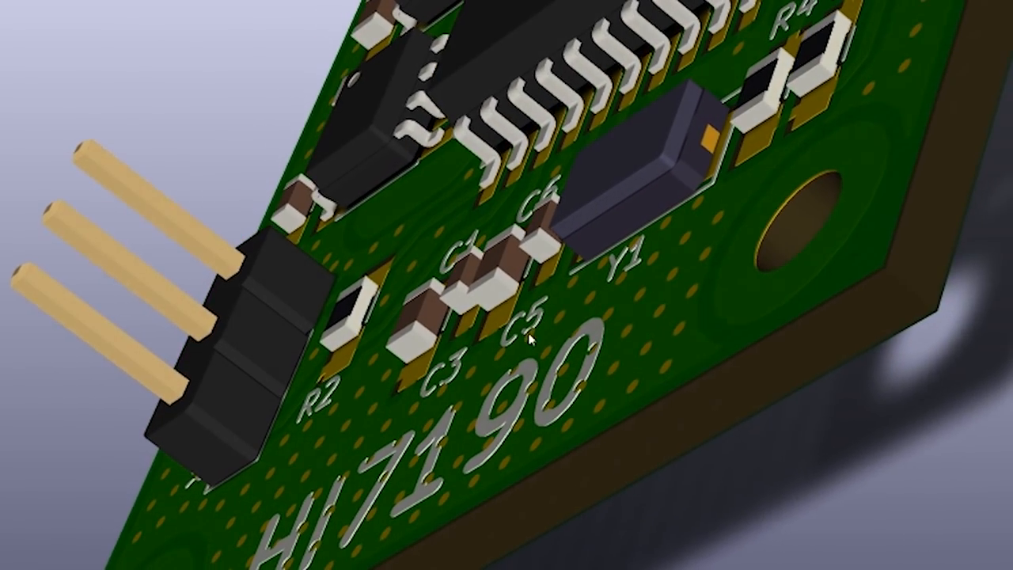
- Inspect resistors R3 and R4 and the SYNC and RST end of header J1 at high magnification in 3D
{"action": "left_click_drag", "start_coordinate": [786, 223], "coordinate": [887, 395]}
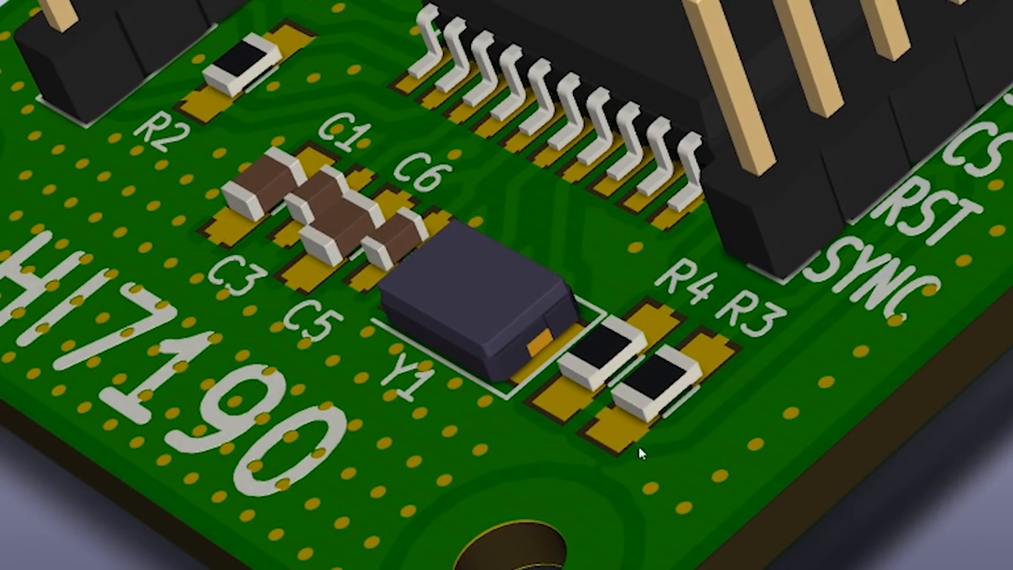
{"action": "scroll", "coordinate": [552, 445], "scroll_direction": "up", "scroll_amount": 3}
{"action": "scroll", "coordinate": [552, 448], "scroll_direction": "up", "scroll_amount": 3}
{"action": "left_click_drag", "start_coordinate": [490, 451], "coordinate": [438, 411]}
{"action": "scroll", "coordinate": [837, 195], "scroll_direction": "up", "scroll_amount": 3}
{"action": "left_click_drag", "start_coordinate": [999, 136], "coordinate": [862, 202]}
{"action": "scroll", "coordinate": [861, 202], "scroll_direction": "up", "scroll_amount": 5}
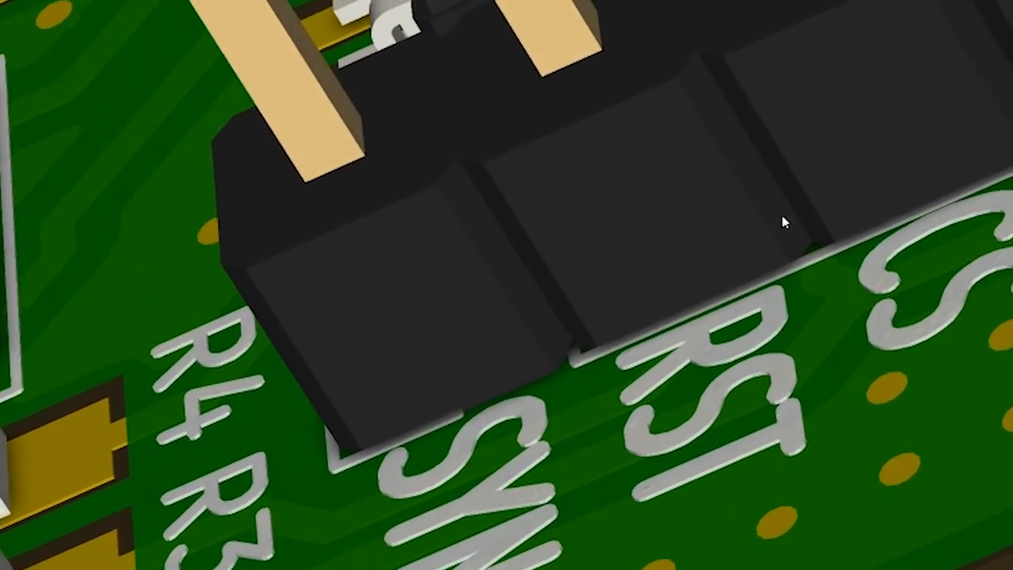